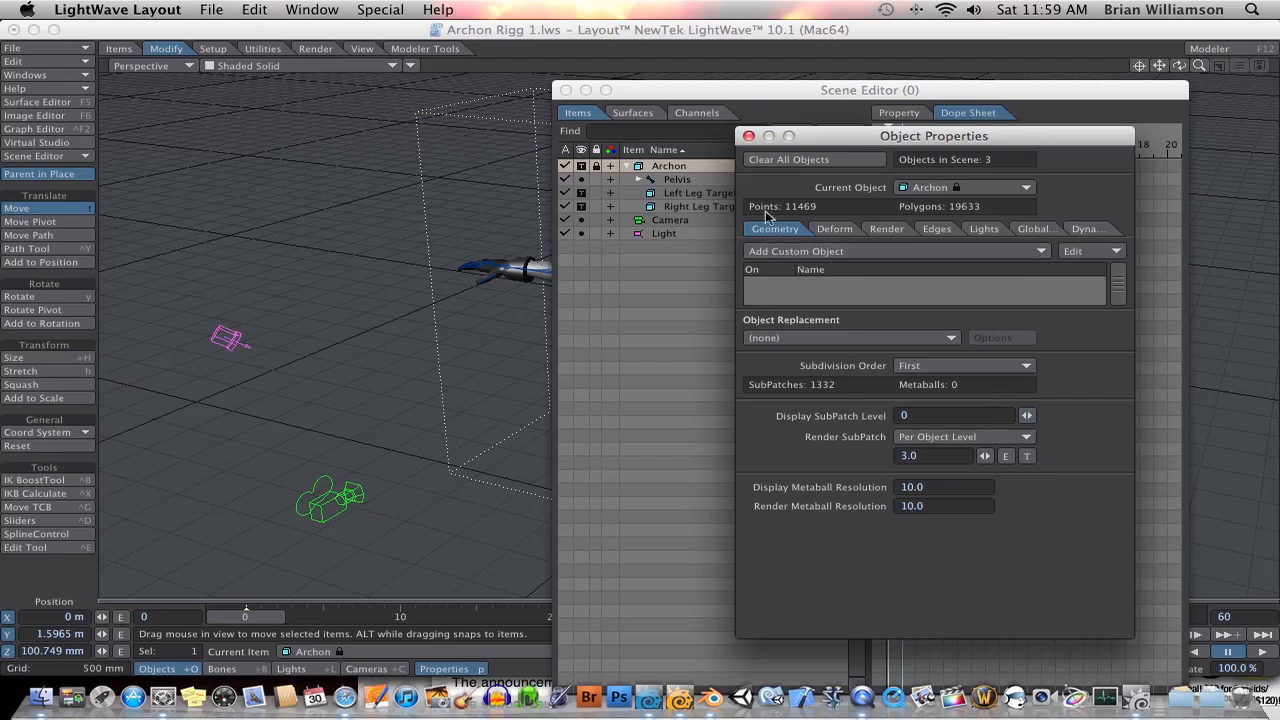
Close the scene editor and set the Archon object's display subpatch level to 1 in its properties
left_click(749, 136)
left_click(565, 90)
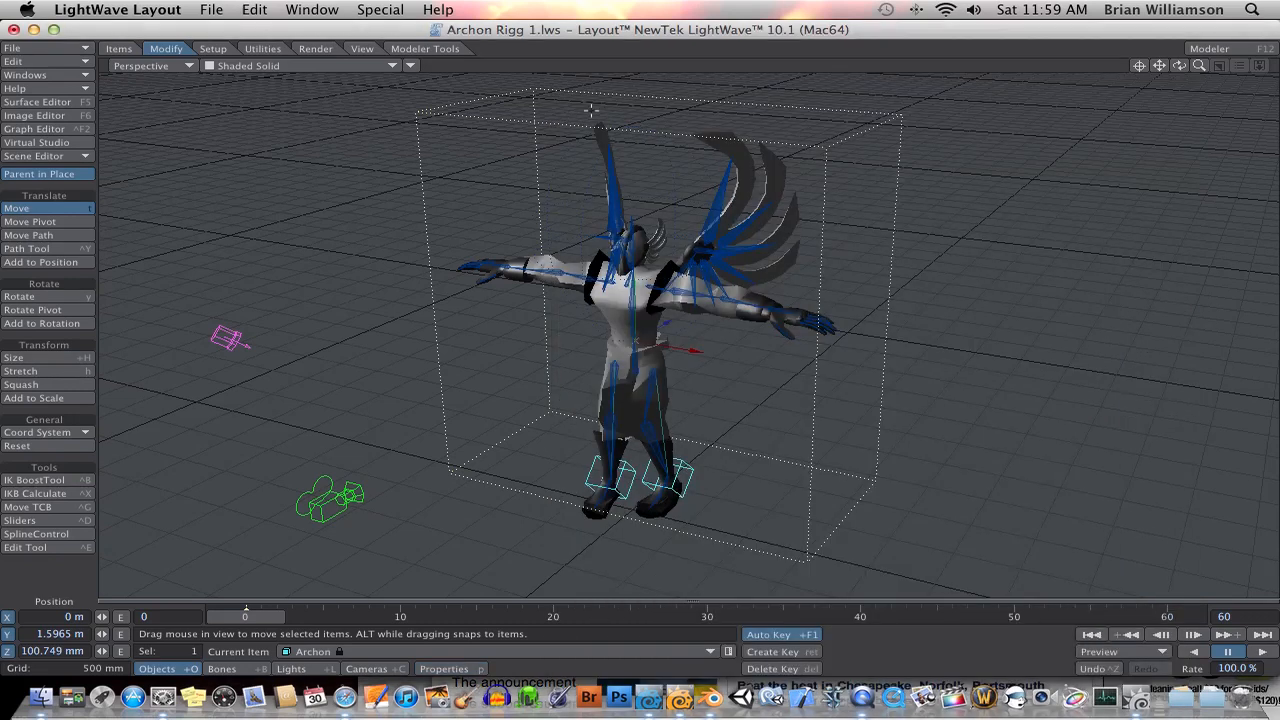
key("p")
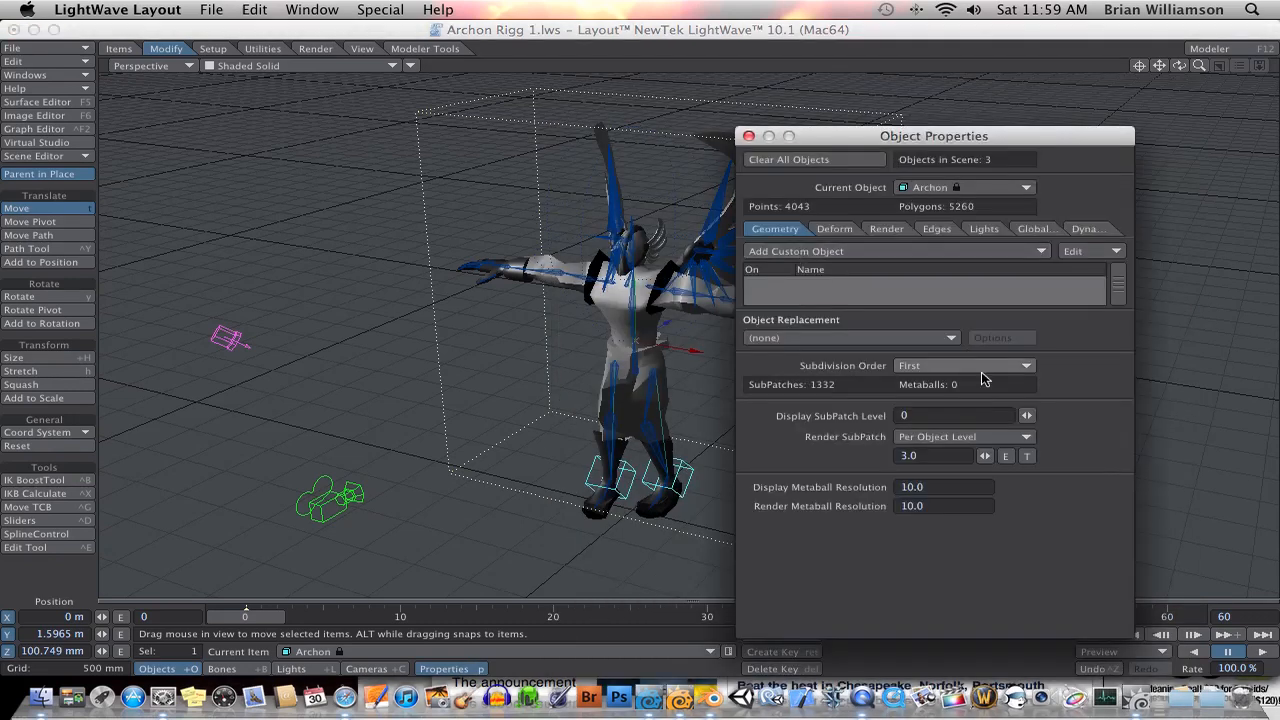
left_click_drag(1027, 415, 1032, 415)
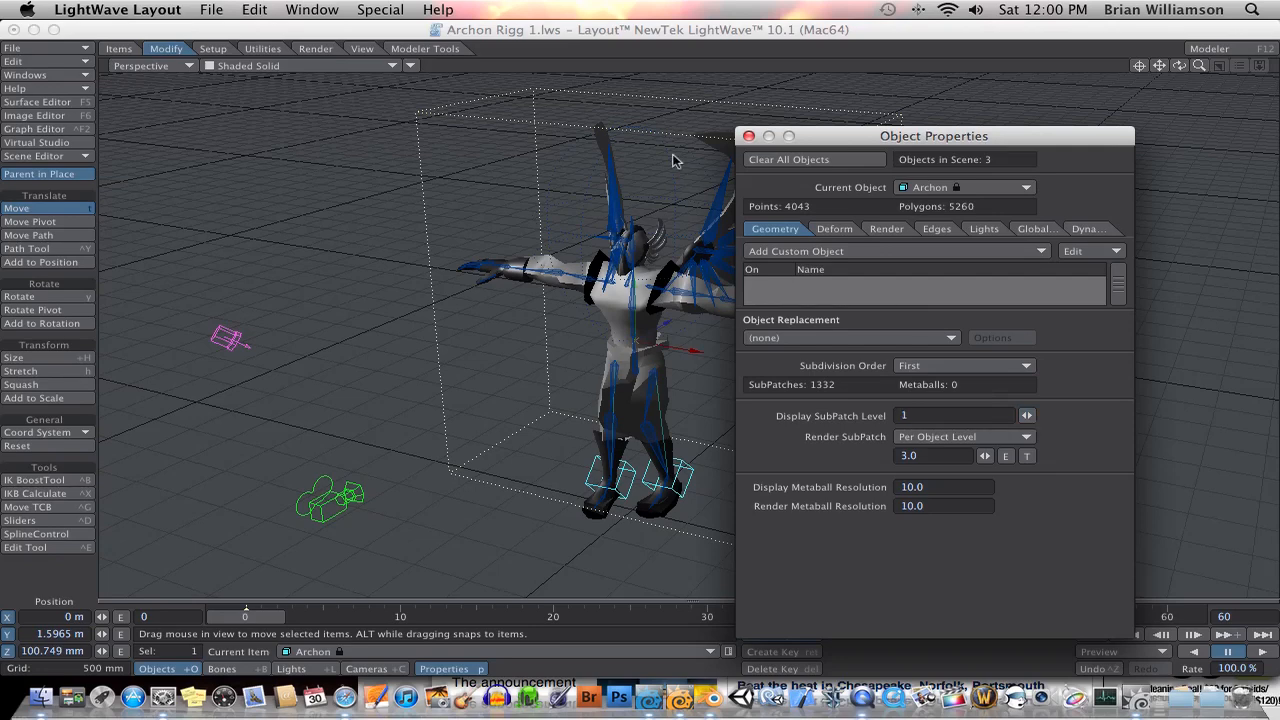
left_click(748, 137)
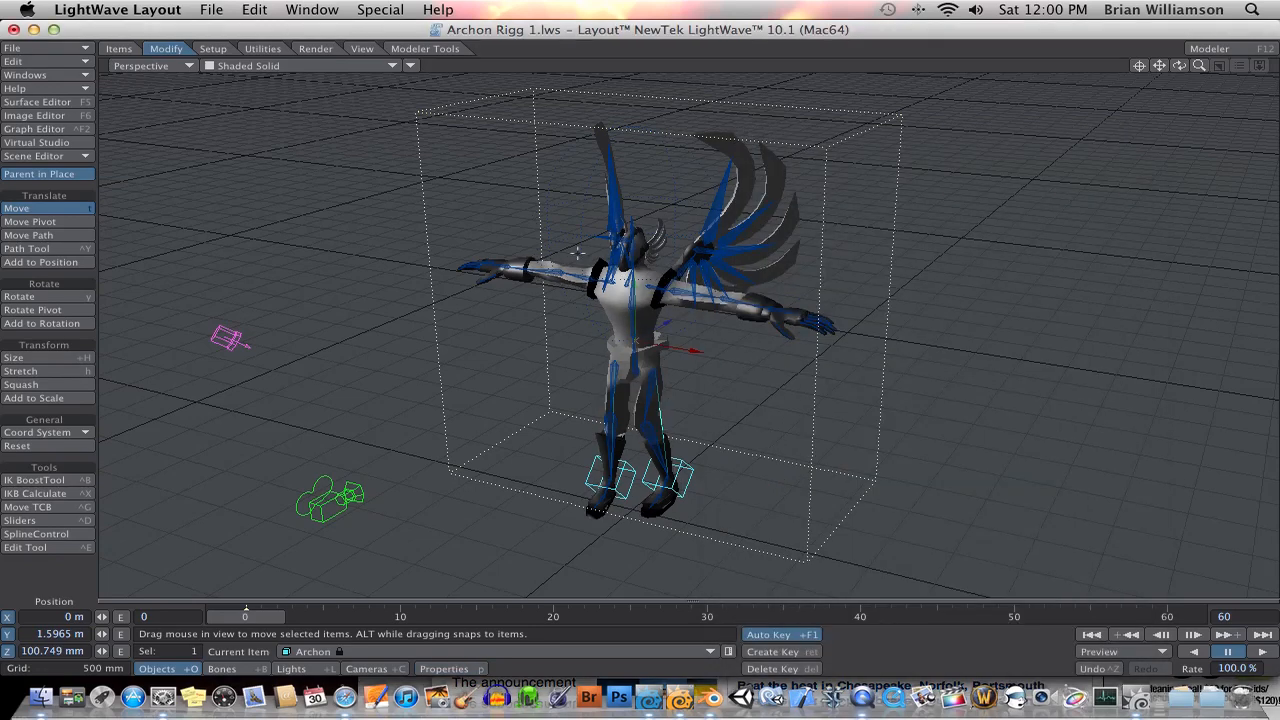
Examine the rigged Archon character in the perspective view from several angles and distances
left_click_drag(585, 262, 712, 288, "alt")
left_click_drag(640, 310, 542, 338, "ctrl+alt")
left_click_drag(779, 366, 771, 368, "alt+shift")
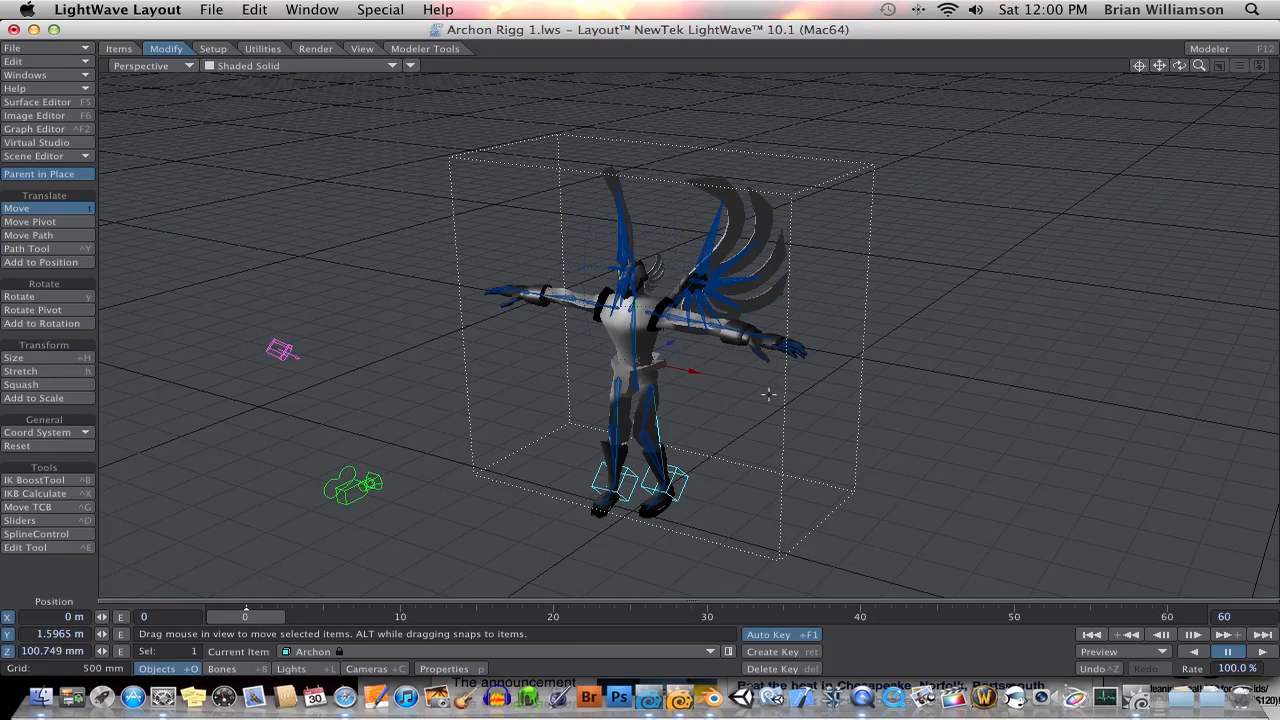
left_click_drag(752, 338, 876, 321, "ctrl+alt")
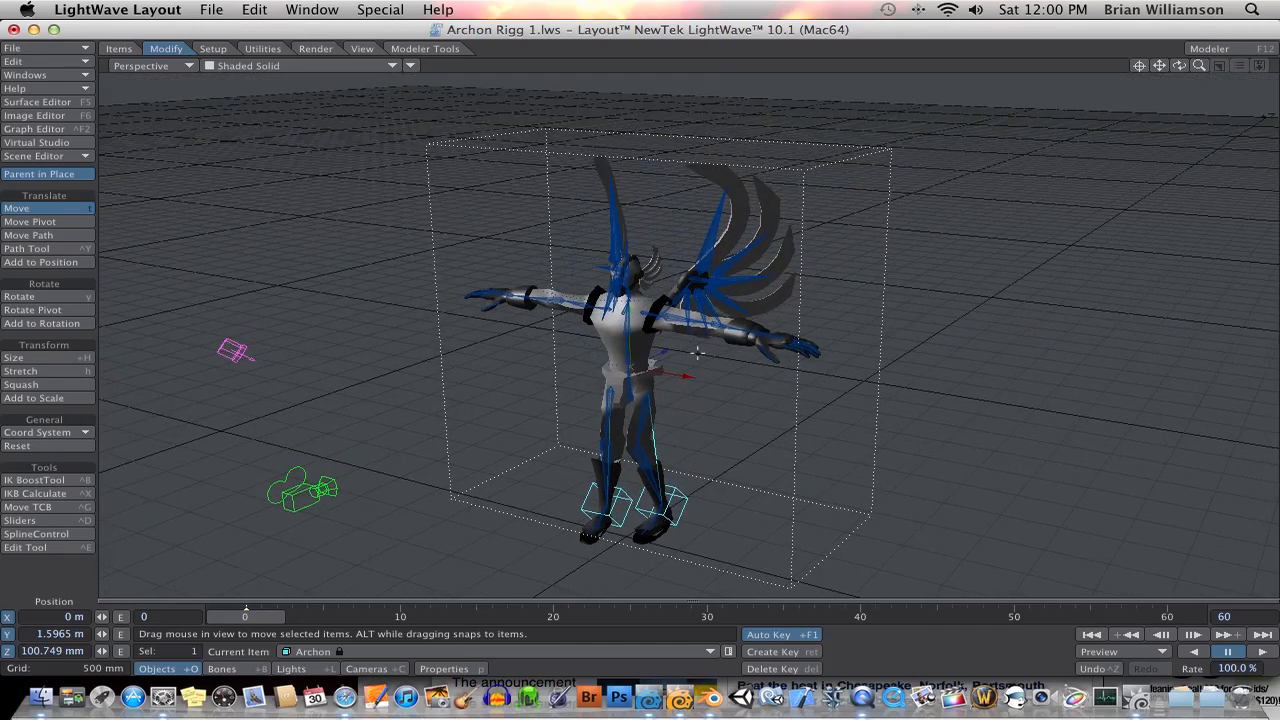
left_click_drag(688, 349, 665, 361, "ctrl+alt")
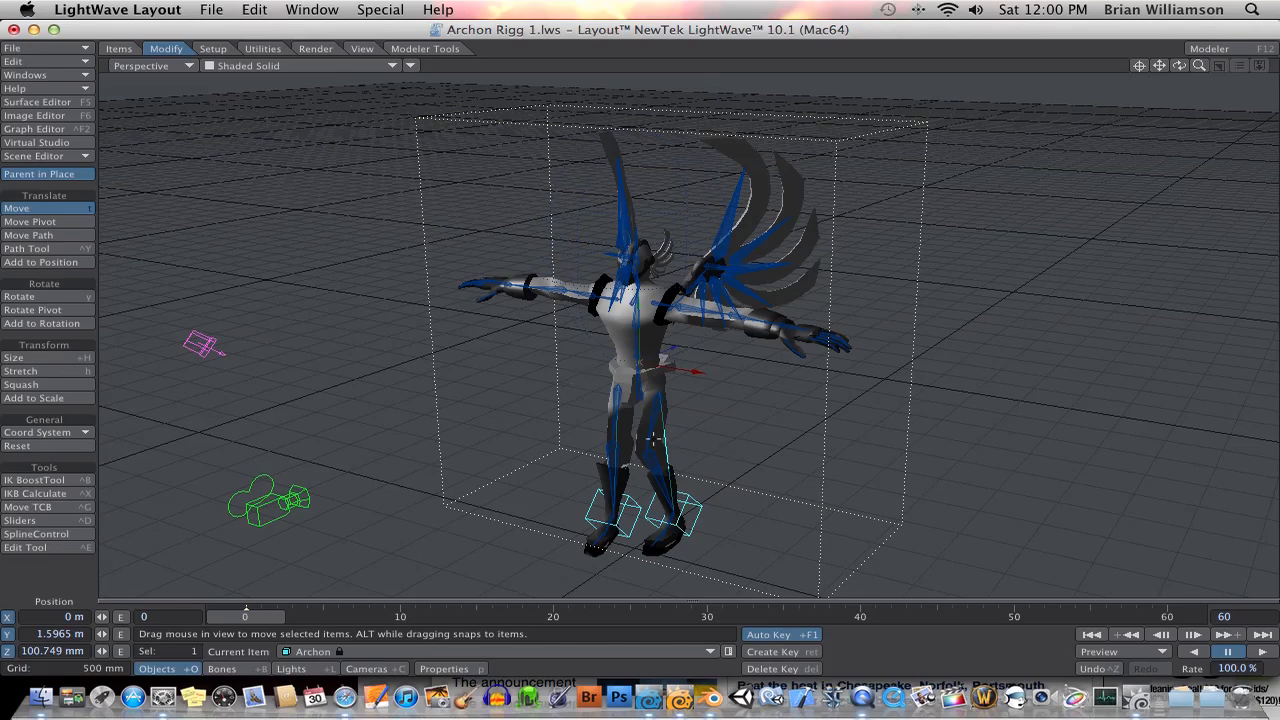
mouse_move(506, 410)
left_mouse_down("alt")
mouse_move(590, 412)
mouse_move(584, 432)
mouse_move(492, 428)
mouse_move(508, 428)
left_mouse_up("alt")
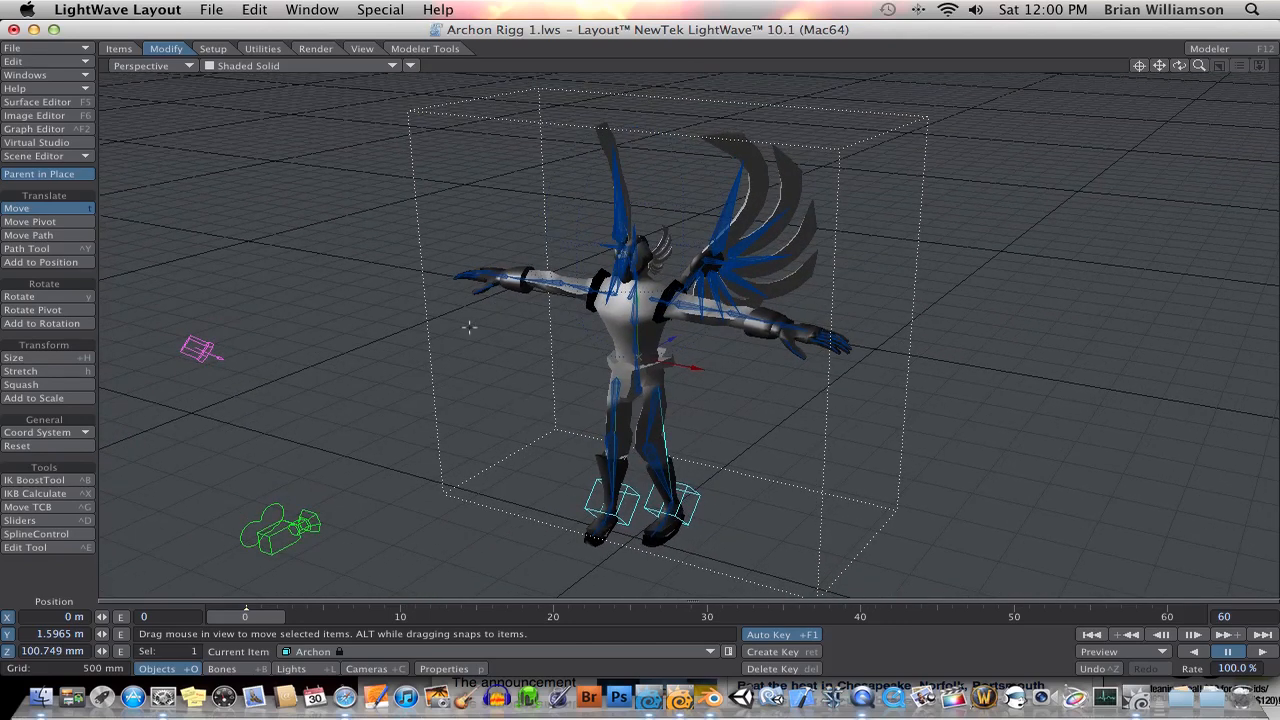
Switch to Blender, select the camera in the Tyreal scene and show the object tools
left_click(712, 697)
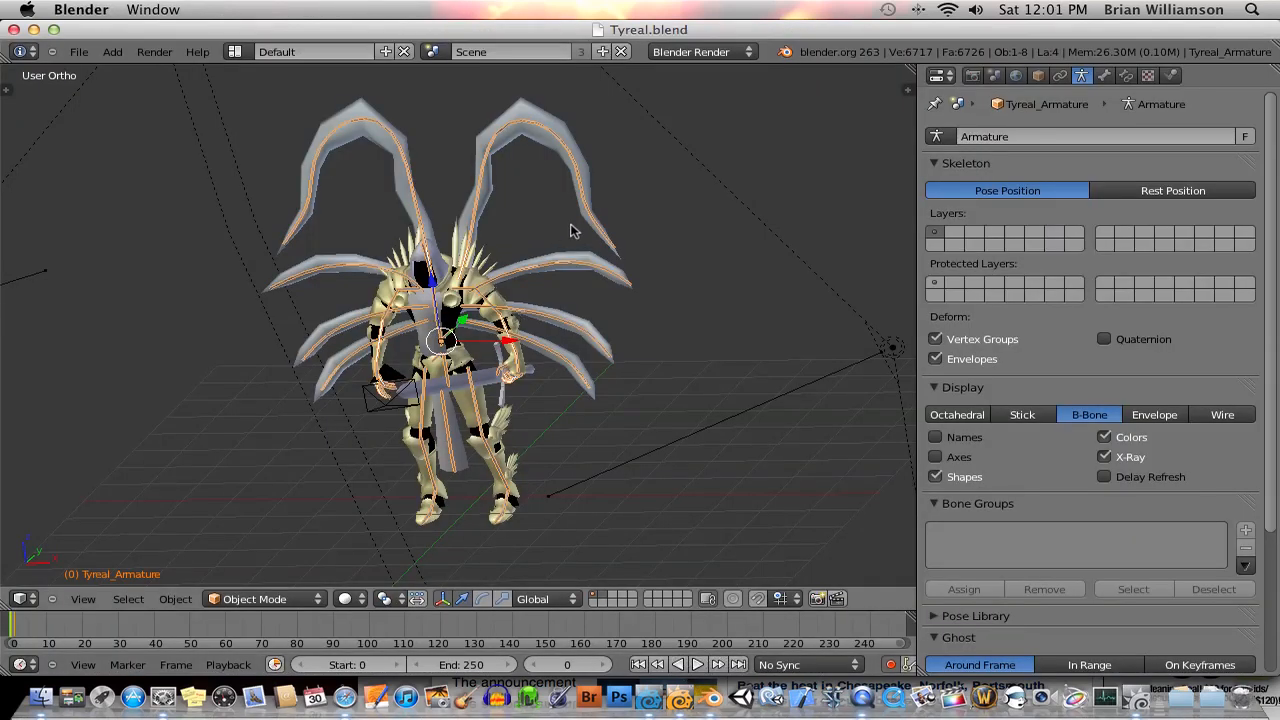
middle_click_drag(593, 265, 560, 283)
right_click(126, 406)
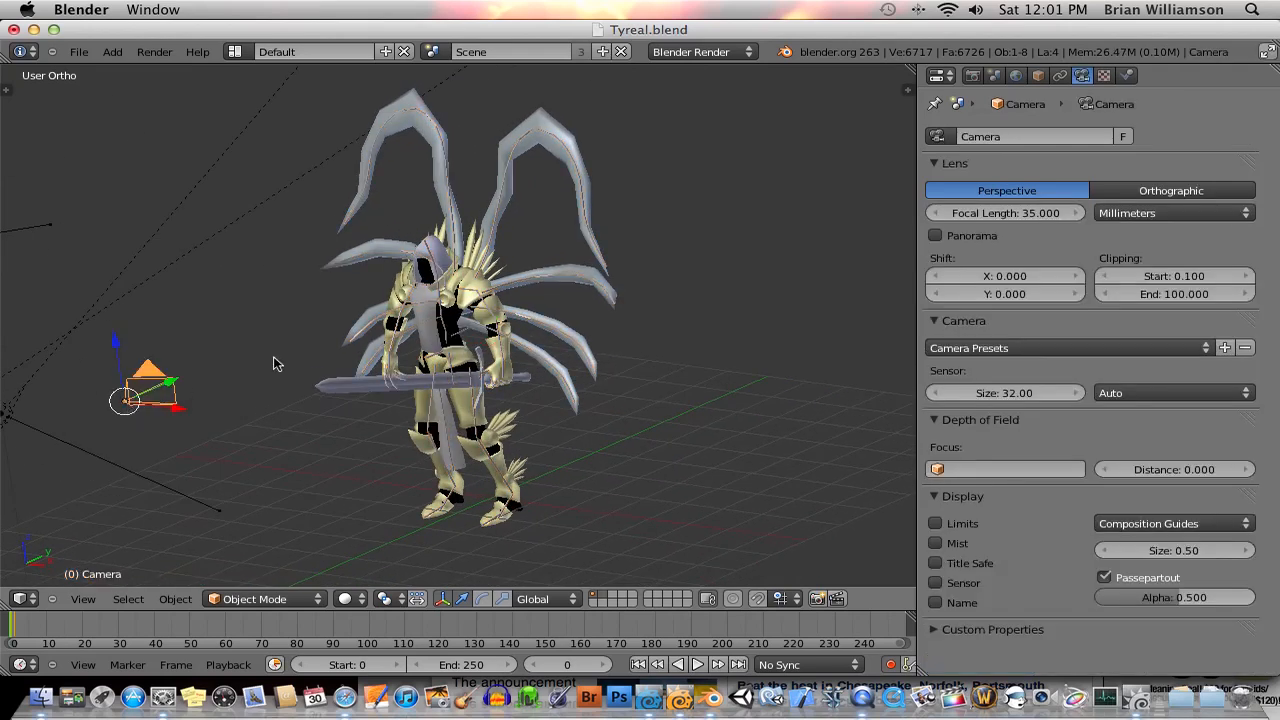
middle_click_drag(443, 347, 482, 352)
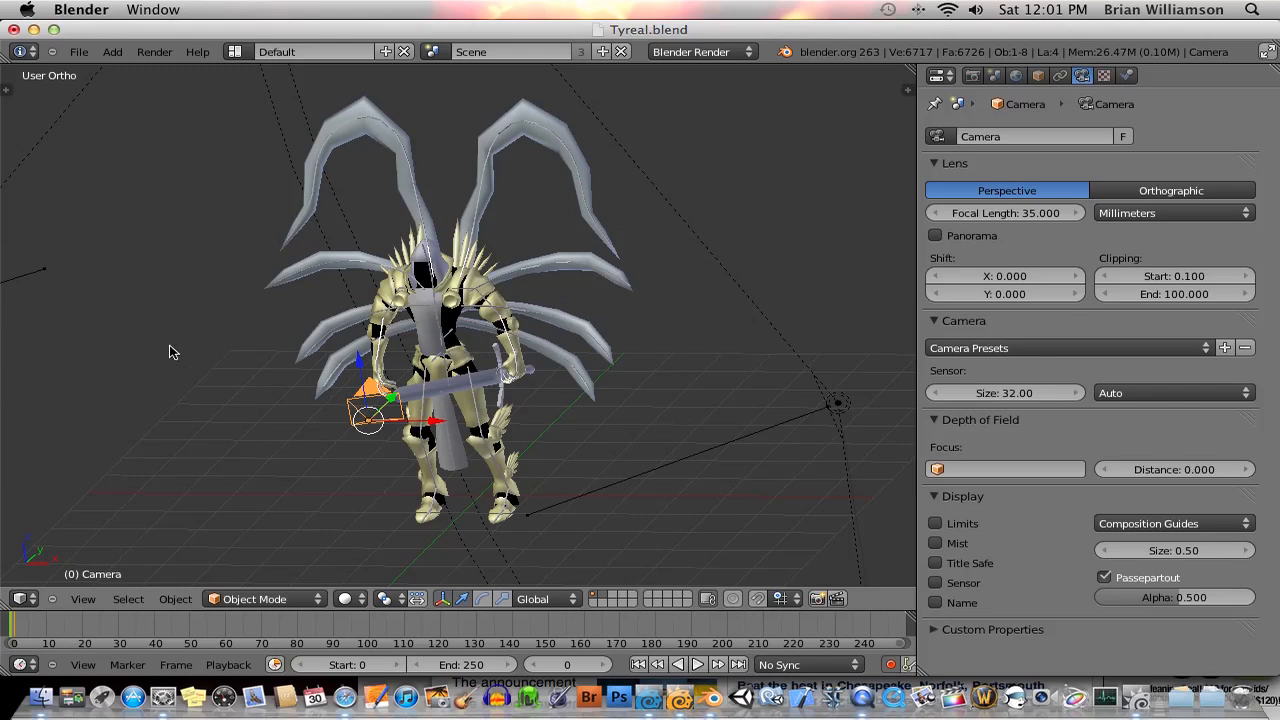
key("t")
left_click_drag(150, 195, 168, 75)
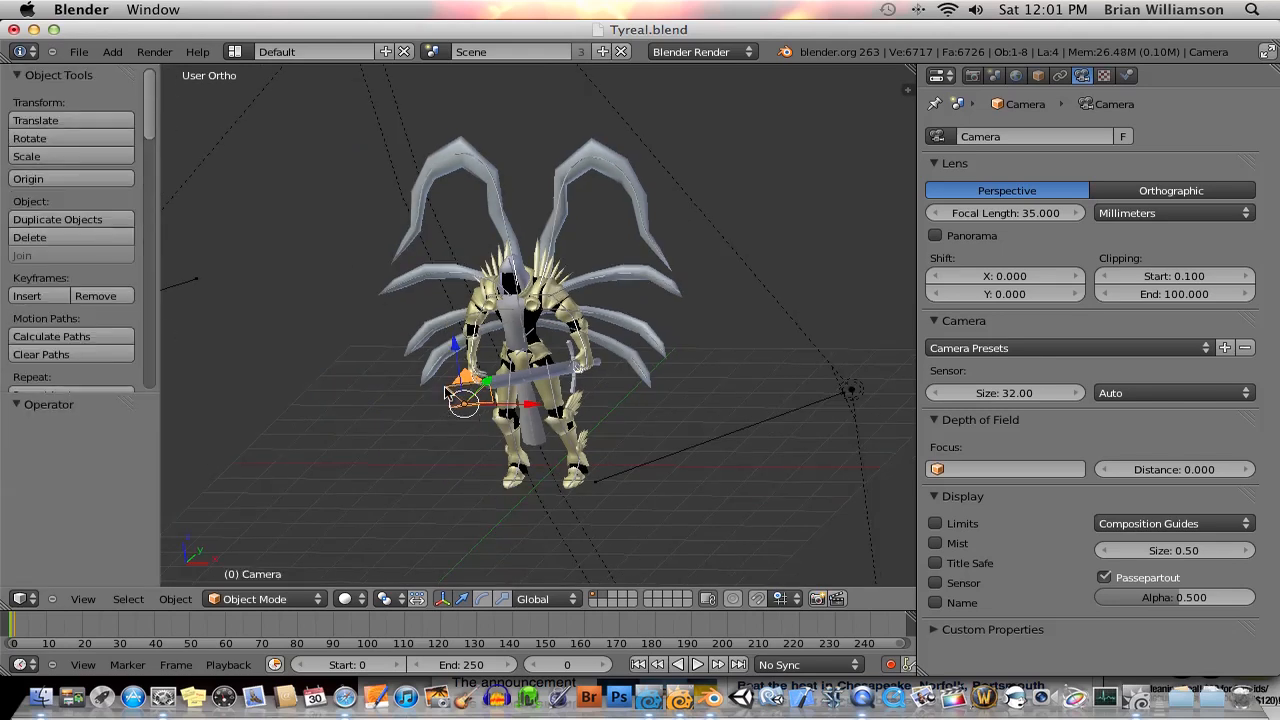
Examine the Tyreal character with its sword and wings from several angles and closer up
middle_click_drag(522, 379, 585, 415)
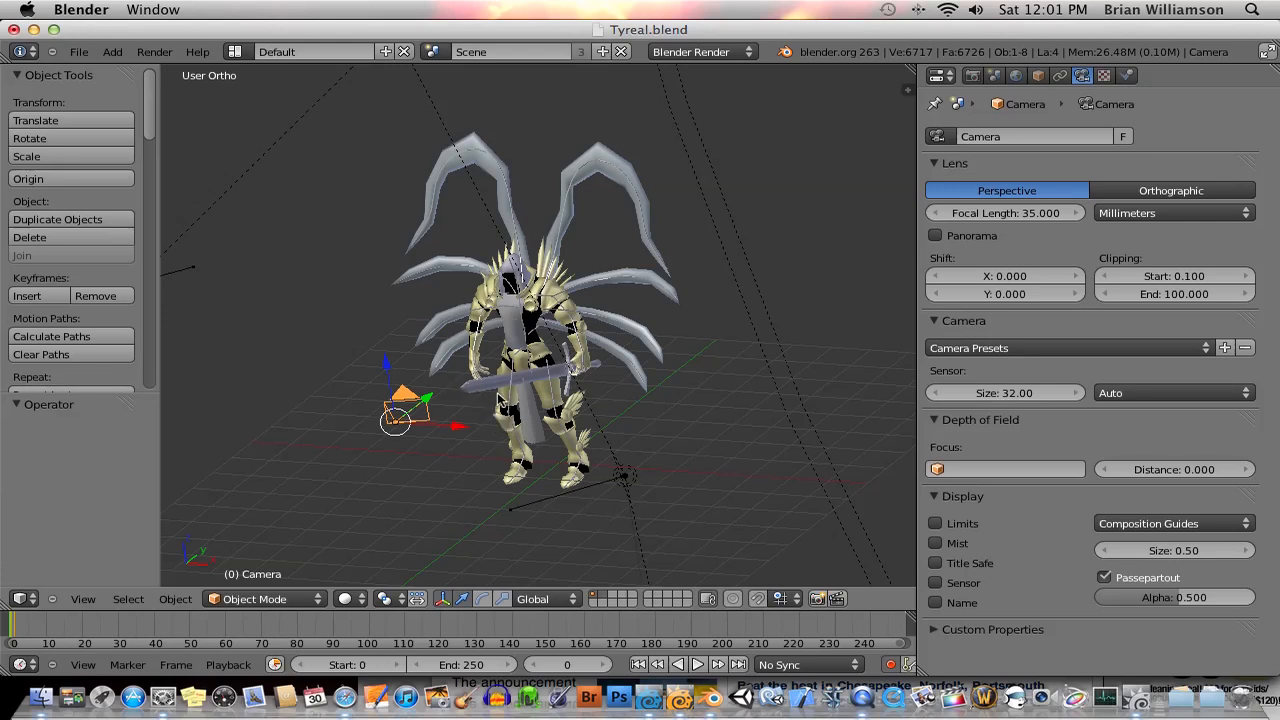
middle_click_drag(502, 400, 512, 400)
scroll(512, 400, "up", 3)
middle_click_drag(612, 457, 584, 450)
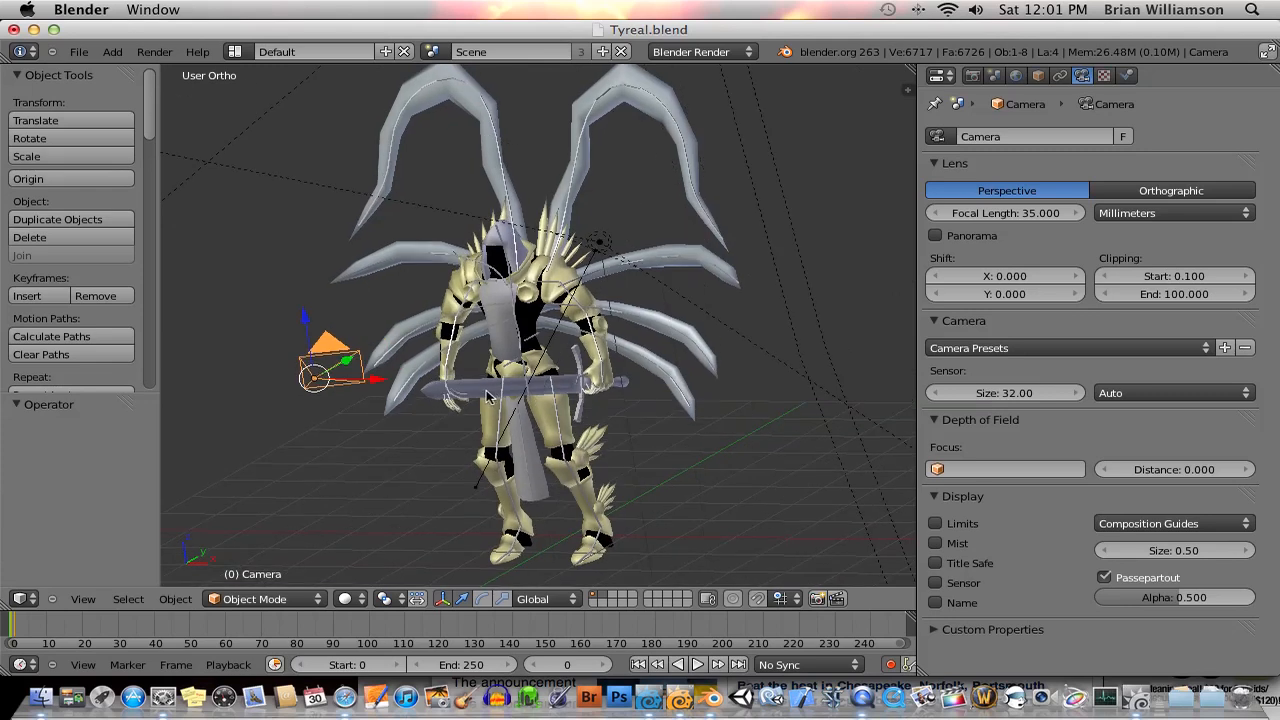
middle_click_drag(476, 366, 533, 381)
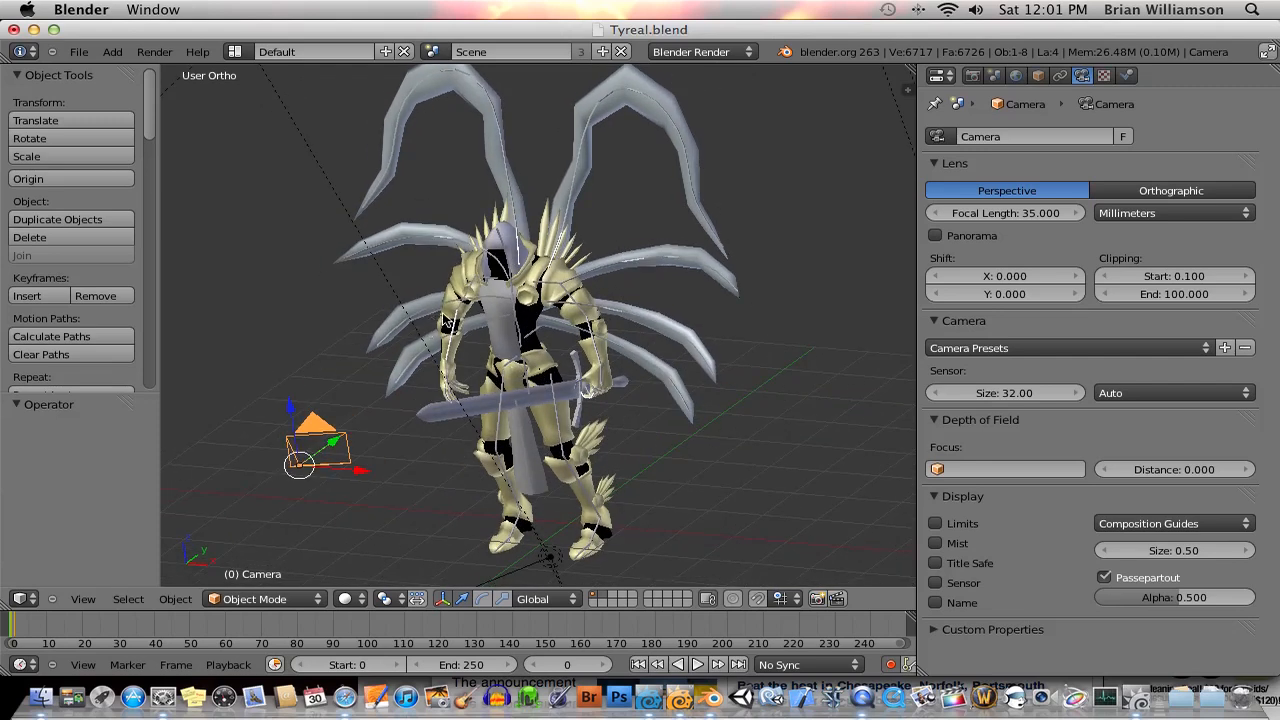
middle_click_drag(446, 320, 467, 318)
middle_click_drag(619, 389, 573, 404)
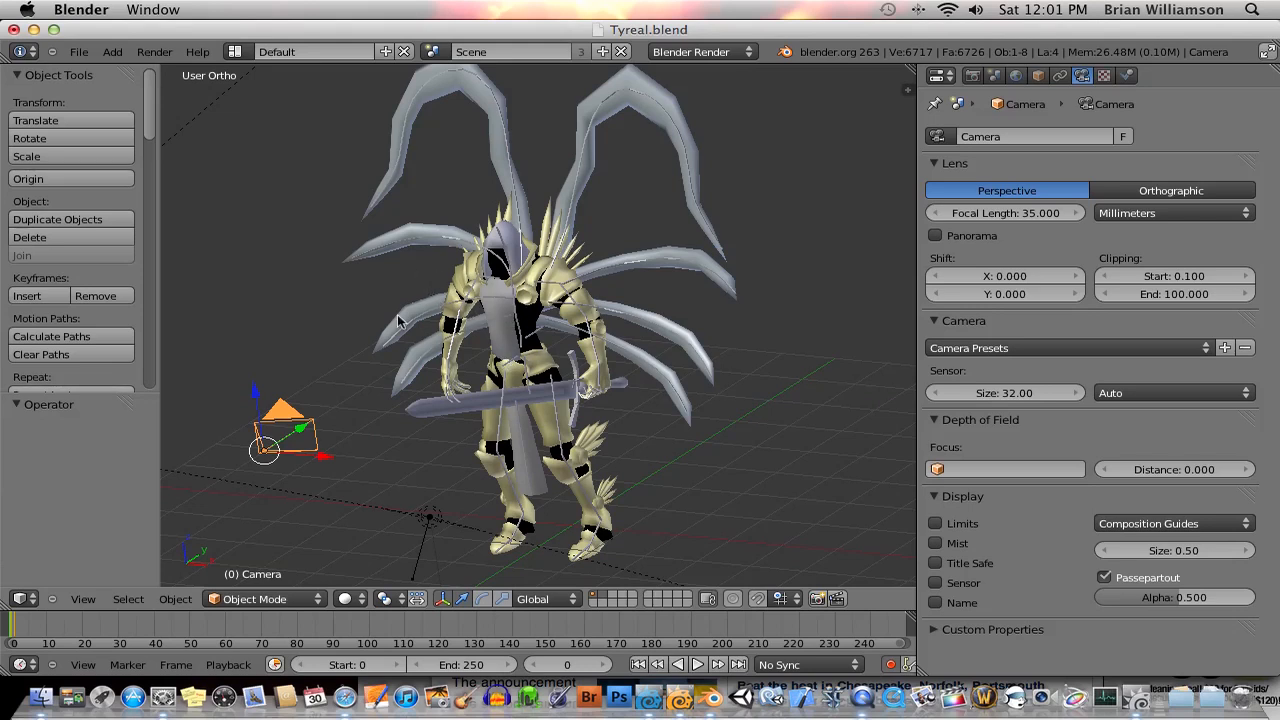
mouse_move(343, 257)
middle_mouse_down()
mouse_move(371, 260)
mouse_move(344, 268)
middle_mouse_up()
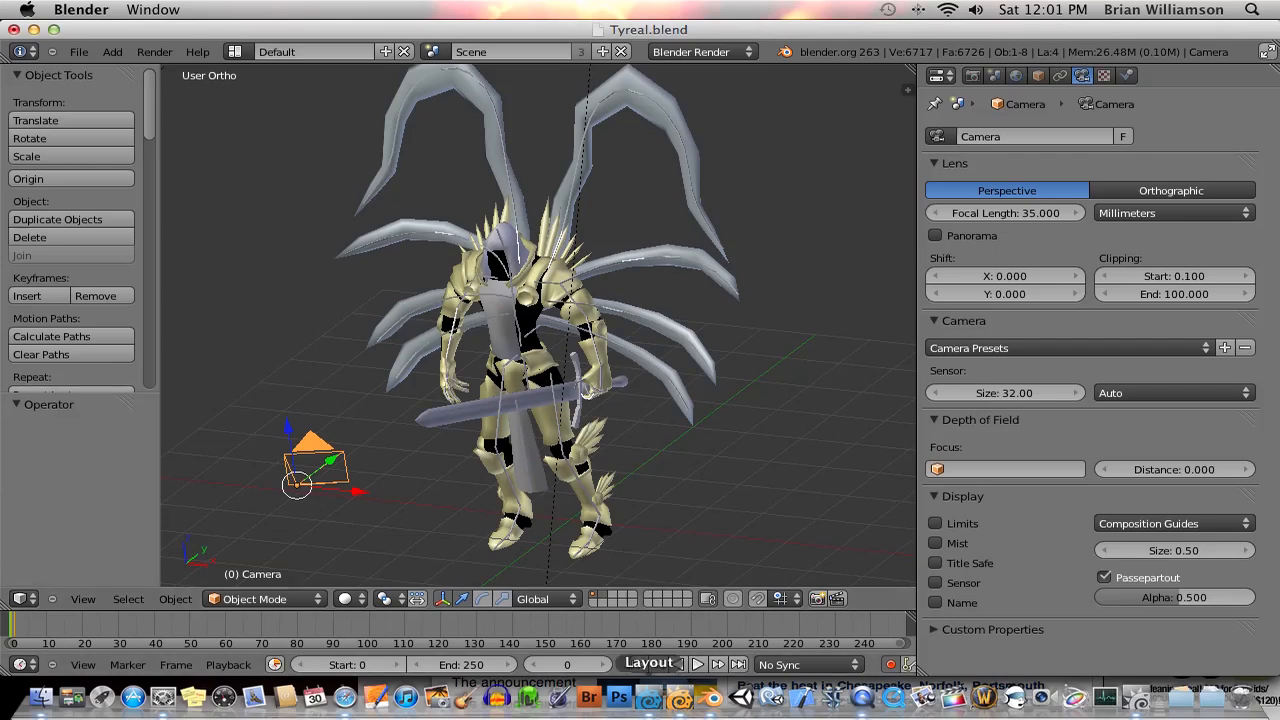
Alternate between LightWave Layout and Blender to compare orbiting around the Archon rig and the Tyreal model
left_click(650, 699)
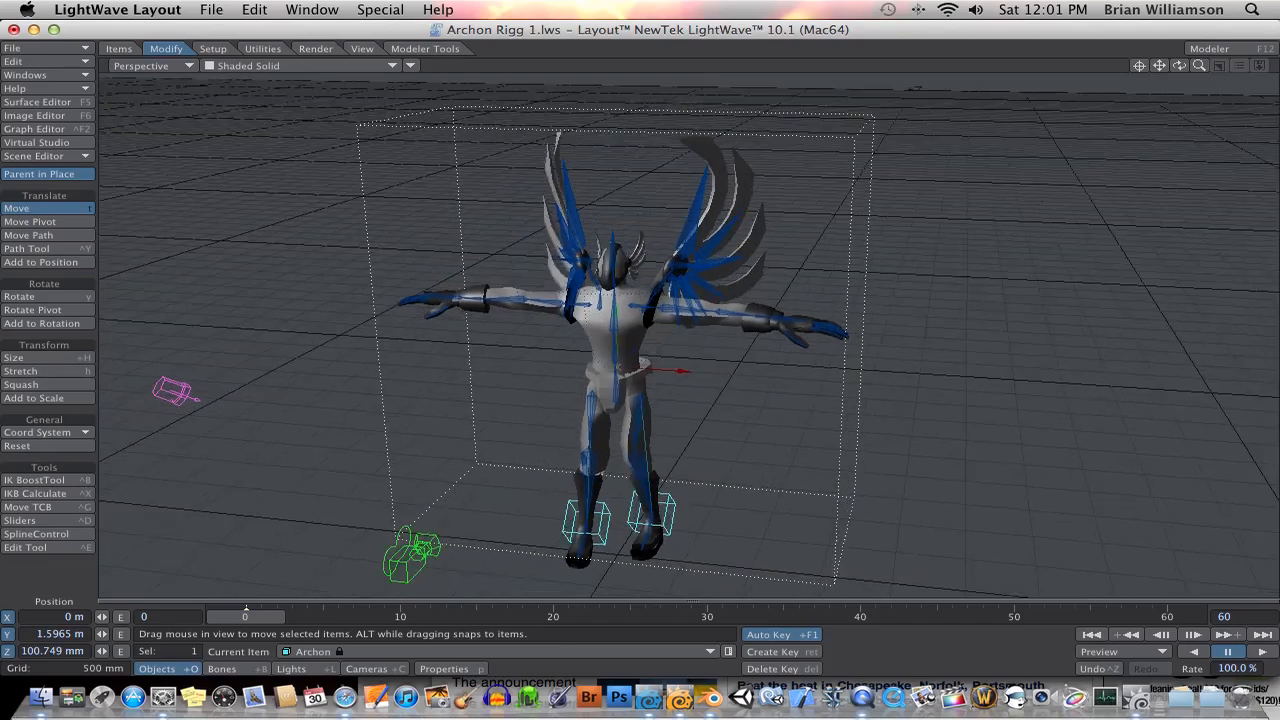
mouse_move(1179, 65)
left_mouse_down()
mouse_move(1168, 70)
mouse_move(1213, 56)
mouse_move(1186, 69)
mouse_move(1170, 59)
left_mouse_up()
left_click_drag(390, 346, 535, 349, "alt")
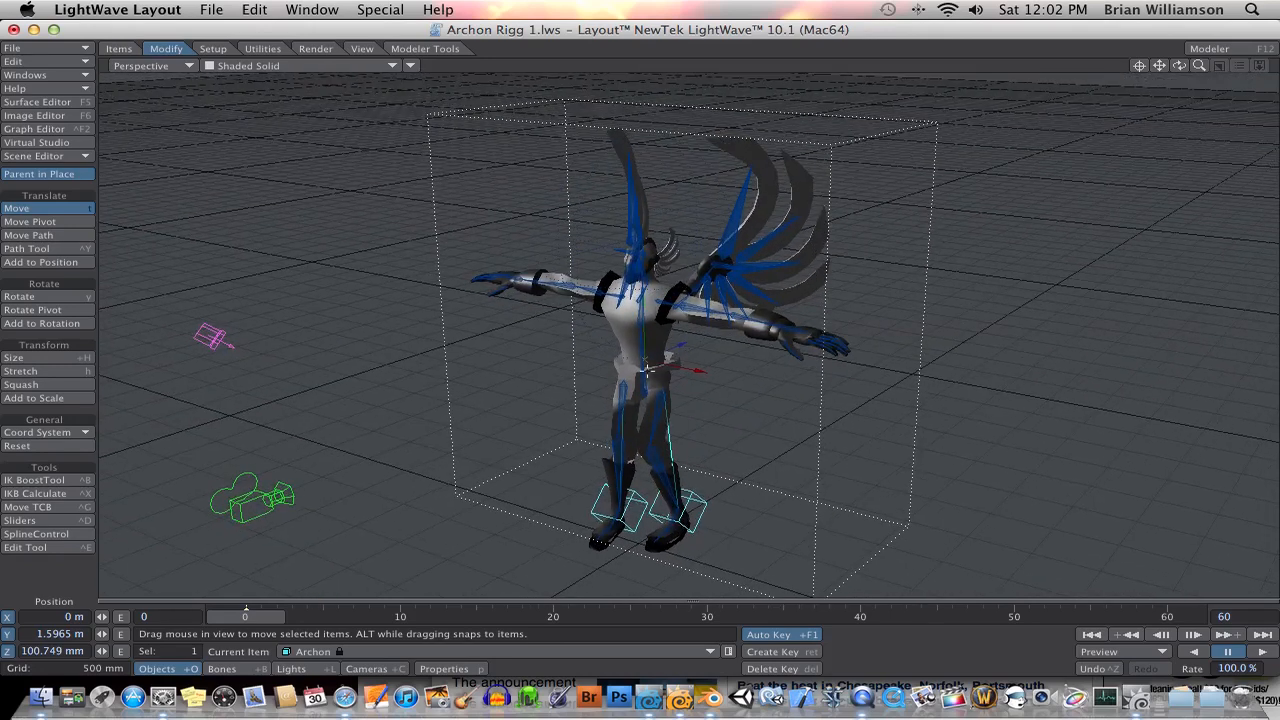
left_click_drag(771, 393, 772, 384, "alt")
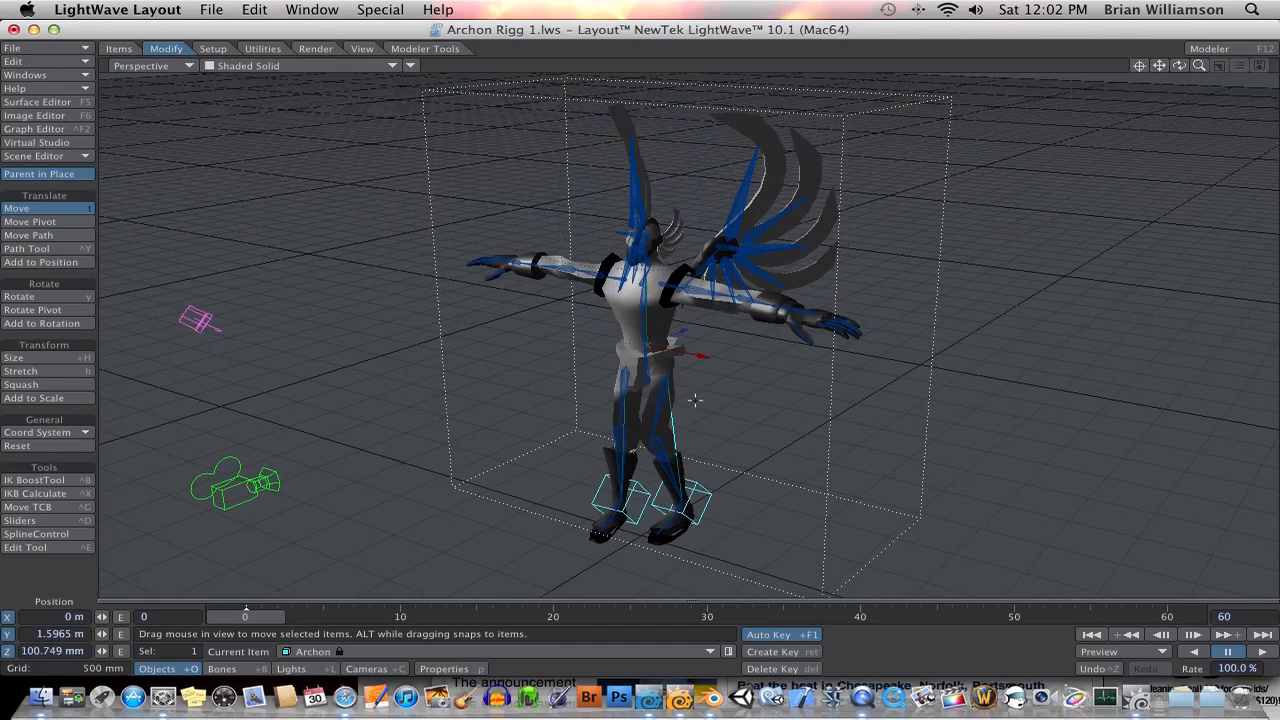
left_click(713, 699)
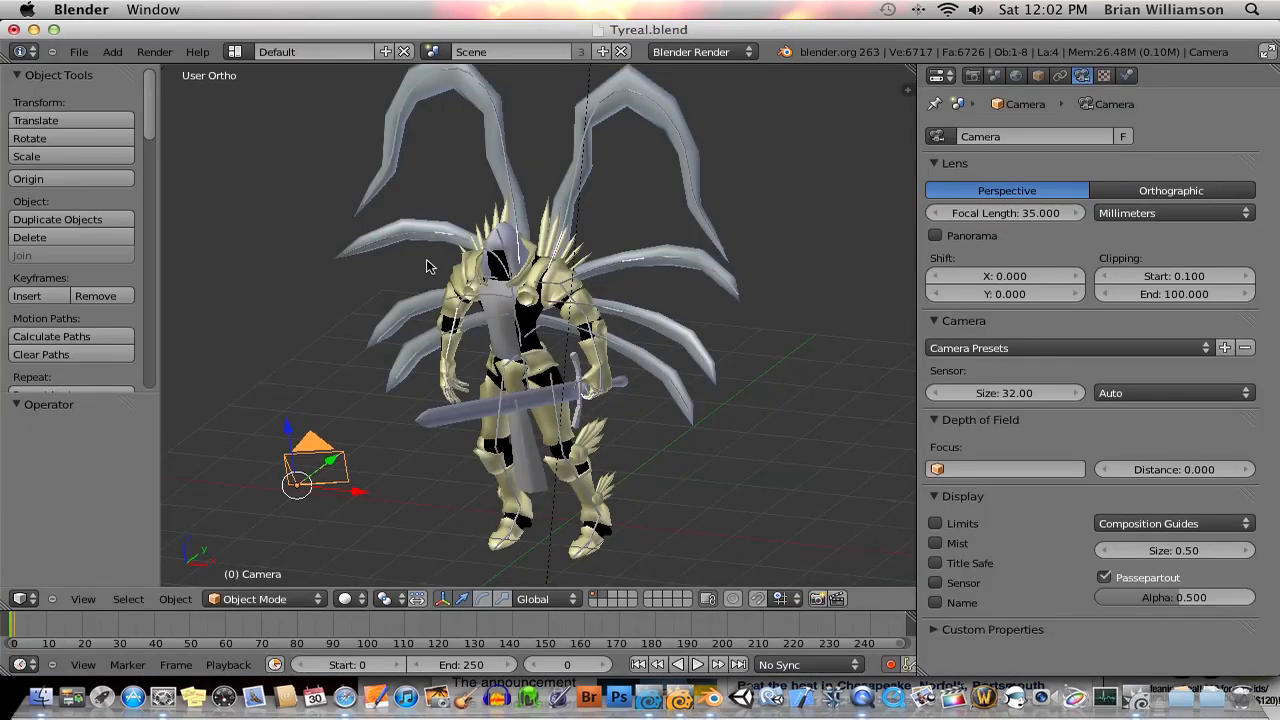
middle_click_drag(497, 285, 536, 266)
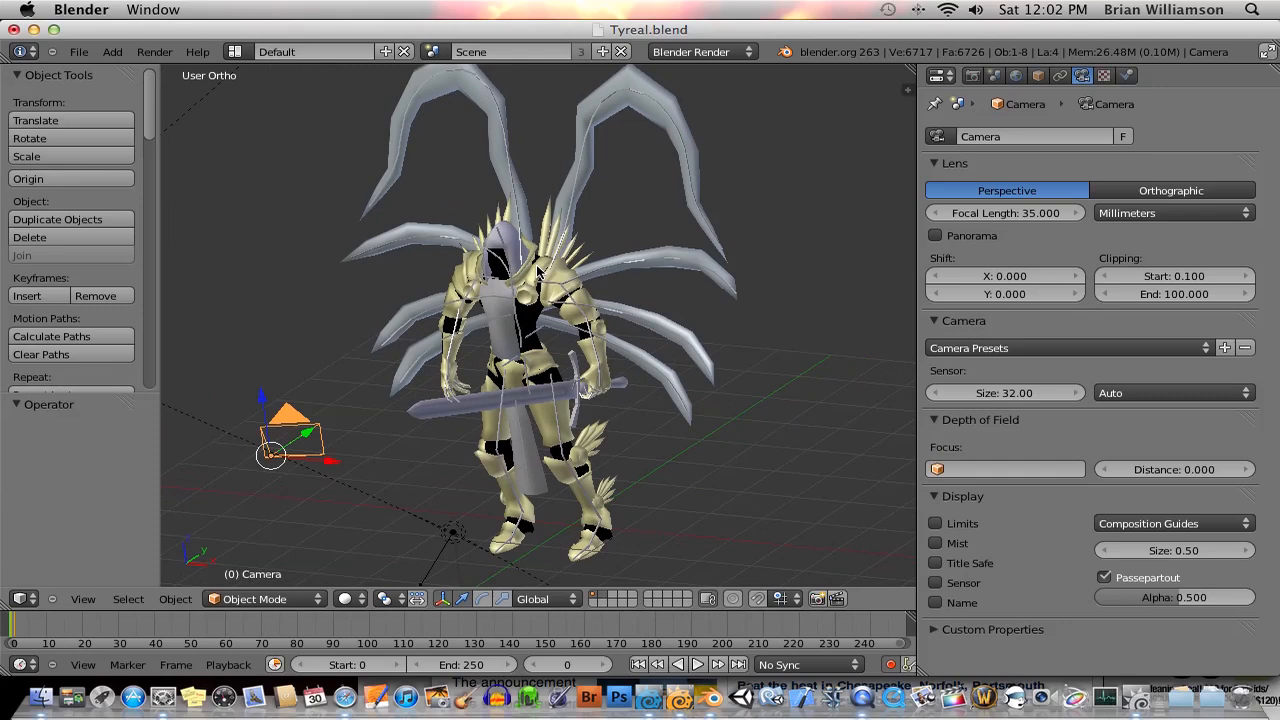
left_click(649, 699)
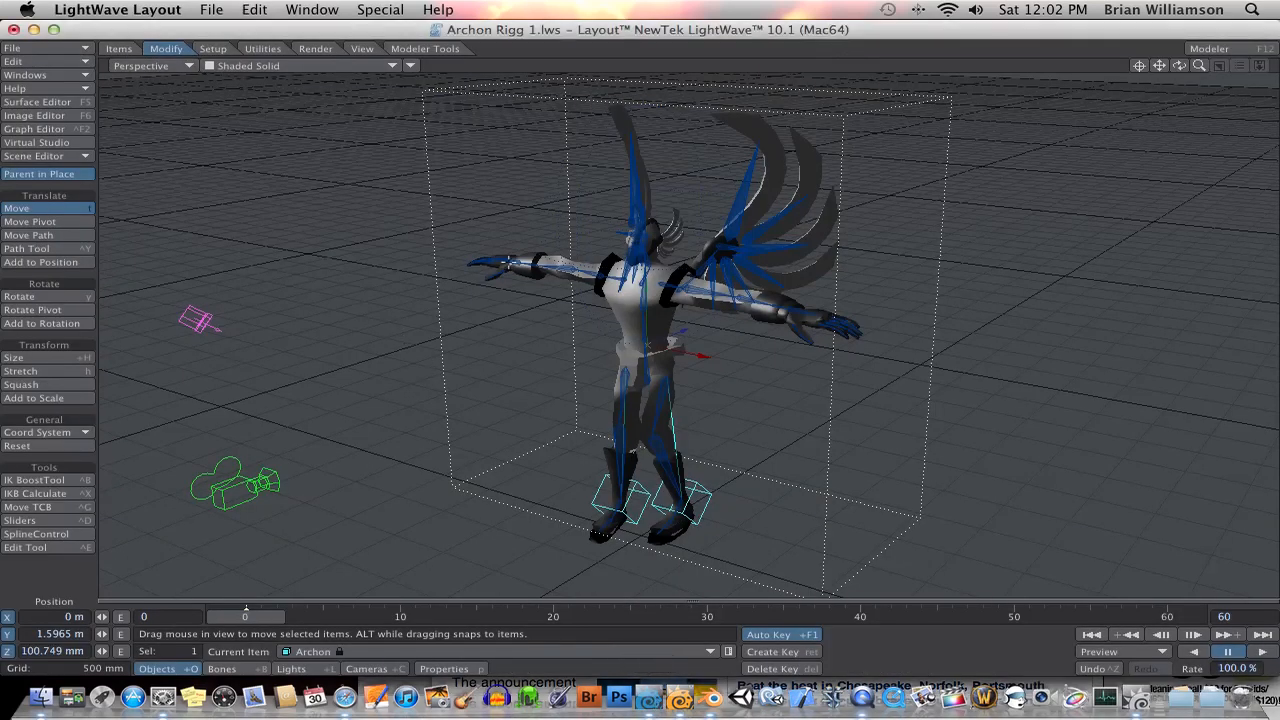
mouse_move(505, 341)
left_mouse_down("alt")
mouse_move(528, 343)
mouse_move(498, 340)
mouse_move(513, 356)
mouse_move(507, 341)
left_mouse_up("alt")
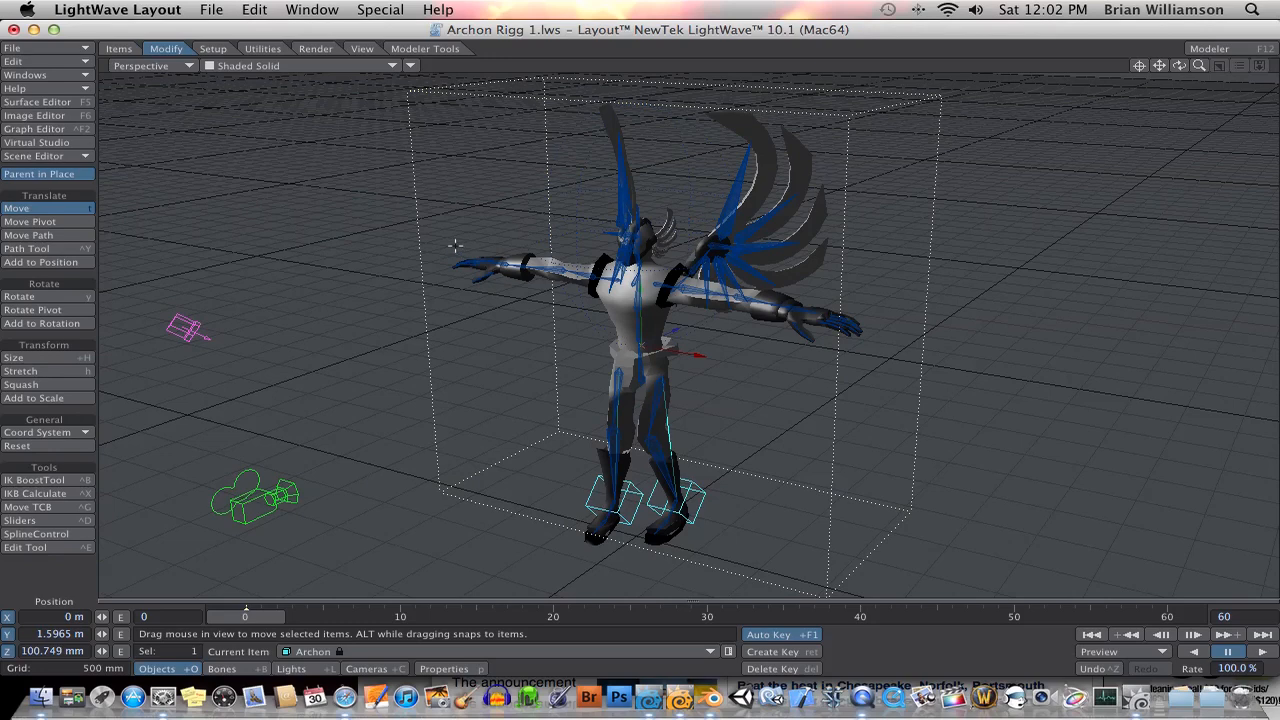
Nudge the Archon object slightly in the perspective view and inspect the scene around it
left_click_drag(516, 322, 517, 322)
mouse_move(699, 324)
left_mouse_down("alt")
mouse_move(680, 338)
mouse_move(722, 324)
left_mouse_up("alt")
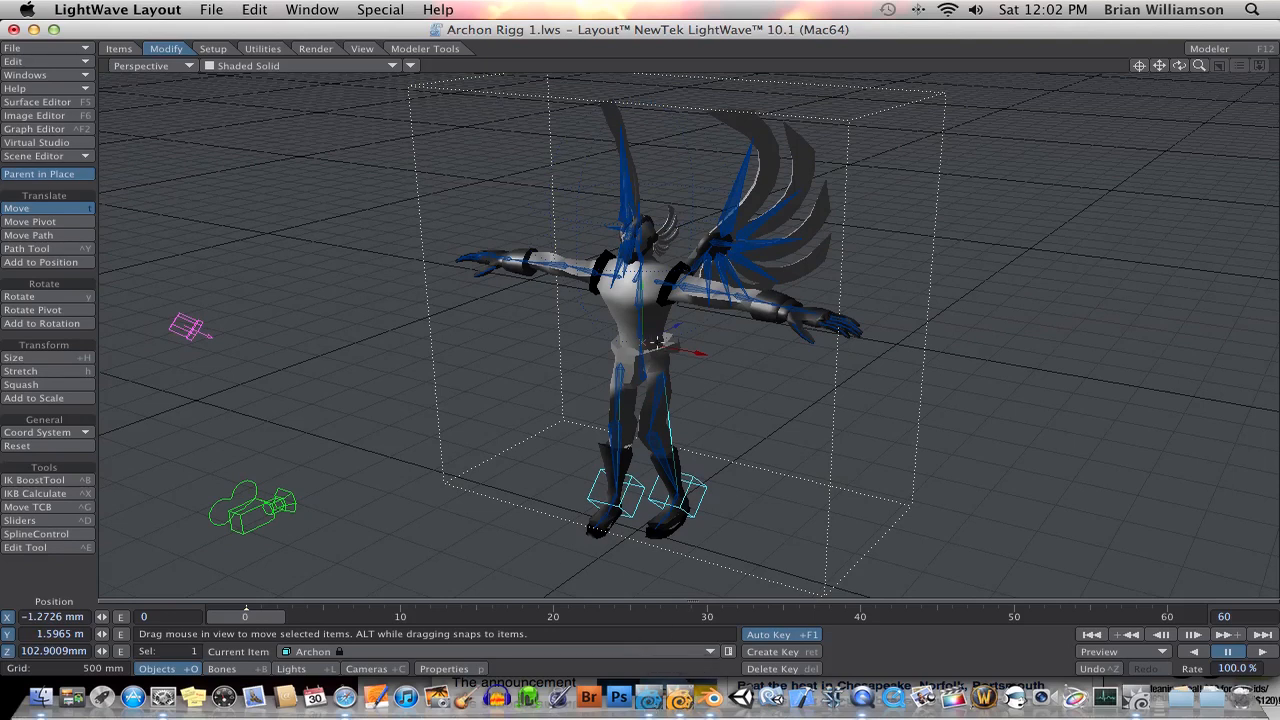
mouse_move(1179, 66)
left_mouse_down()
mouse_move(1255, 56)
mouse_move(1188, 60)
left_mouse_up()
mouse_move(465, 332)
left_mouse_down("alt")
mouse_move(585, 327)
mouse_move(460, 330)
left_mouse_up("alt")
left_click_drag(490, 435, 476, 435, "ctrl+alt")
Move the light to a higher position beside the character, and select the camera
left_click(496, 474)
left_click(305, 365)
left_click_drag(282, 357, 277, 304)
right_click_drag(277, 304, 274, 249)
left_click_drag(291, 360, 305, 358)
left_click(487, 461)
left_click_drag(735, 366, 789, 324, "alt")
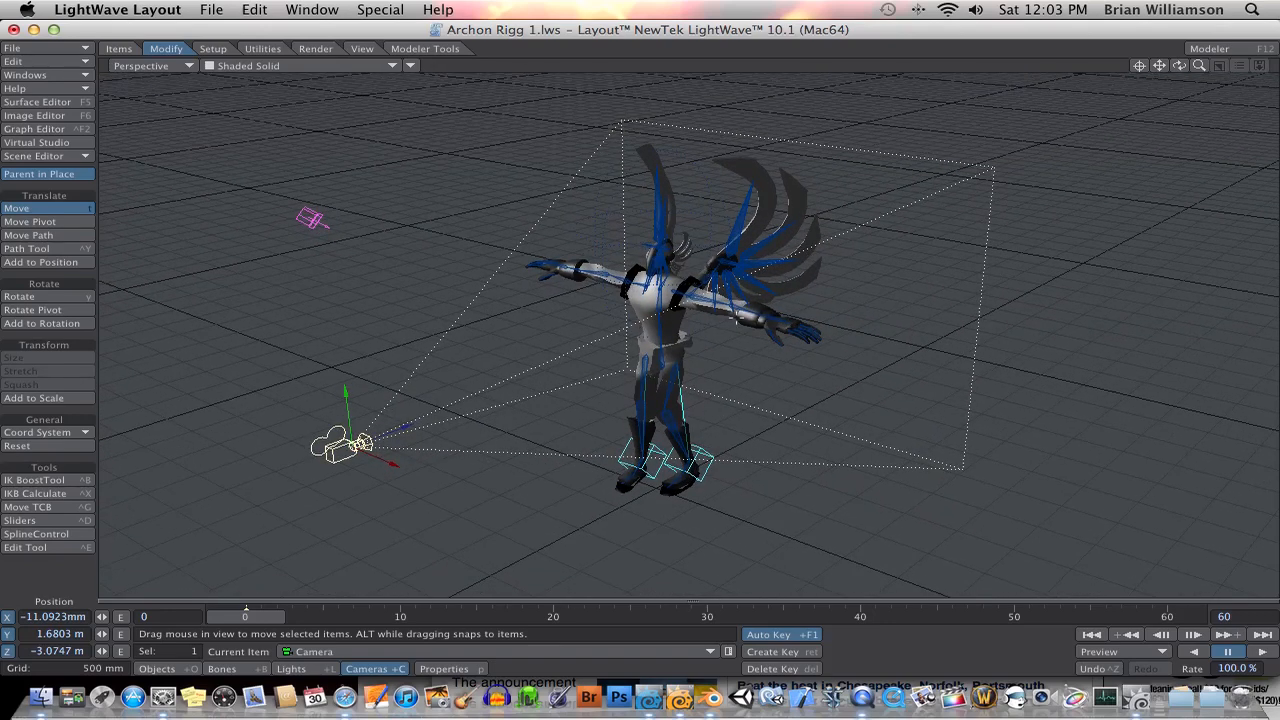
mouse_move(677, 312)
left_mouse_down("alt")
mouse_move(665, 315)
mouse_move(677, 313)
left_mouse_up("alt")
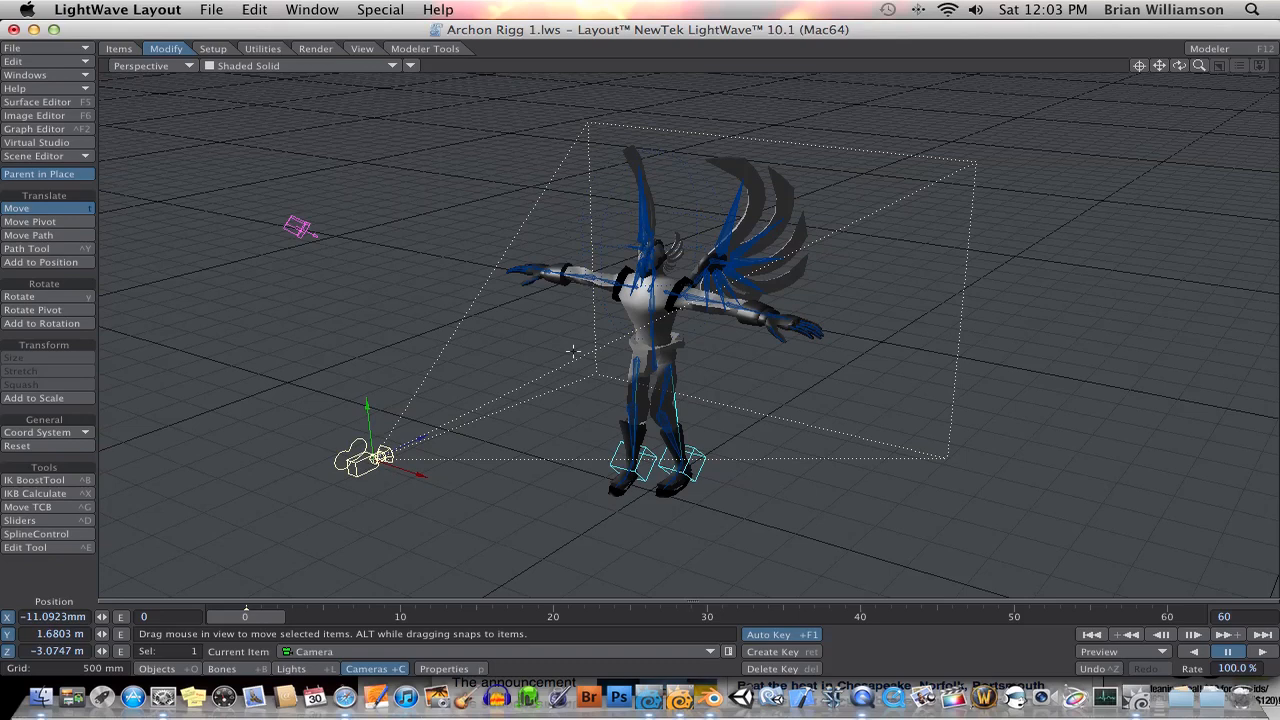
Switch to LightWave Modeler and draw a box about 3.1 m wide in the perspective view
left_click(684, 698)
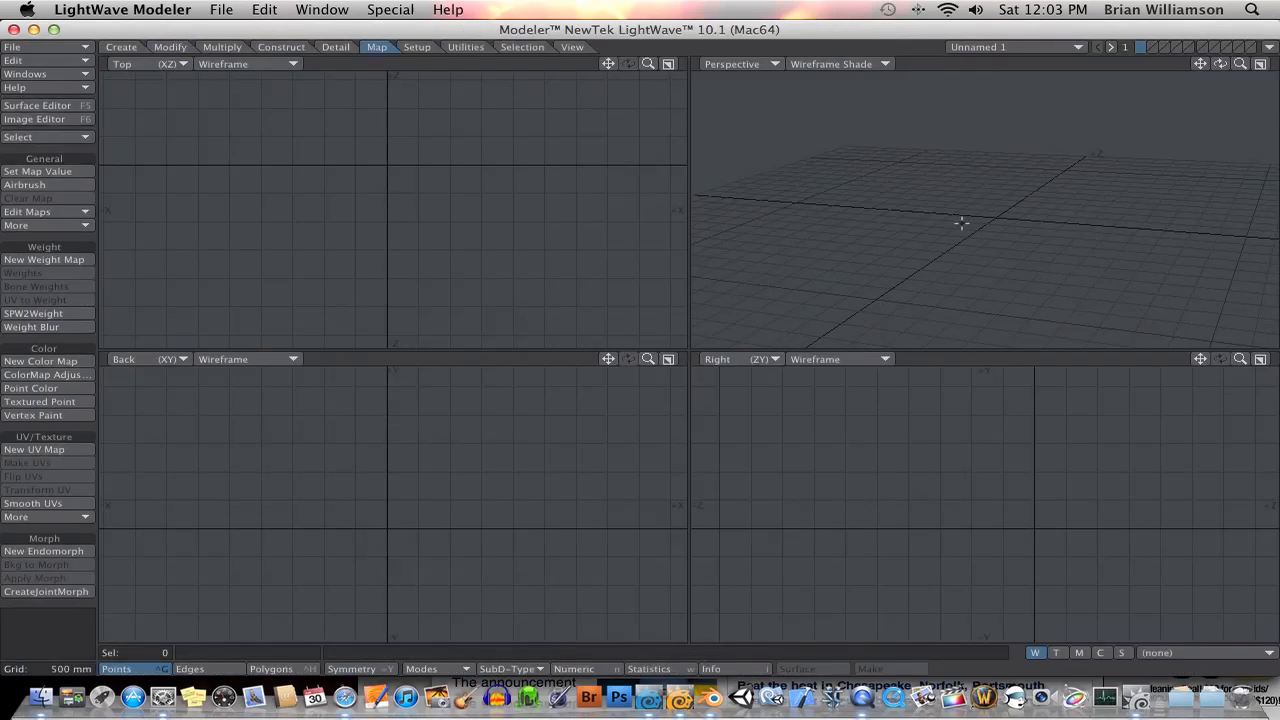
mouse_move(948, 217)
left_mouse_down("alt")
mouse_move(997, 206)
mouse_move(971, 217)
mouse_move(940, 180)
mouse_move(895, 202)
mouse_move(1089, 283)
mouse_move(951, 249)
mouse_move(1043, 260)
mouse_move(945, 244)
mouse_move(968, 237)
mouse_move(958, 223)
left_mouse_up("alt")
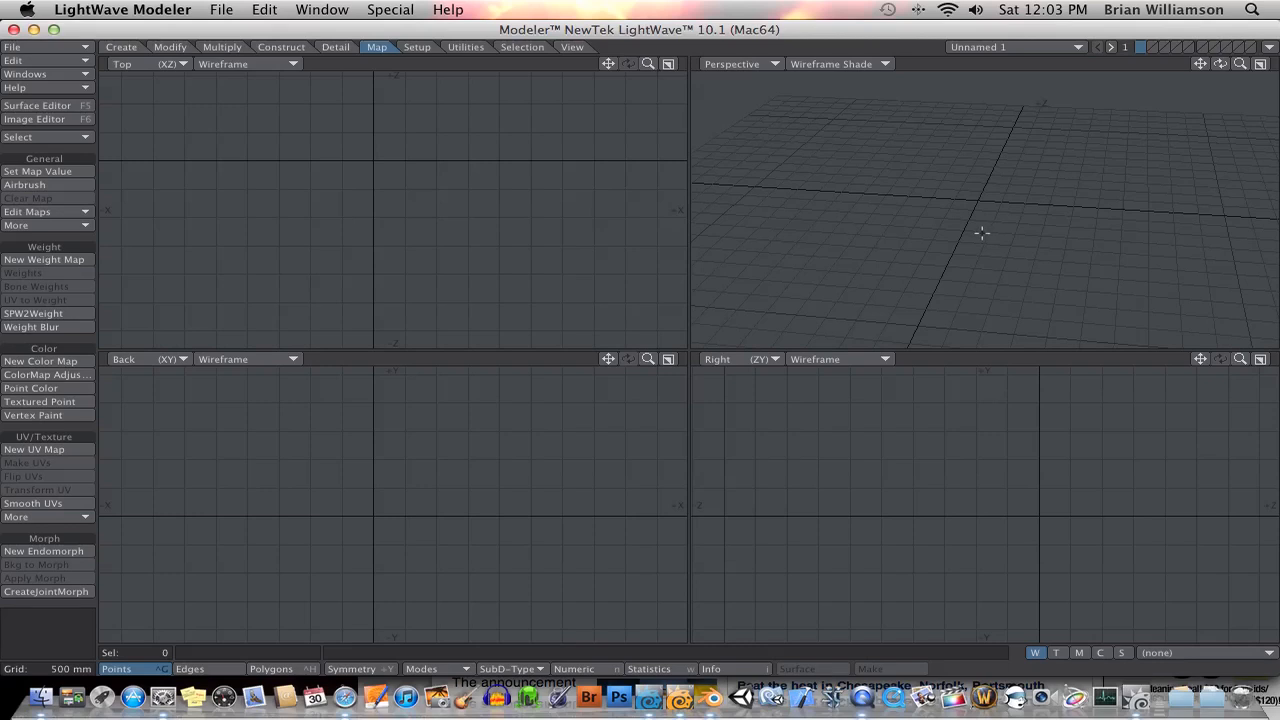
key("shift+x")
left_click_drag(1023, 137, 937, 250)
mouse_move(1000, 223)
left_mouse_down("alt")
mouse_move(946, 211)
mouse_move(1014, 227)
left_mouse_up("alt")
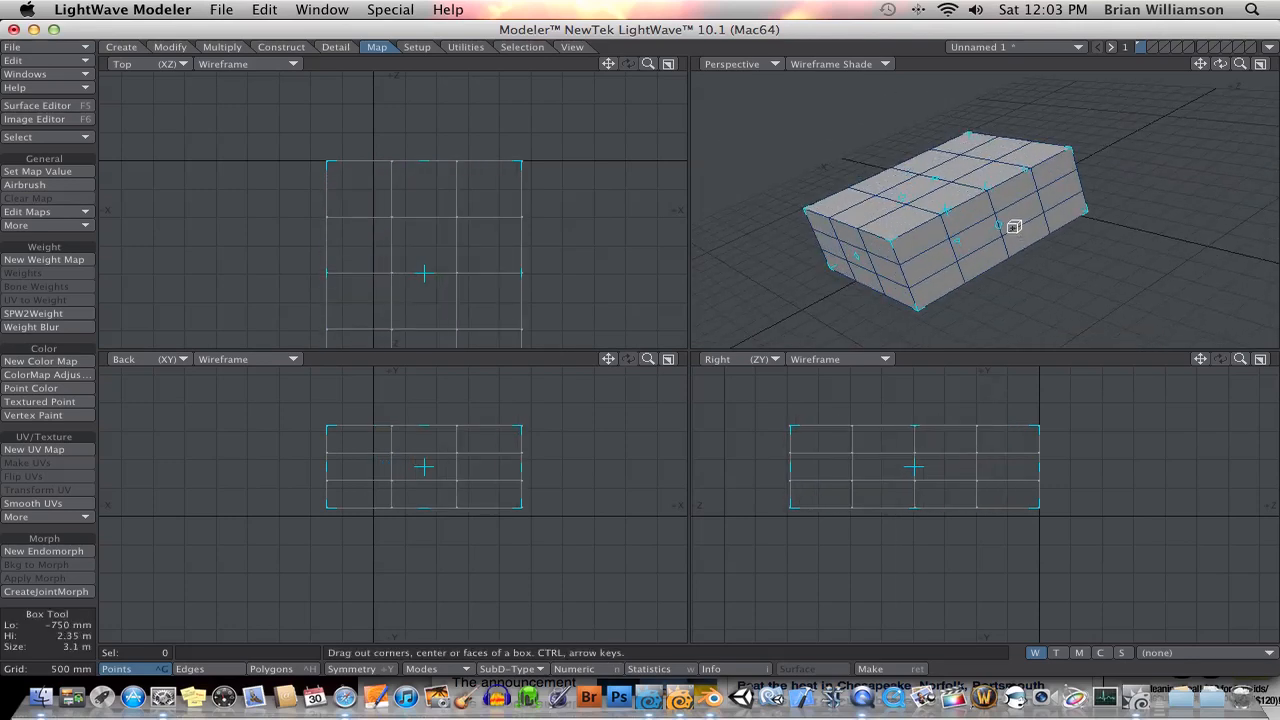
Raise the box's segments to 4 in X, 4 in Y and 5 in Z, and finish the box
key("Right")
key("Up")
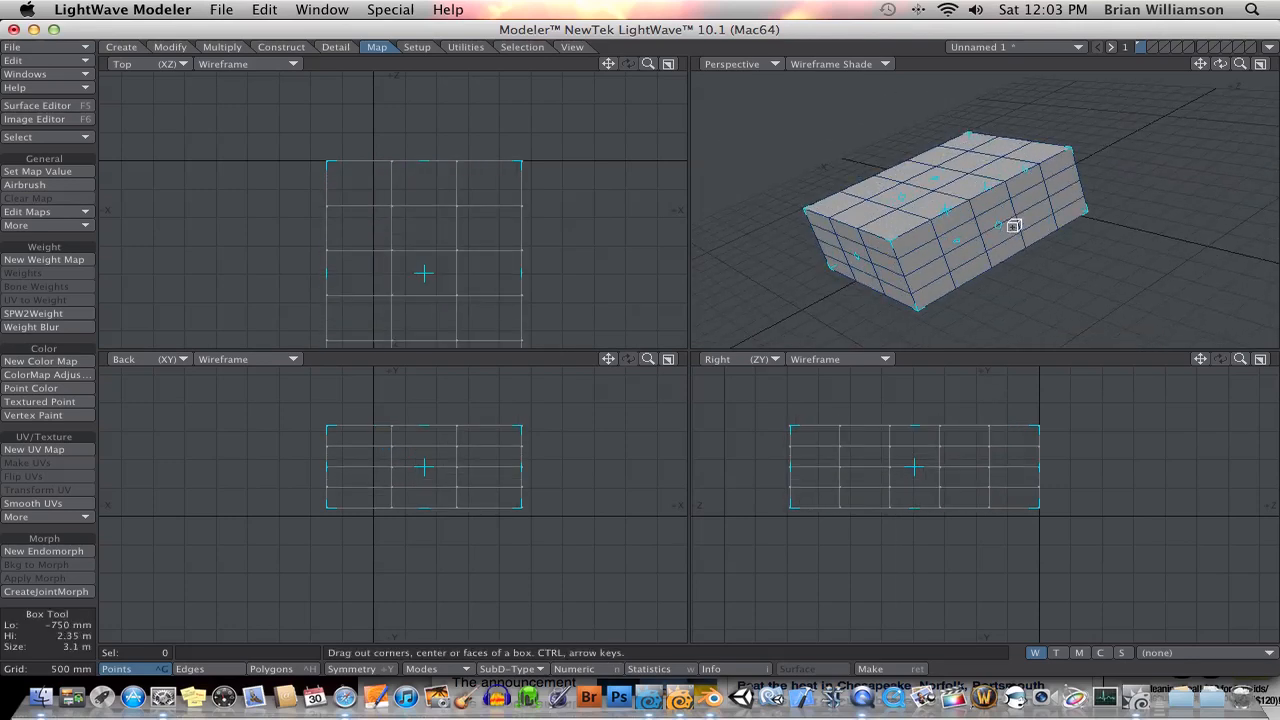
left_click_drag(936, 219, 1047, 215, "alt")
key("Right")
key("space")
left_click_drag(934, 195, 971, 219, "alt")
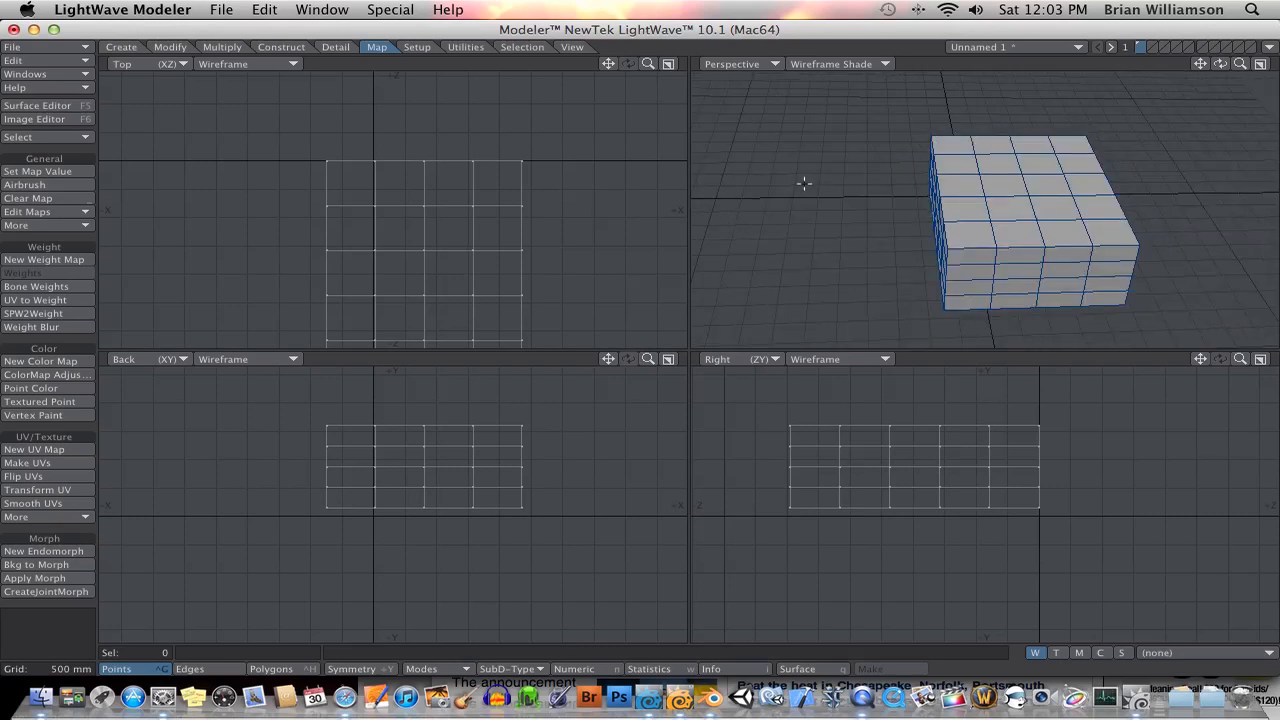
Create a ball beside the box in the perspective view and shape it into a wide ellipsoid
key("shift+o")
left_click_drag(784, 186, 779, 221)
left_click_drag(834, 185, 860, 184)
left_click_drag(784, 153, 781, 126)
key("space")
Lasso the 12 points at the box's far corner in the top view and move them diagonally outward
mouse_move(481, 153)
right_mouse_down()
mouse_move(588, 130)
mouse_move(497, 154)
right_mouse_up()
key("t")
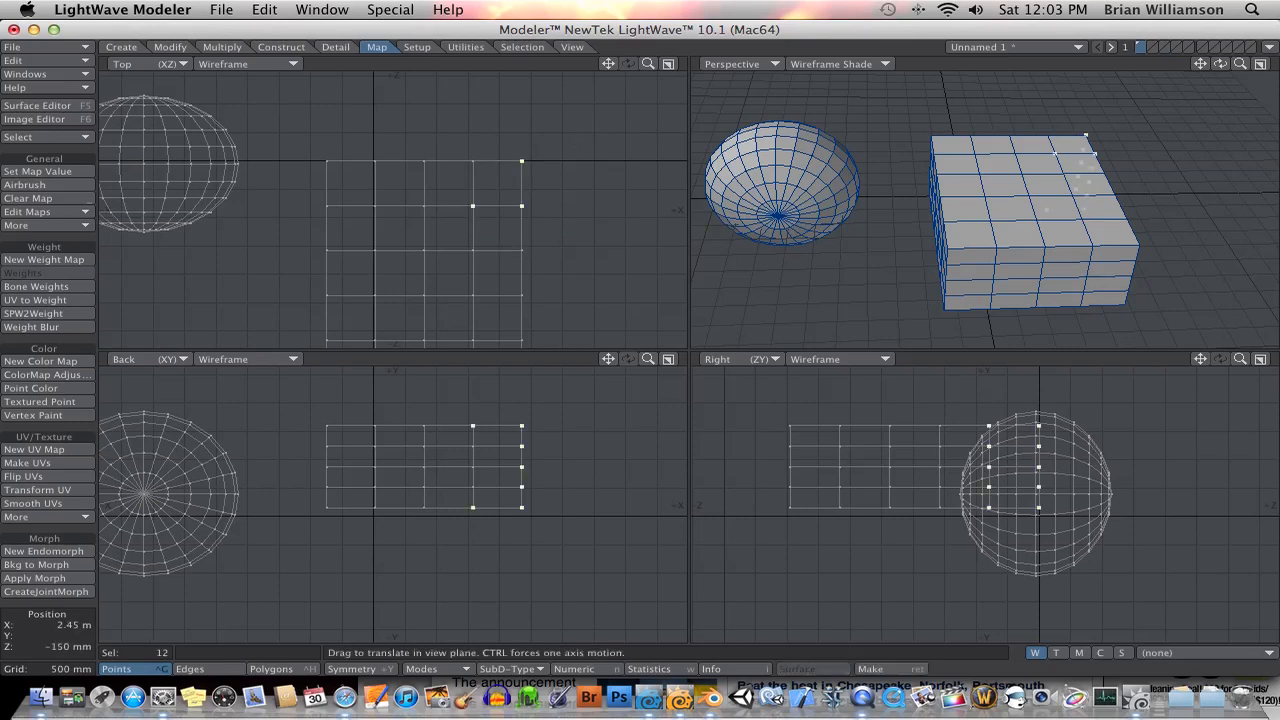
left_click_drag(497, 154, 522, 139)
mouse_move(572, 209)
left_mouse_down()
mouse_move(535, 209)
mouse_move(568, 209)
left_mouse_up()
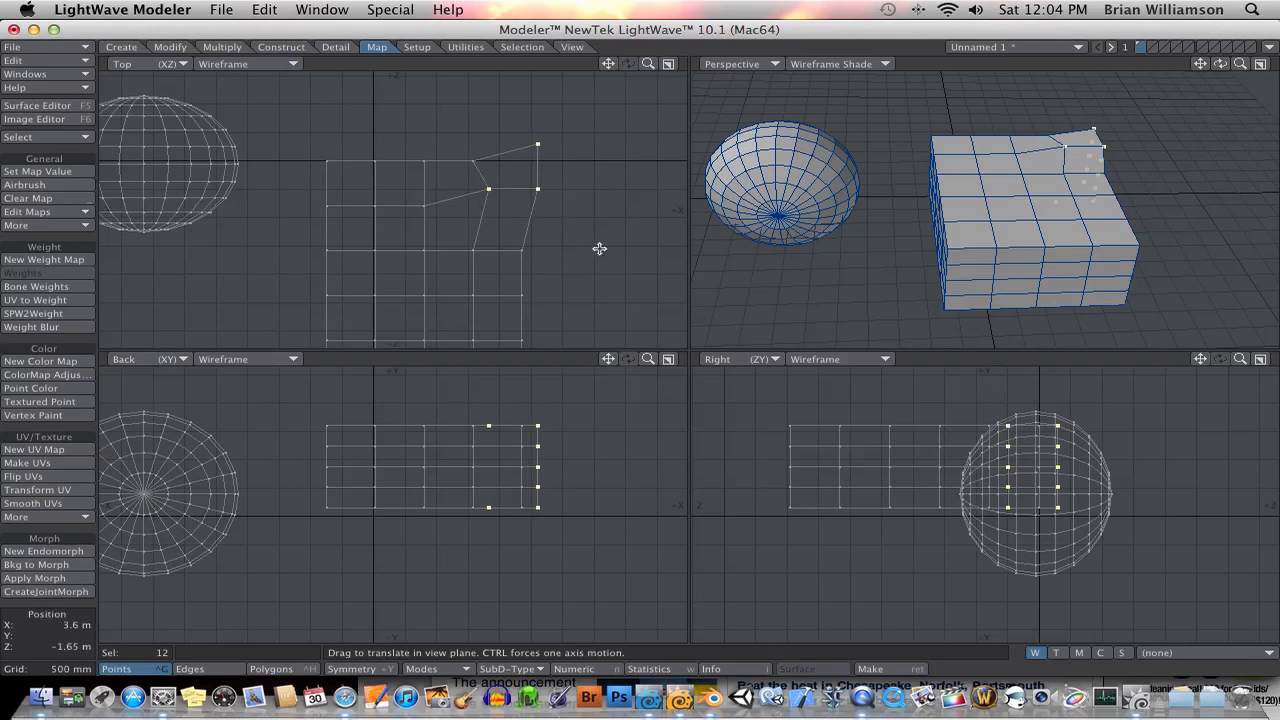
key("space")
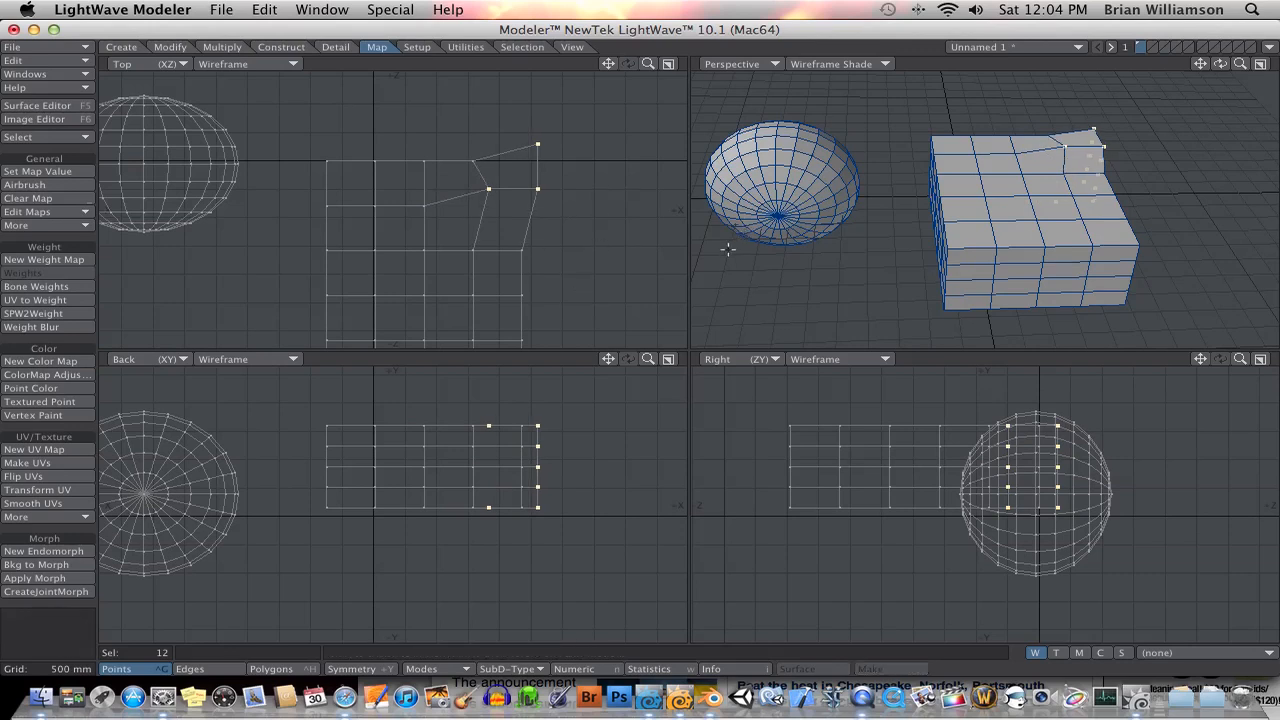
Switch to Blender and add a mesh cube beside the winged character
left_click(656, 700)
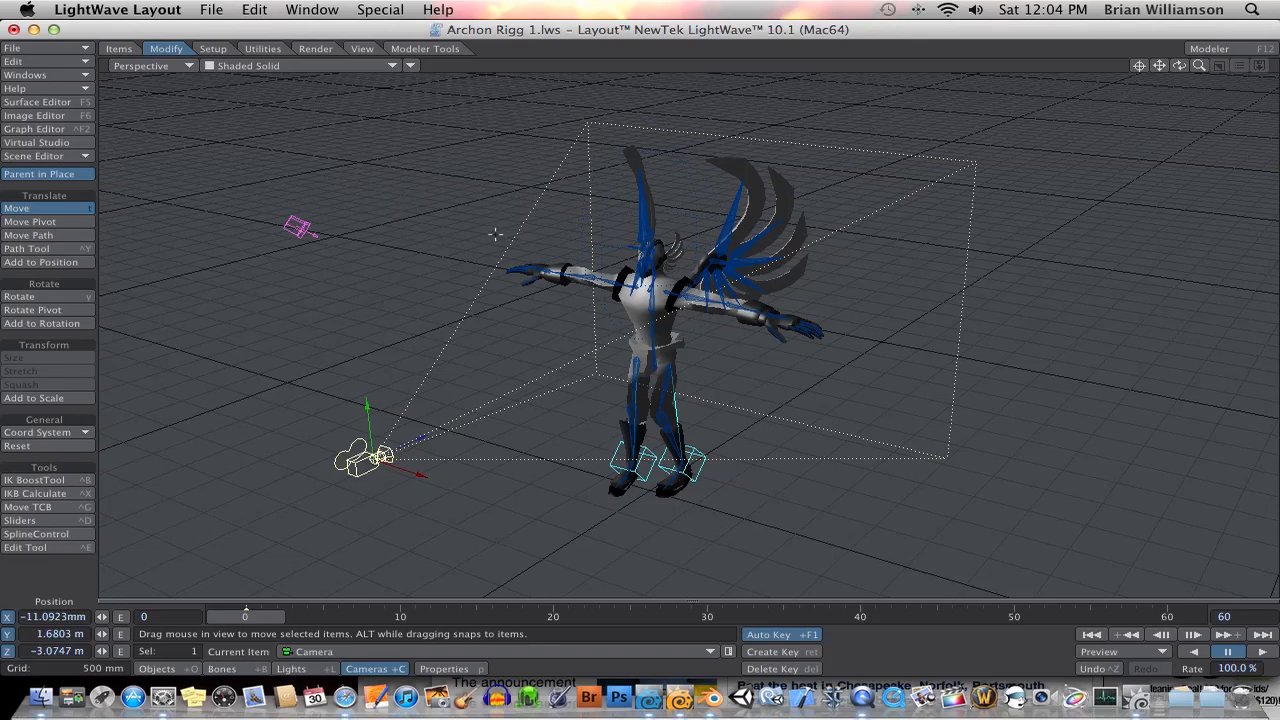
left_click(683, 700)
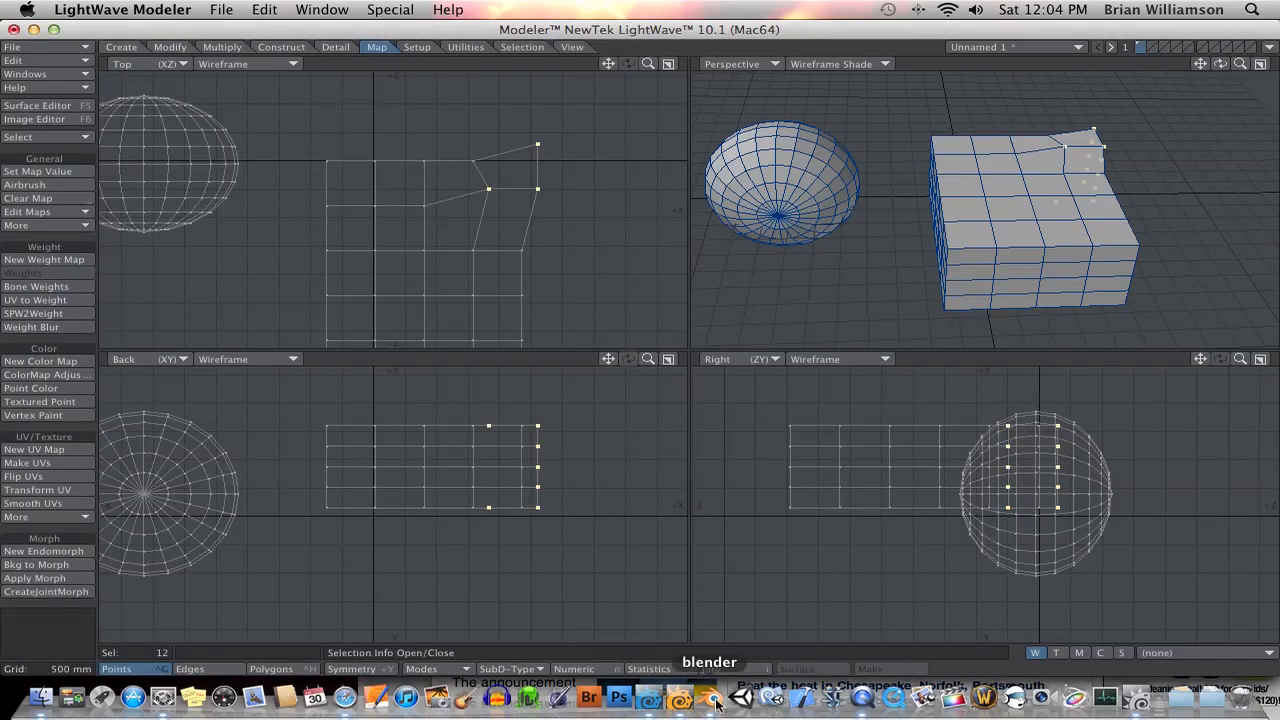
left_click(711, 700)
mouse_move(602, 386)
middle_mouse_down()
mouse_move(548, 377)
mouse_move(591, 423)
mouse_move(563, 423)
mouse_move(598, 378)
middle_mouse_up()
left_click(617, 356)
key("shift+a")
mouse_move(617, 355)
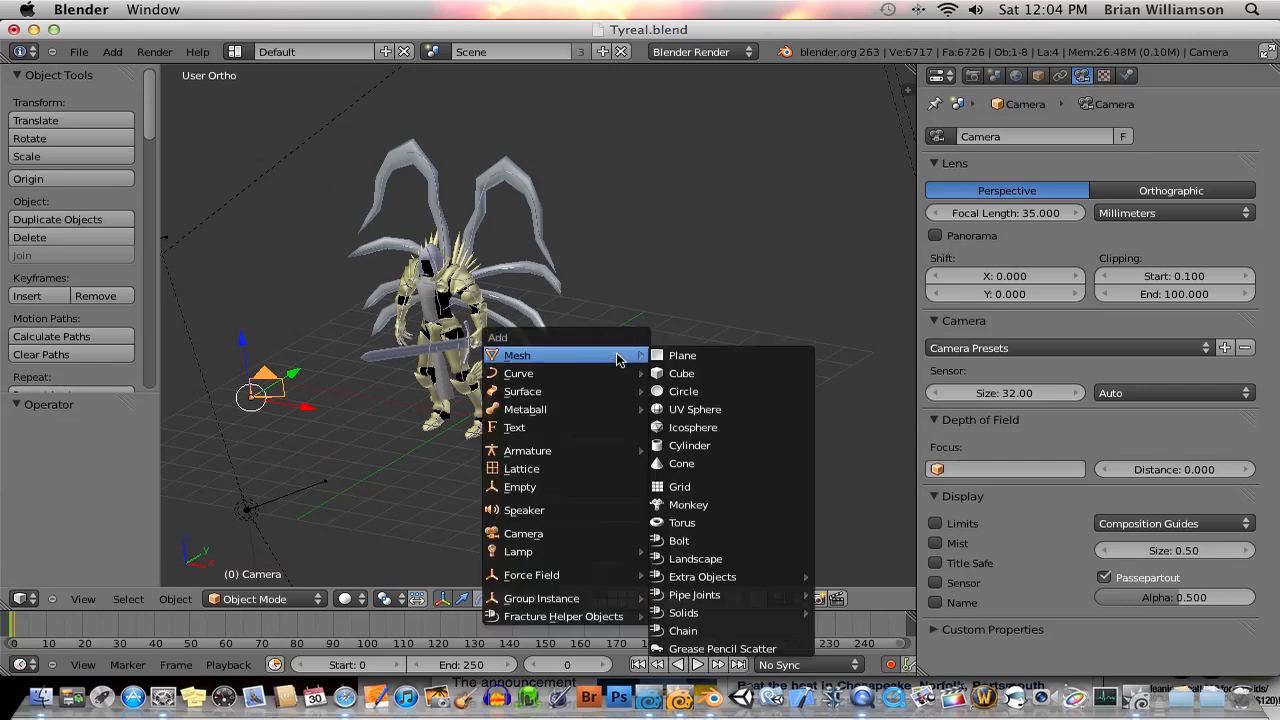
left_click(680, 373)
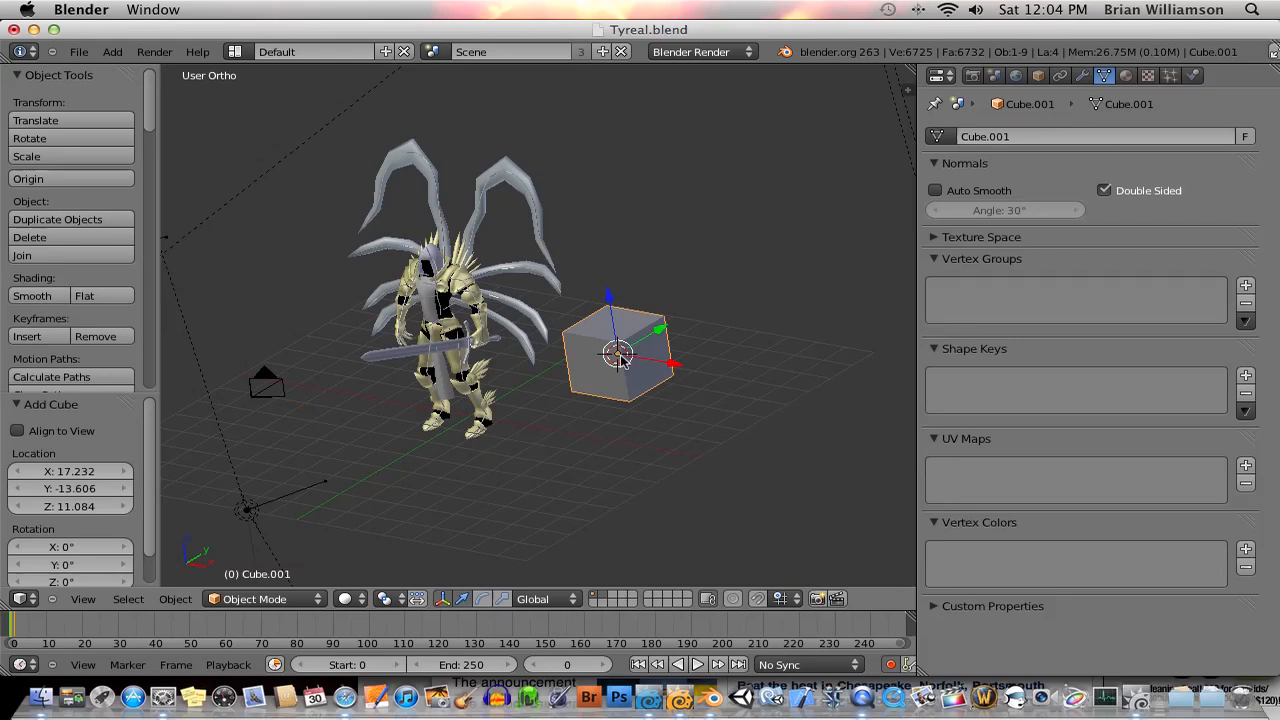
Toggle editing on the new cube and leave it in Edit Mode
key("Tab")
key("Tab")
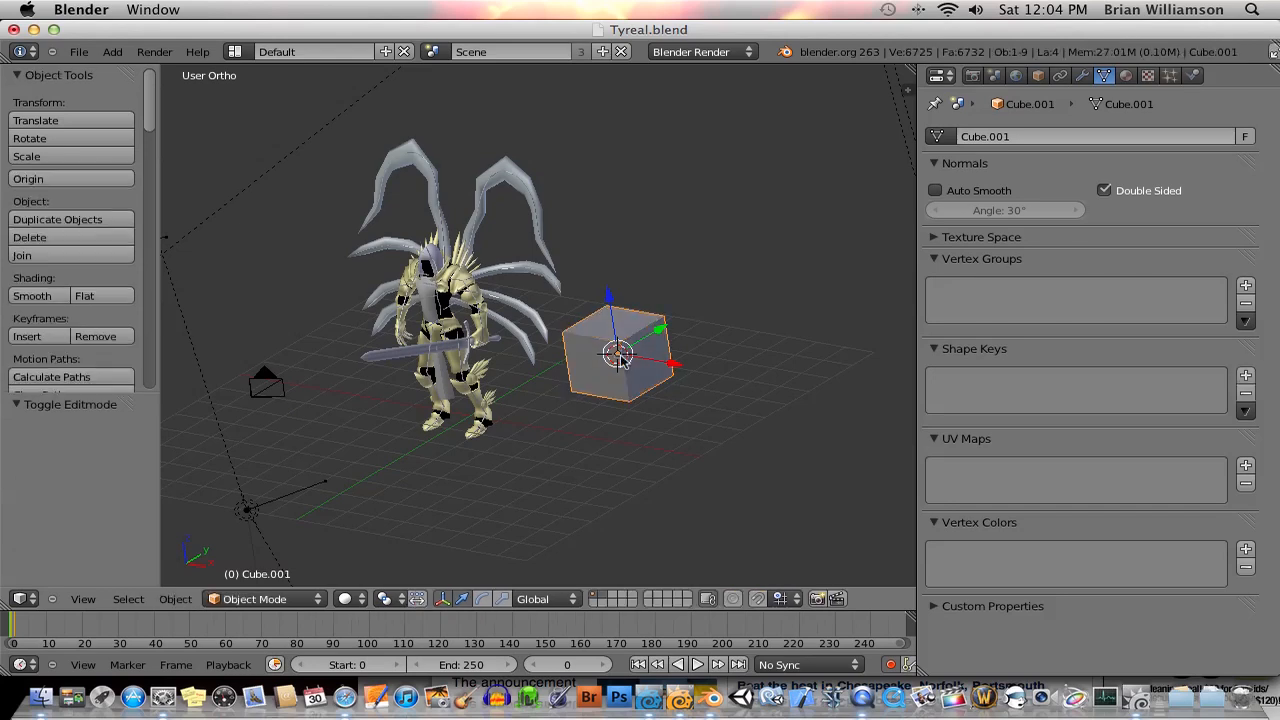
left_click(294, 600)
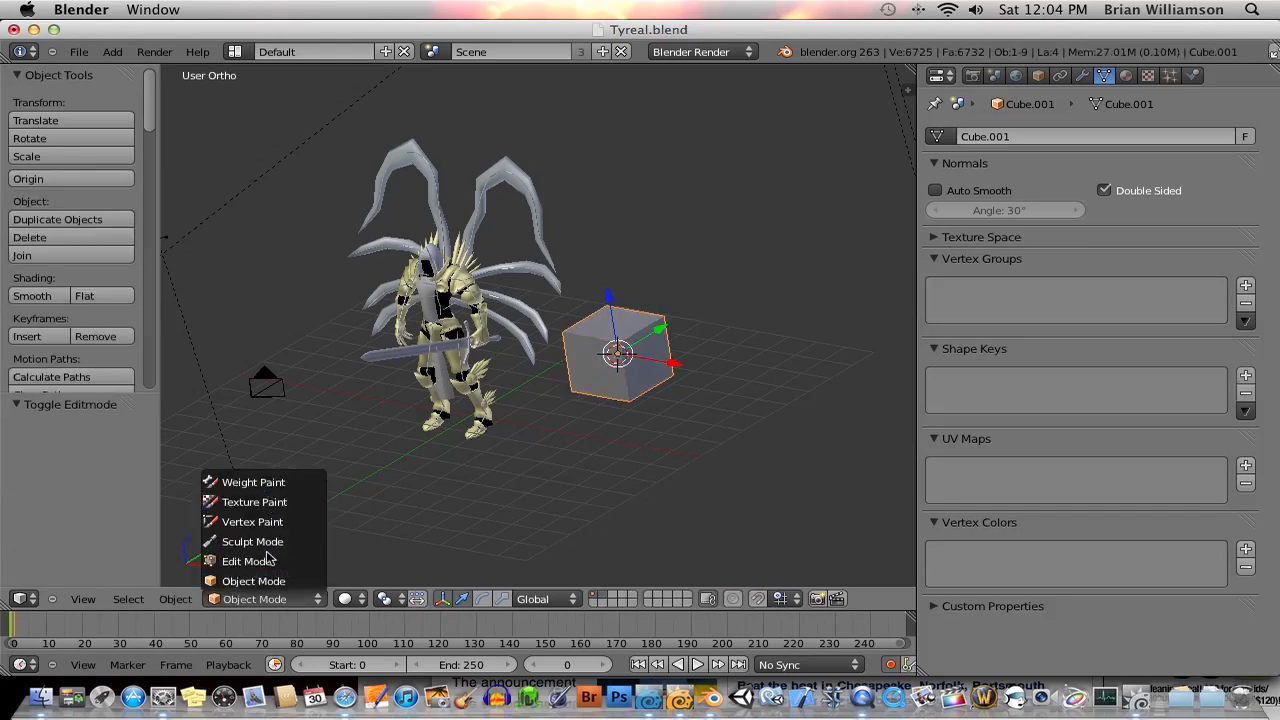
left_click(268, 562)
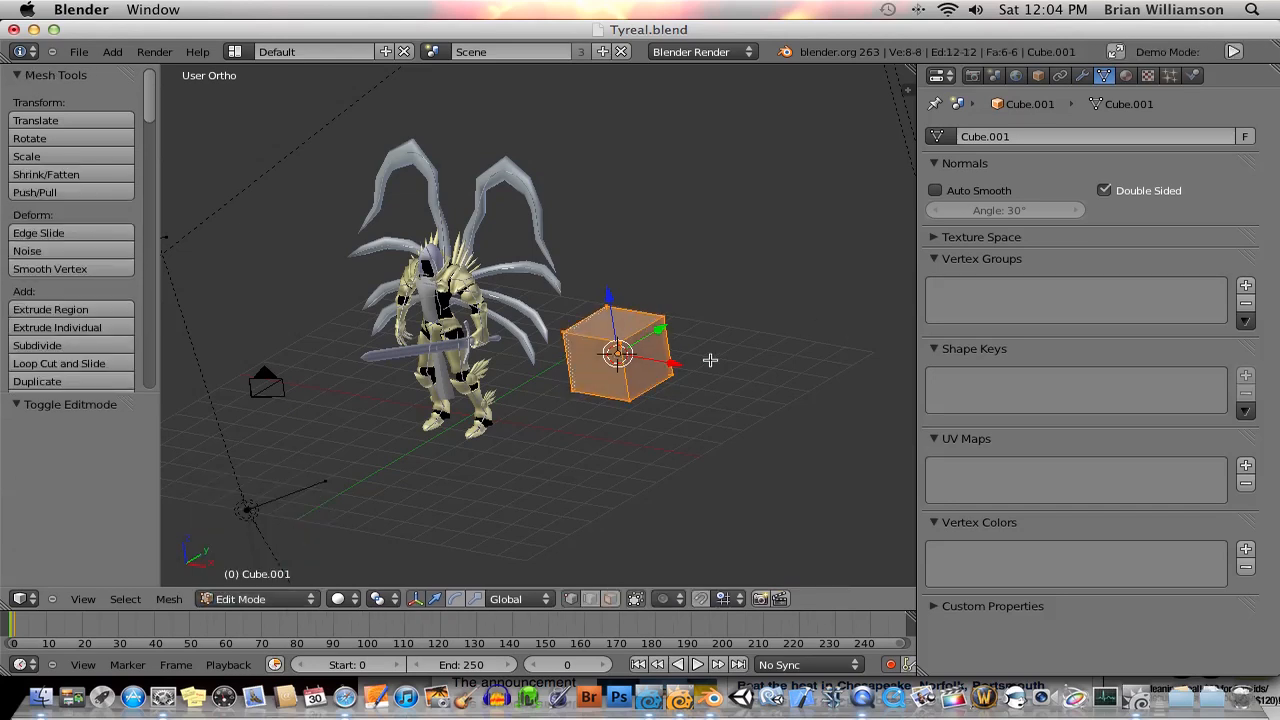
Add two evenly spaced loop cuts through the cube in each of the two horizontal directions
middle_click_drag(710, 360, 424, 420)
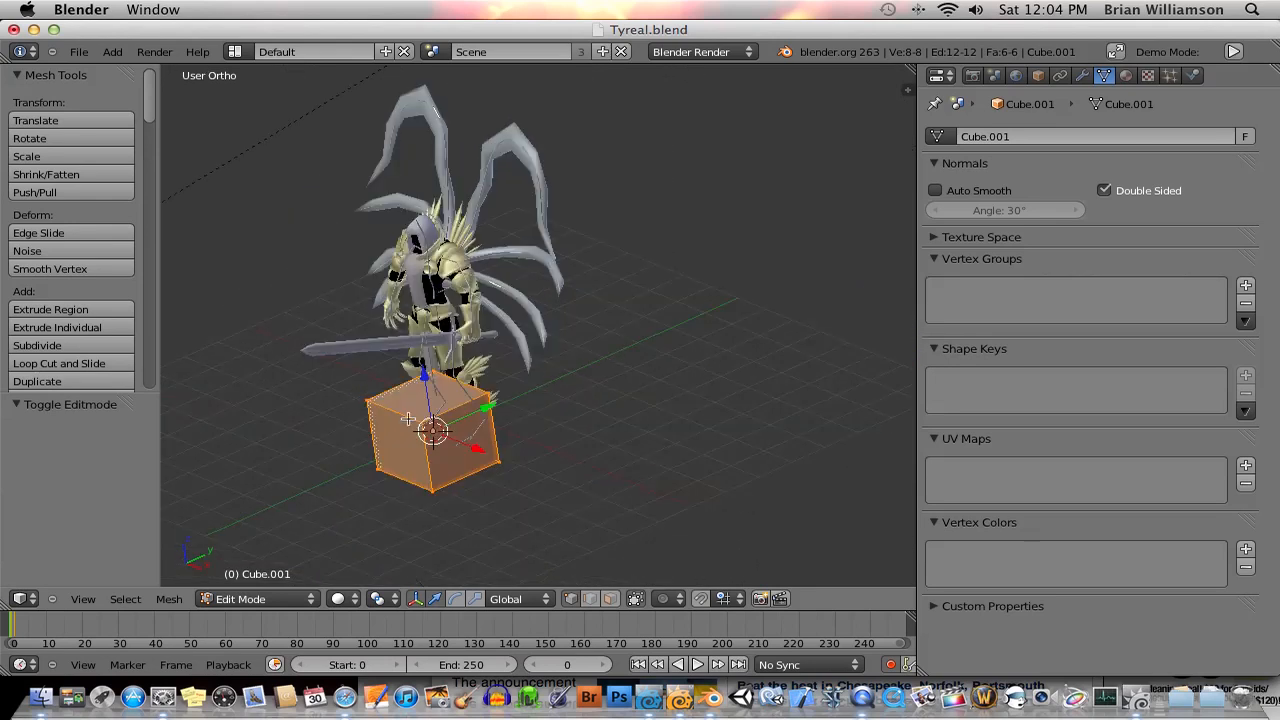
scroll(408, 418, "up", 1)
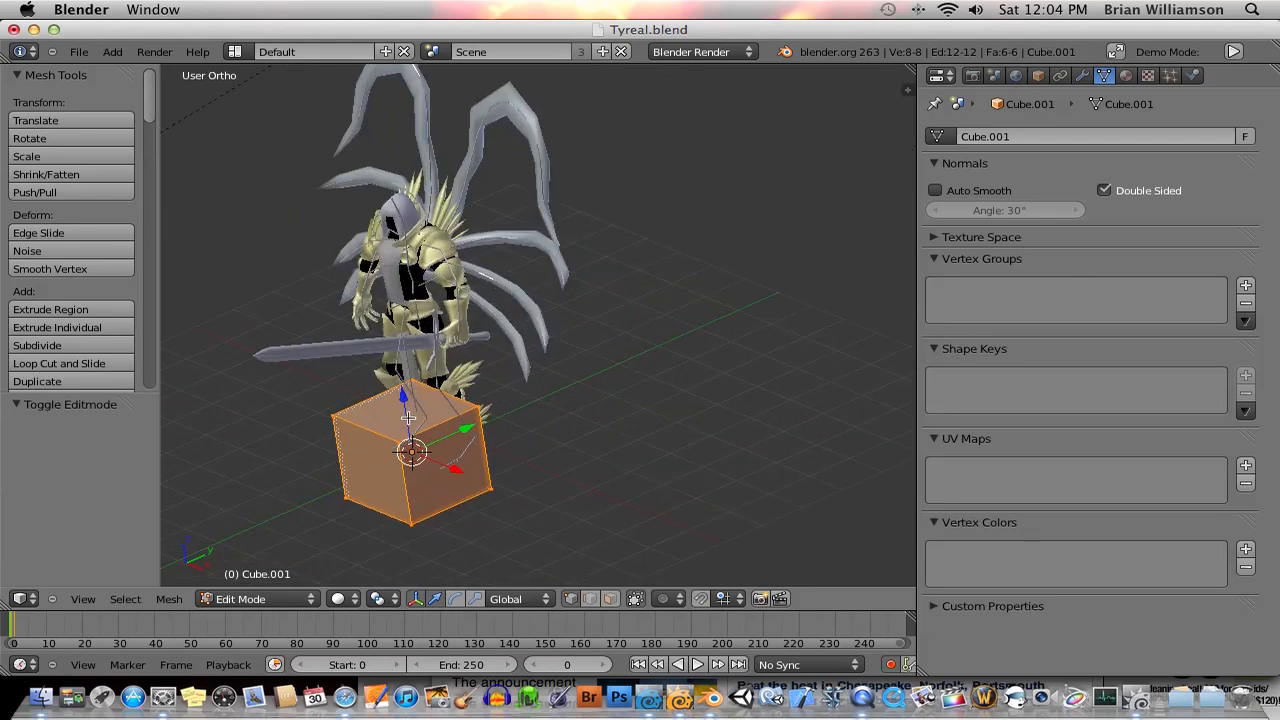
key("ctrl+r")
scroll(404, 425, "up", 1)
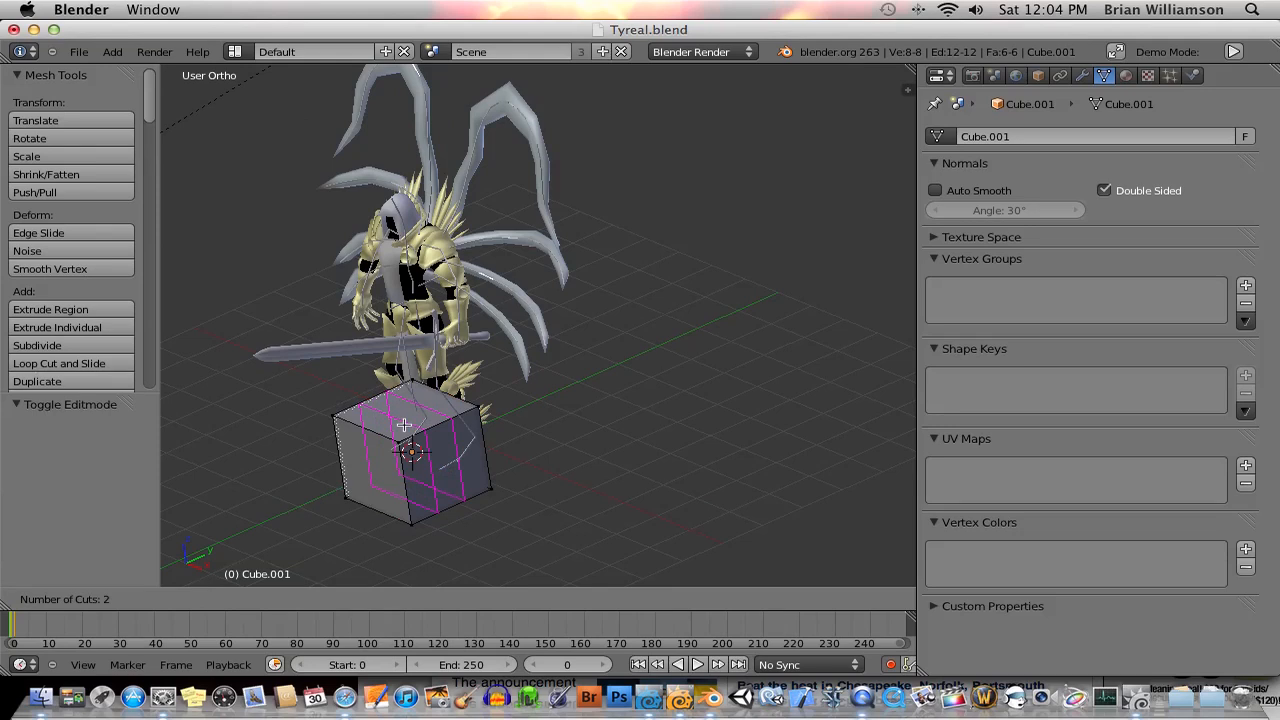
left_click(404, 425)
middle_click_drag(521, 432, 576, 428)
key("ctrl+r")
scroll(808, 343, "up", 1)
left_click(808, 343)
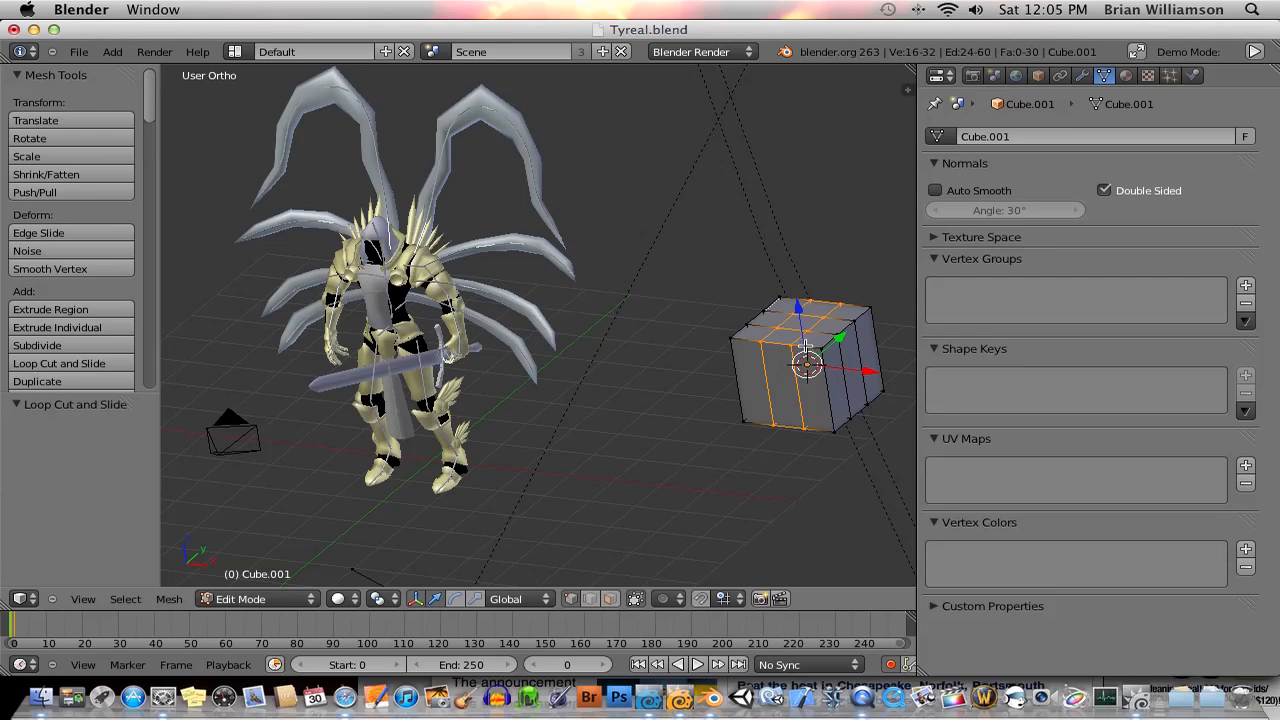
Select two neighbouring vertices on the cube's upper front edge, move them about -1.48 along Y, and deselect everything
right_click(799, 344)
right_click(770, 344, "shift")
left_click_drag(803, 323, 772, 352)
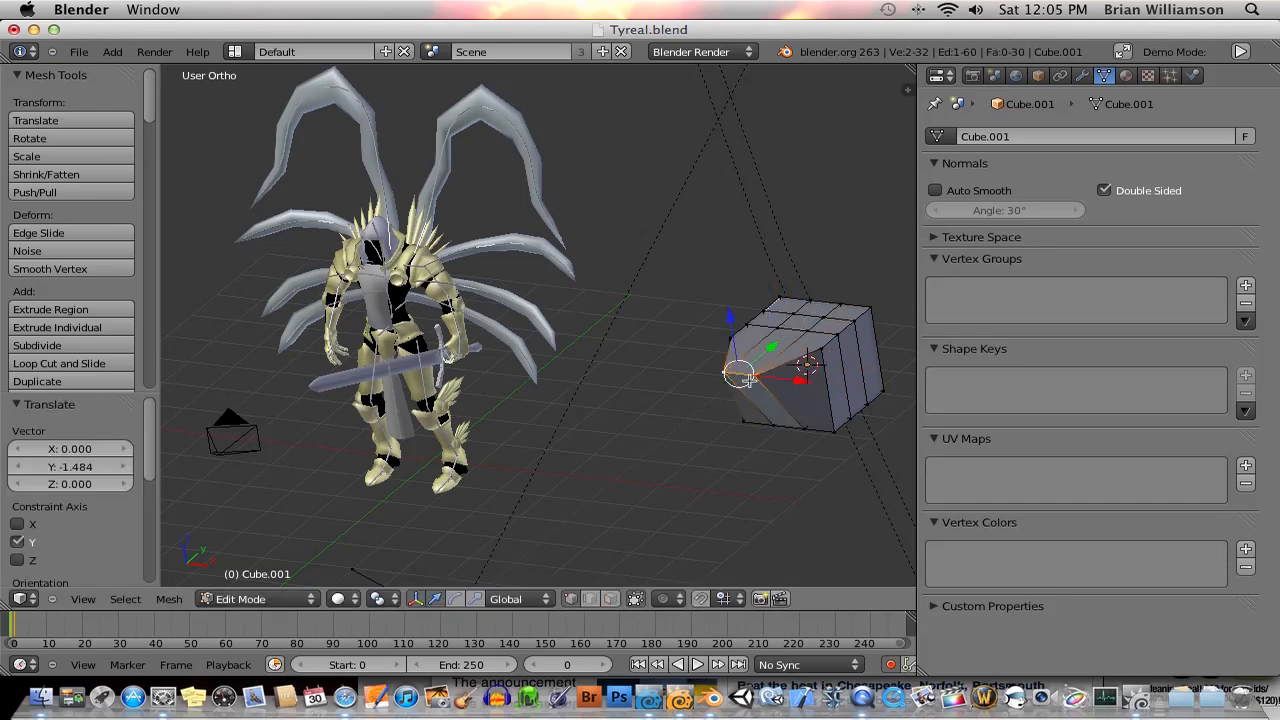
key("a")
Add a single horizontal loop cut around the cube's sides at mid-height
middle_click_drag(748, 380, 691, 386)
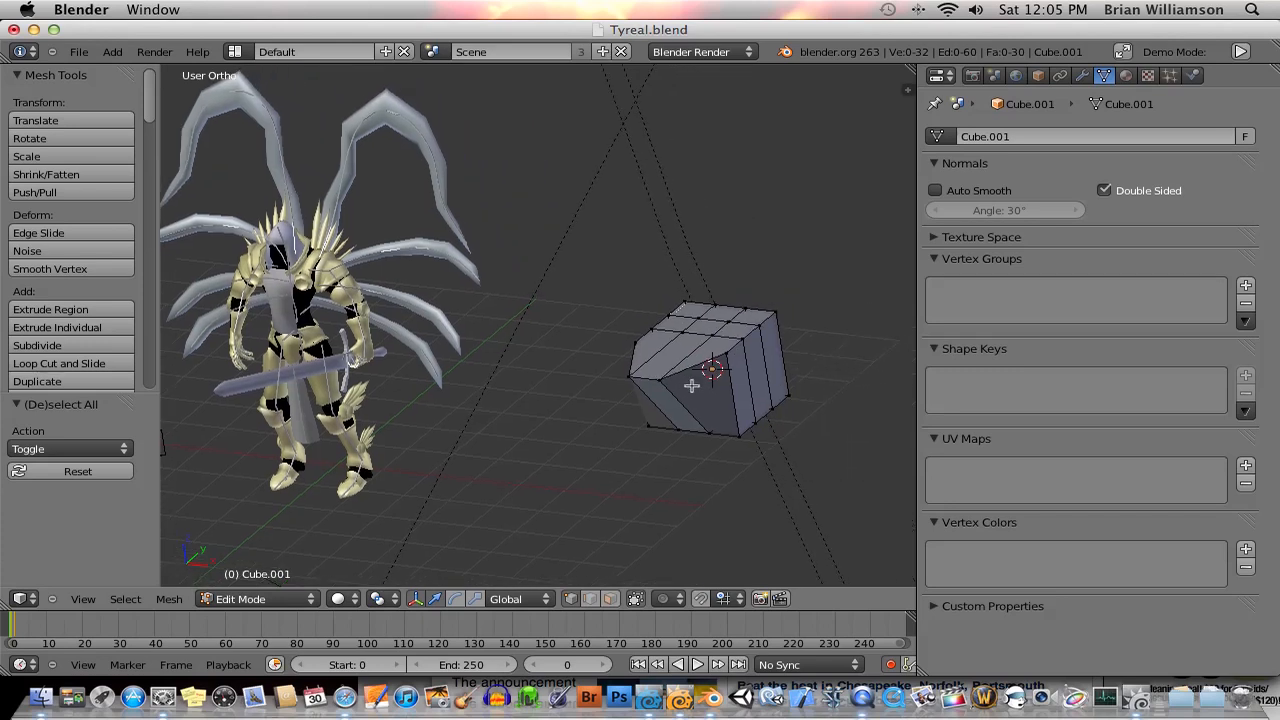
key("ctrl+r")
left_click(736, 394)
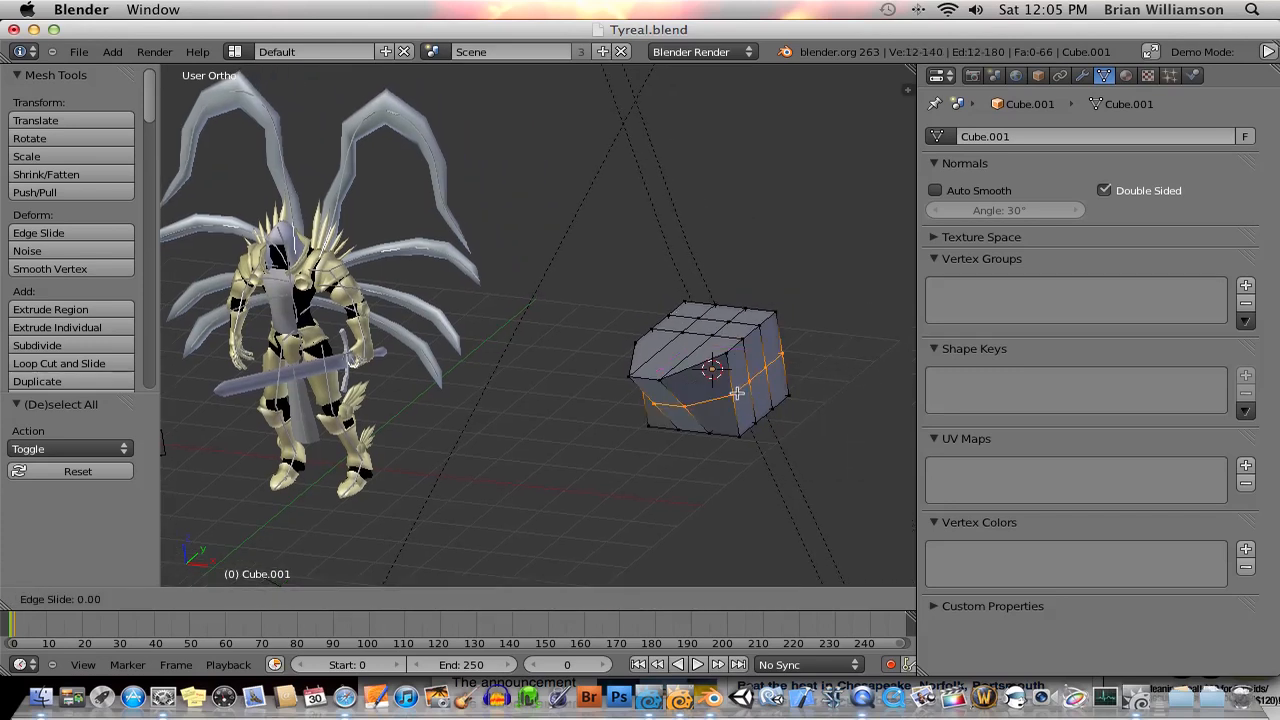
right_click(763, 387)
Select an edge on the new loop, move it about -0.4 in X and -0.29 in Y, nudge it along Z and X, and return to Object Mode
right_click(757, 378)
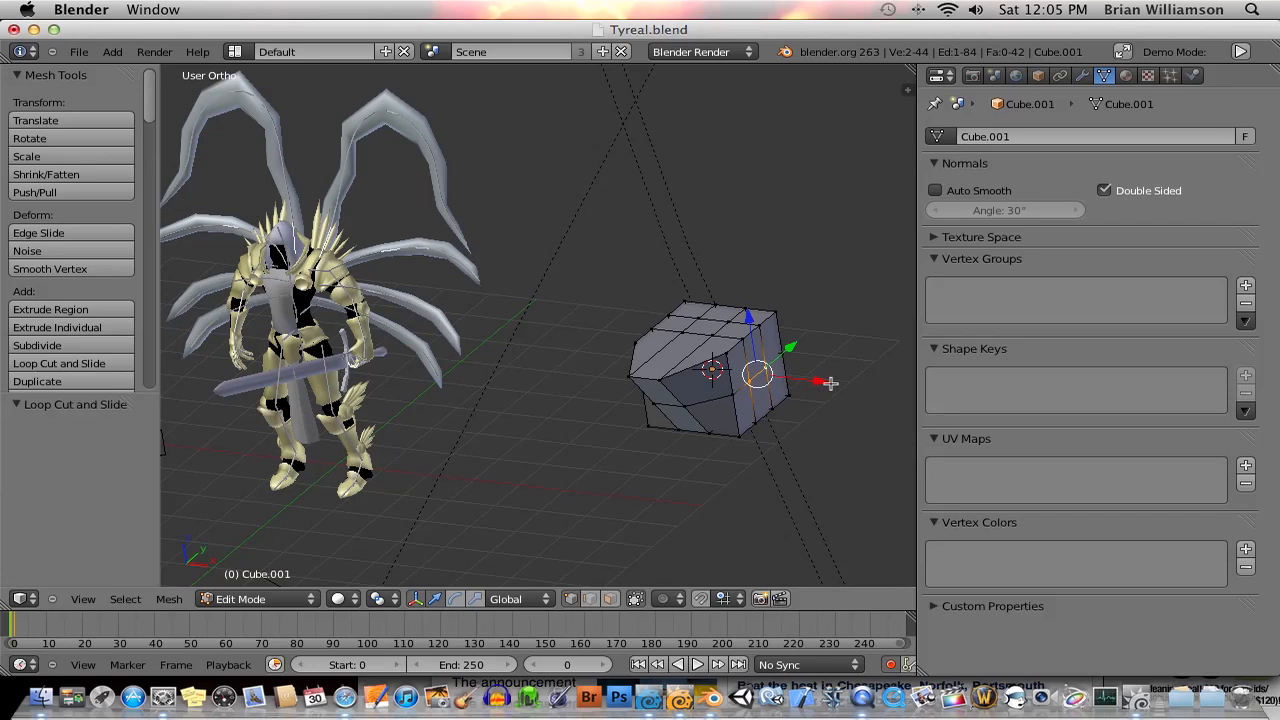
key("g")
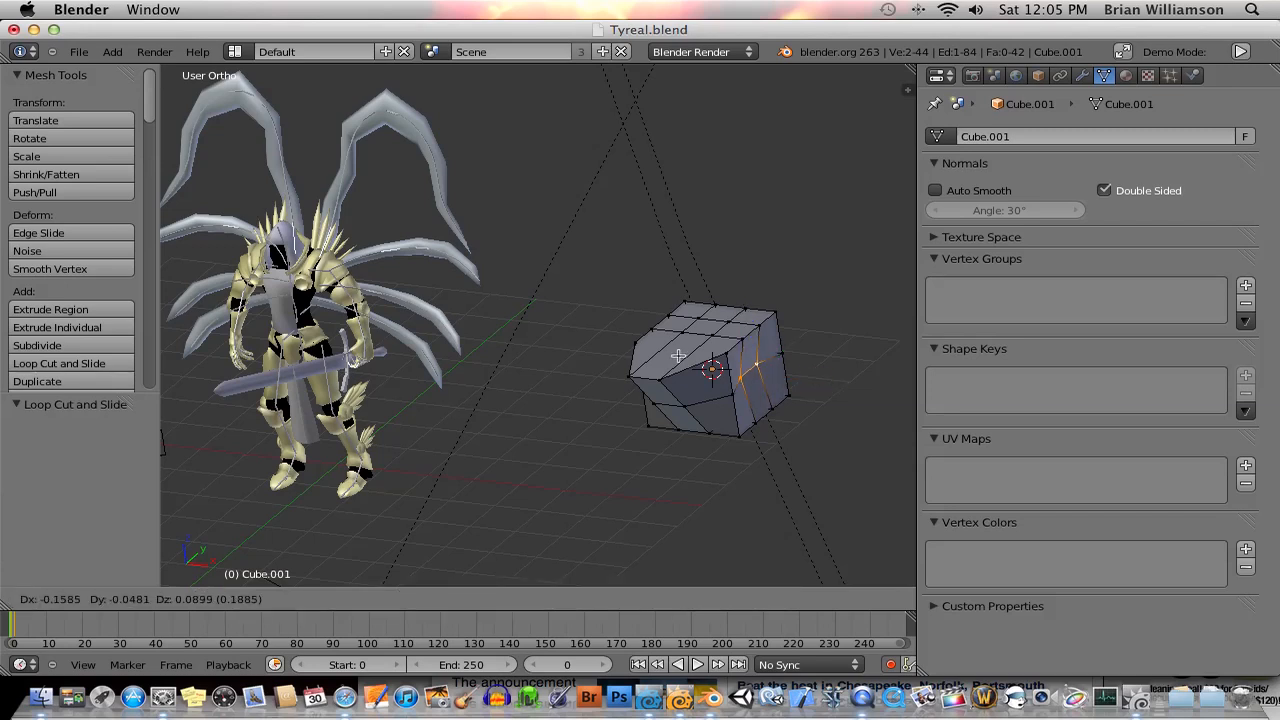
left_click(792, 386)
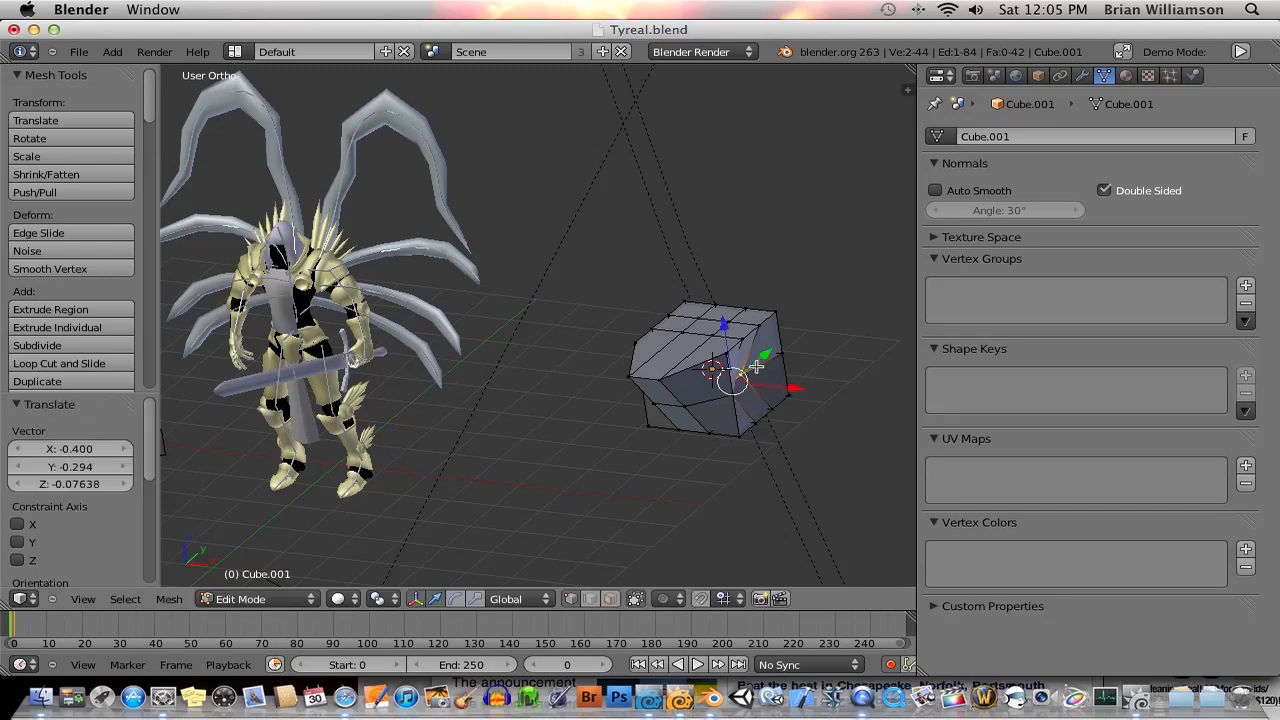
left_click_drag(726, 326, 727, 322)
left_click_drag(794, 386, 805, 387)
mouse_move(724, 370)
middle_mouse_down()
mouse_move(754, 366)
mouse_move(710, 374)
middle_mouse_up()
key("Tab")
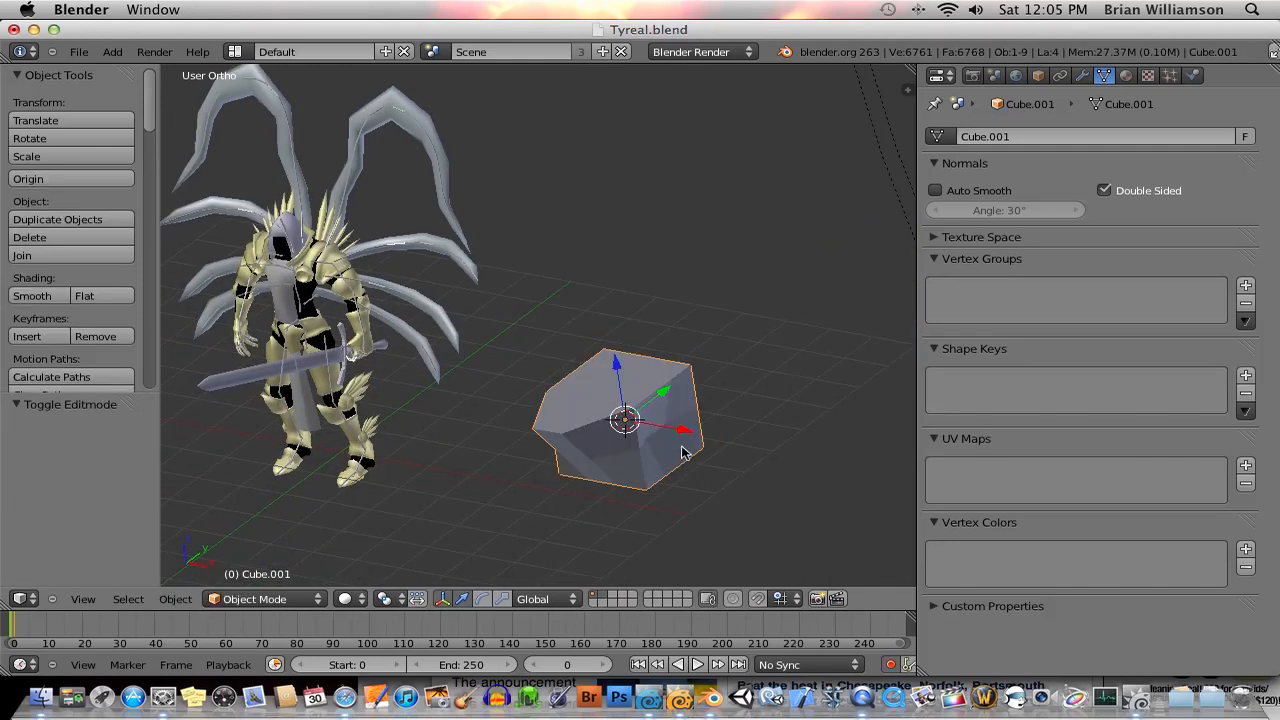
Move the cube toward the character along X by about -3.33 and again by about -6.05
key("g")
key("x")
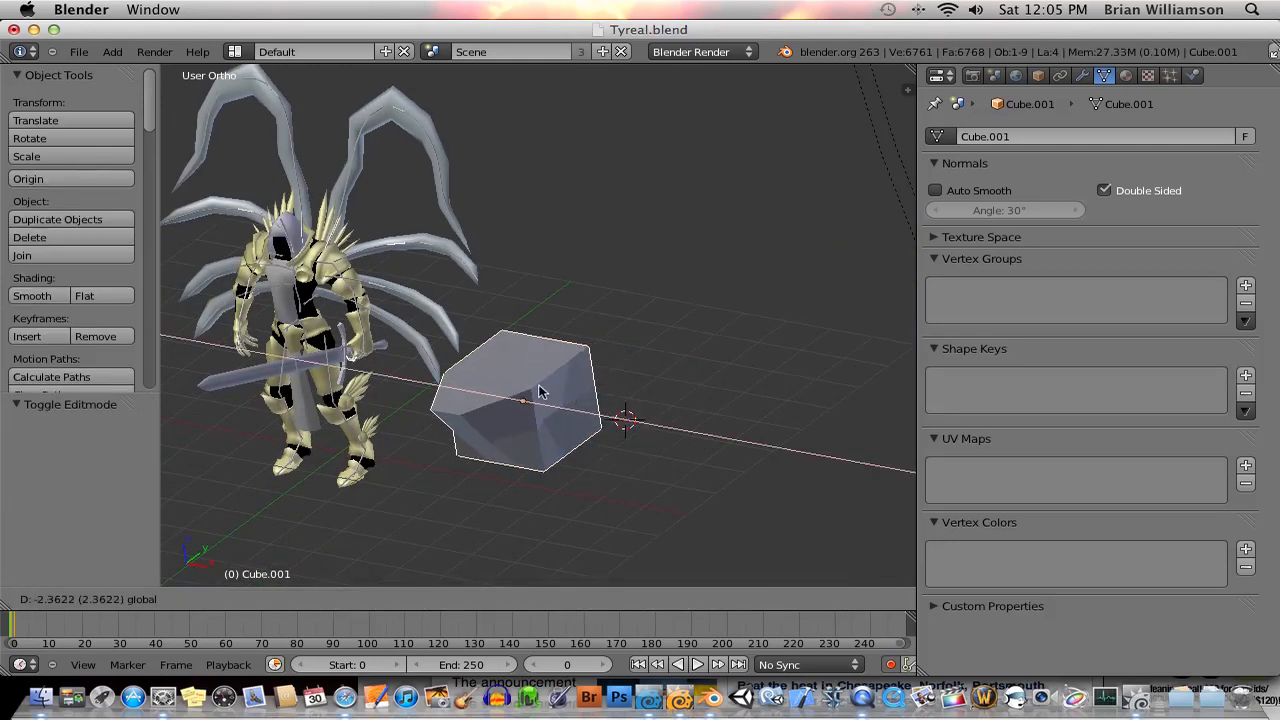
left_click(518, 374)
middle_click_drag(487, 350, 503, 354)
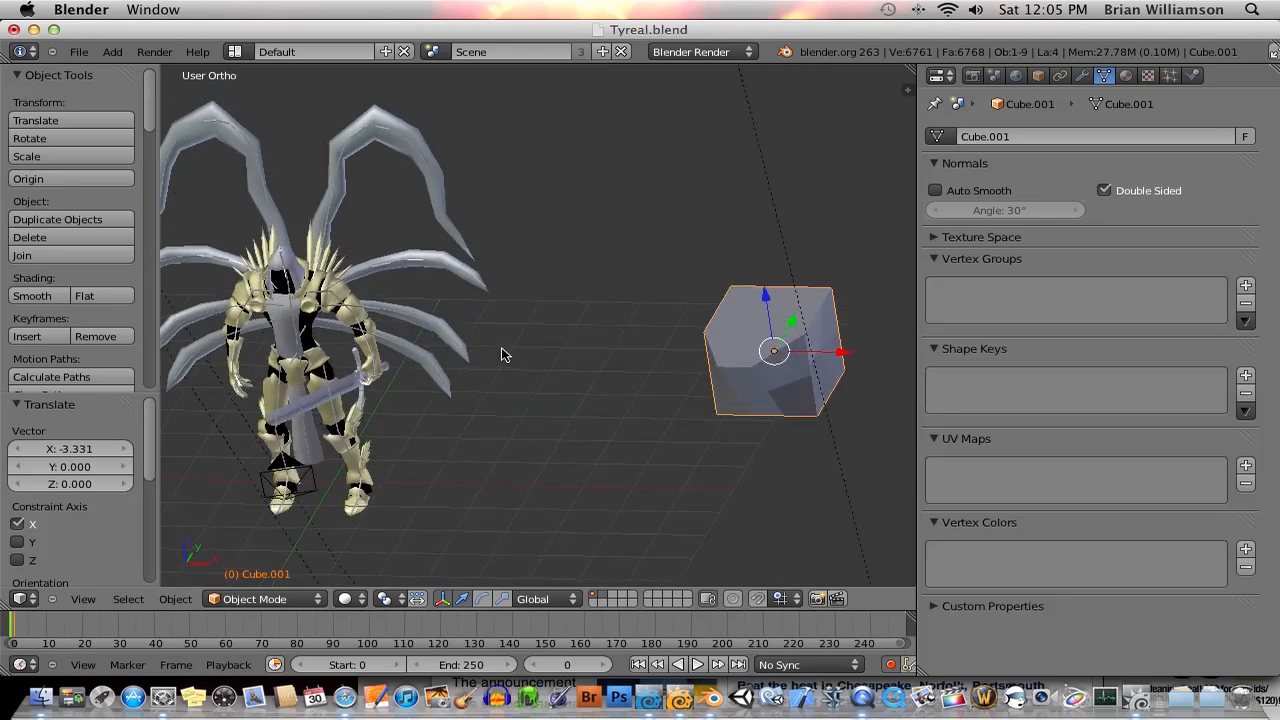
key("g")
key("x")
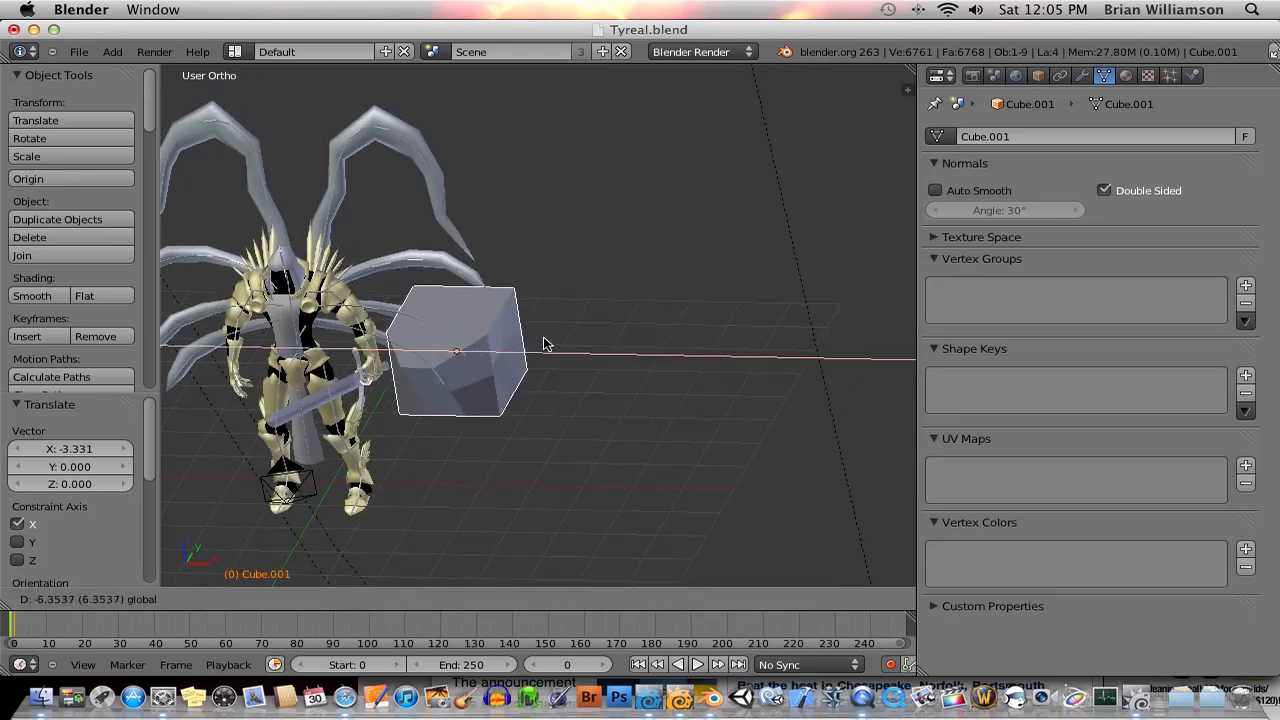
left_click(545, 343)
Lower the cube about 4.42 along Z and shift it about -4.34 along X
middle_click_drag(535, 331, 388, 306)
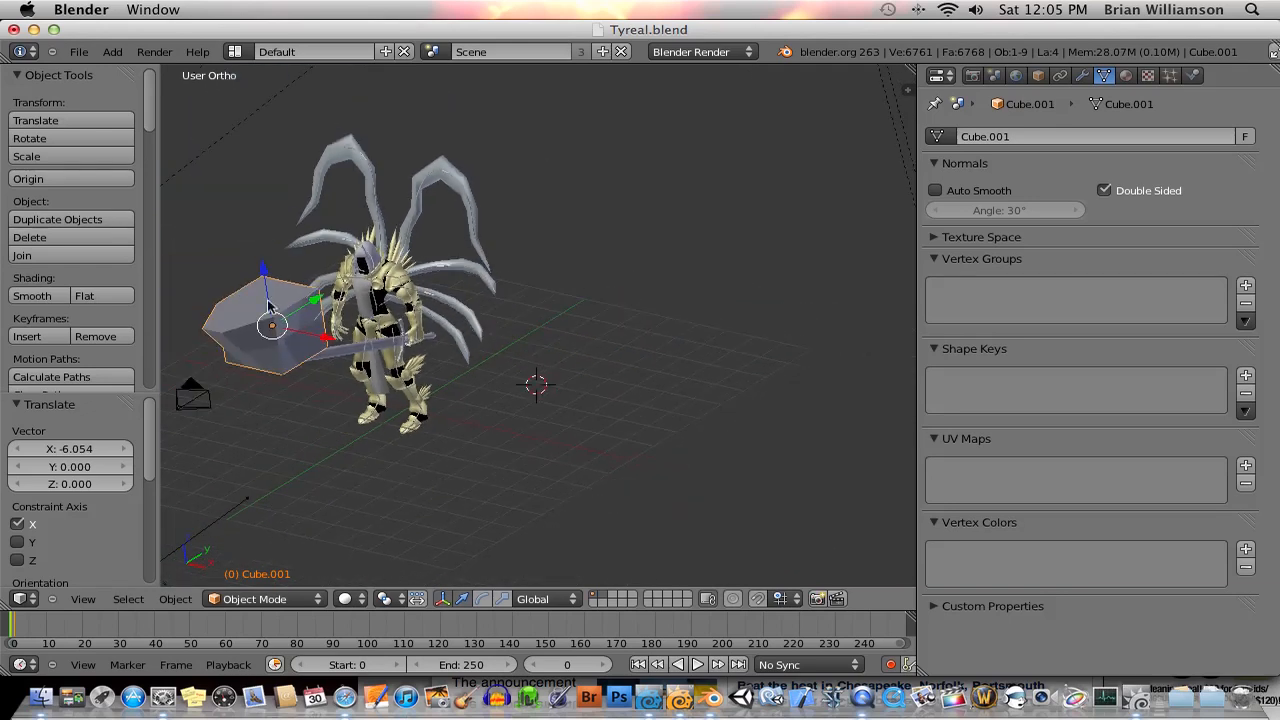
key("g")
key("z")
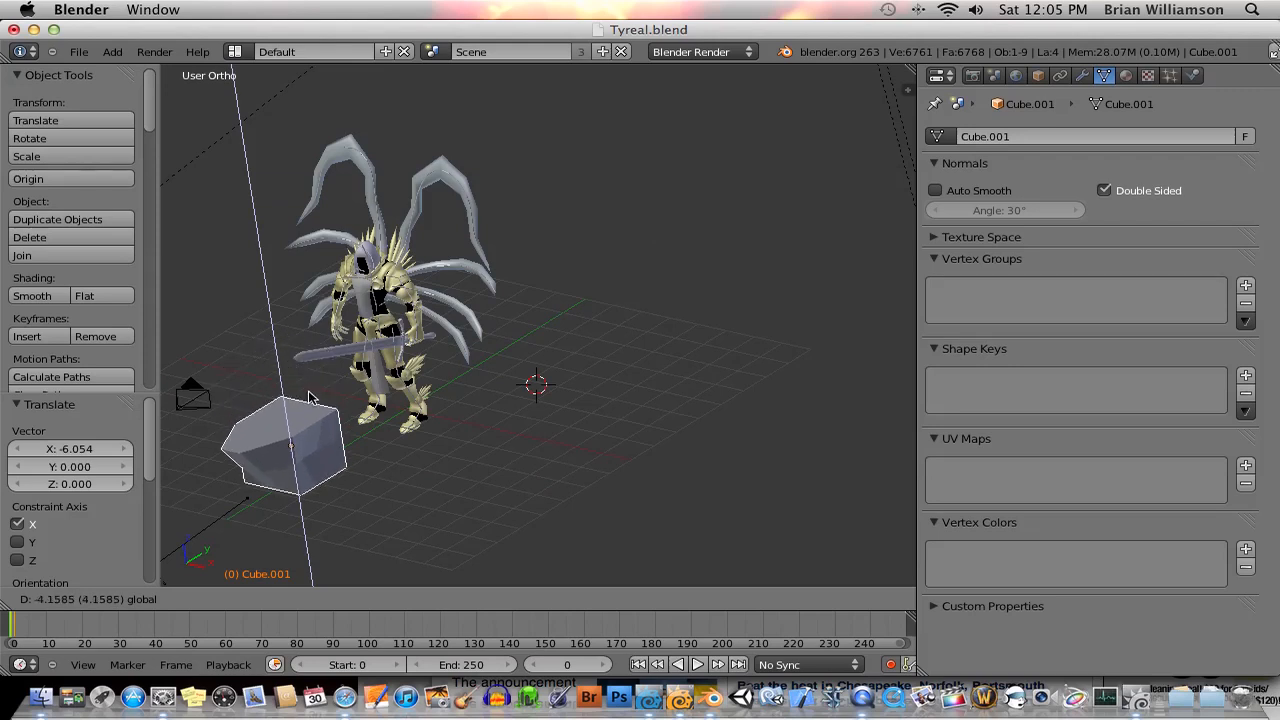
left_click(308, 390)
middle_click_drag(310, 400, 358, 485)
key("g")
key("x")
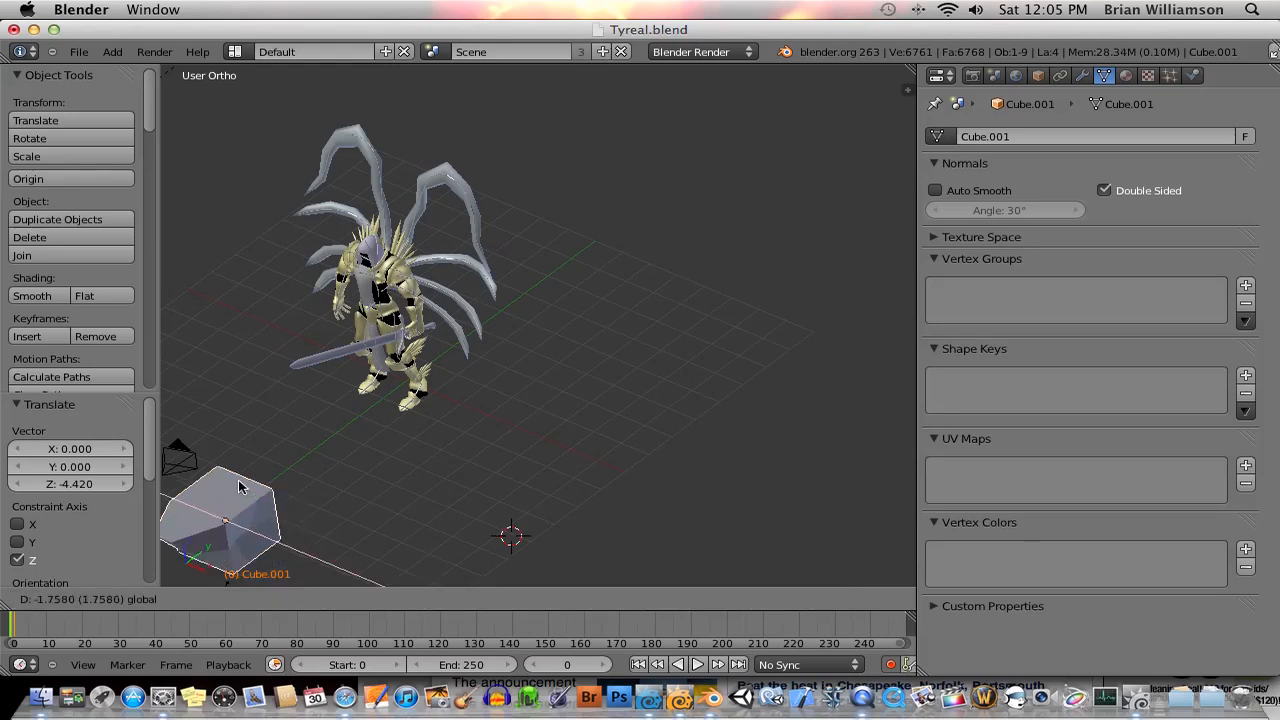
left_click(222, 472)
Move the cube about 7.25 along Y and about -1.86 along Z
key("g")
key("y")
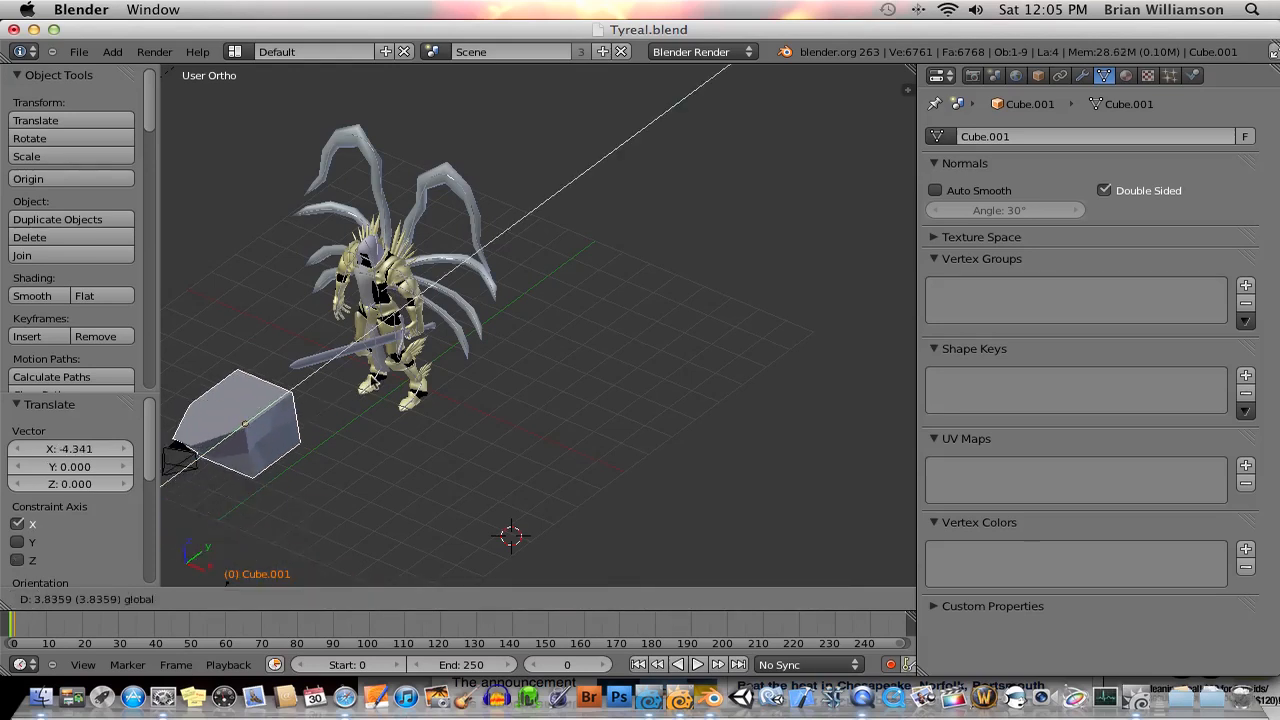
left_click(330, 335)
key("g")
key("z")
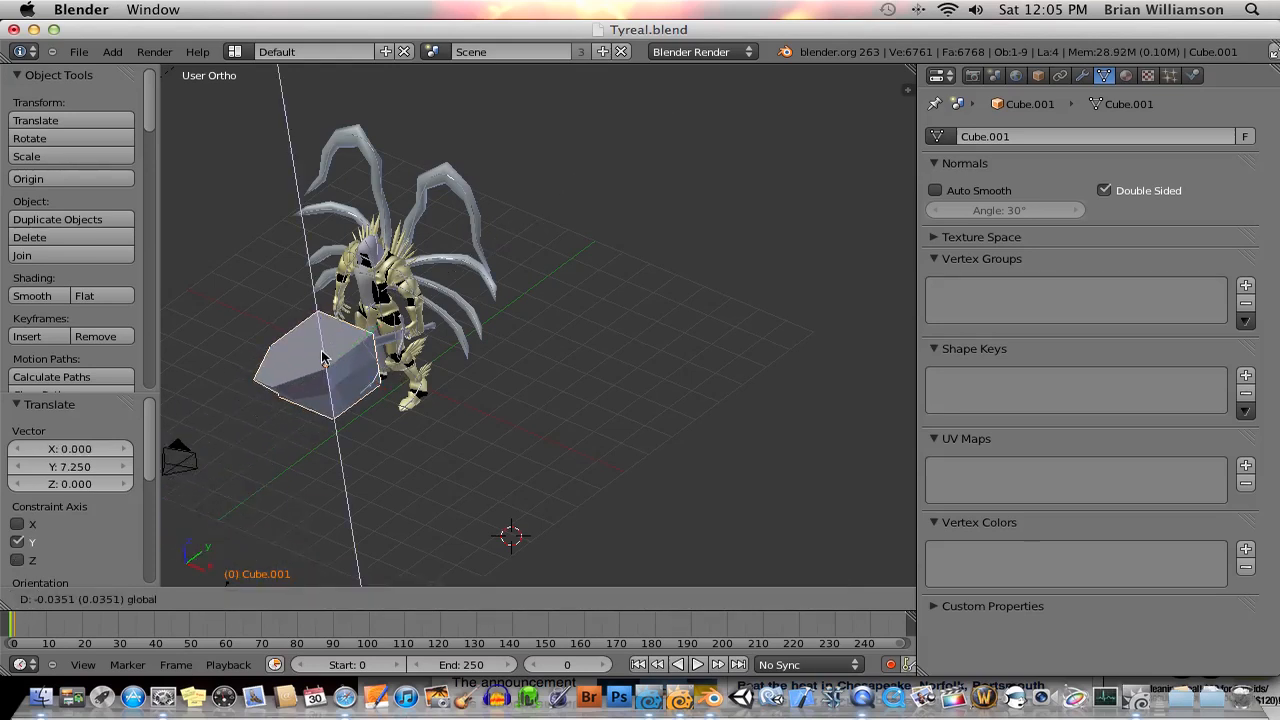
left_click(335, 372)
In the right orthographic view, move the cube about 2.73 in Y and -3.78 in Z, onto the ground before the character
middle_click_drag(429, 403, 318, 345)
key("KP_3")
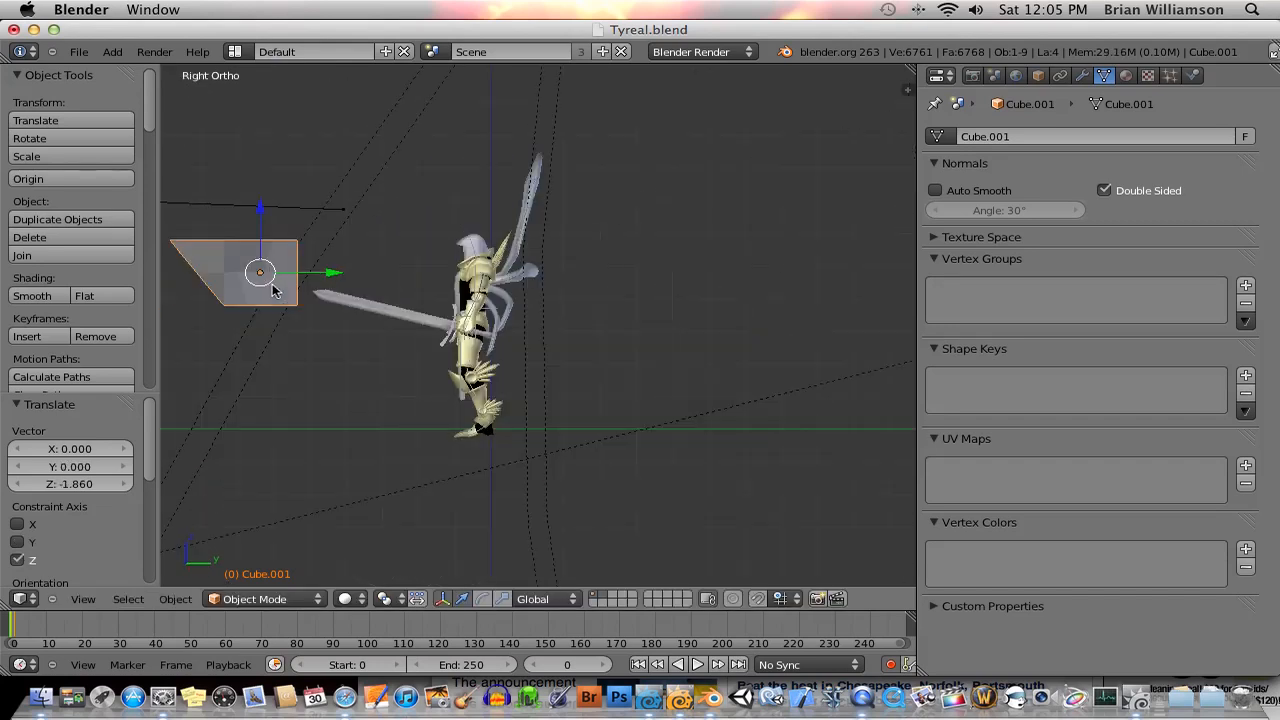
key("g")
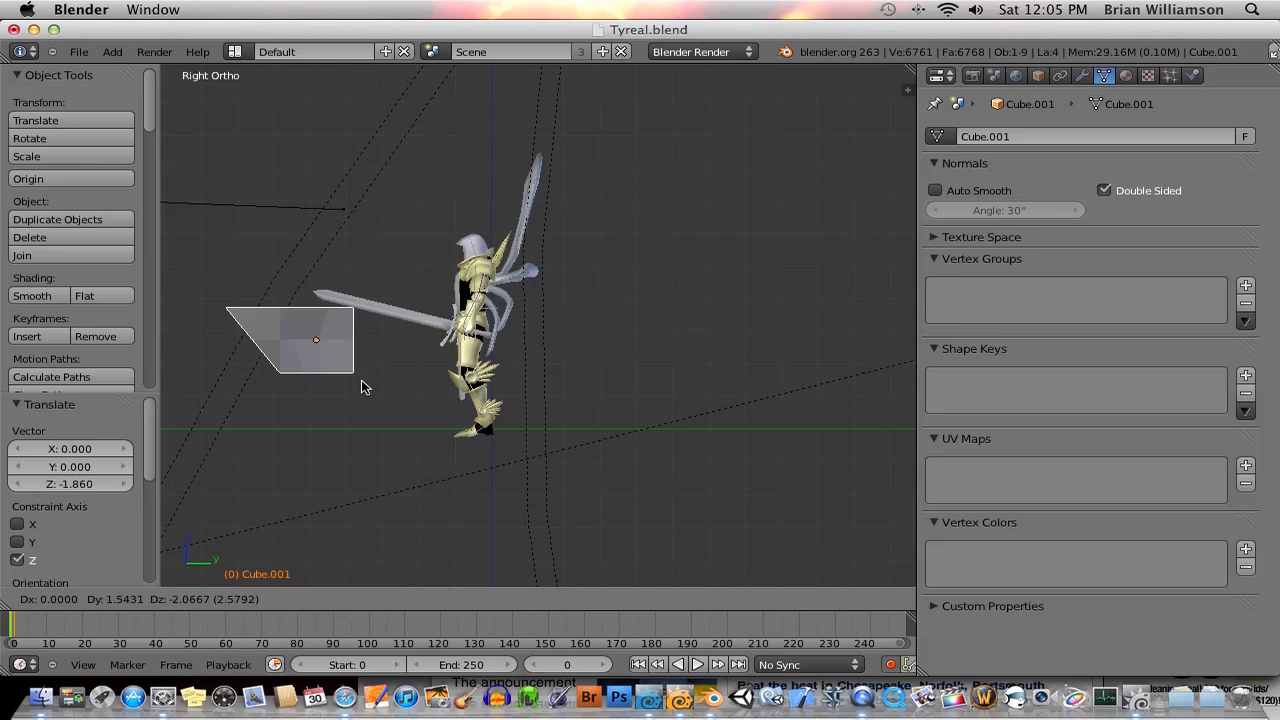
left_click(375, 399)
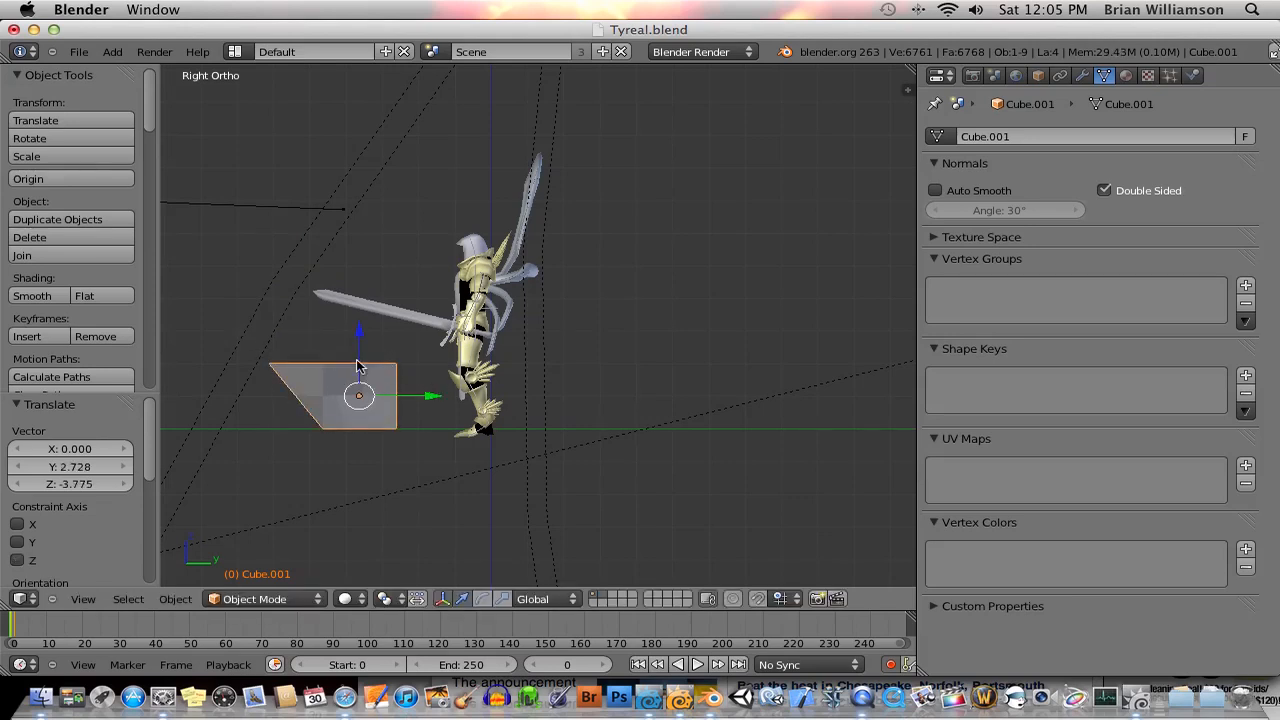
Switch to LightWave Modeler, drop the two inner points from the selection, and move the remaining corner points outward along X in the top view
left_click(692, 701)
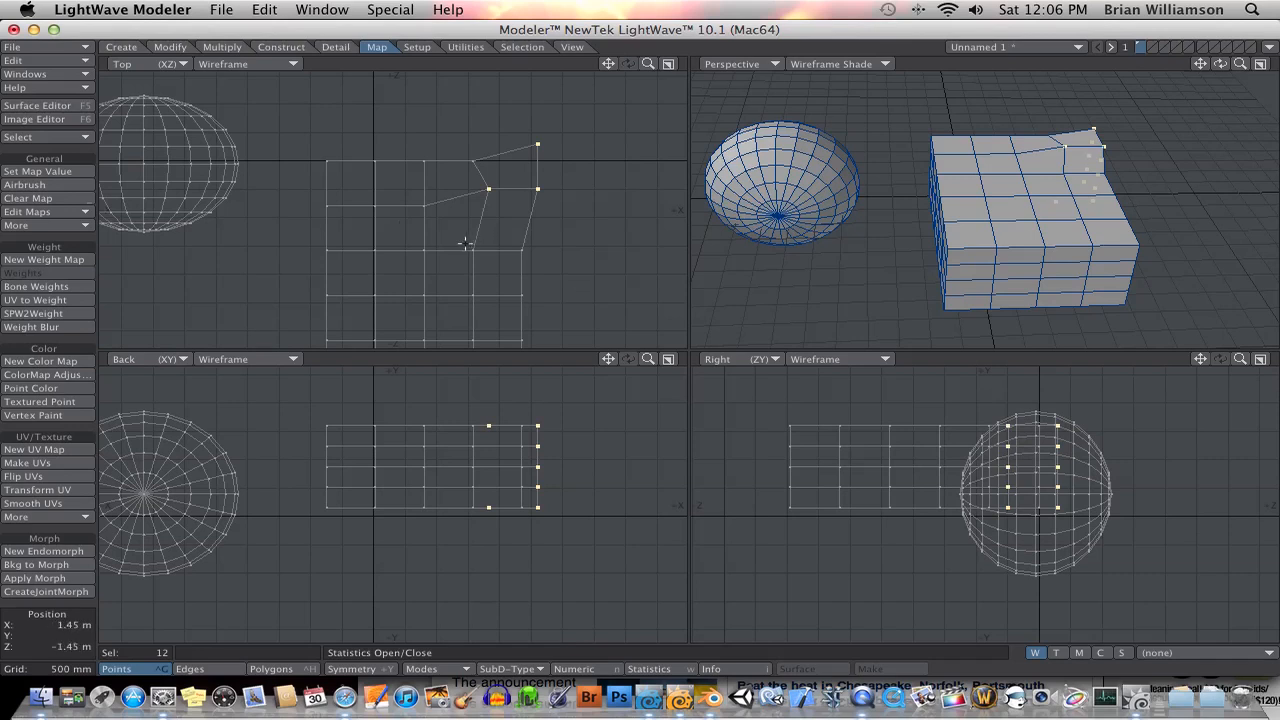
key("t")
left_click_drag(522, 178, 537, 172)
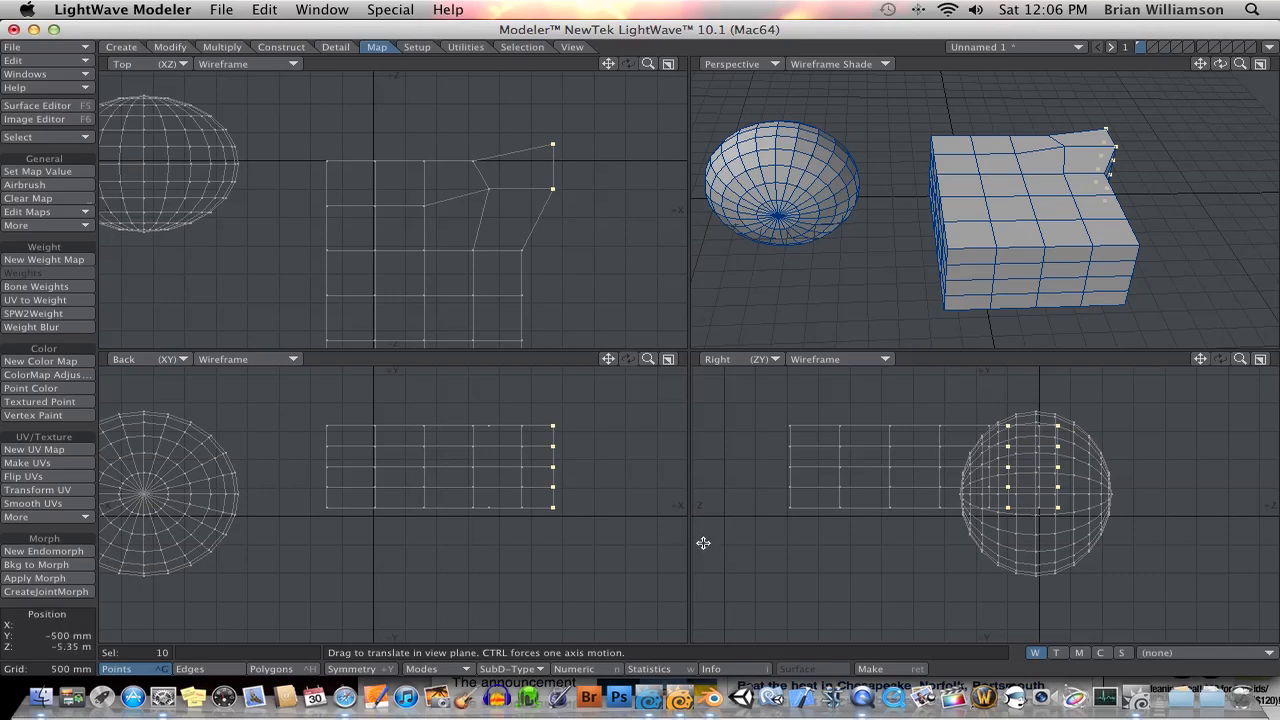
Switch to LightWave Layout and change the item selection from cameras to objects
left_click(650, 698)
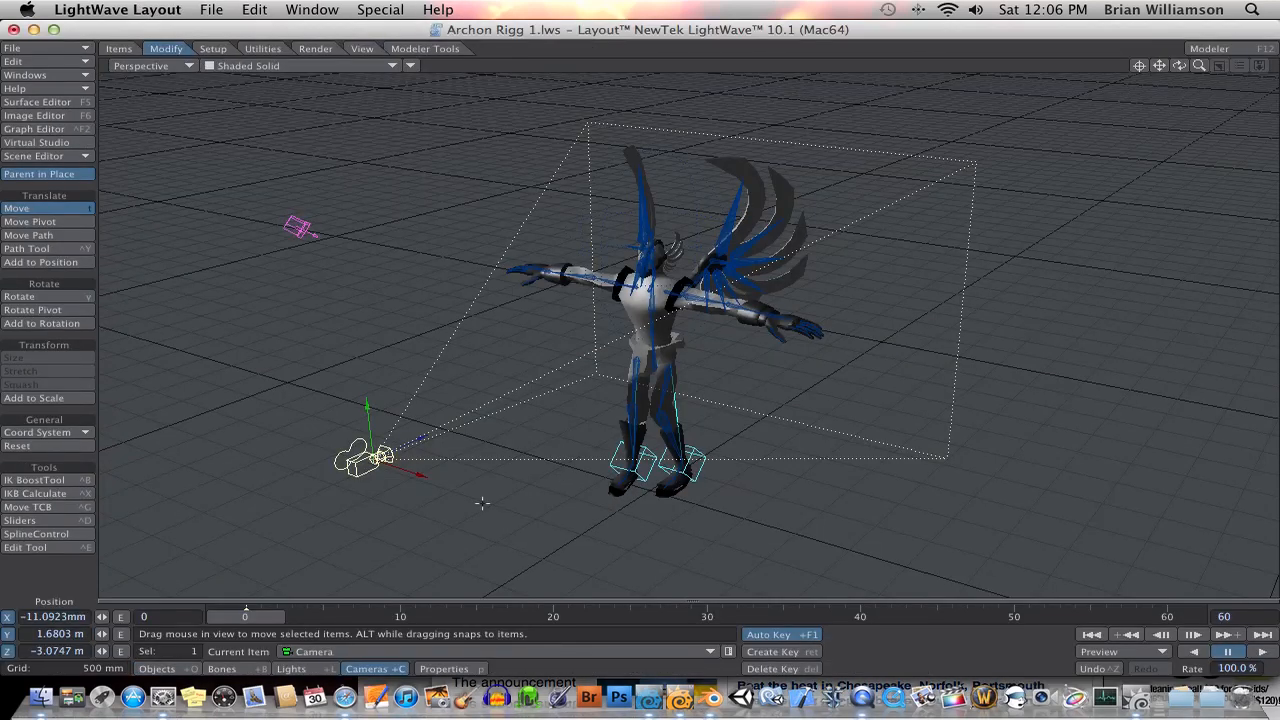
left_click(684, 698)
left_click(650, 698)
key("shift+o")
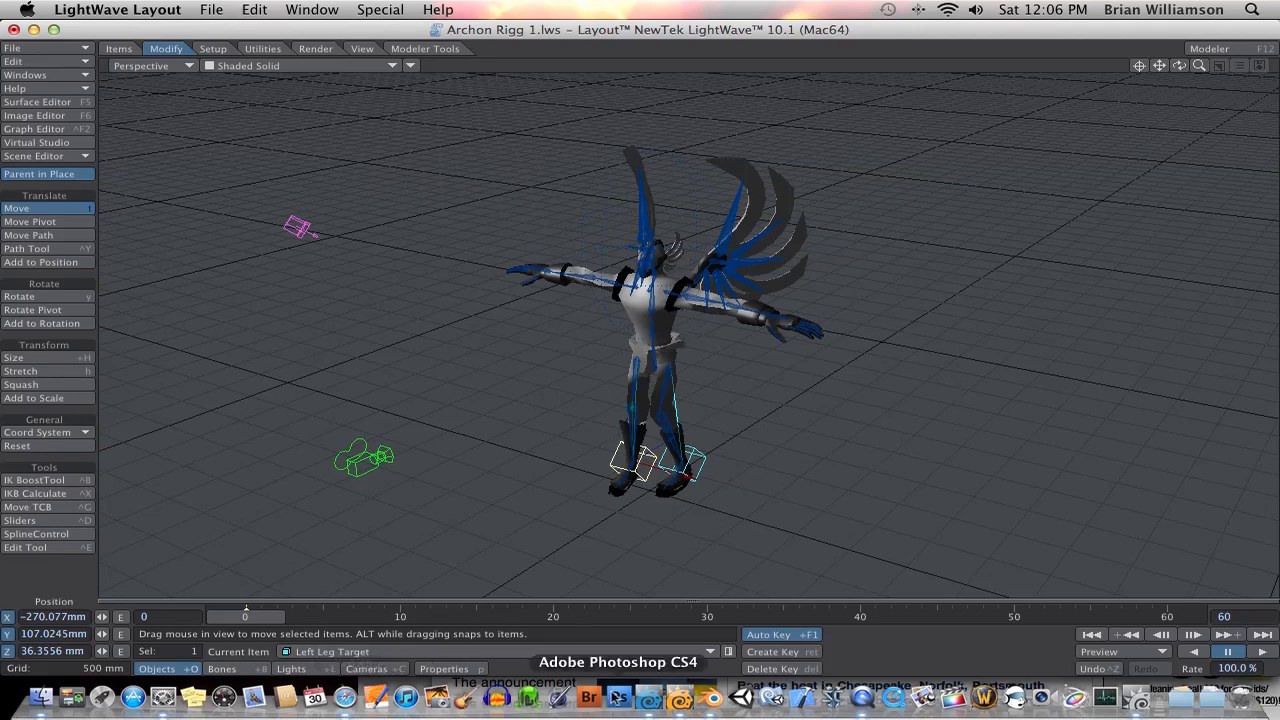
Return to LightWave Modeler and nudge the selected corner points slightly inward along X in the top view
left_click(679, 699)
key("t")
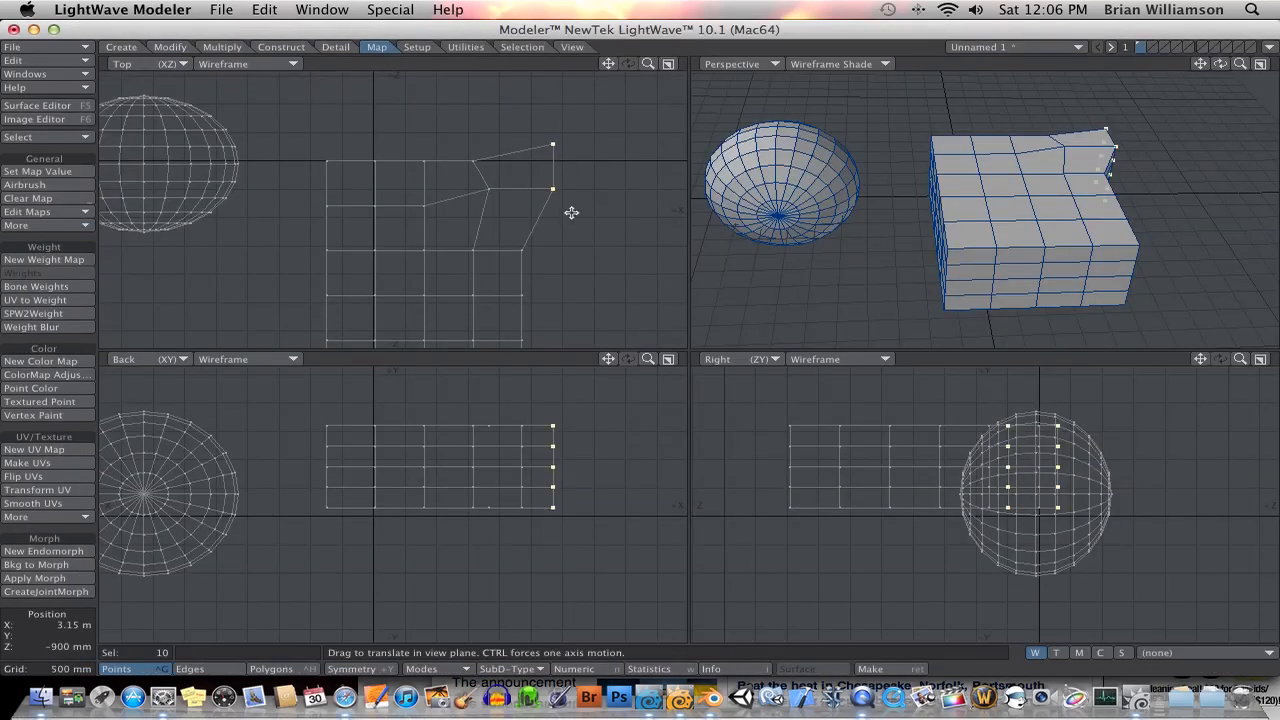
left_click_drag(574, 212, 571, 212)
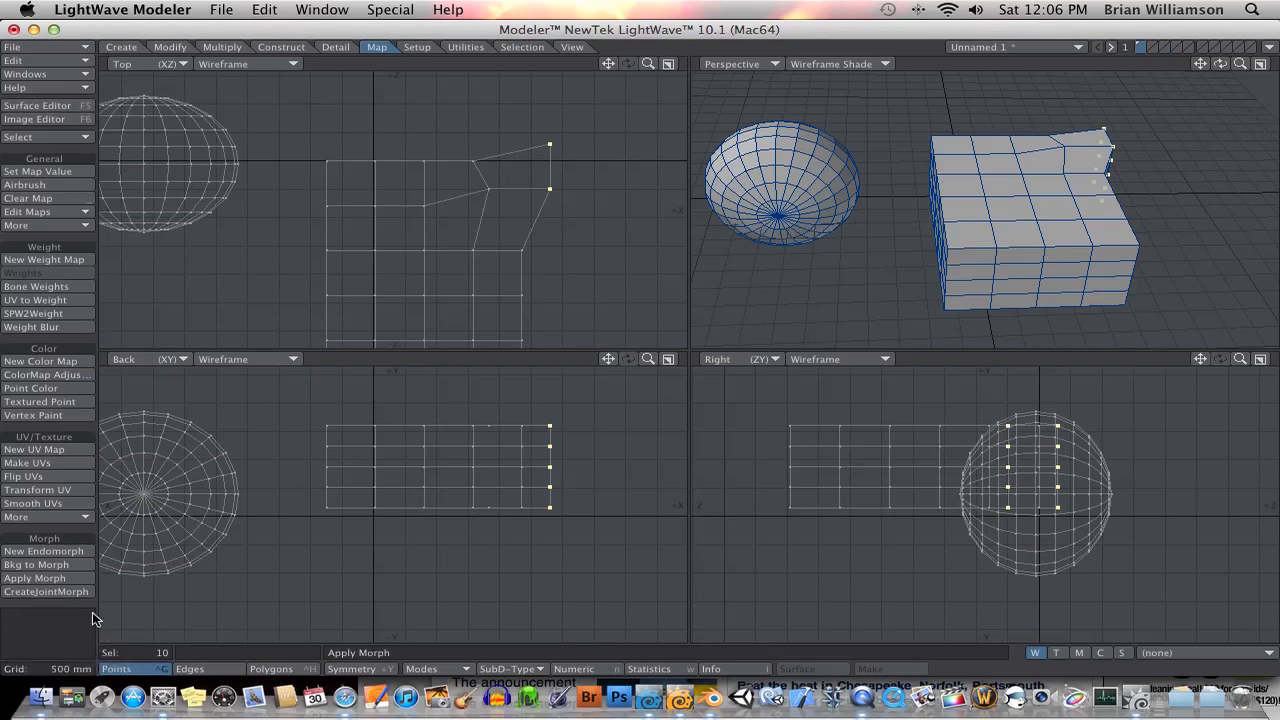
Clear the point selection and orbit the perspective view to show the ball and the box from another side
left_click(86, 608)
mouse_move(505, 228)
left_mouse_down("ctrl+alt")
mouse_move(543, 206)
mouse_move(497, 238)
left_mouse_up("ctrl+alt")
left_click_drag(860, 195, 930, 222, "alt")
mouse_move(930, 222)
left_mouse_down("alt+shift")
mouse_move(909, 220)
mouse_move(965, 250)
mouse_move(931, 218)
left_mouse_up("alt+shift")
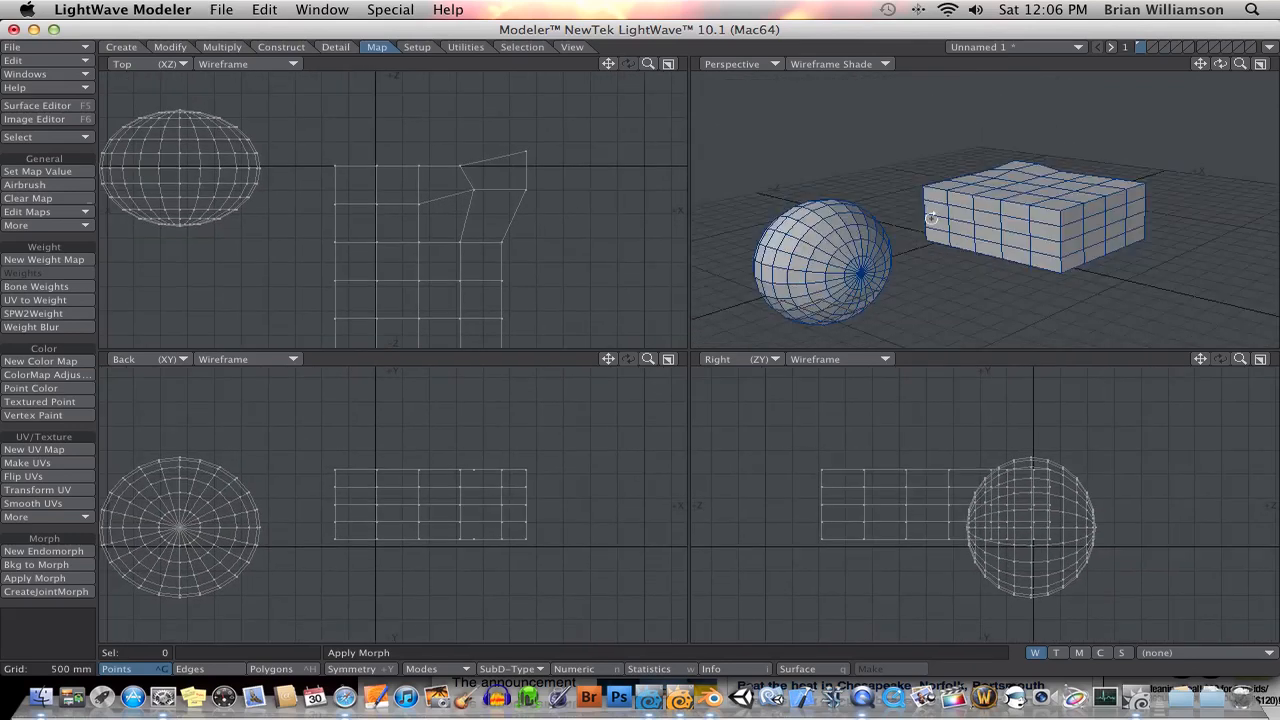
Alternate between LightWave Layout and Modeler, ending in Layout with the item loading and adding tools shown and the character in closer view
left_click(641, 697)
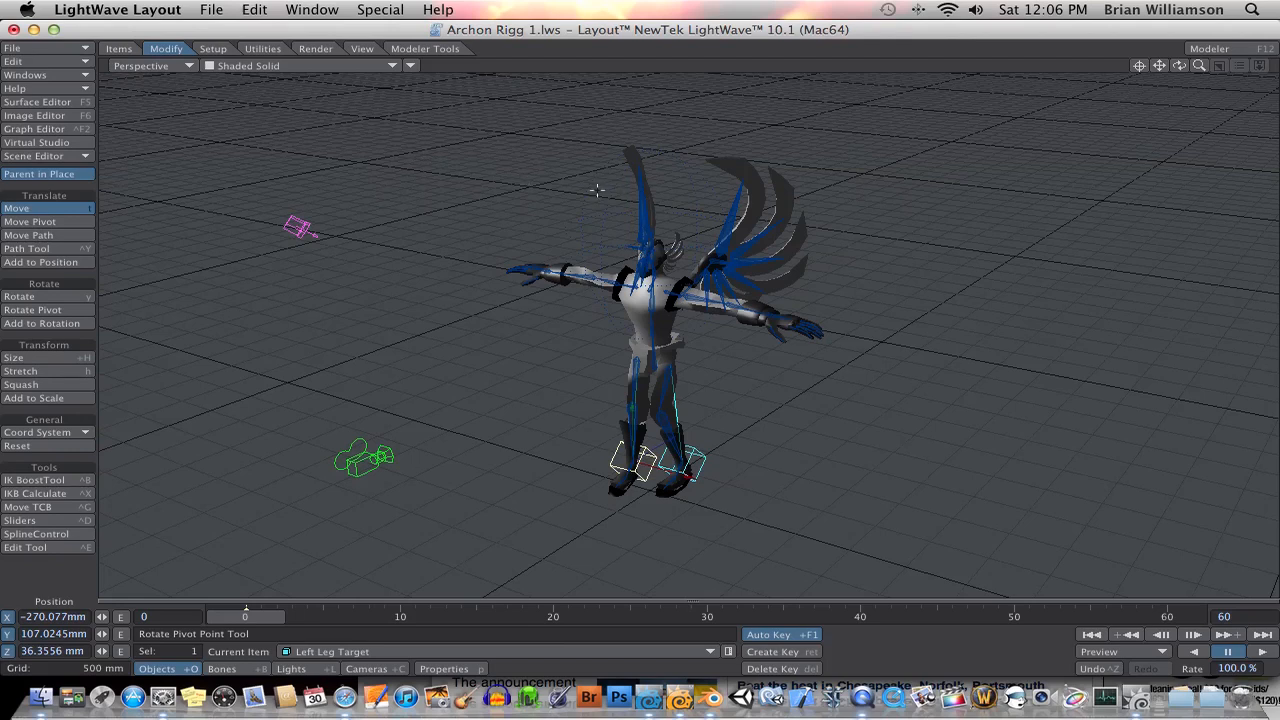
left_click(680, 697)
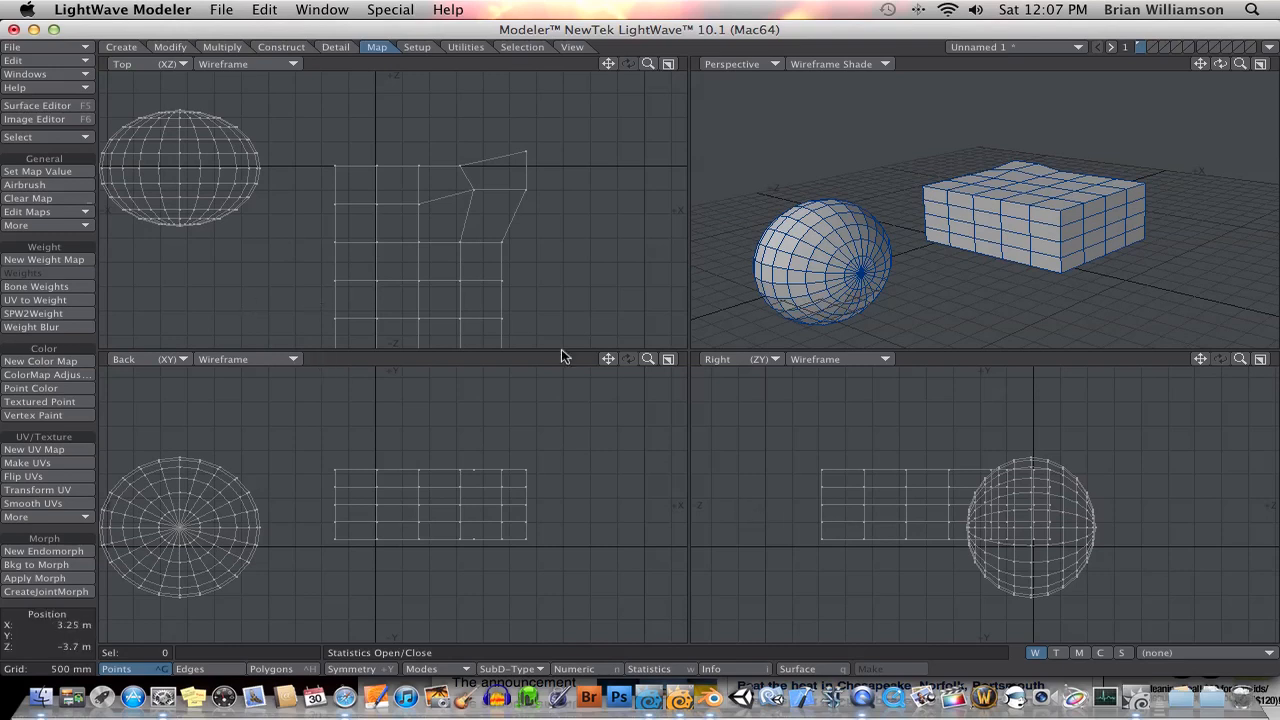
left_click(655, 701)
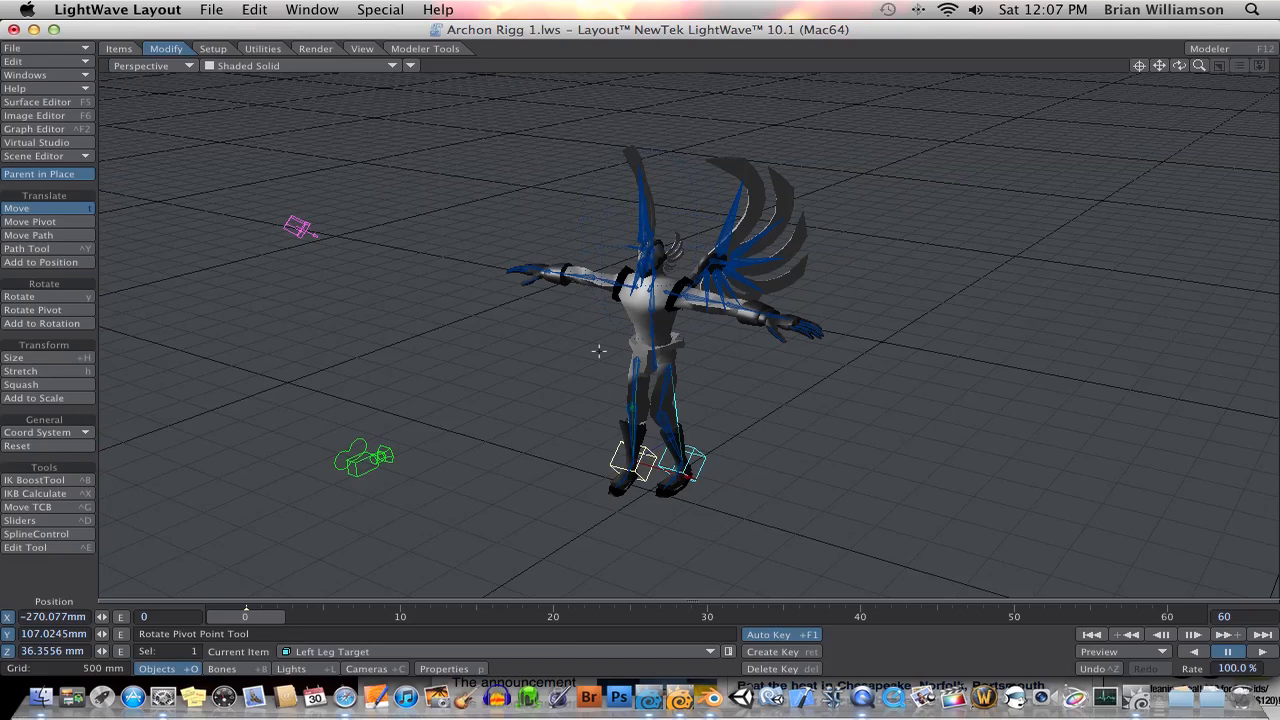
left_click_drag(560, 338, 579, 335, "ctrl+alt")
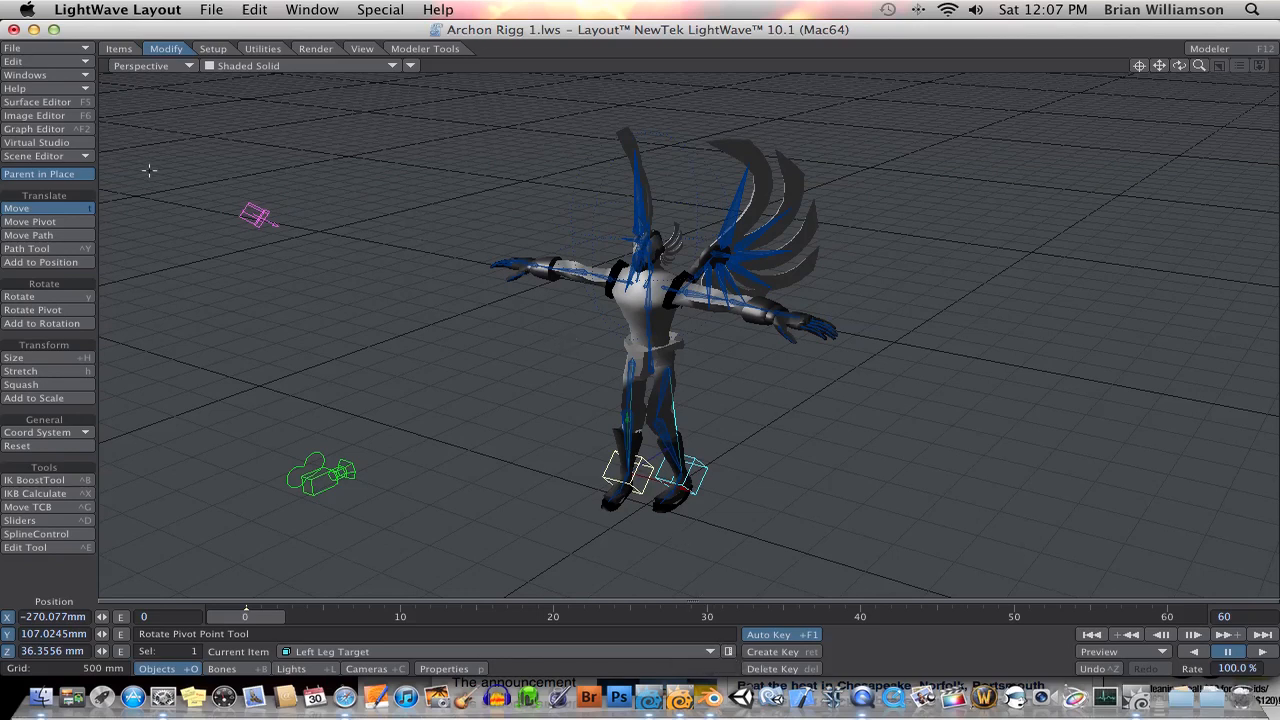
left_click(120, 50)
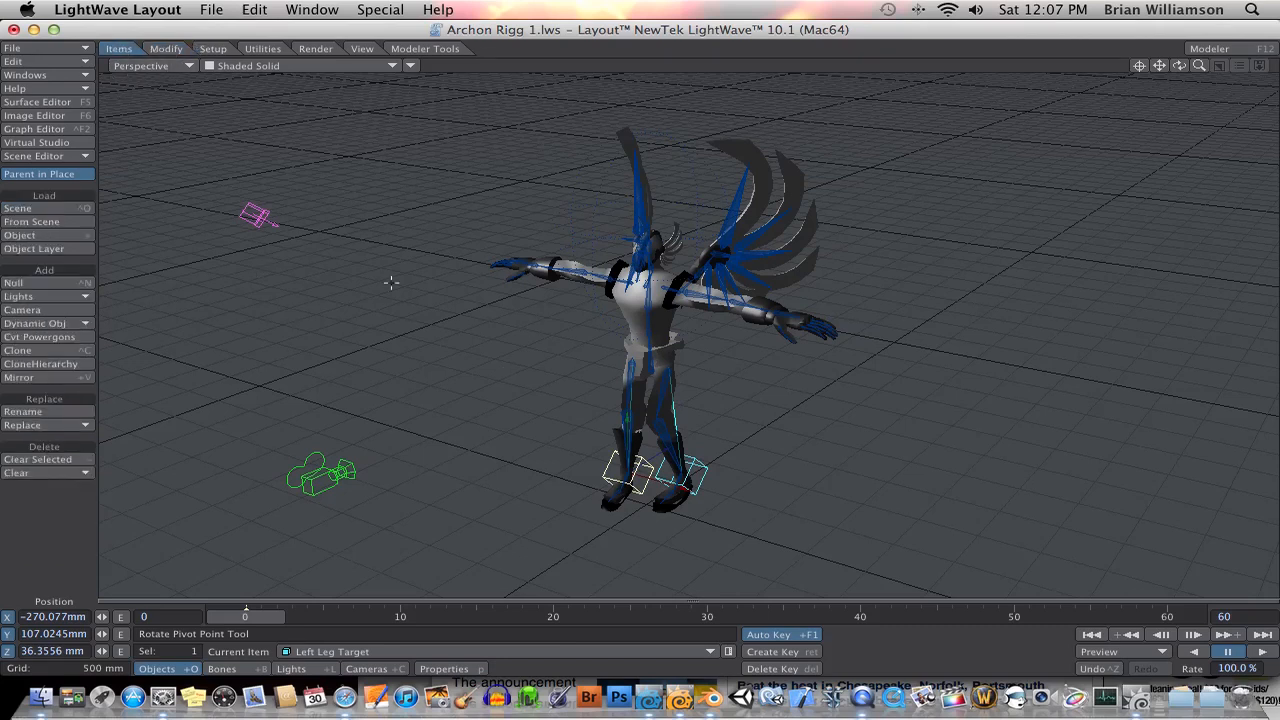
left_click_drag(507, 303, 530, 309, "alt")
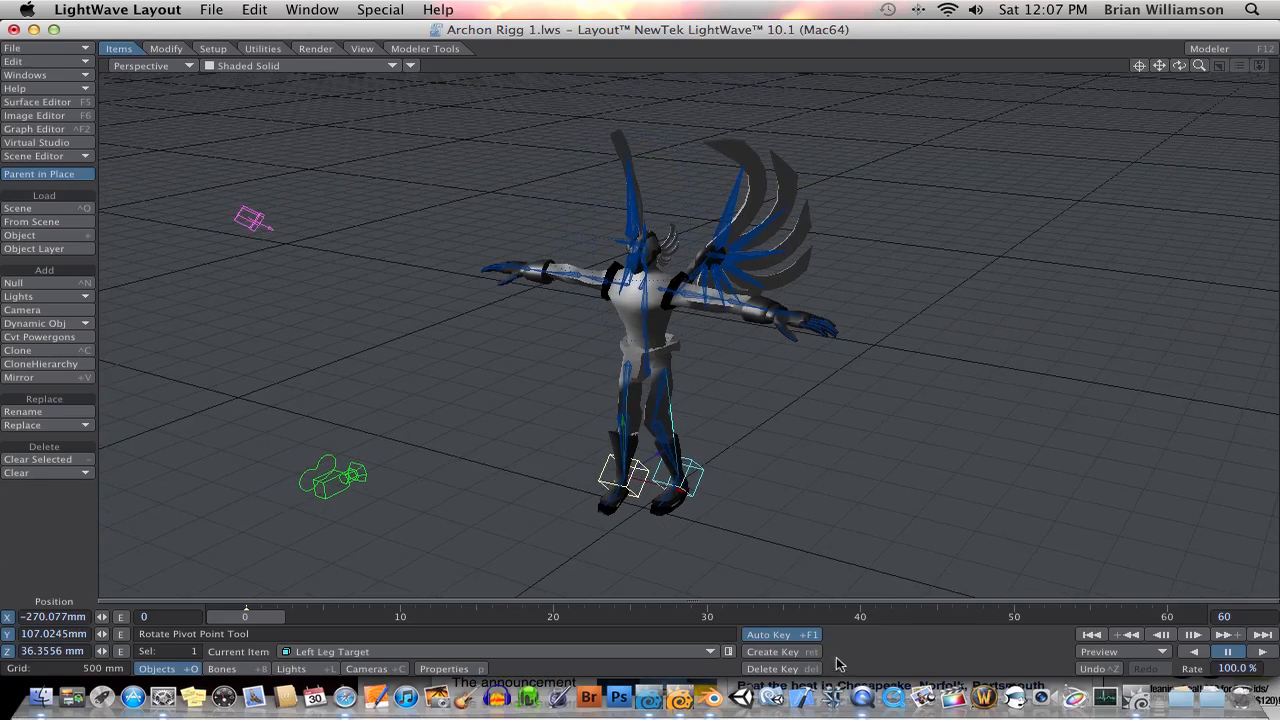
Switch to Blender, orbit to an angled view of the character and cube, and widen the object tools area
left_click(711, 697)
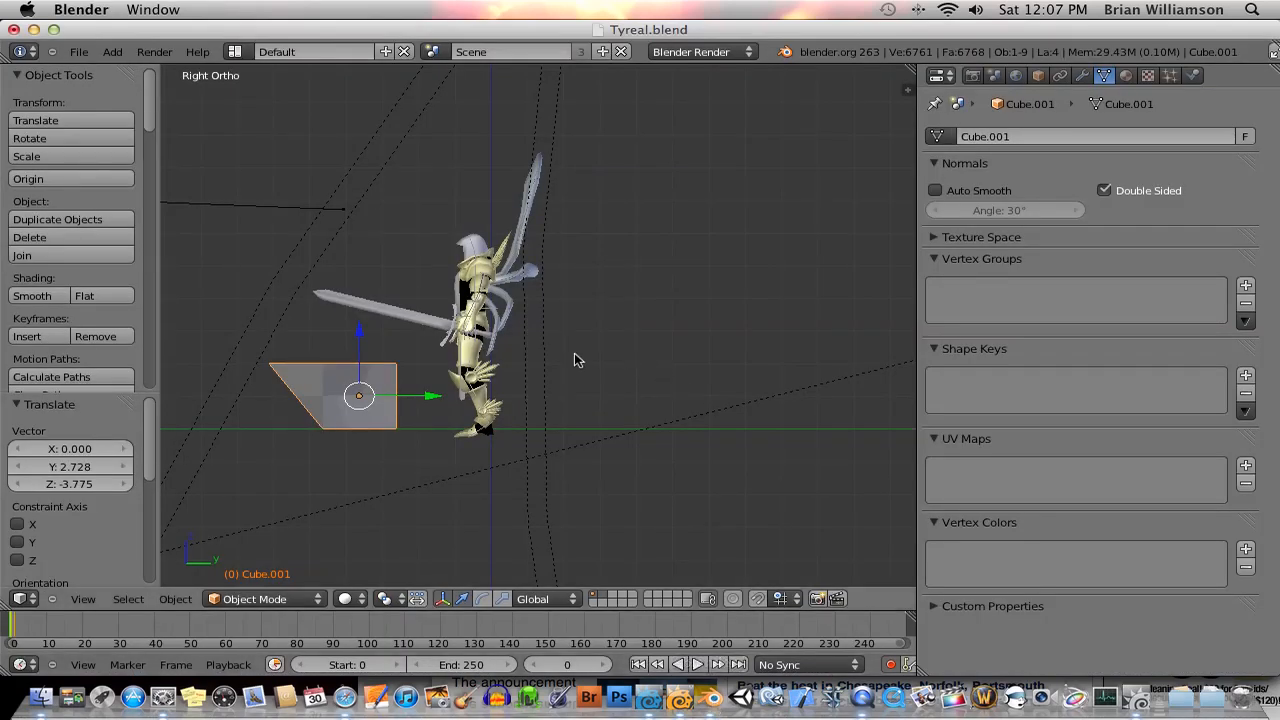
mouse_move(585, 400)
middle_mouse_down()
mouse_move(626, 406)
mouse_move(560, 388)
mouse_move(586, 397)
middle_mouse_up()
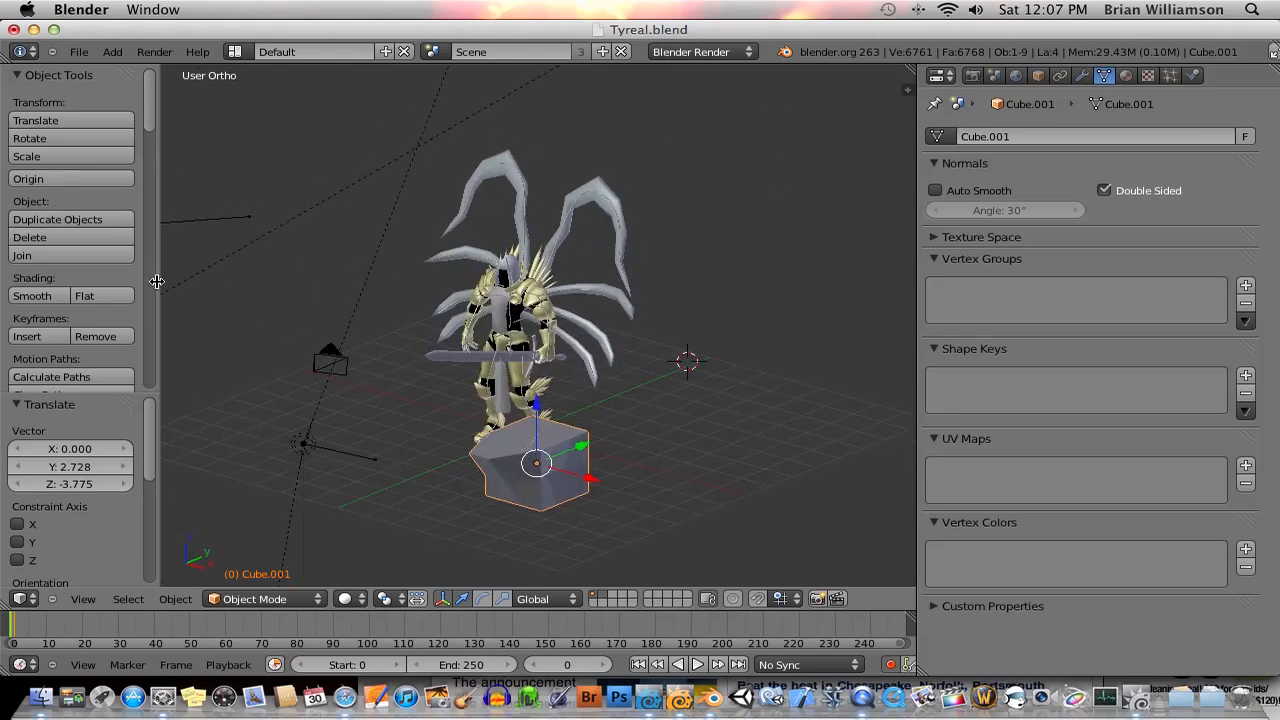
left_click_drag(162, 276, 194, 274)
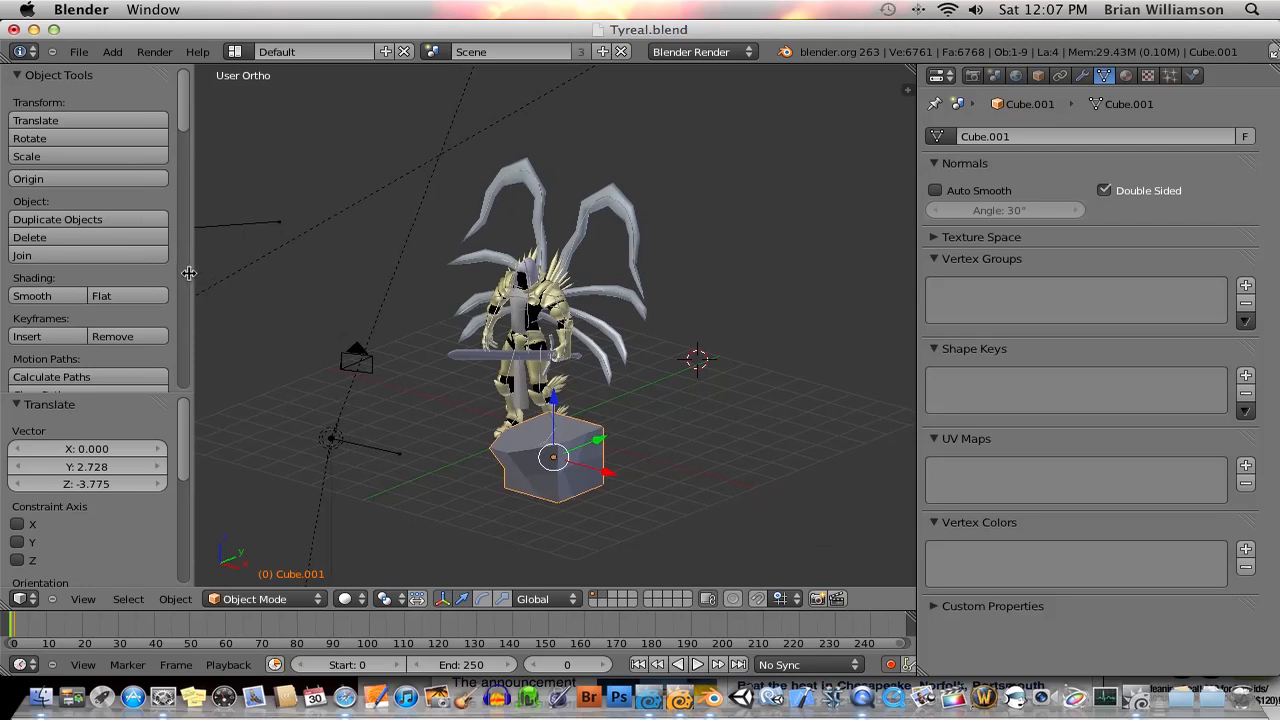
Add a new material to the cube and look through its diffuse, specular, shading and transparency settings
left_click(1126, 76)
left_click(1146, 76)
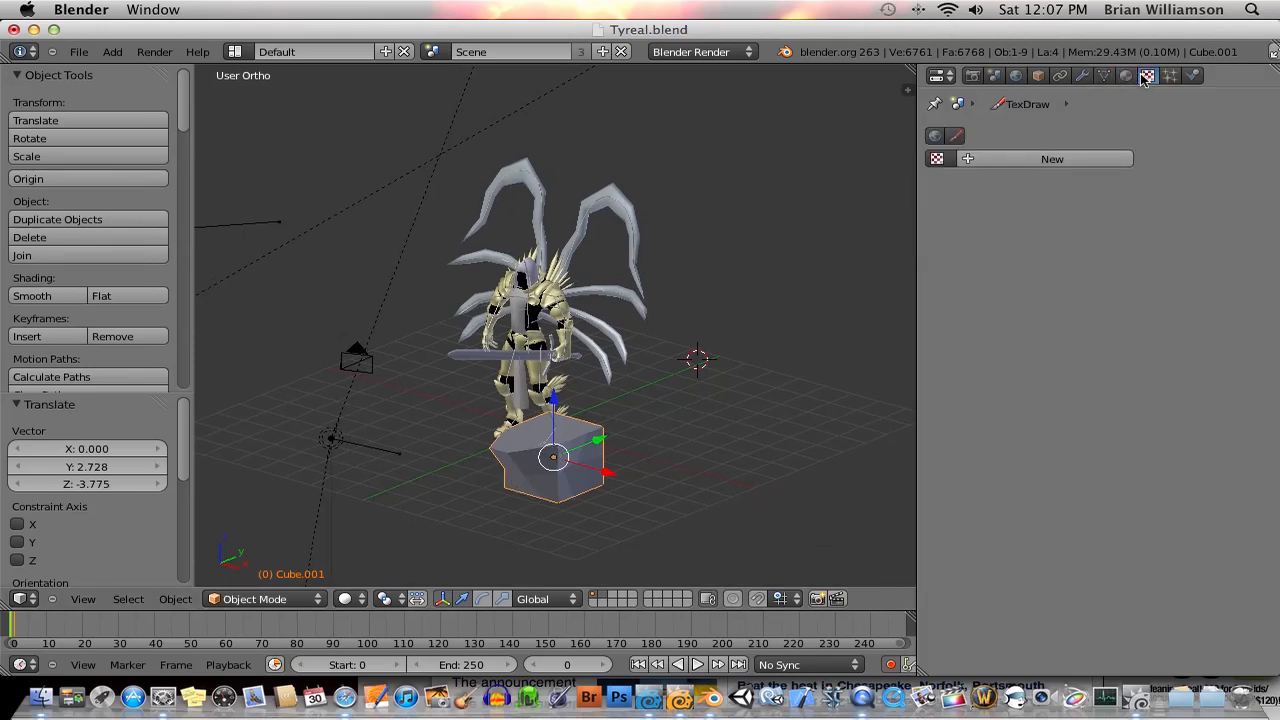
left_click(1126, 76)
left_click(984, 196)
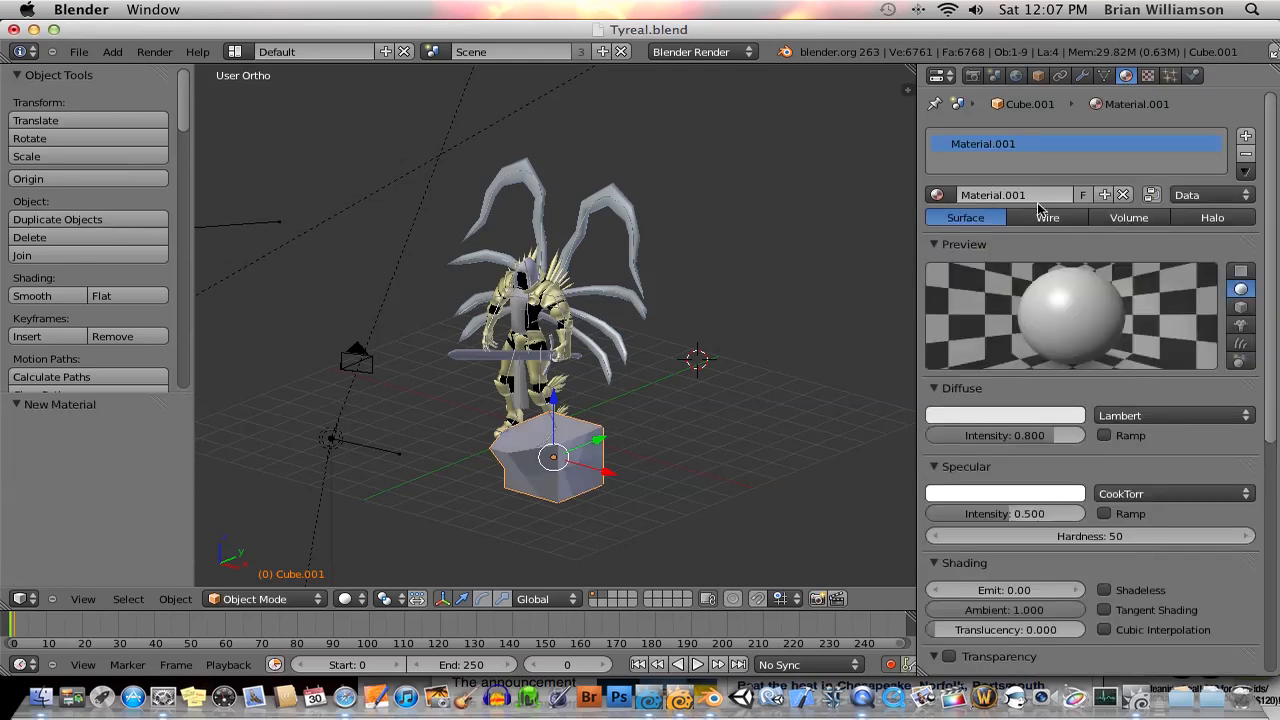
scroll(1012, 160, "down", 6)
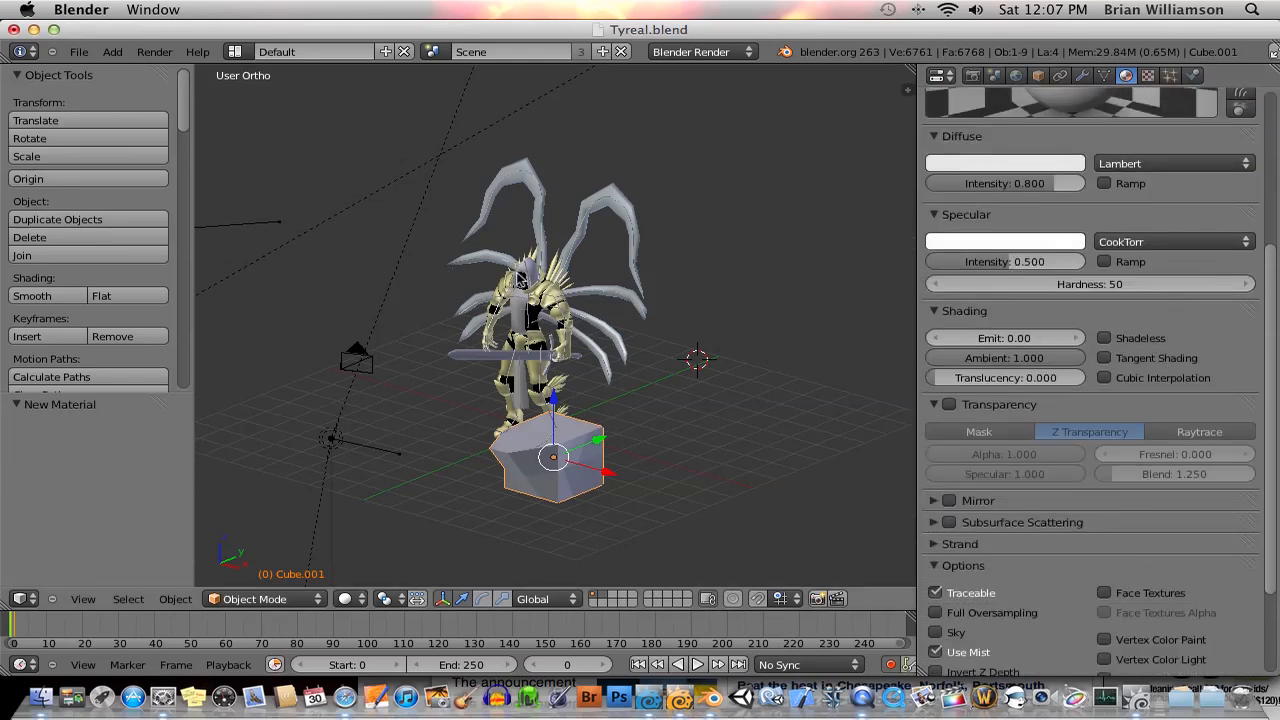
scroll(520, 280, "up", 2)
scroll(516, 266, "down", 1)
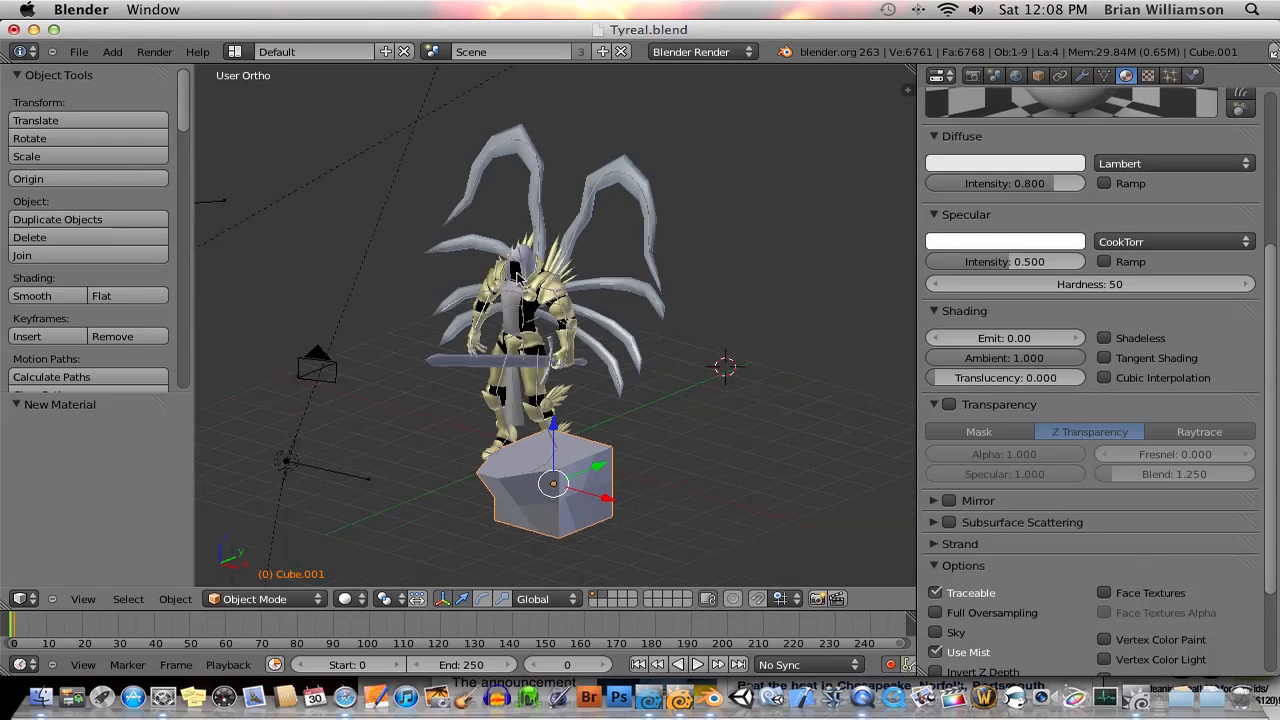
scroll(516, 270, "up", 1)
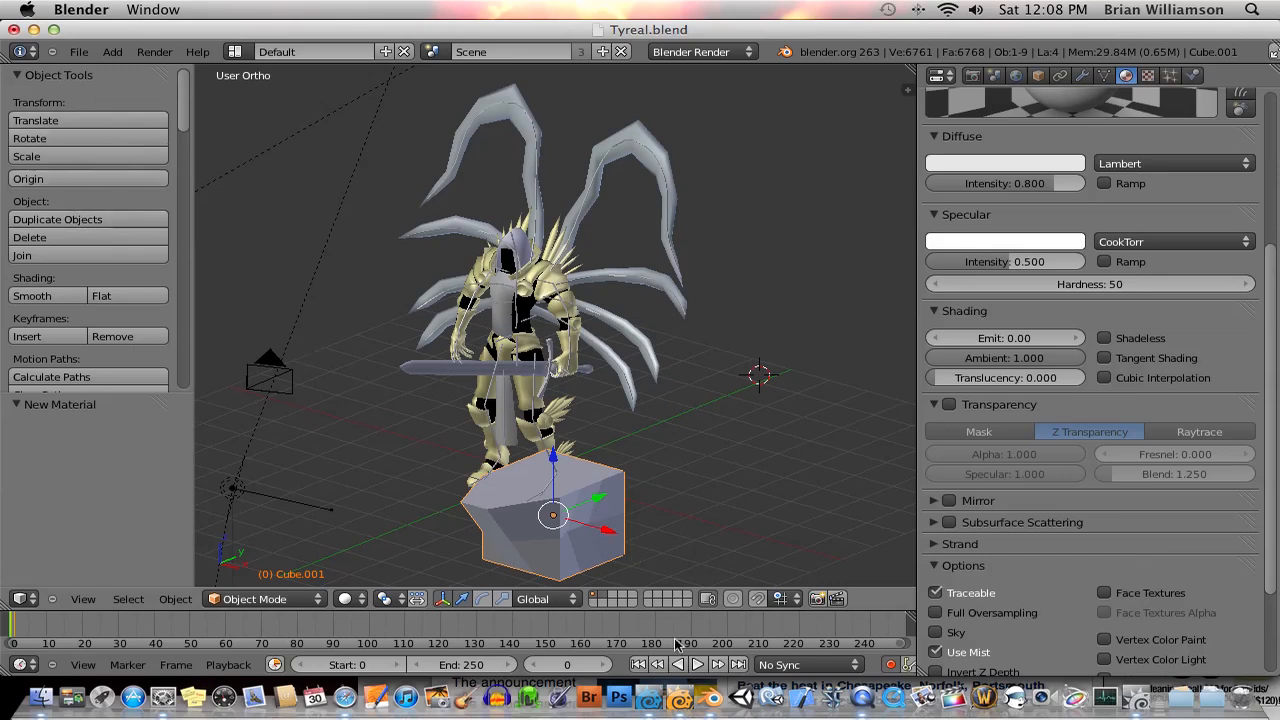
Switch to LightWave Layout, bring up the transform tools and activate Rotate for the left leg target
left_click(650, 698)
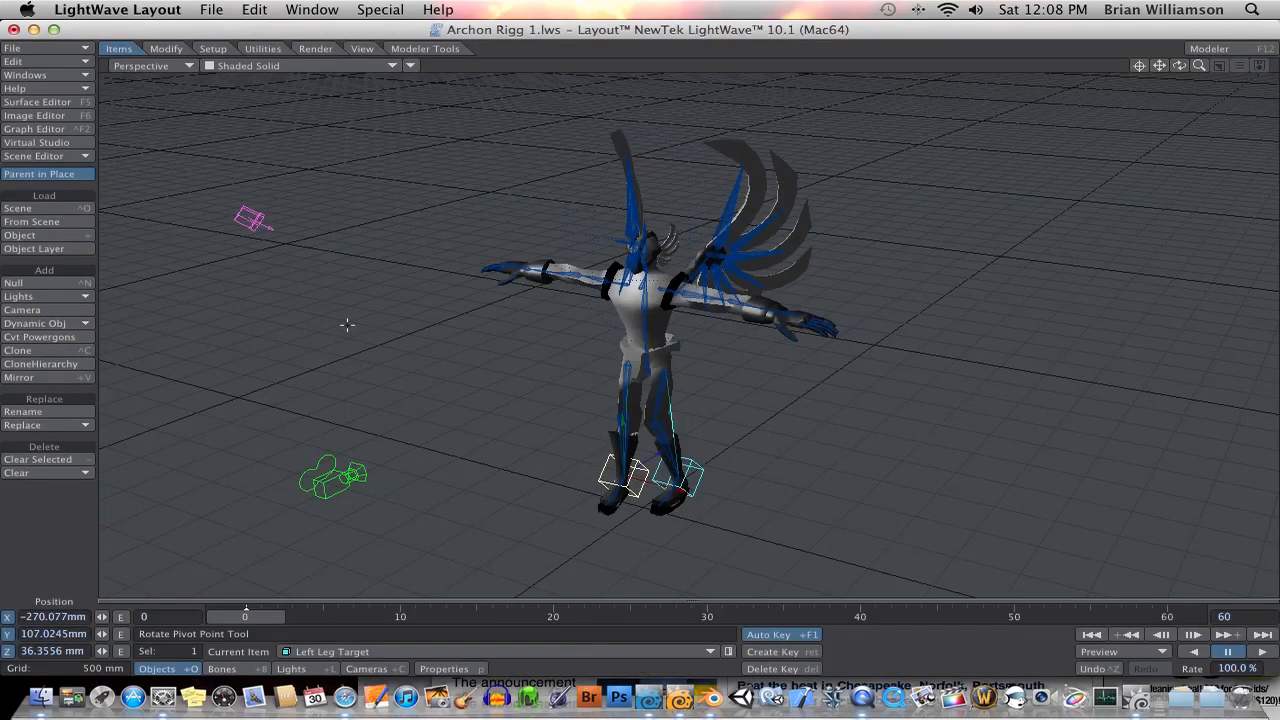
left_click(176, 49)
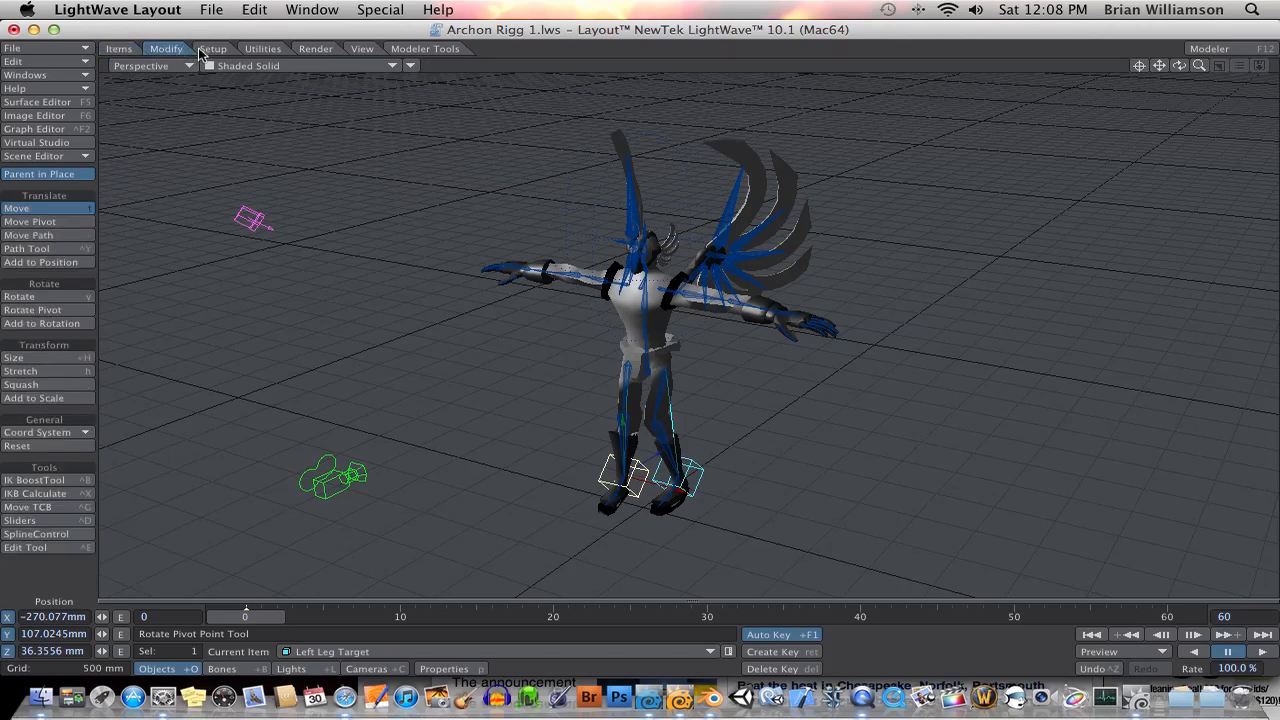
left_click(207, 52)
left_click(168, 50)
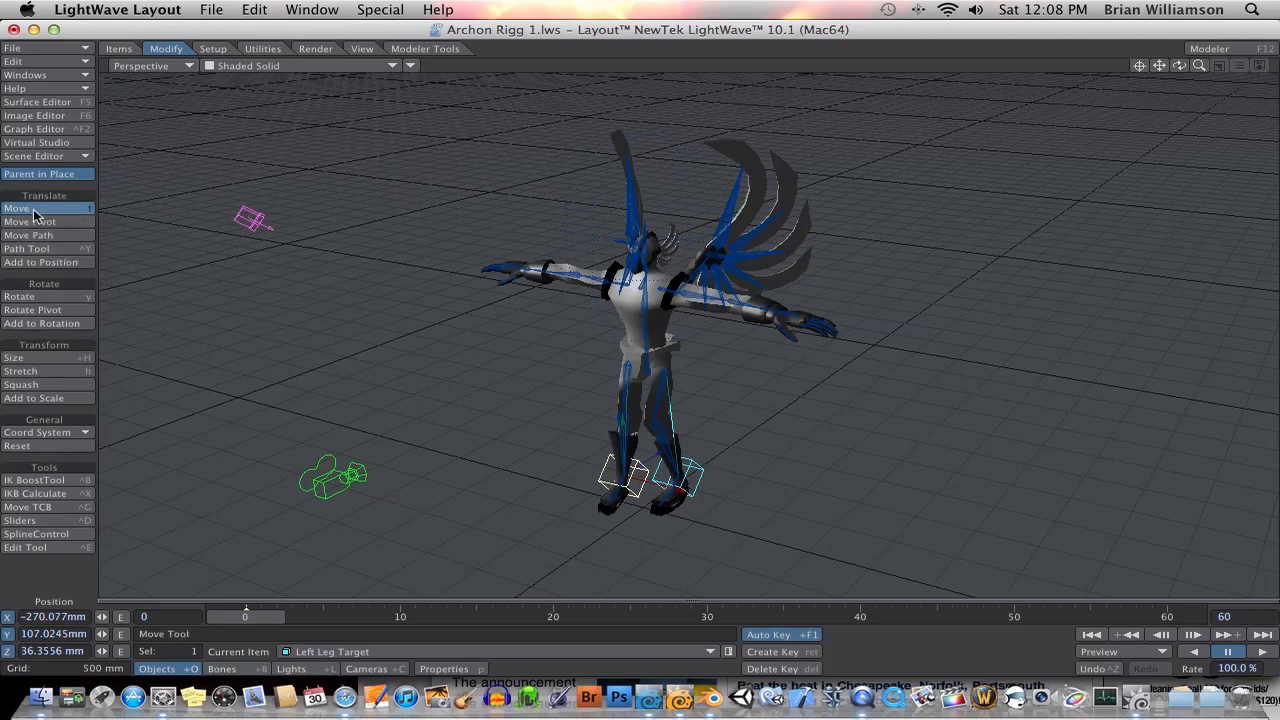
left_click(45, 297)
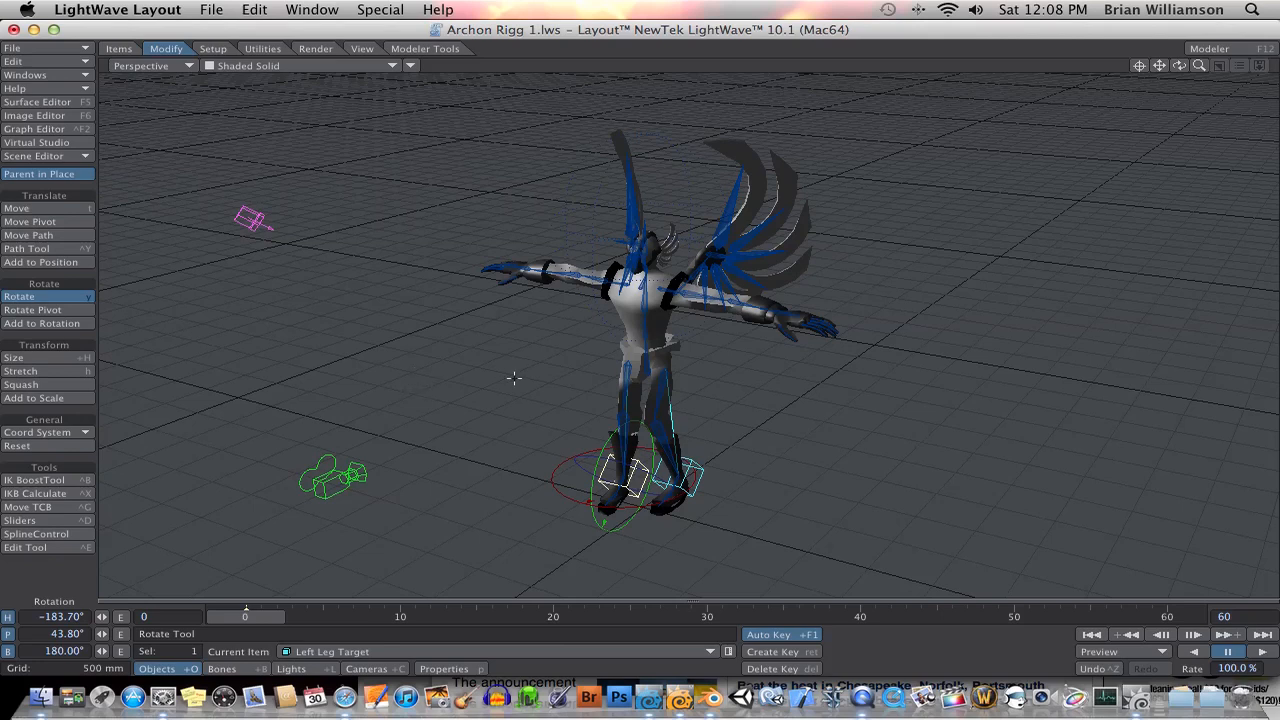
Move the left leg target to about Y 210 mm, Z -61 mm, and the right one to X 537 mm, Y 256 mm, Z 136 mm
key("t")
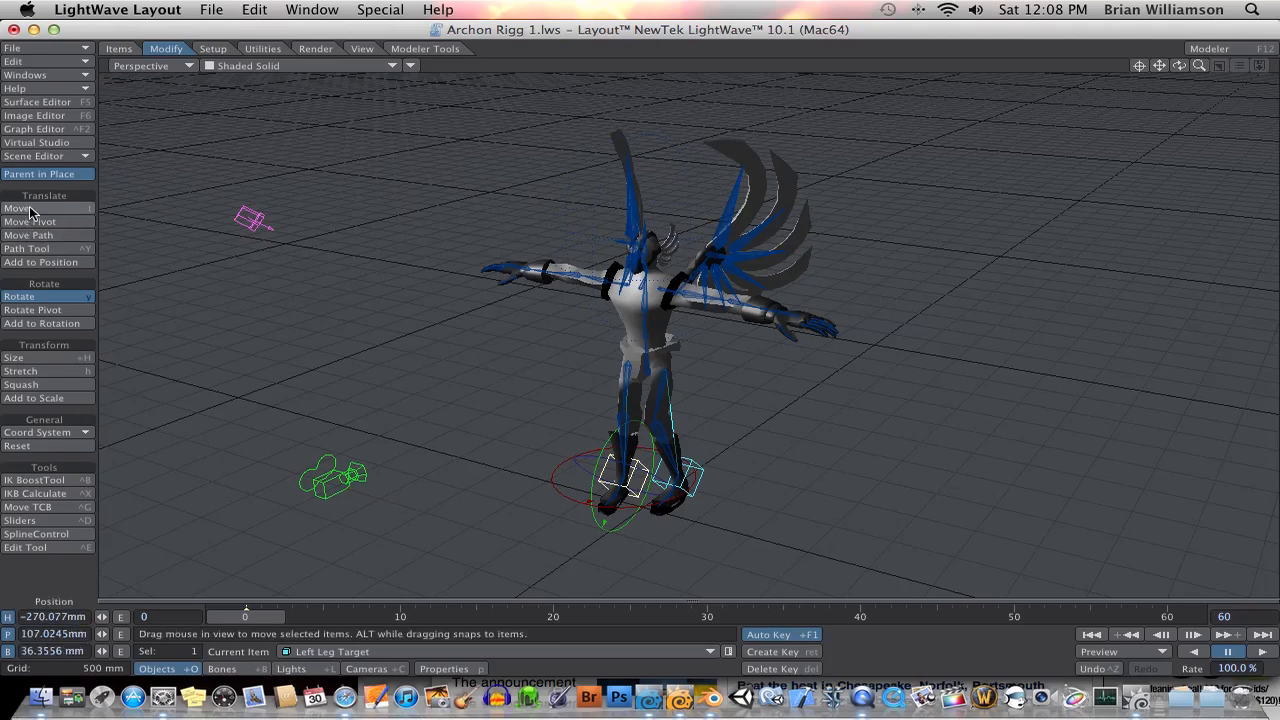
right_click_drag(621, 424, 621, 430)
left_click_drag(655, 424, 615, 415)
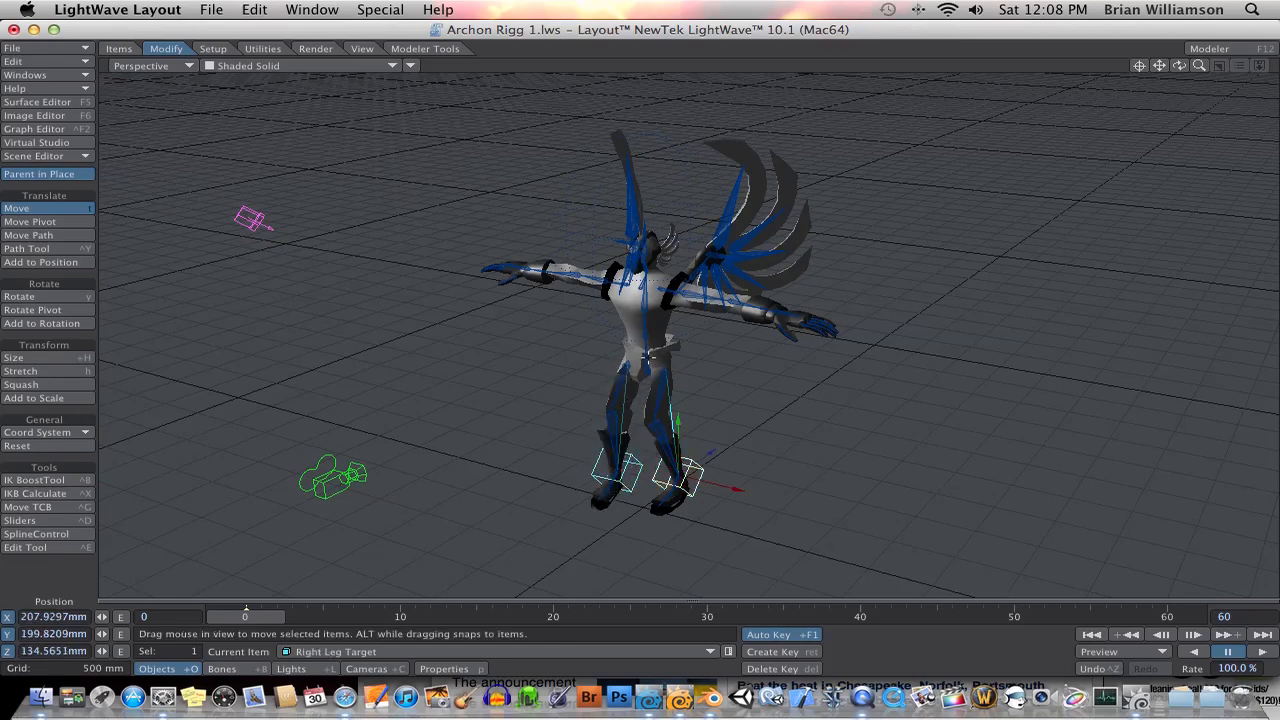
left_click(694, 457)
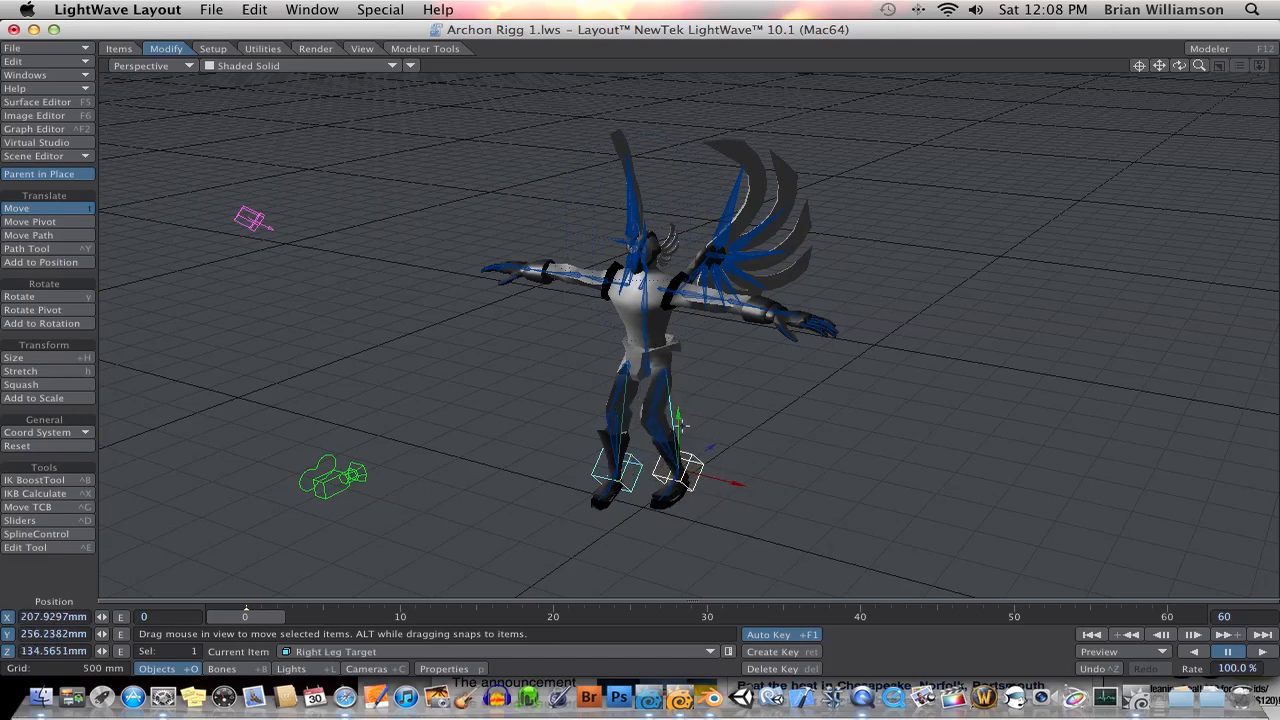
left_click_drag(710, 448, 741, 452)
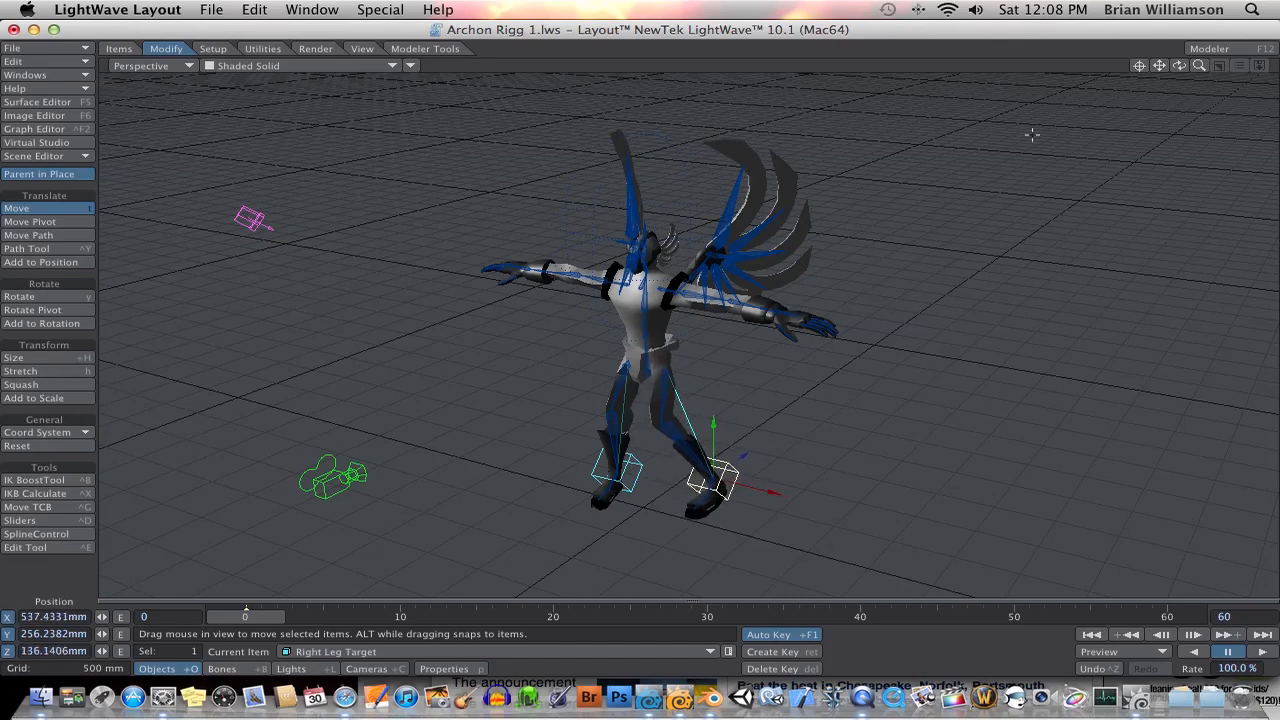
Move the right leg target to about X 254 mm, Y 237 mm and Z 20 mm, seen from closer to the front
left_click(1142, 67)
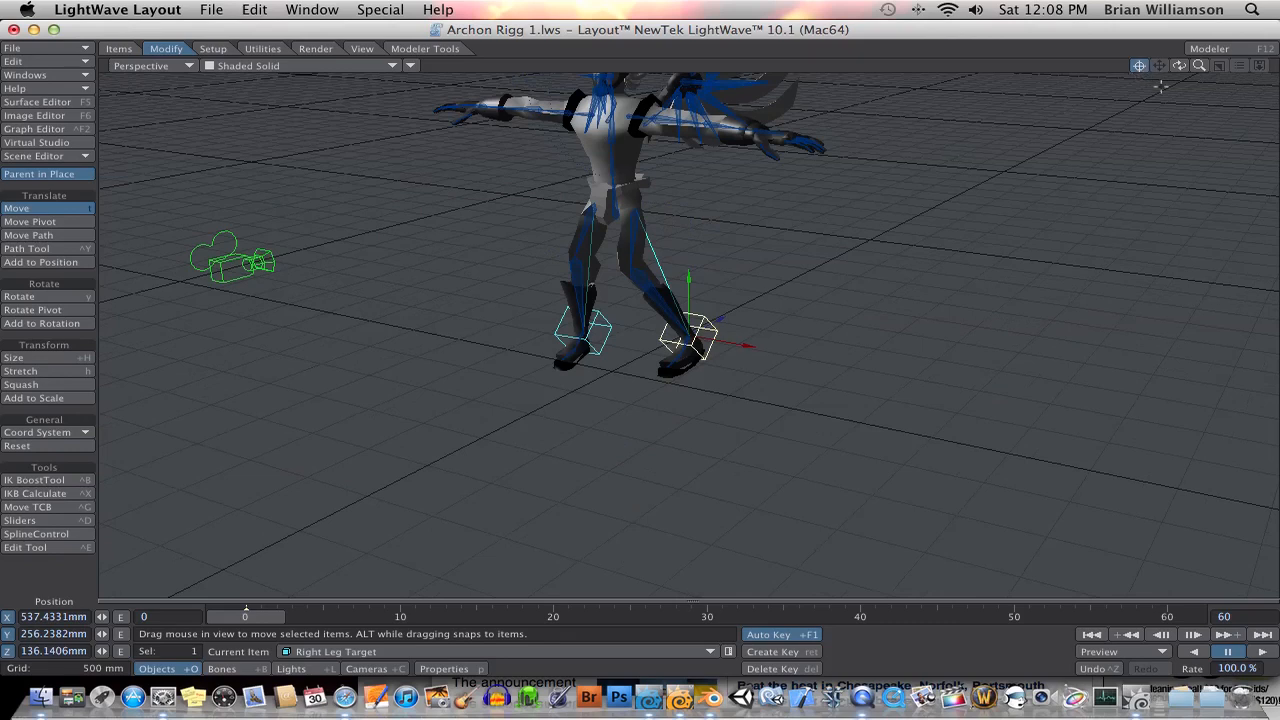
left_click_drag(1180, 67, 1176, 75)
left_click_drag(1017, 186, 1043, 180)
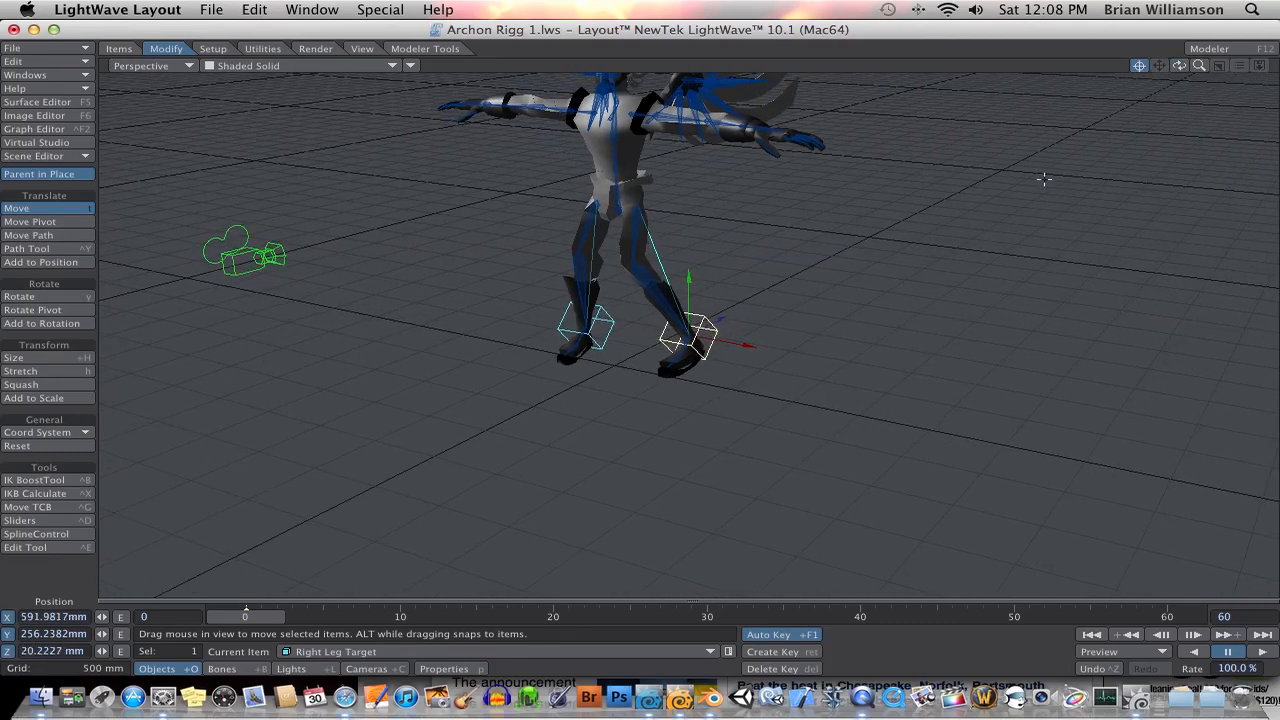
left_click(1139, 66)
left_click_drag(1159, 66, 1168, 235)
mouse_move(1199, 66)
left_mouse_down()
mouse_move(1213, 66)
mouse_move(1140, 66)
mouse_move(1180, 66)
left_mouse_up()
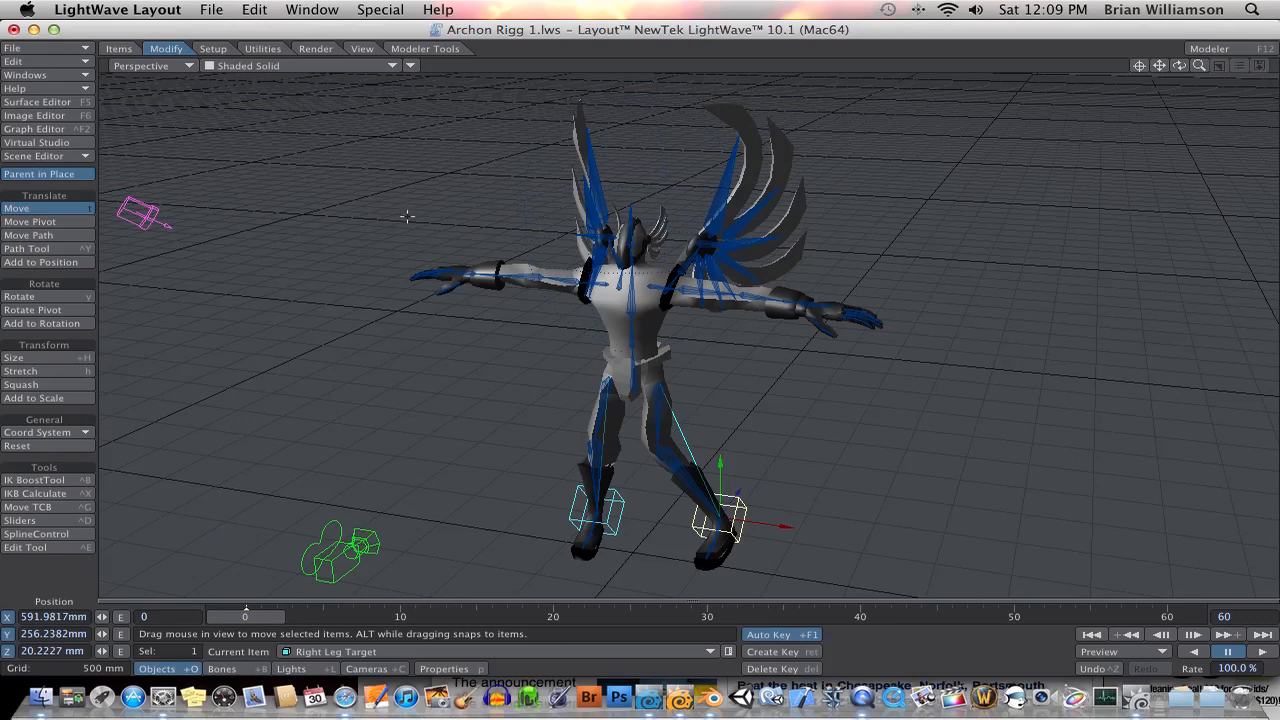
left_click_drag(776, 523, 730, 520)
mouse_move(667, 463)
left_mouse_down()
mouse_move(668, 478)
mouse_move(671, 457)
left_mouse_up()
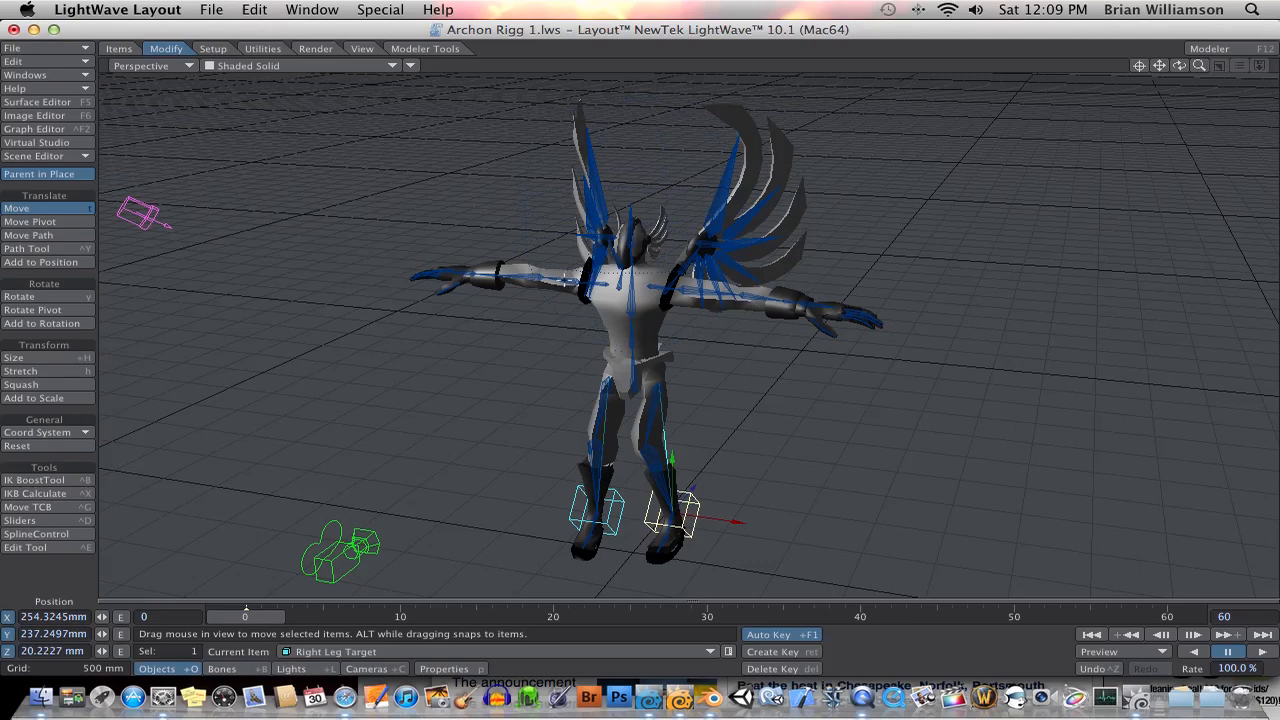
Step the selection between the left and right leg targets and nudge the right one to about X 250 mm, Z 18 mm
key("Up")
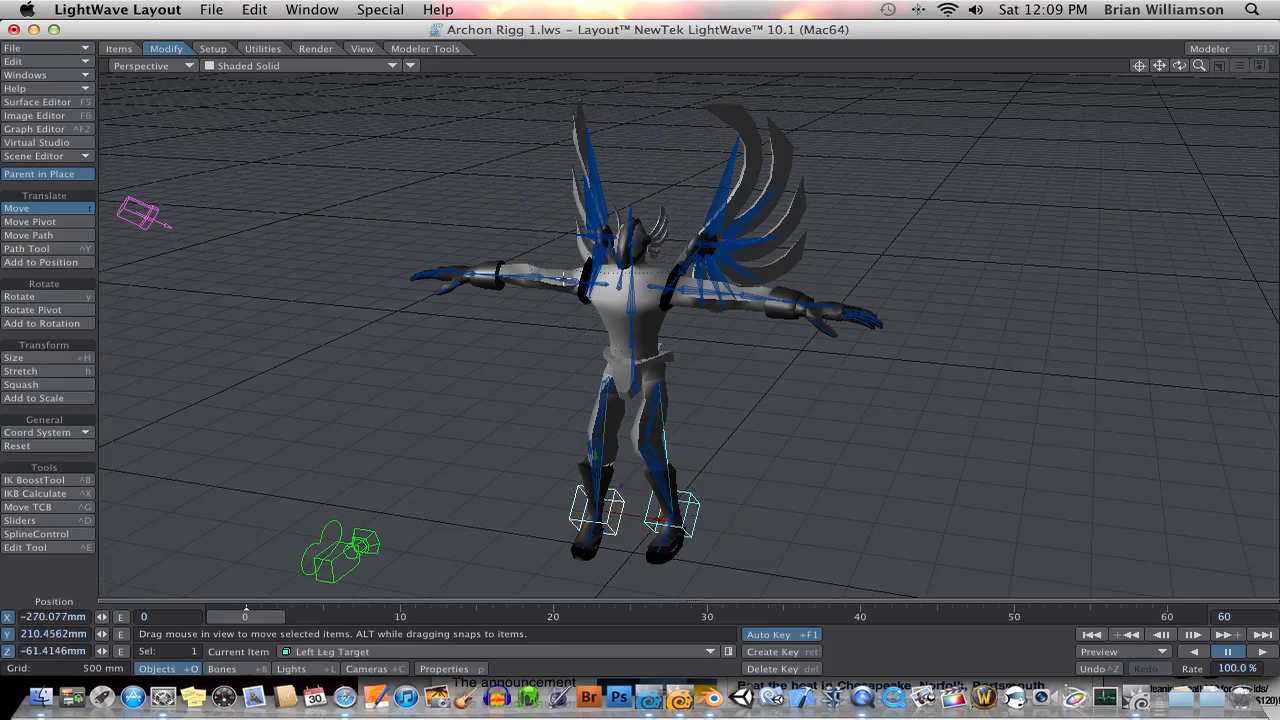
left_click_drag(557, 280, 568, 281)
key("Down")
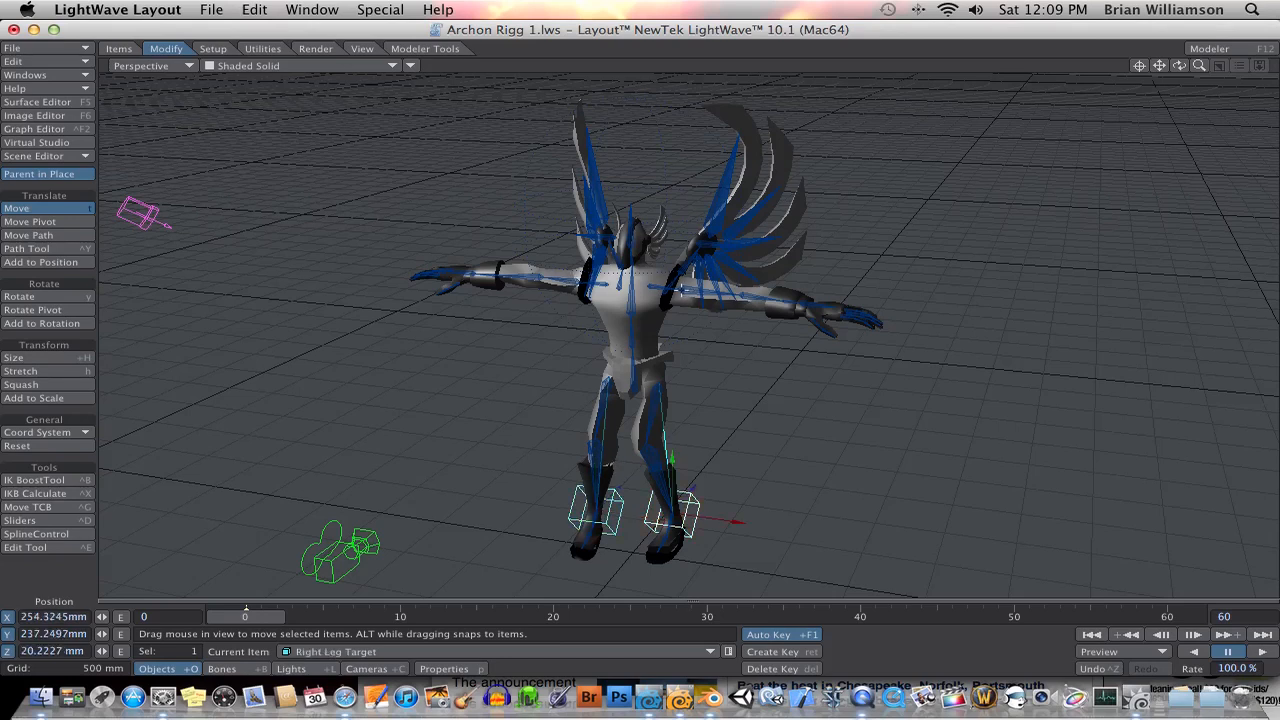
left_click_drag(638, 290, 636, 290)
key("shift+b")
key("shift+o")
key("Up")
key("Down")
left_click_drag(636, 290, 620, 296, "alt")
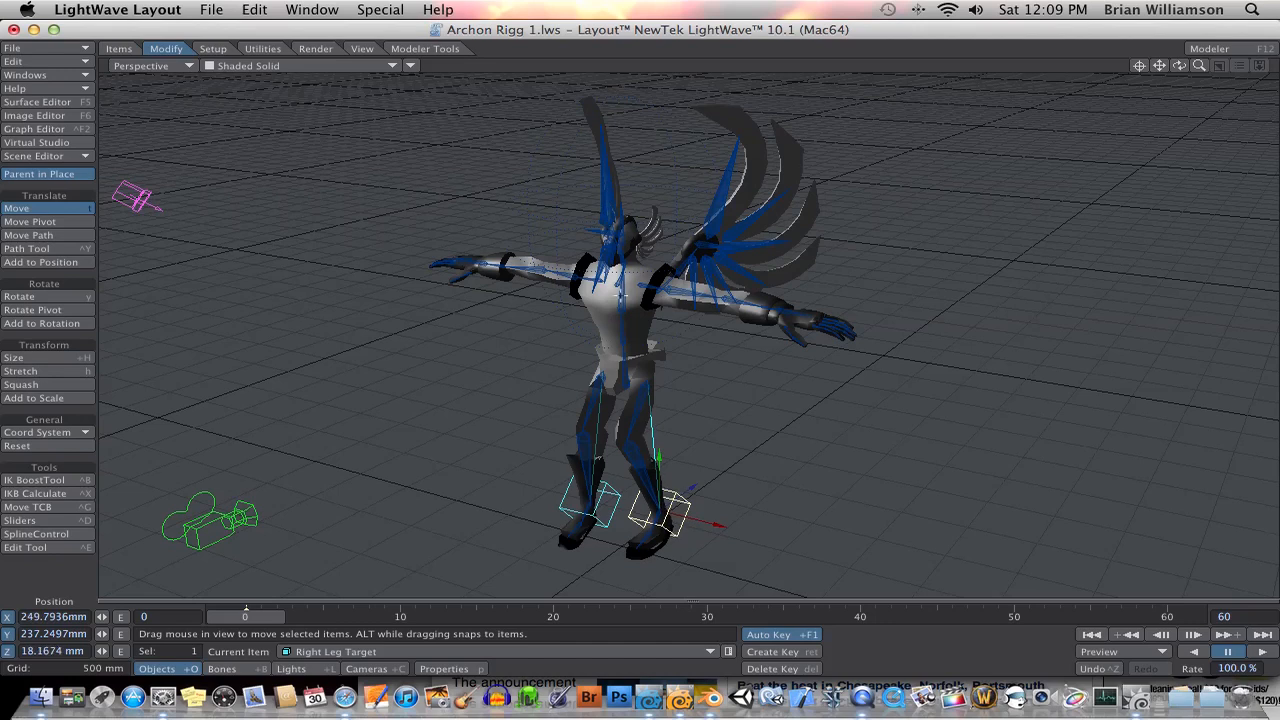
Change the item selection to bones, activate Rotate and go from the Torso bone to the L Toes bone
key("shift+b")
key("y")
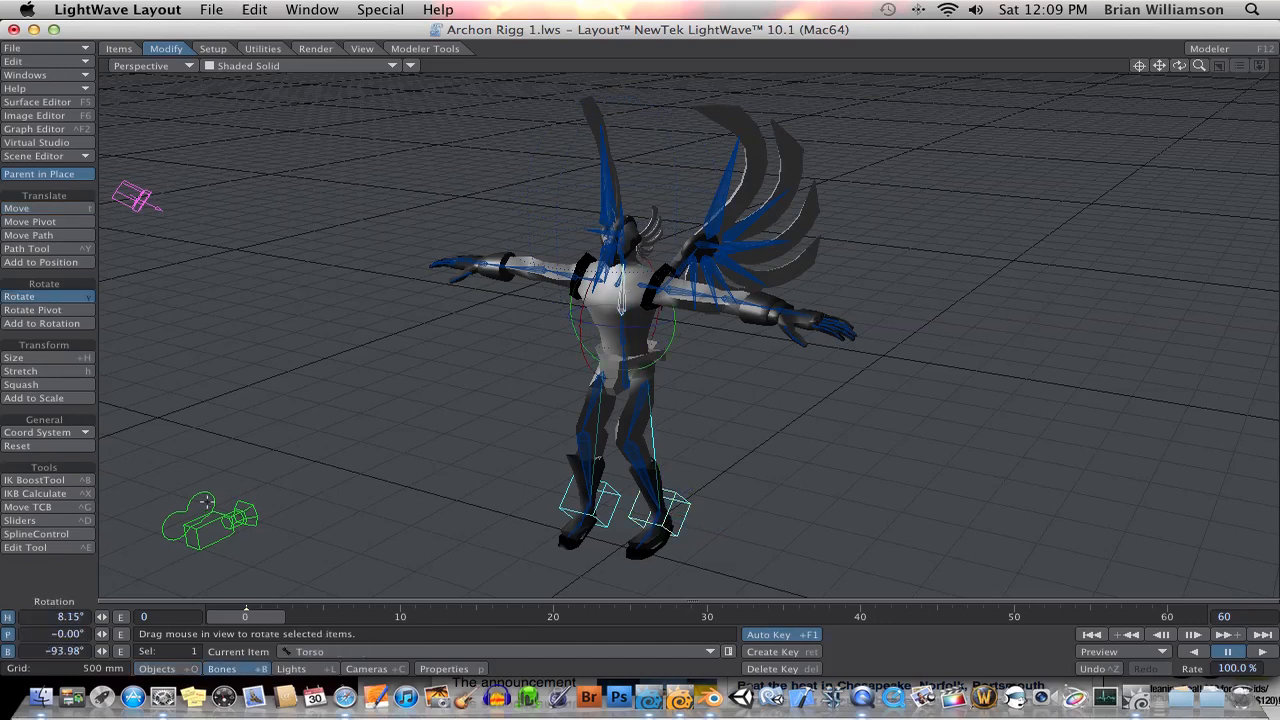
key("Up")
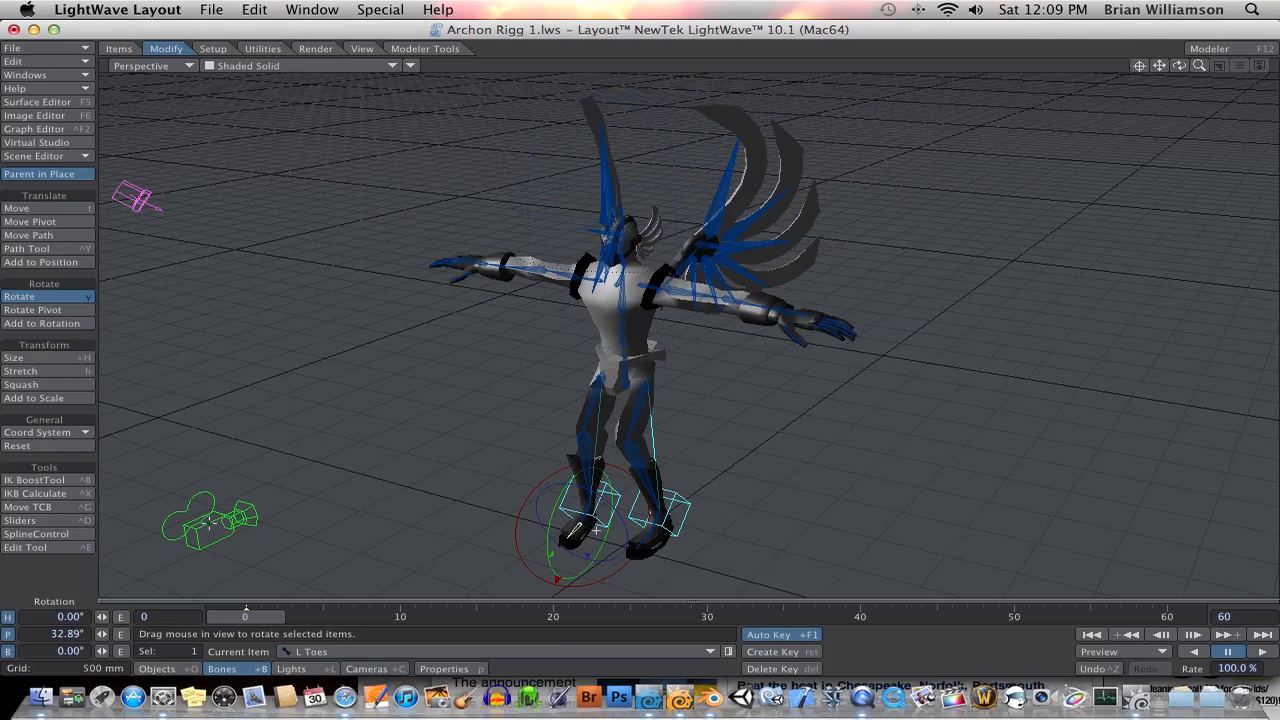
Select the camera and move it to about X -160 mm, Z -2.56 m, closer to the character
key("shift+c")
key("t")
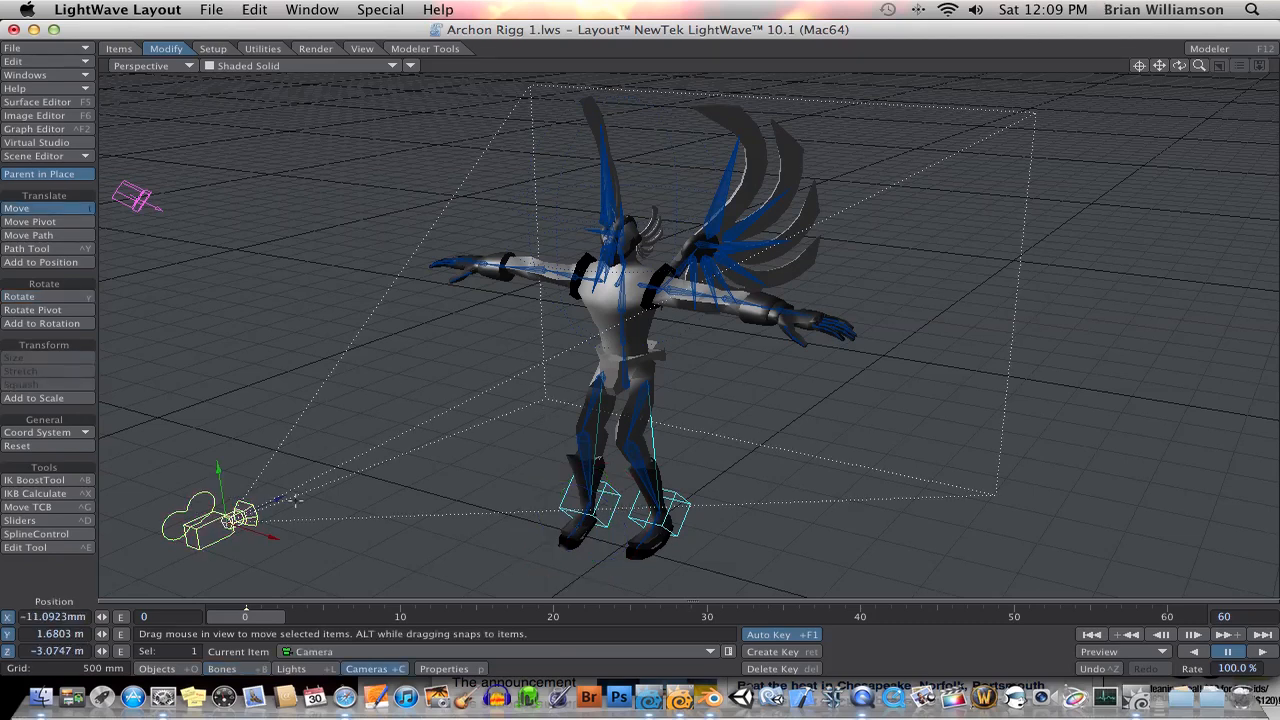
left_click_drag(225, 518, 270, 495)
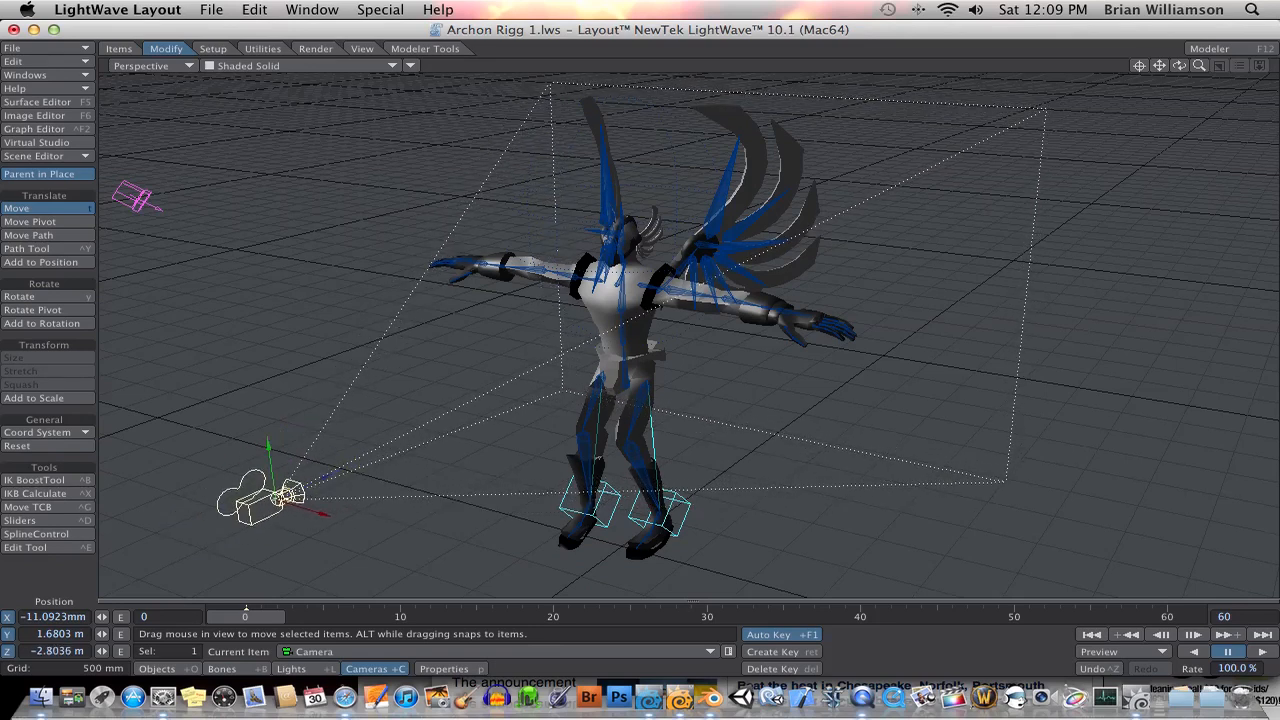
left_click_drag(267, 441, 295, 460)
left_click_drag(332, 514, 357, 497)
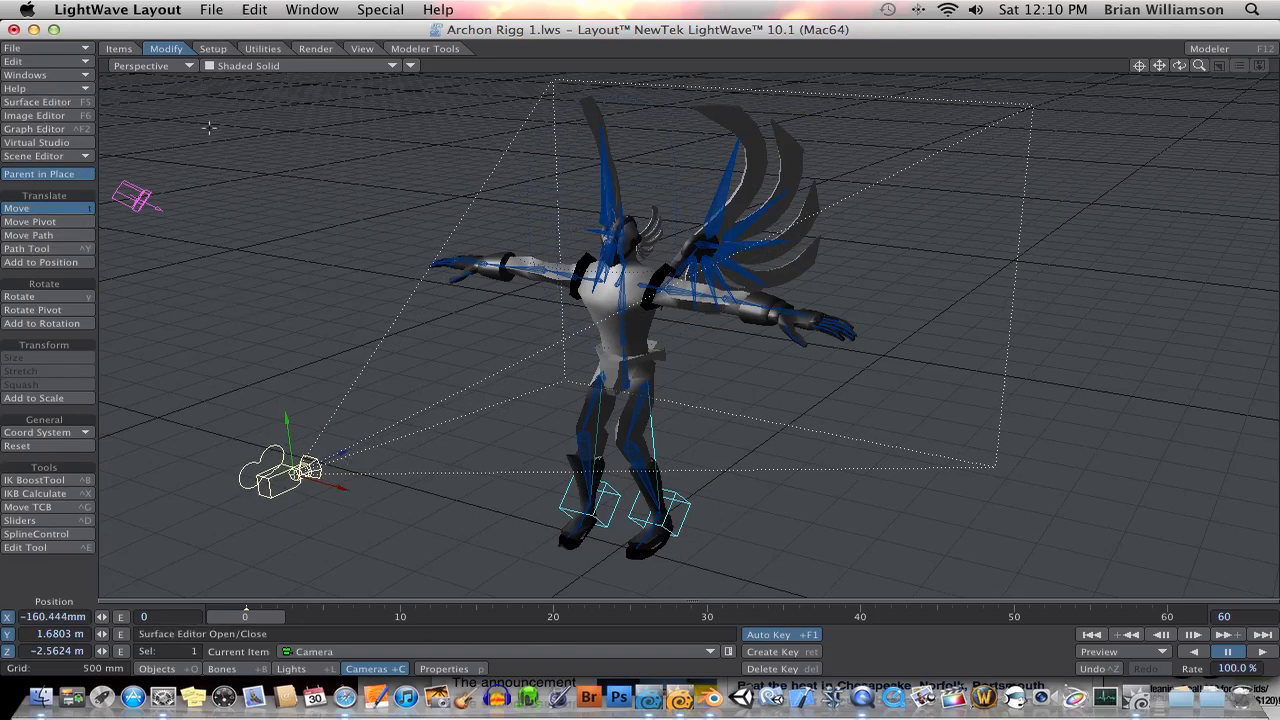
Show the setup tools and examine the camera's properties, then close them
left_click(213, 49)
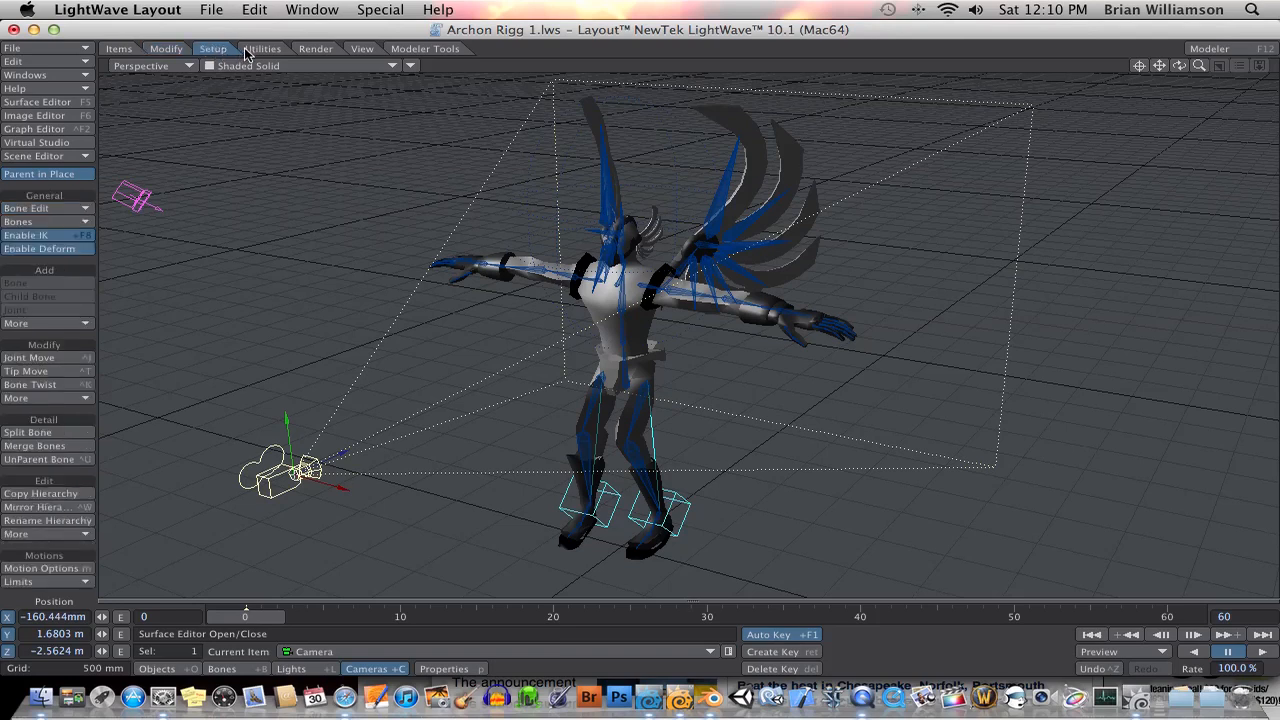
key("p")
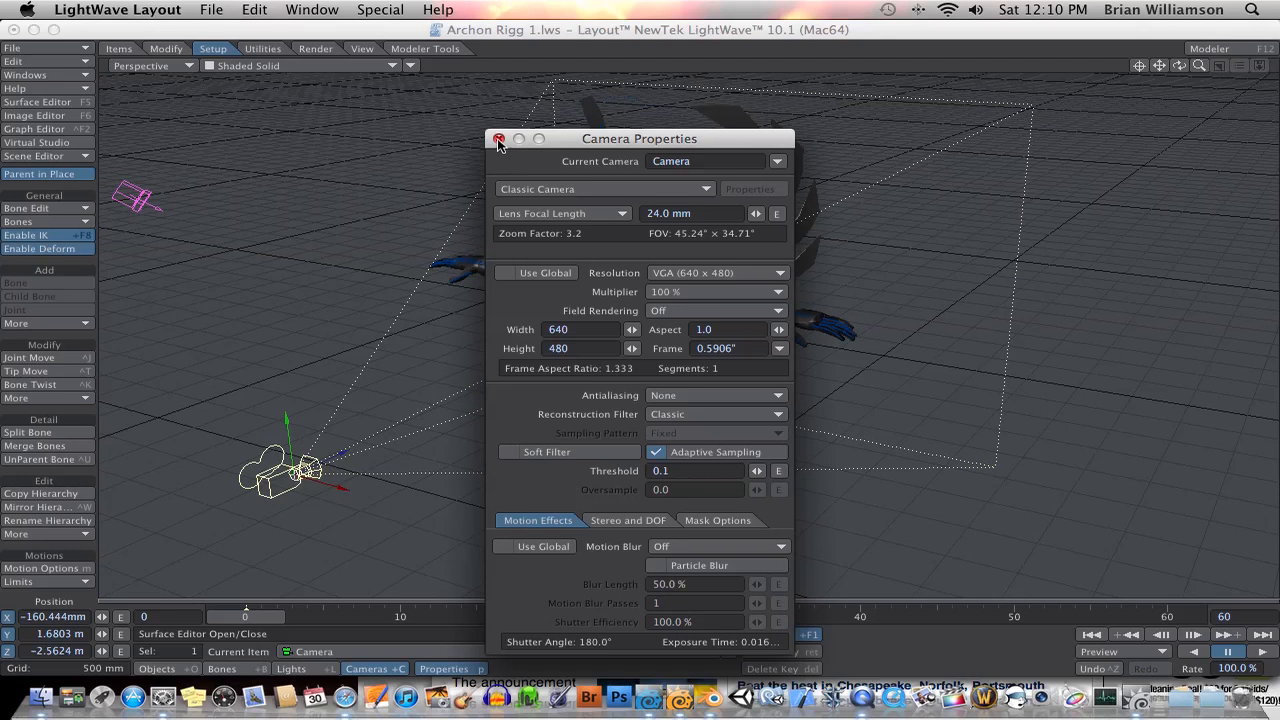
left_click_drag(590, 146, 546, 138)
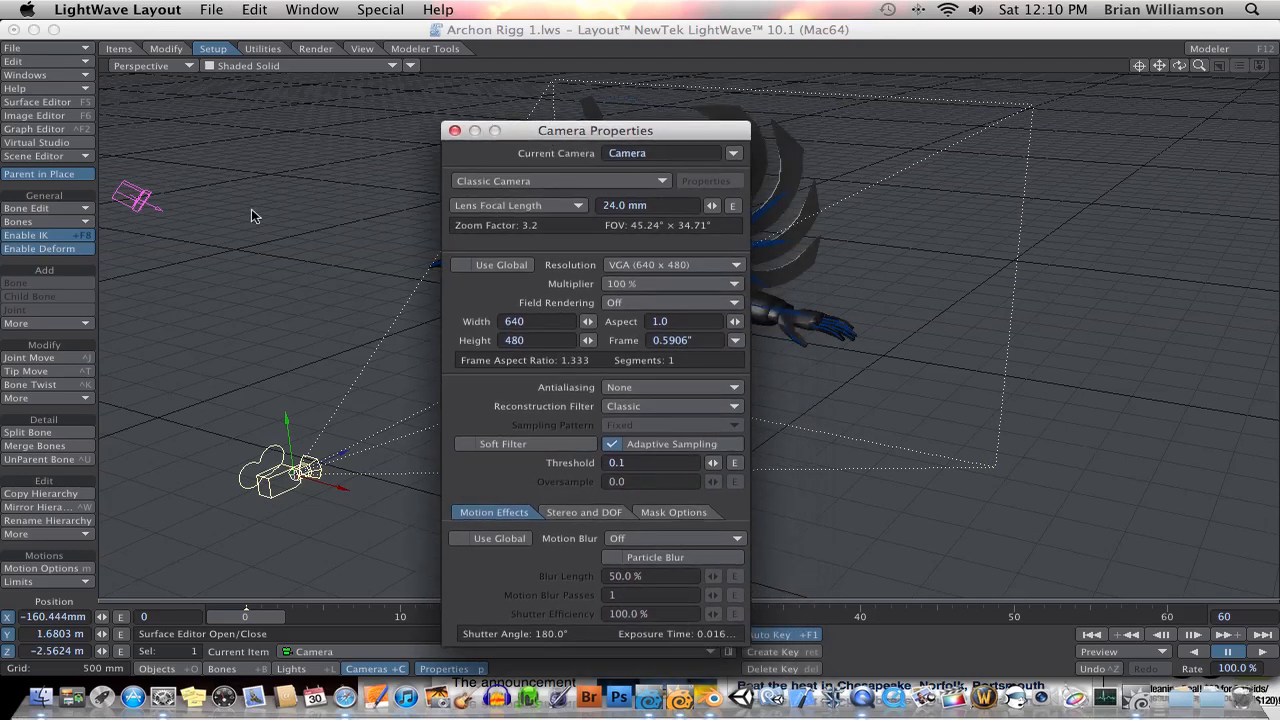
left_click(454, 132)
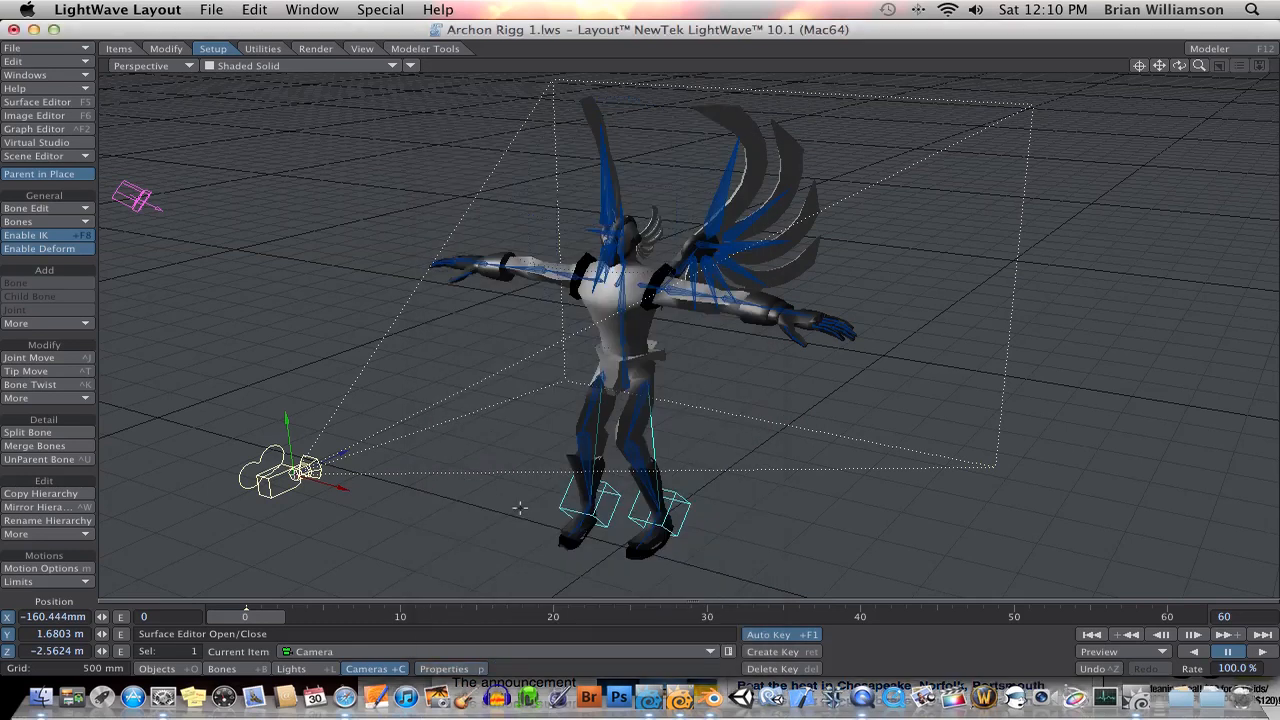
Switch to LightWave Modeler and draw a disc in the top view beside the box's deformed corner
left_click(680, 697)
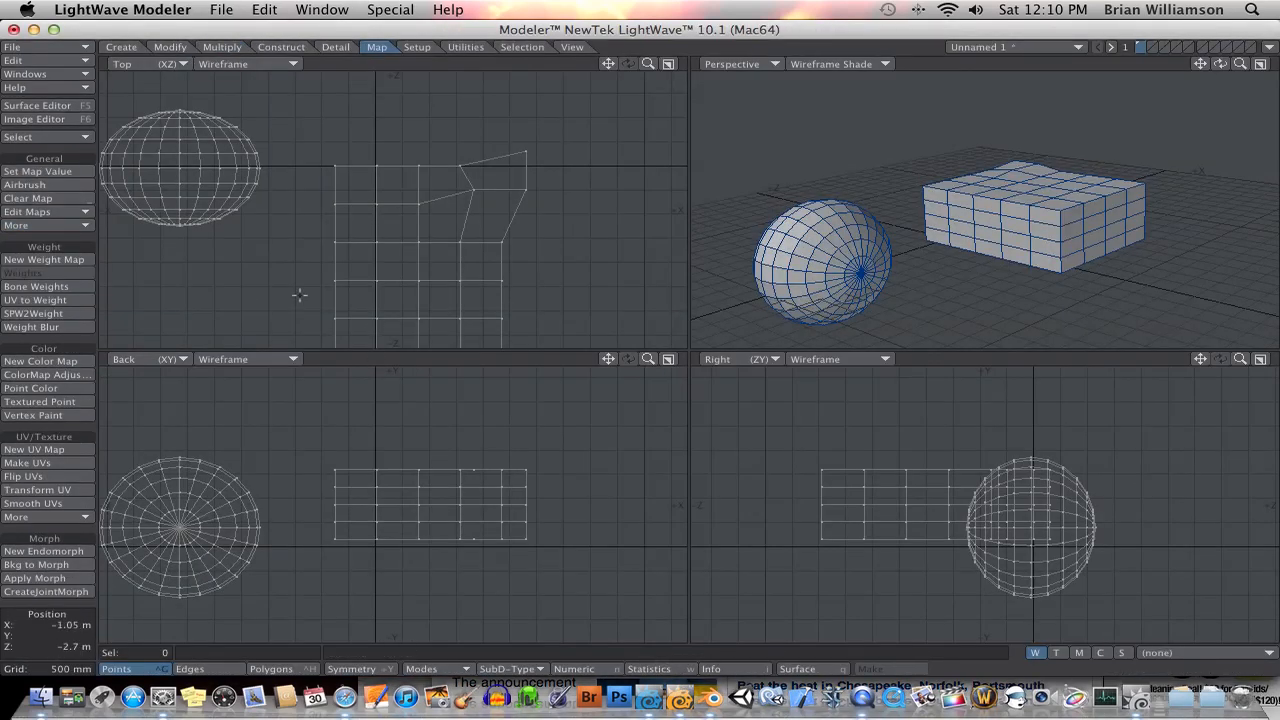
left_click(121, 47)
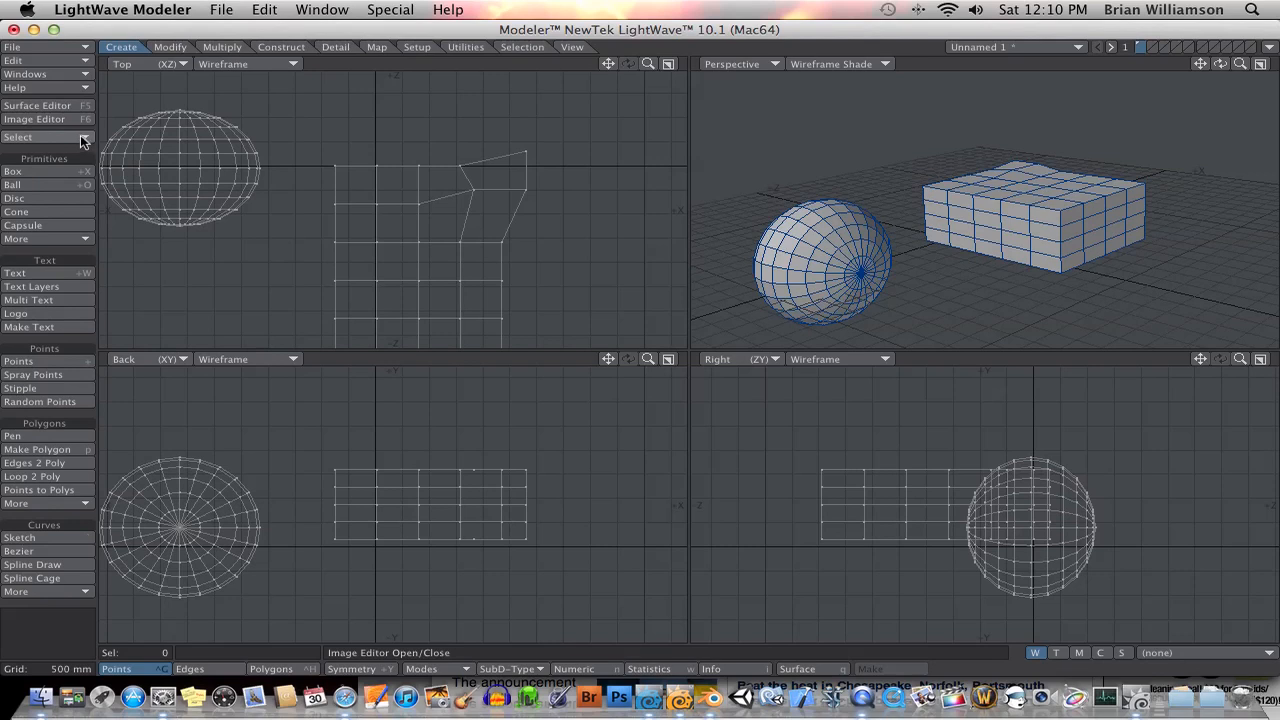
left_click(40, 203)
left_click_drag(573, 195, 646, 258)
key("space")
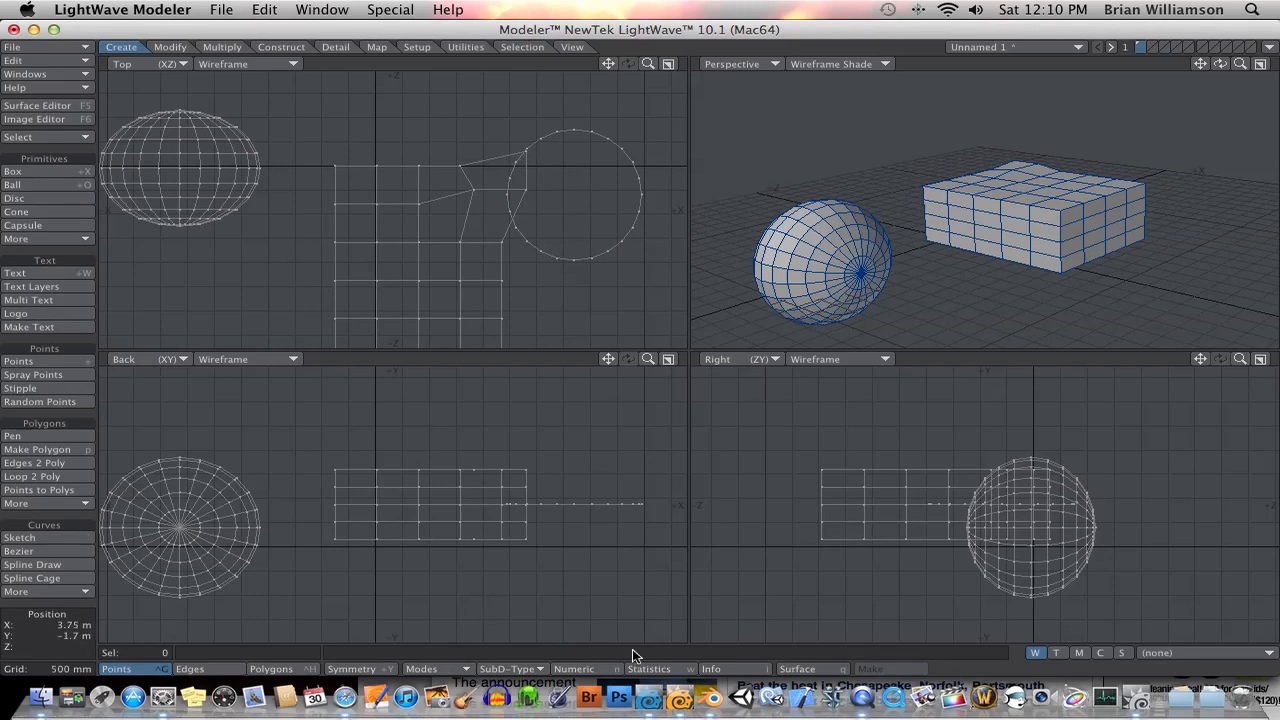
Switch to Blender and place the 3D cursor on the grid, to the left of the character
left_click(710, 697)
middle_click_drag(551, 416, 589, 409)
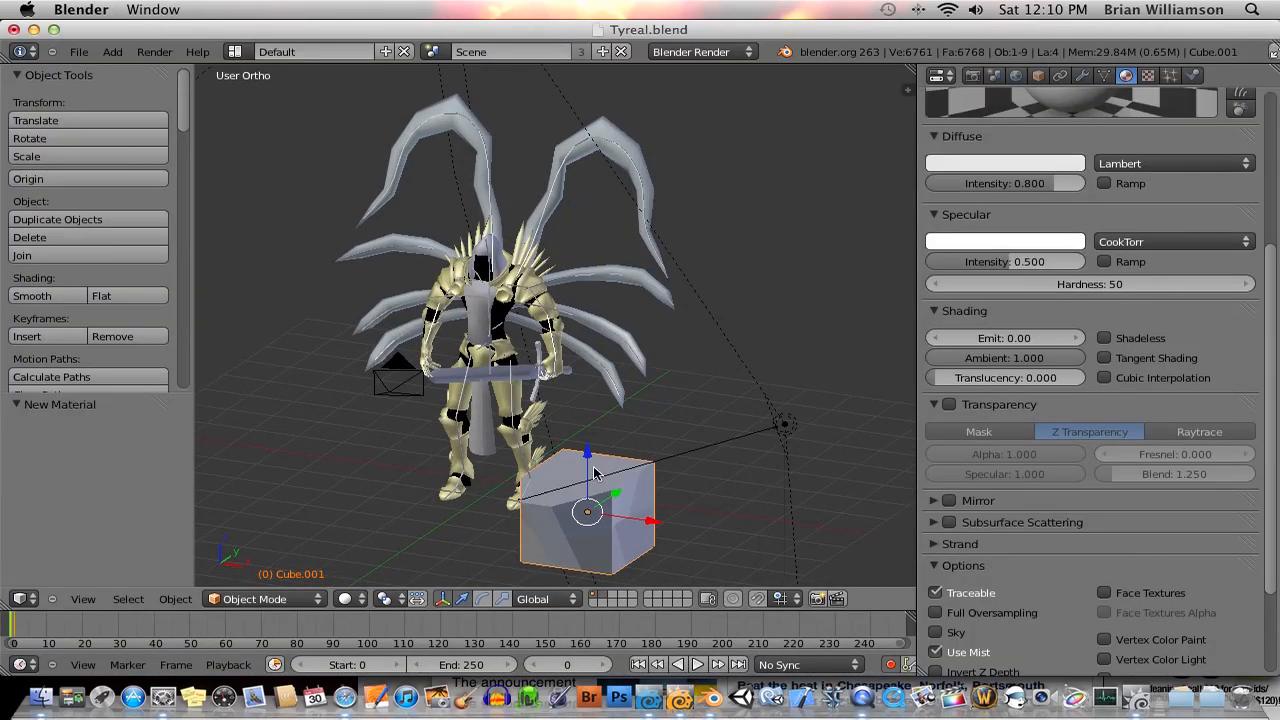
left_click(420, 425)
left_click(300, 389)
left_click(279, 404)
left_click(268, 338)
left_click(278, 412)
left_click(271, 405)
left_click(282, 420)
Add a mesh circle at the 3D cursor and select the cube again
key("shift+a")
mouse_move(286, 412)
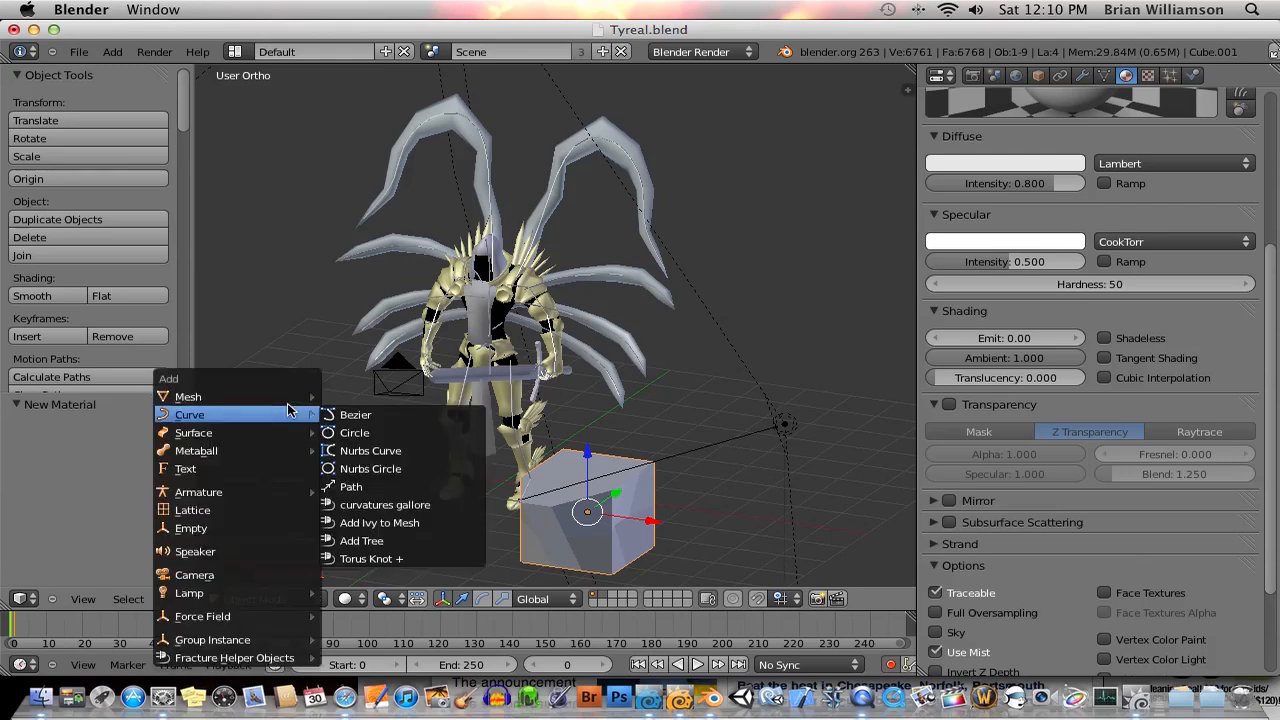
mouse_move(251, 397)
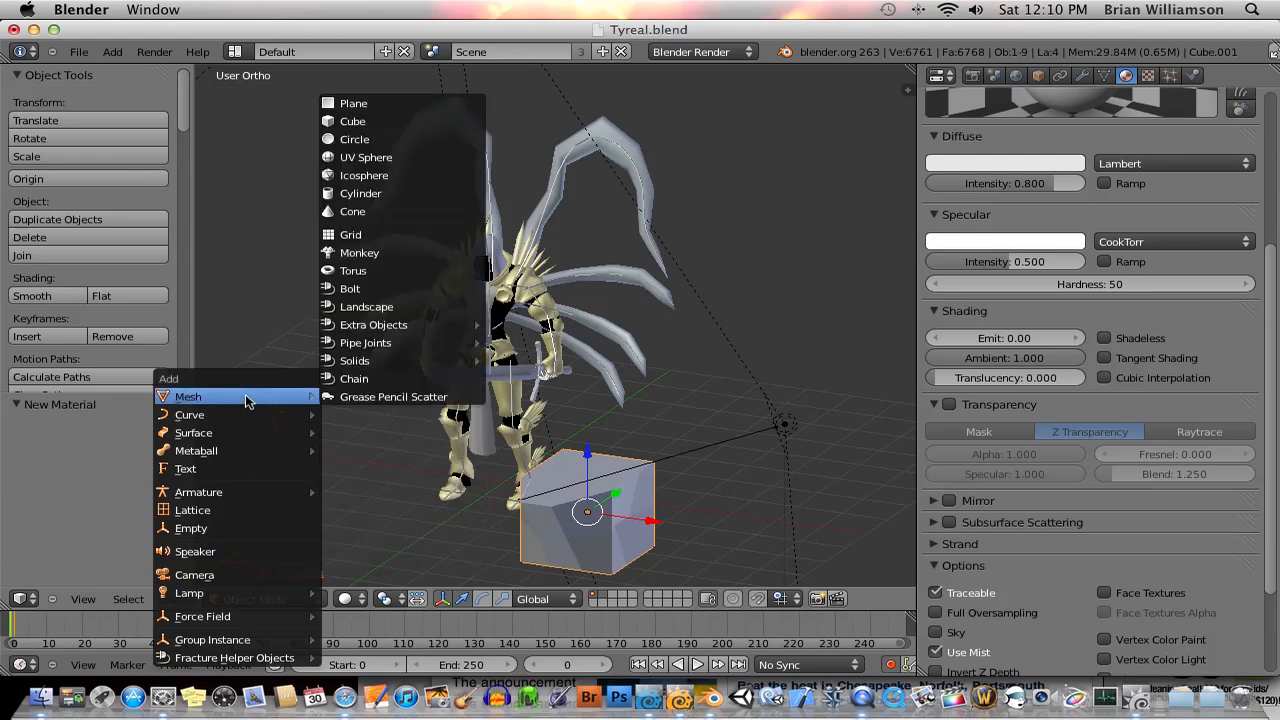
left_click(348, 140)
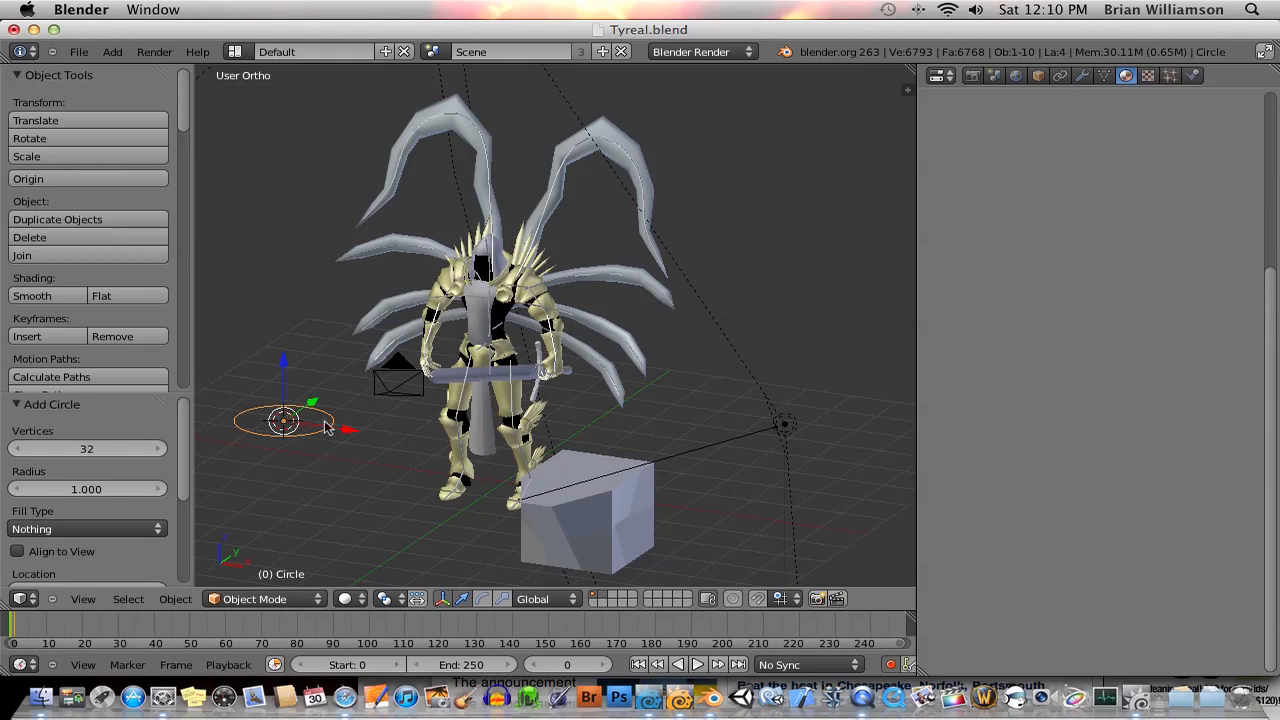
right_click(602, 500)
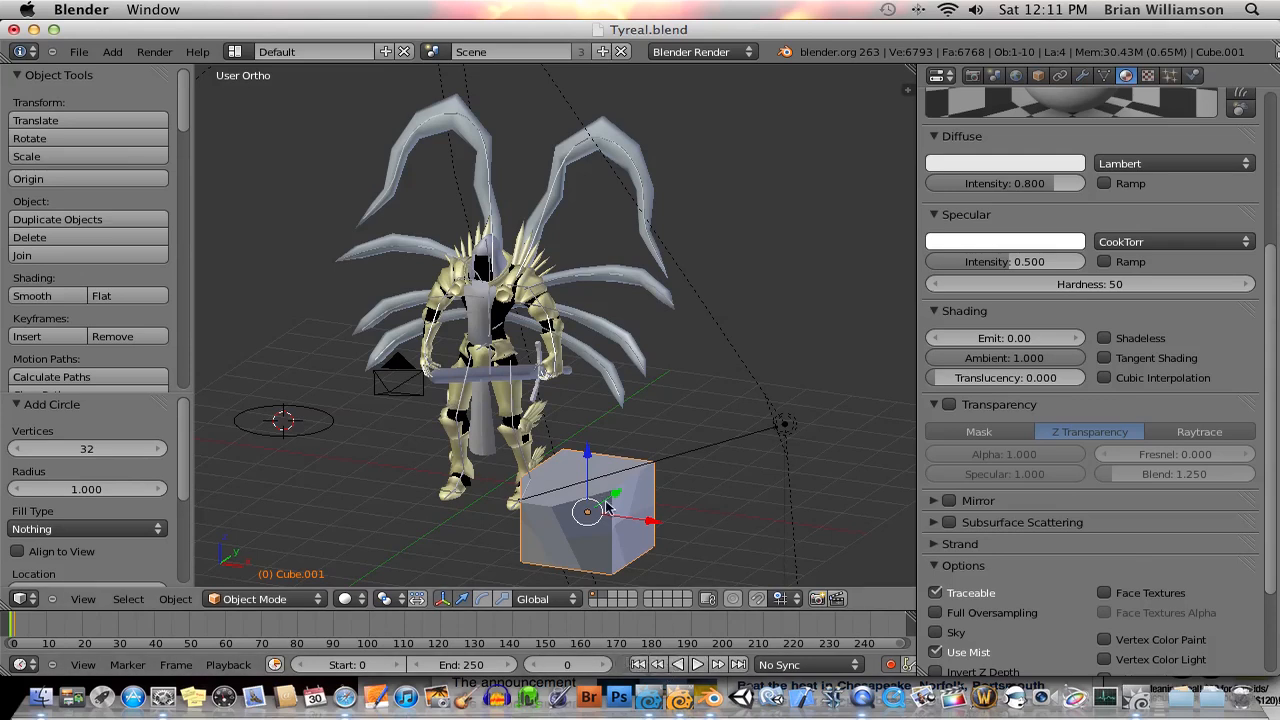
Switch to LightWave Layout, select the camera and set its type to Real Lens Camera
left_click(652, 700)
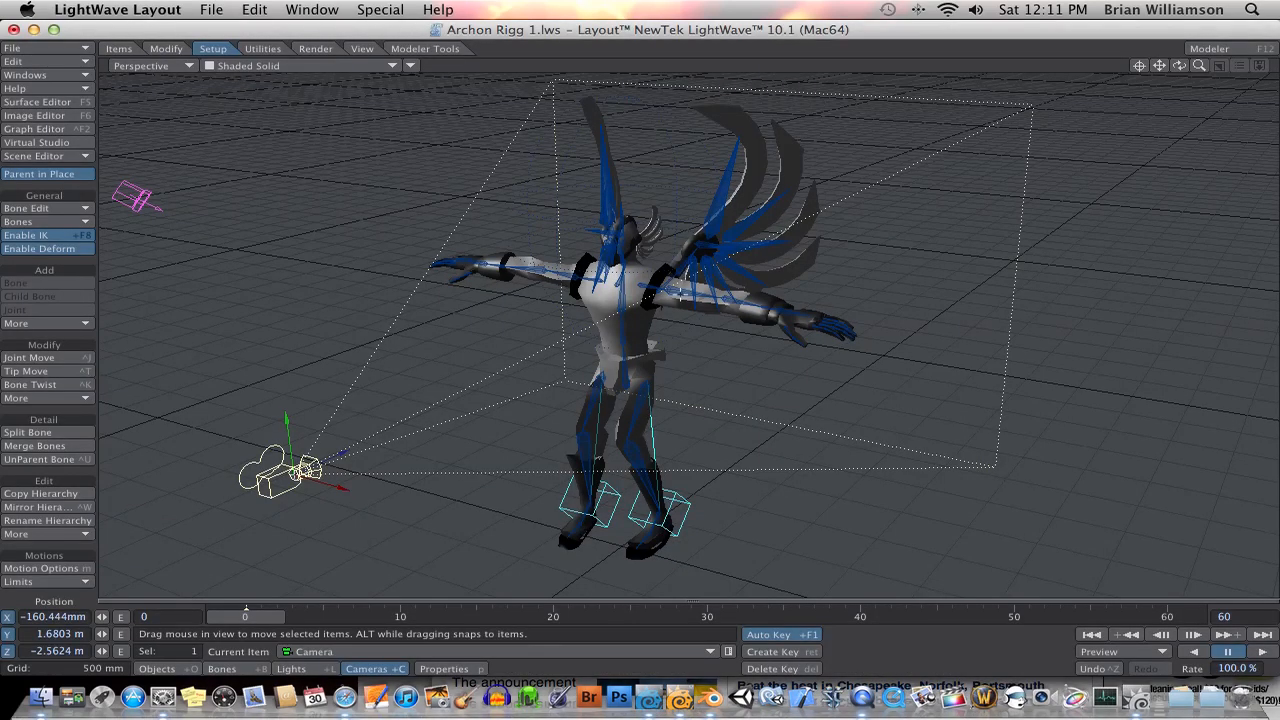
key("shift+o")
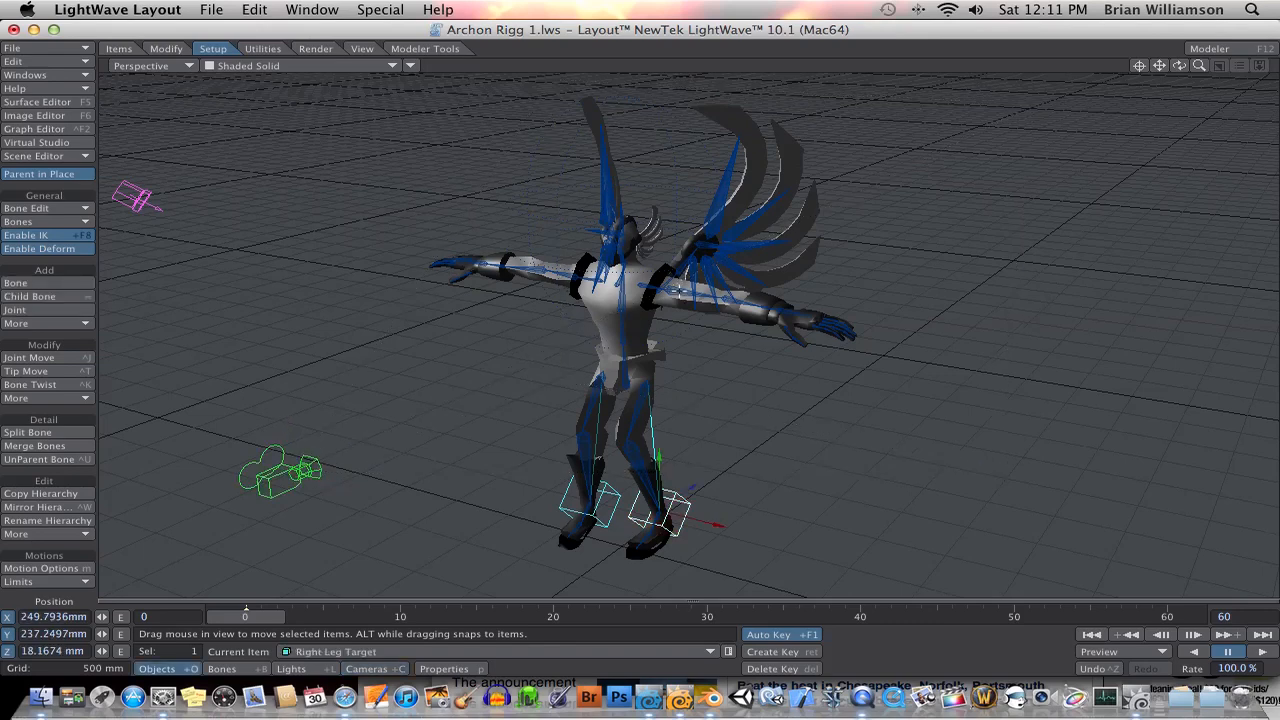
mouse_move(590, 351)
left_mouse_down("alt")
mouse_move(640, 340)
mouse_move(594, 334)
mouse_move(612, 318)
mouse_move(614, 350)
left_mouse_up("alt")
left_click(363, 495)
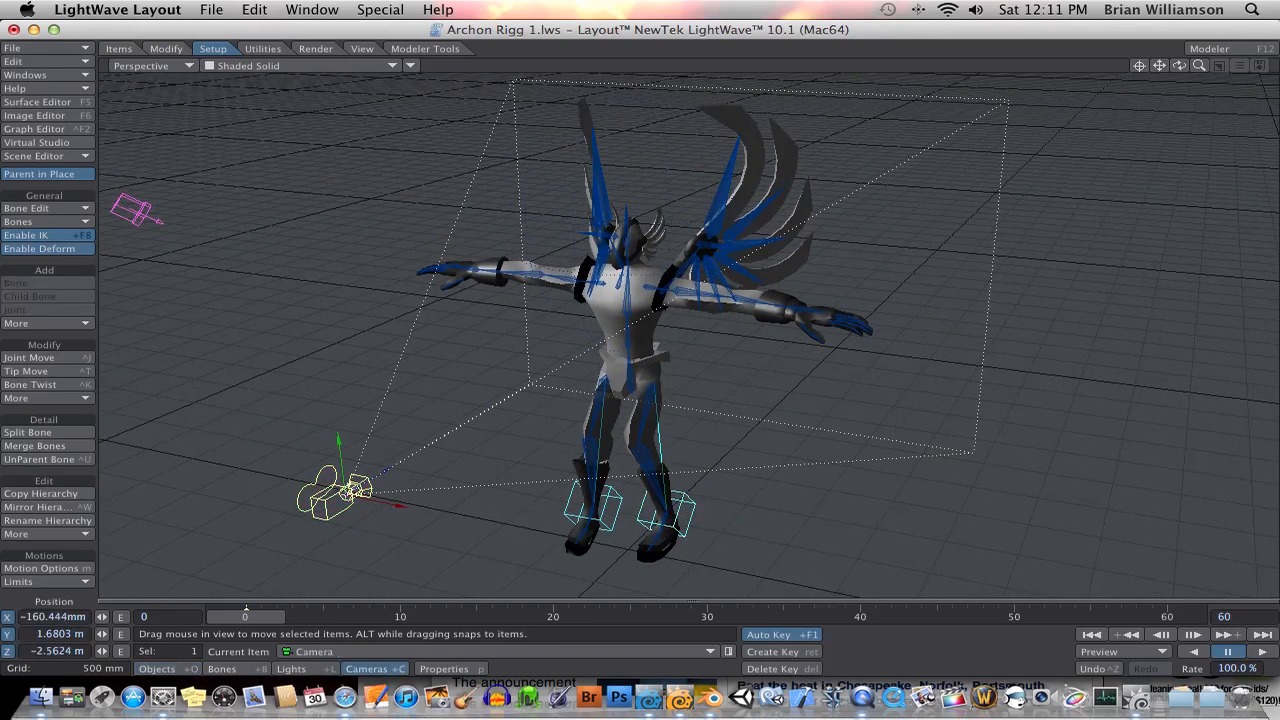
key("p")
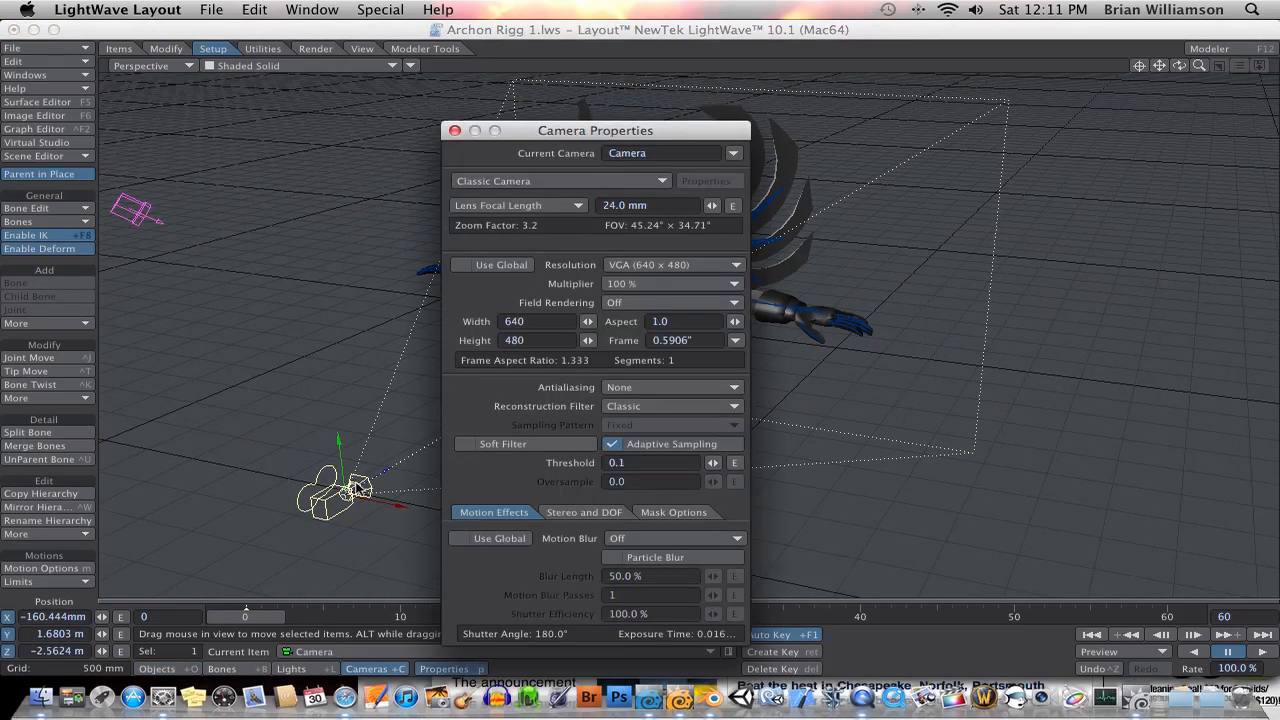
left_click_drag(561, 131, 894, 124)
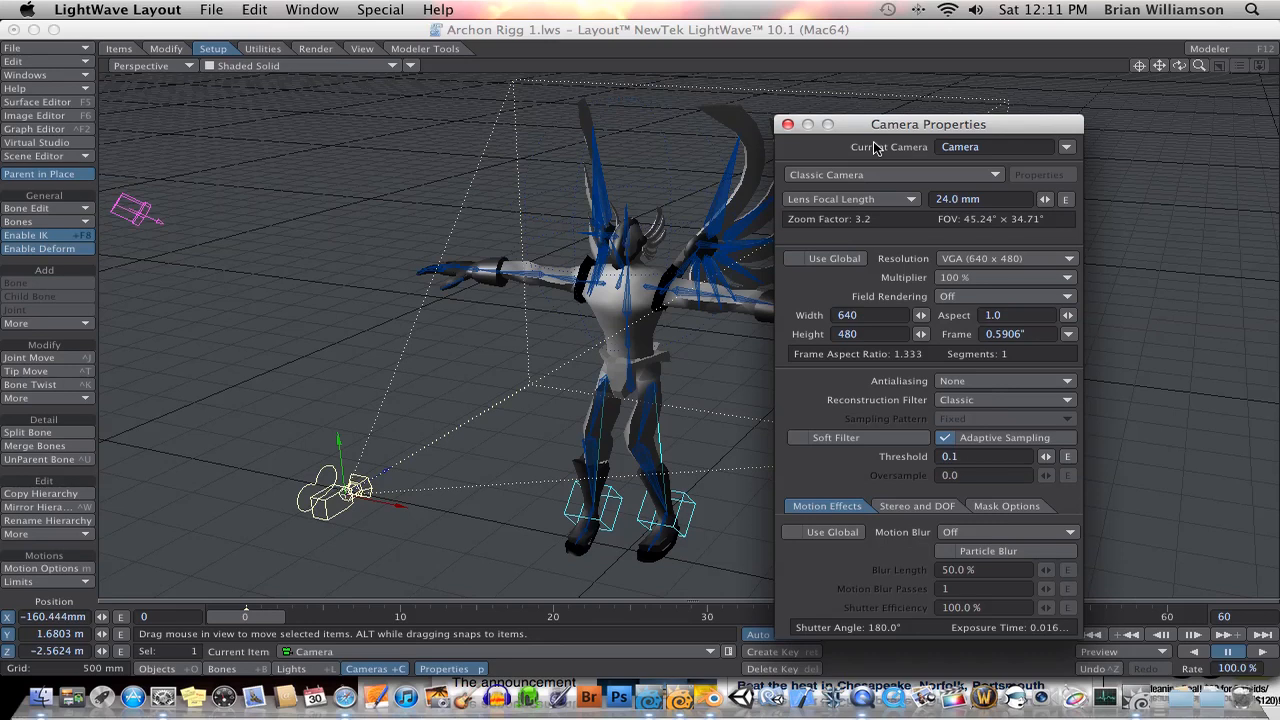
left_click_drag(880, 128, 854, 139)
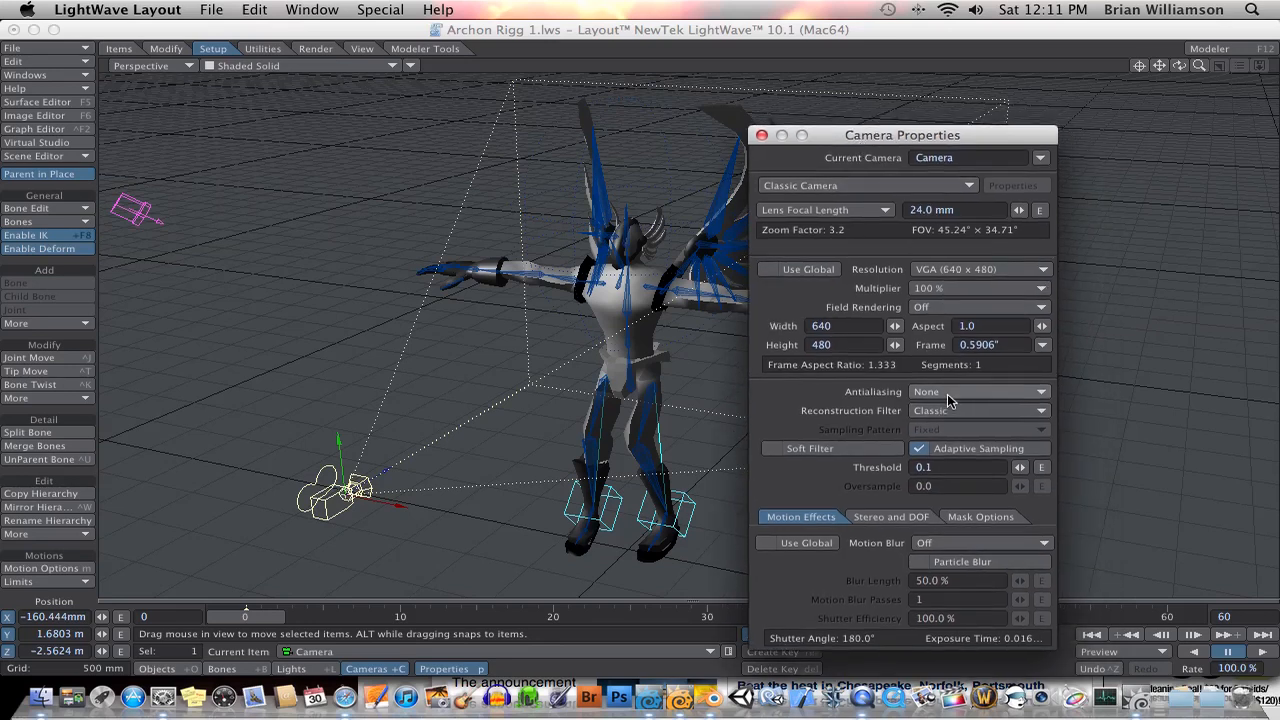
left_click(935, 188)
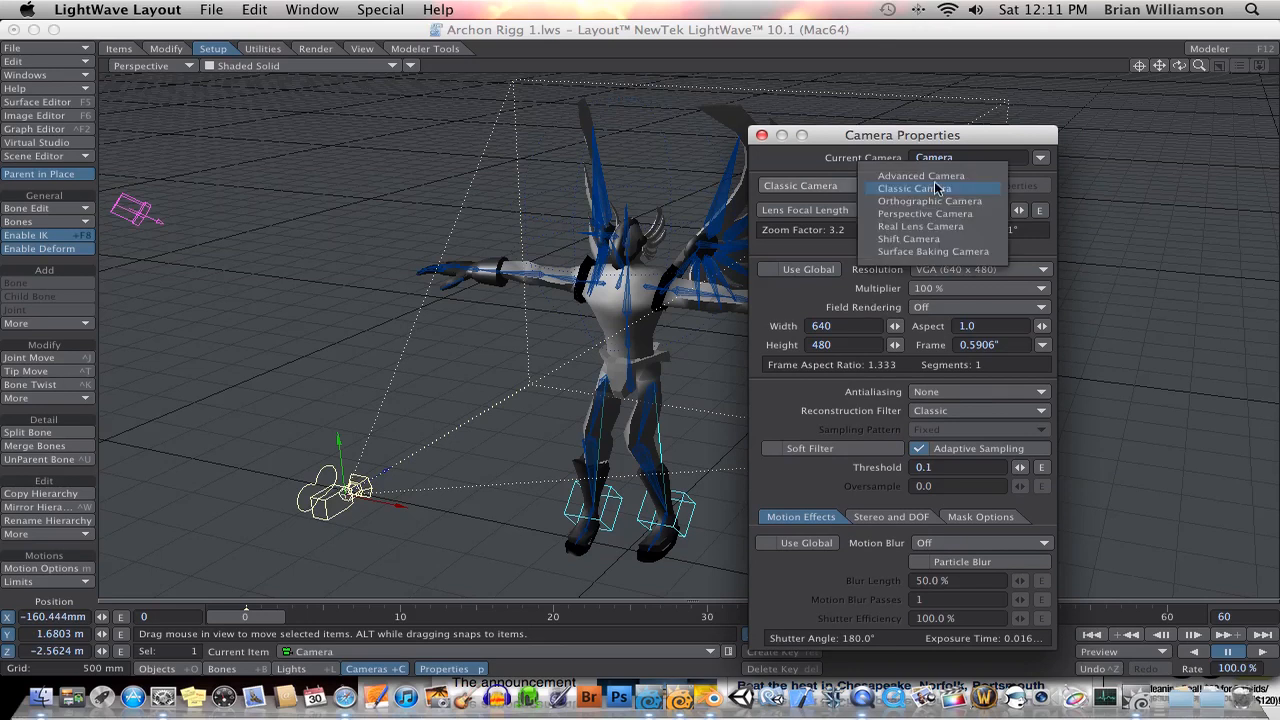
left_click(935, 226)
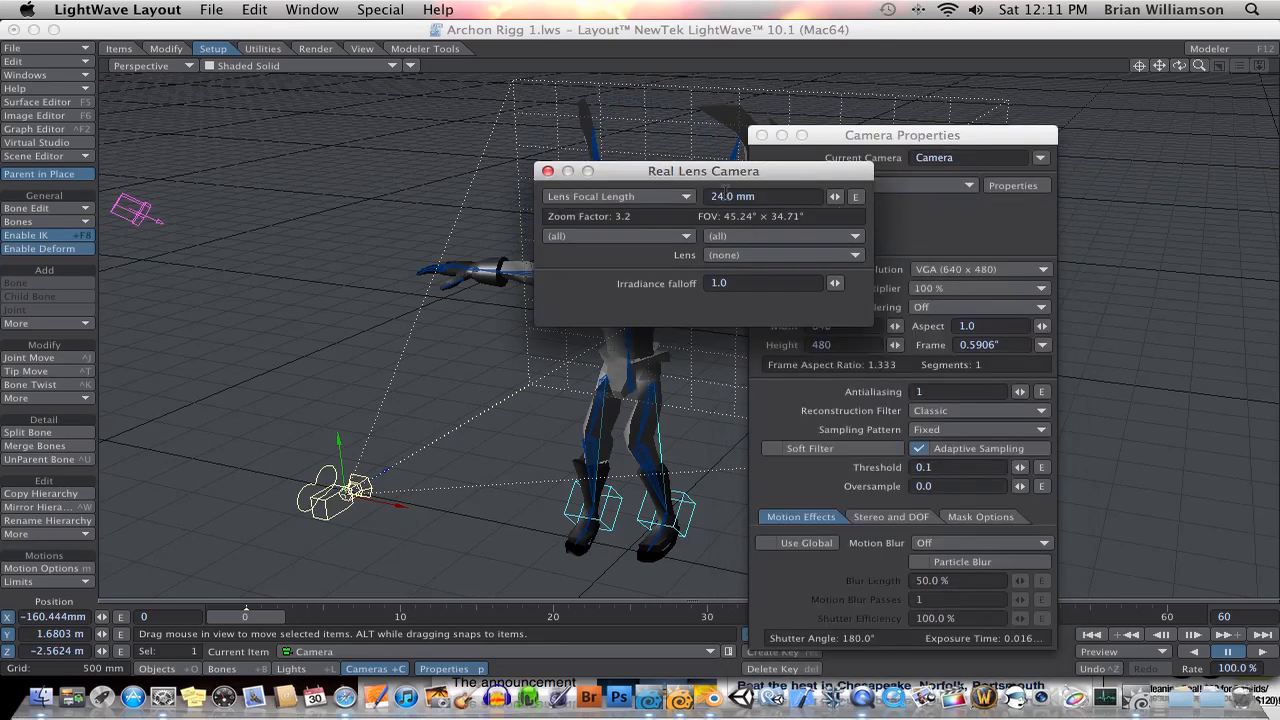
Set the real lens camera's make to Canon SLR and its model to EOS 300D, and close the camera properties
left_click(666, 236)
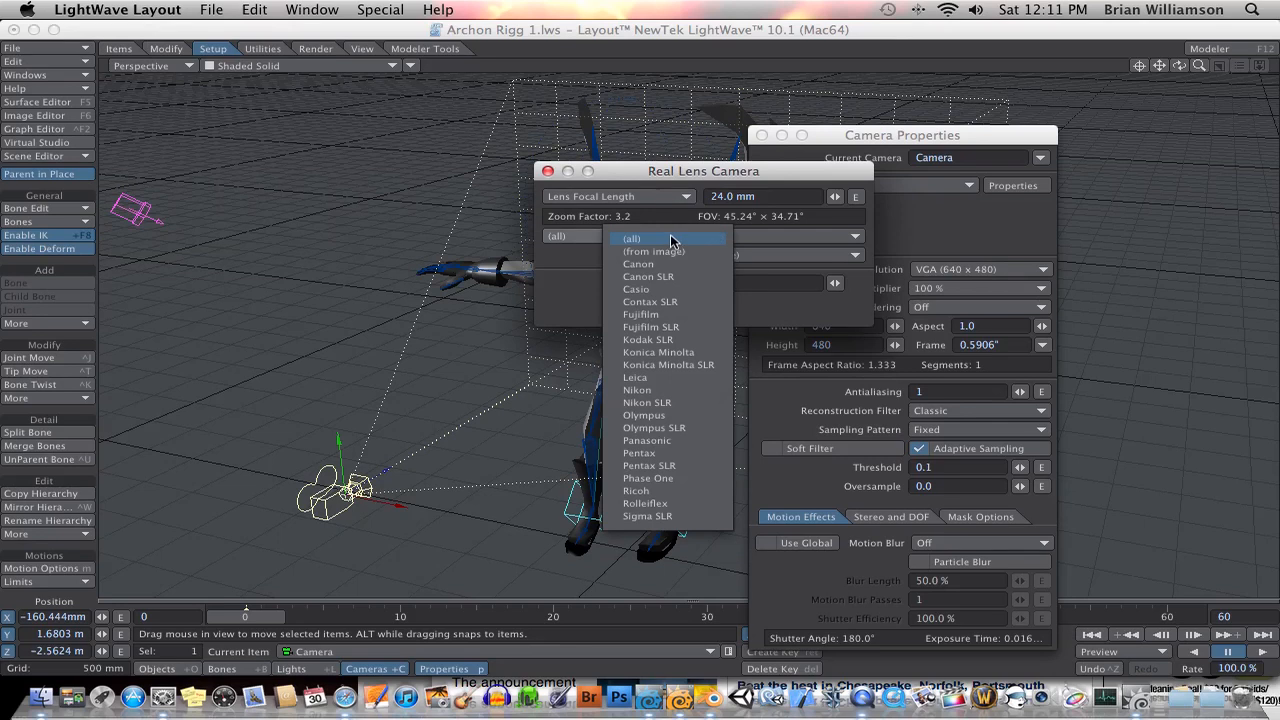
left_click(668, 277)
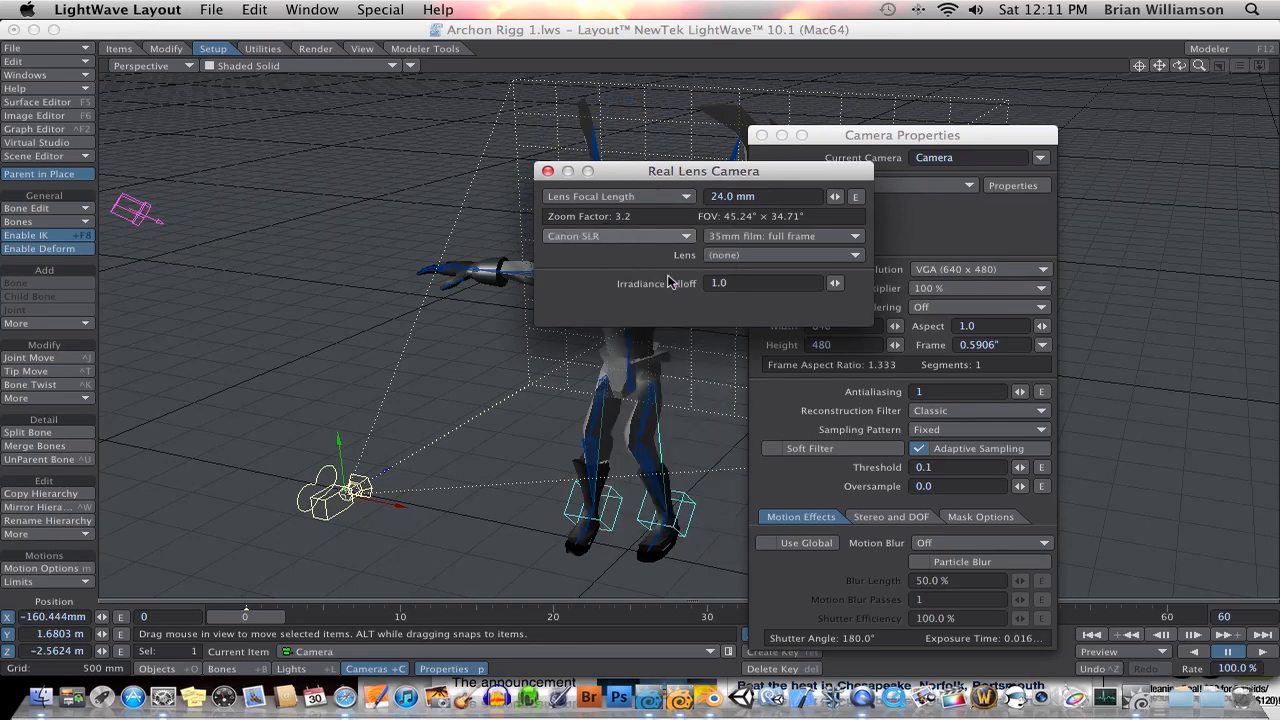
left_click(776, 238)
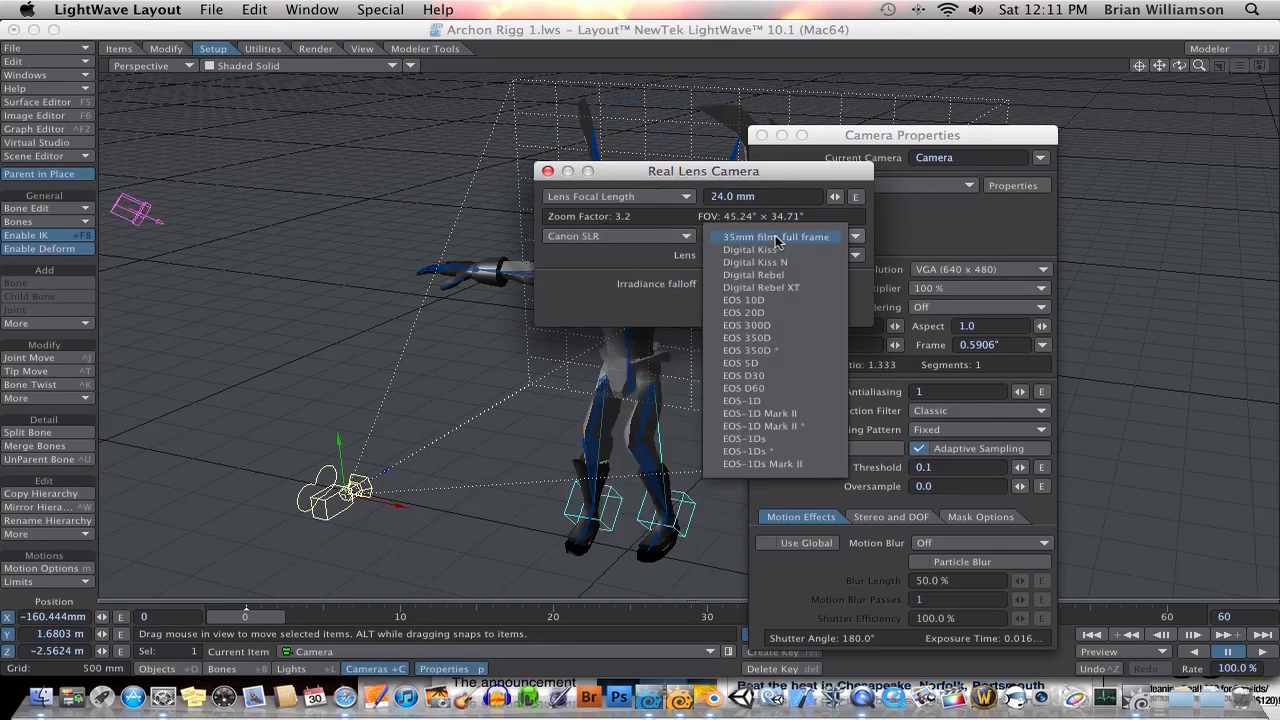
left_click(765, 325)
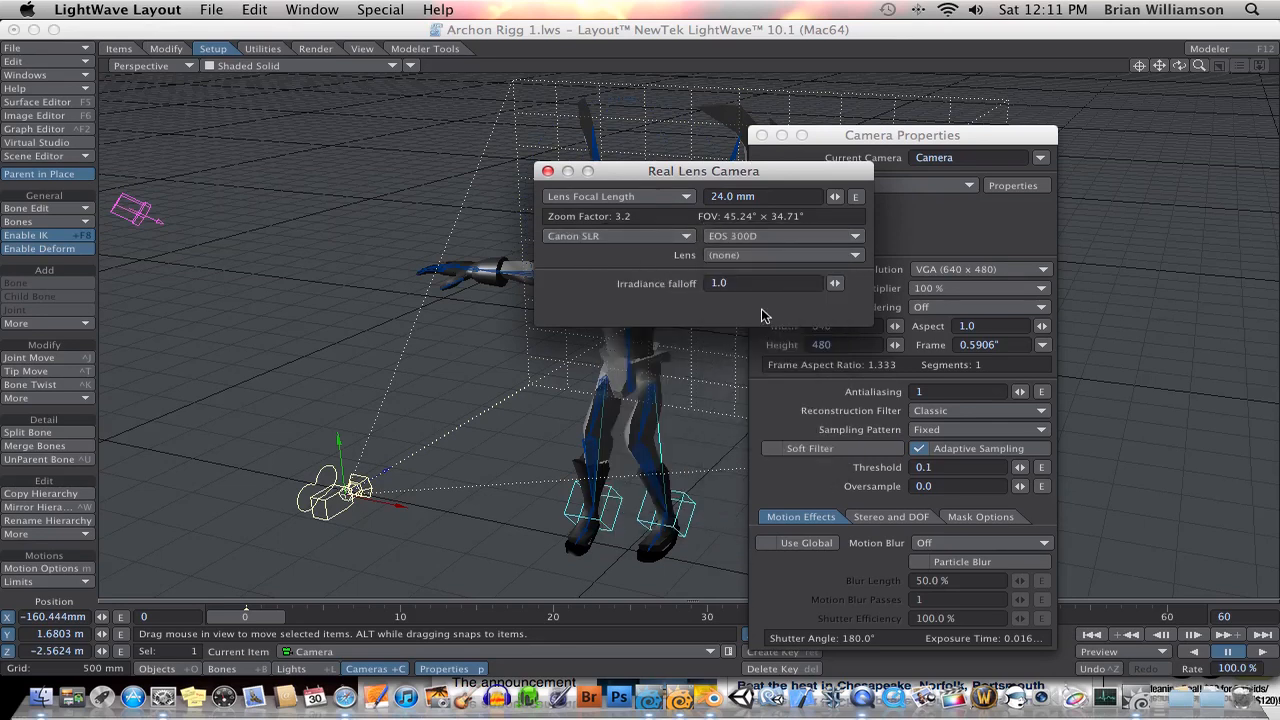
left_click(547, 172)
left_click_drag(826, 139, 843, 135)
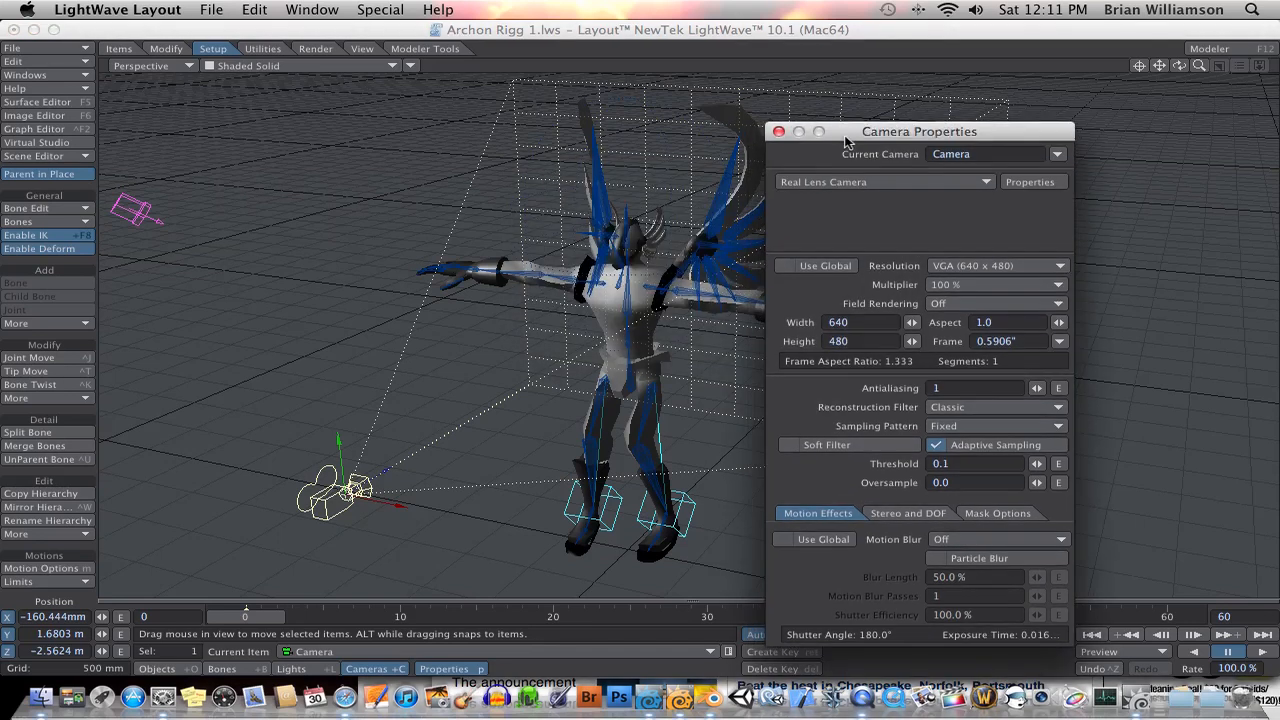
left_click(778, 131)
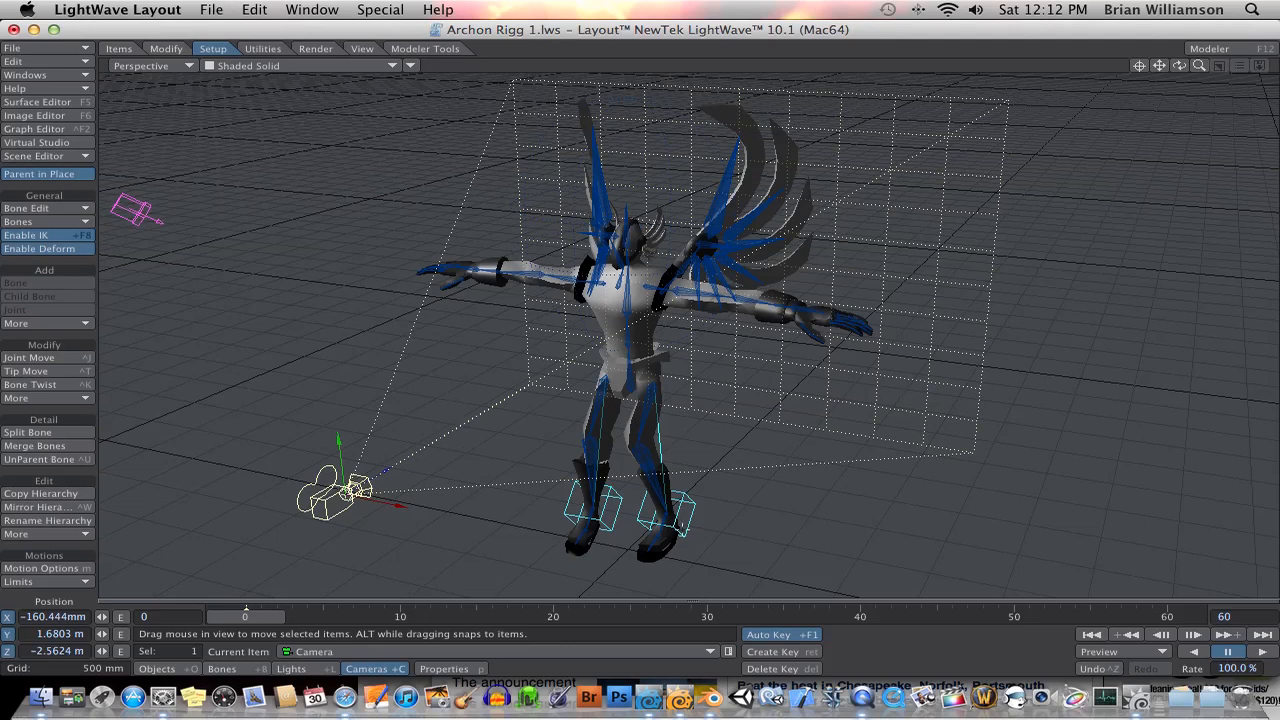
Lower the right leg target to about Y 162 mm and select the left leg target
left_click(700, 497)
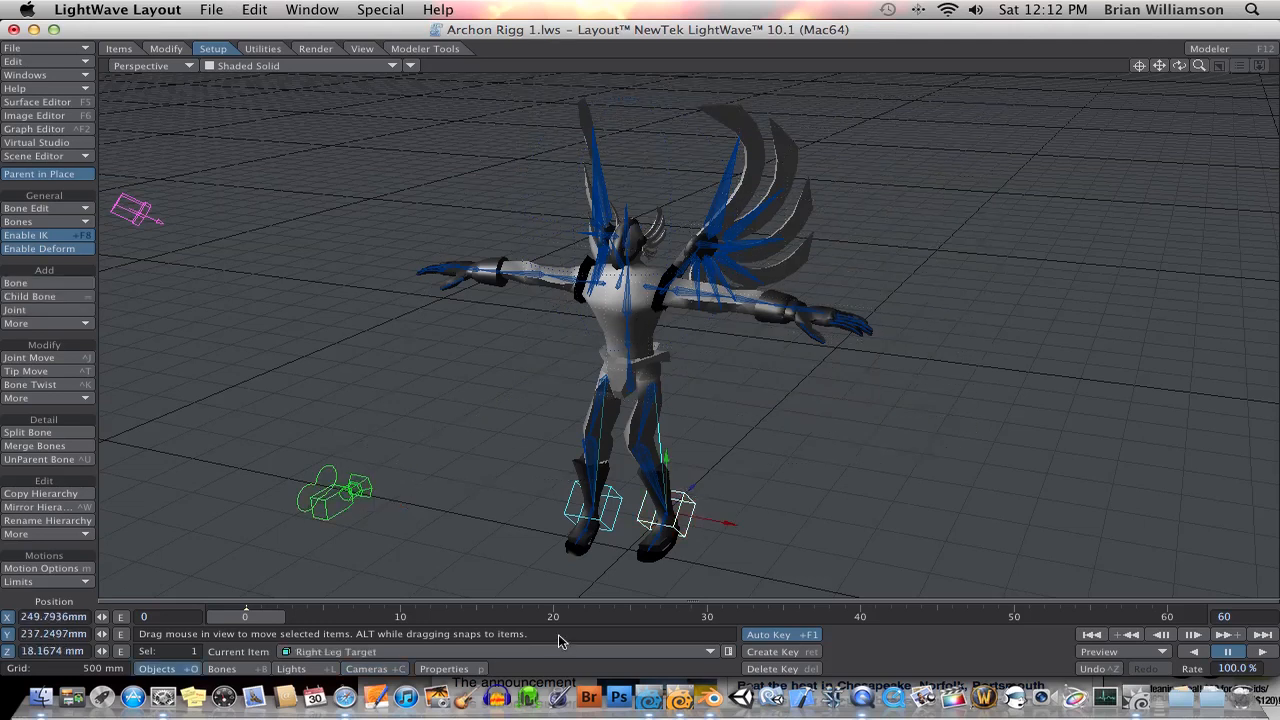
mouse_move(666, 458)
left_mouse_down()
mouse_move(666, 413)
mouse_move(666, 465)
left_mouse_up()
left_click(606, 492)
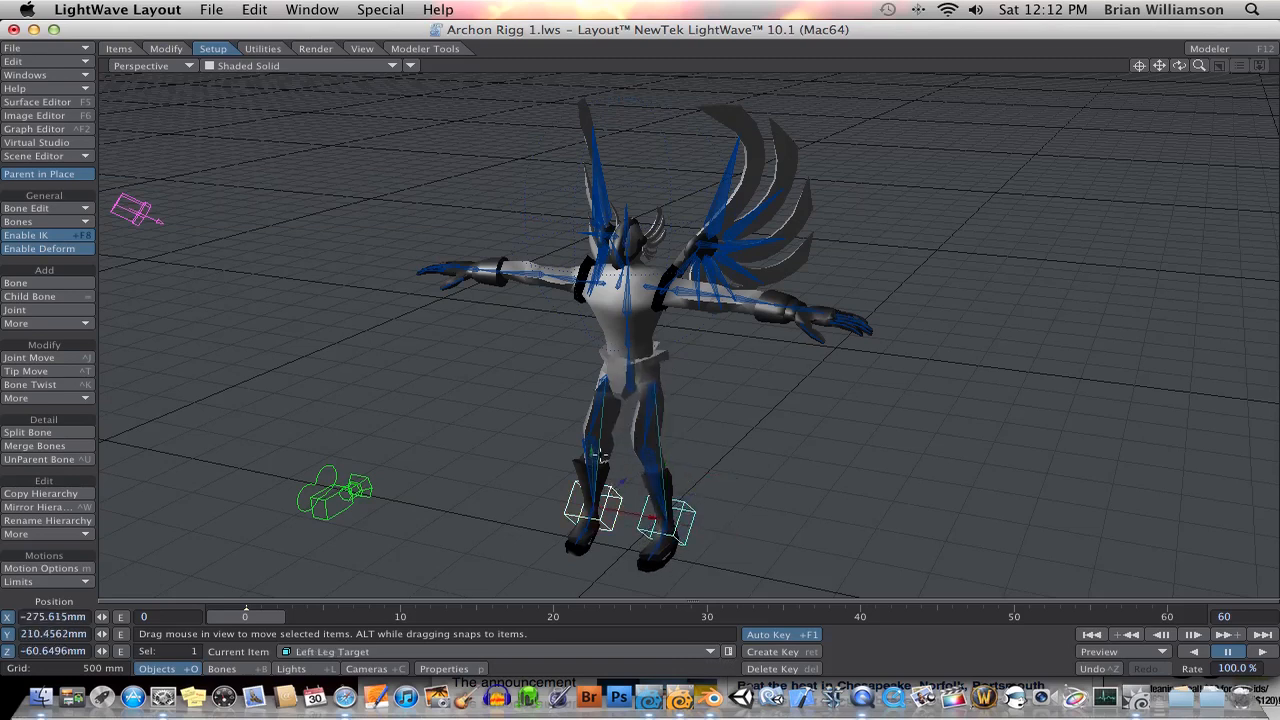
Lower the left leg target until the left leg is nearly straight, and select the right leg target
left_click_drag(606, 405, 638, 398, "alt")
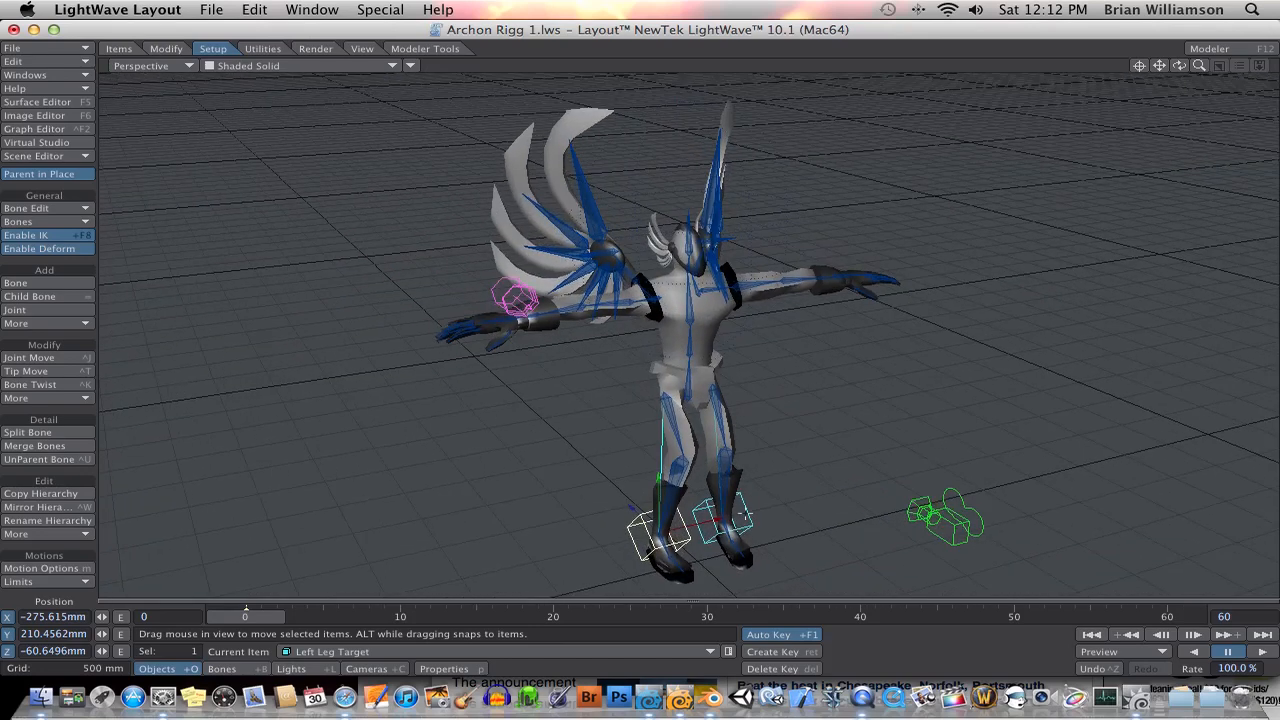
left_click_drag(772, 472, 713, 443, "alt+shift")
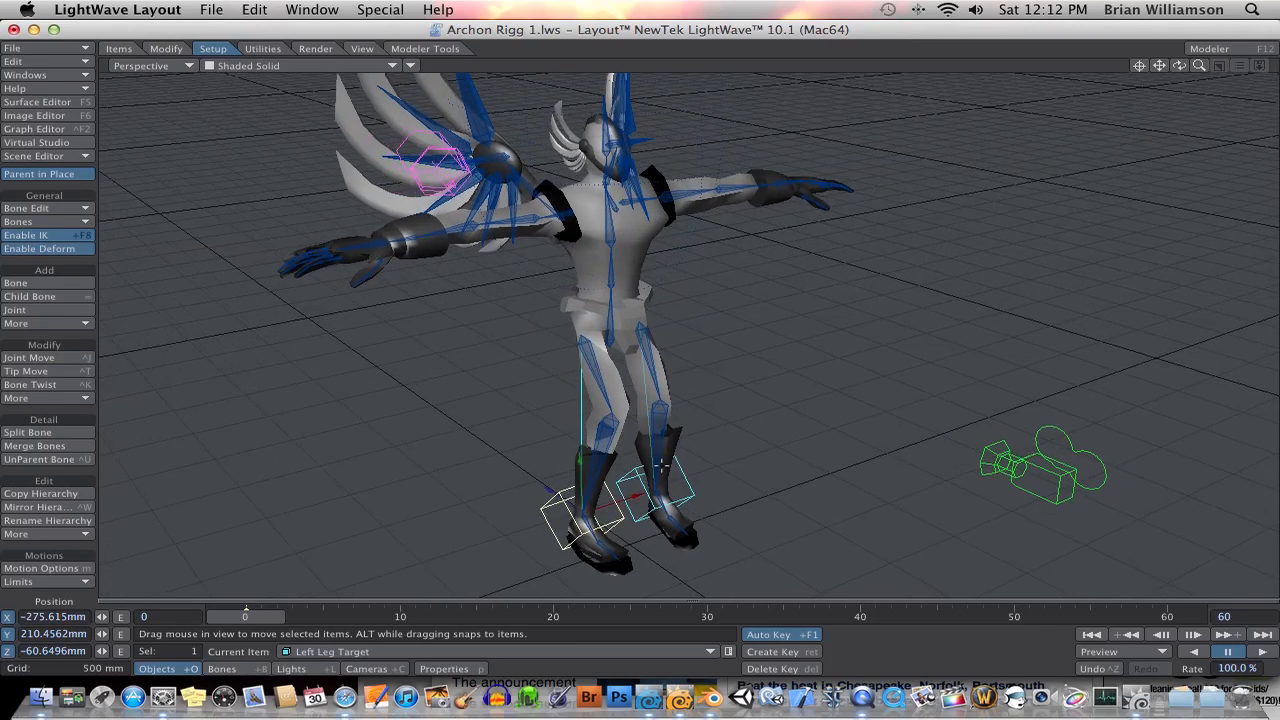
left_click_drag(560, 490, 438, 434)
mouse_move(662, 440)
left_mouse_down()
mouse_move(592, 441)
mouse_move(672, 442)
left_mouse_up()
mouse_move(602, 391)
left_mouse_down()
mouse_move(602, 362)
mouse_move(601, 393)
left_mouse_up()
mouse_move(669, 421)
left_mouse_down()
mouse_move(697, 418)
mouse_move(668, 420)
left_mouse_up()
left_click_drag(604, 369, 632, 320)
key("Down")
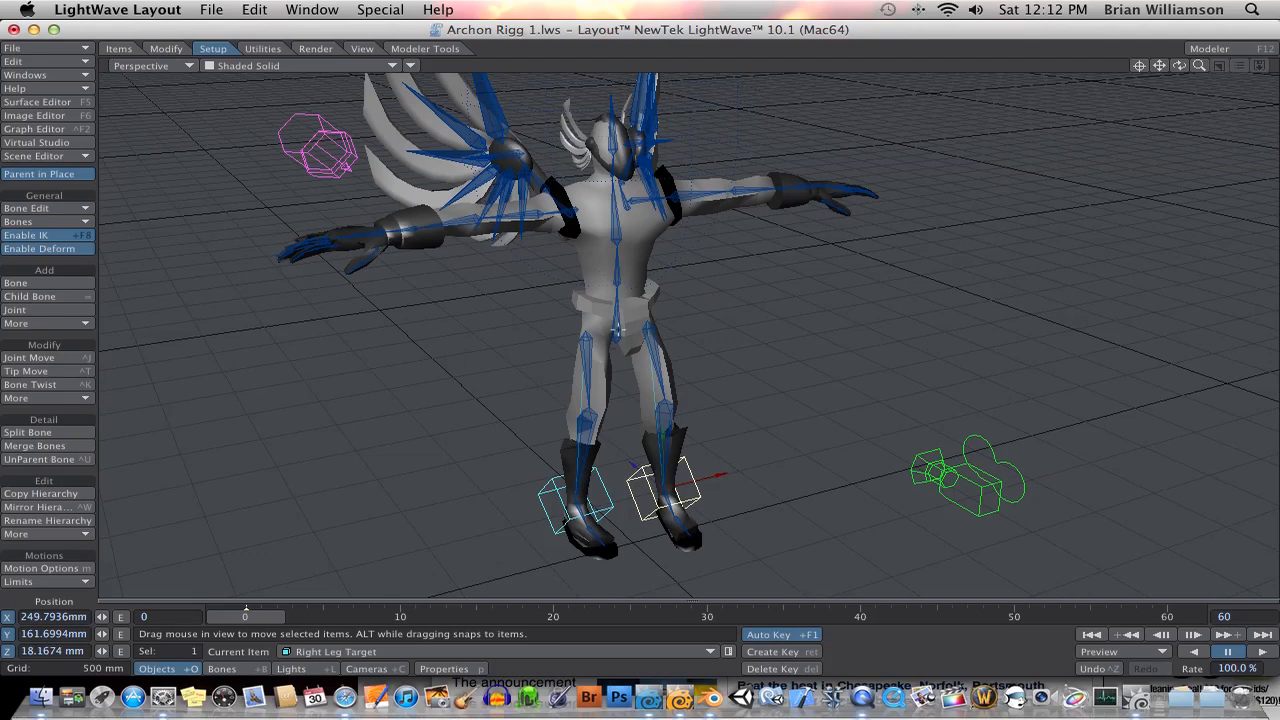
left_click_drag(686, 512, 686, 511)
Change the item selection to bones and move the Pelvis bone to about X -14 mm, Y 1.105 m, Z 34 mm
key("shift+b")
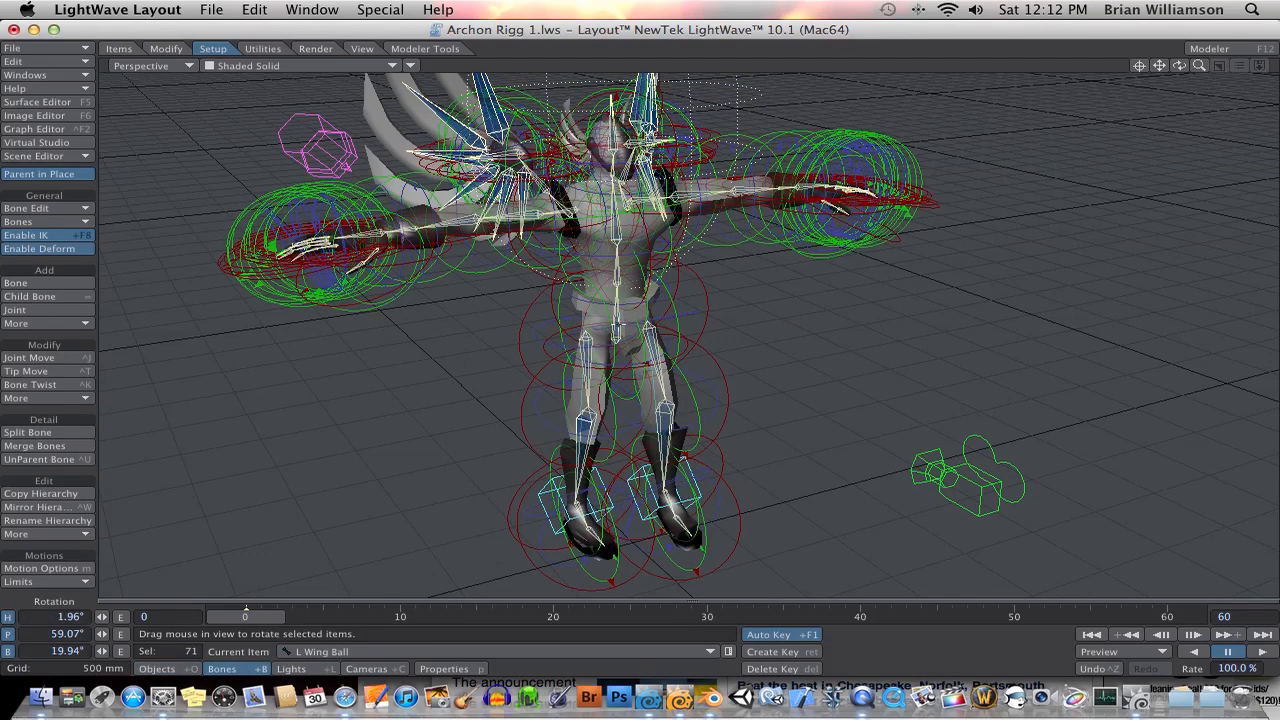
left_click(615, 333)
key("t")
left_click_drag(616, 290, 617, 378)
mouse_move(633, 357)
left_mouse_down()
mouse_move(633, 341)
mouse_move(633, 372)
mouse_move(633, 311)
mouse_move(633, 370)
mouse_move(633, 345)
mouse_move(633, 362)
mouse_move(616, 348)
left_mouse_up()
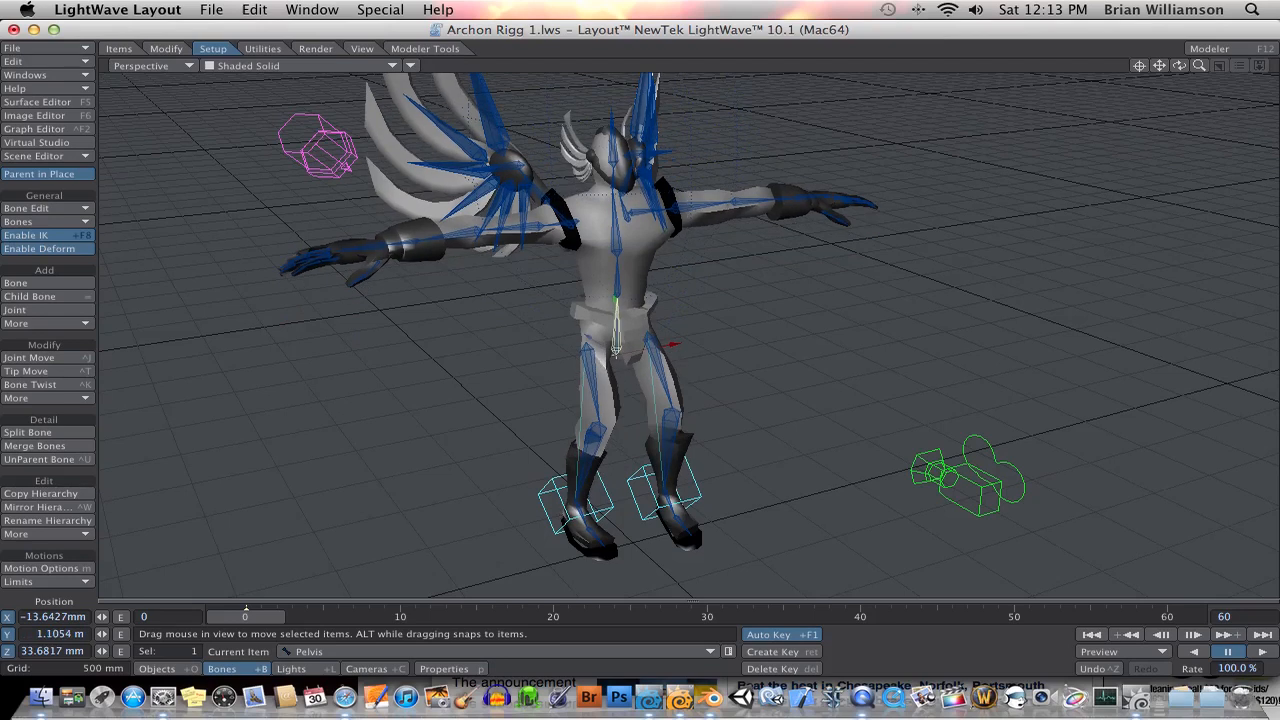
Select the R Bicep bone and rotate it down to about heading 6°, pitch 60°, bank -6°
left_click(686, 206)
key("y")
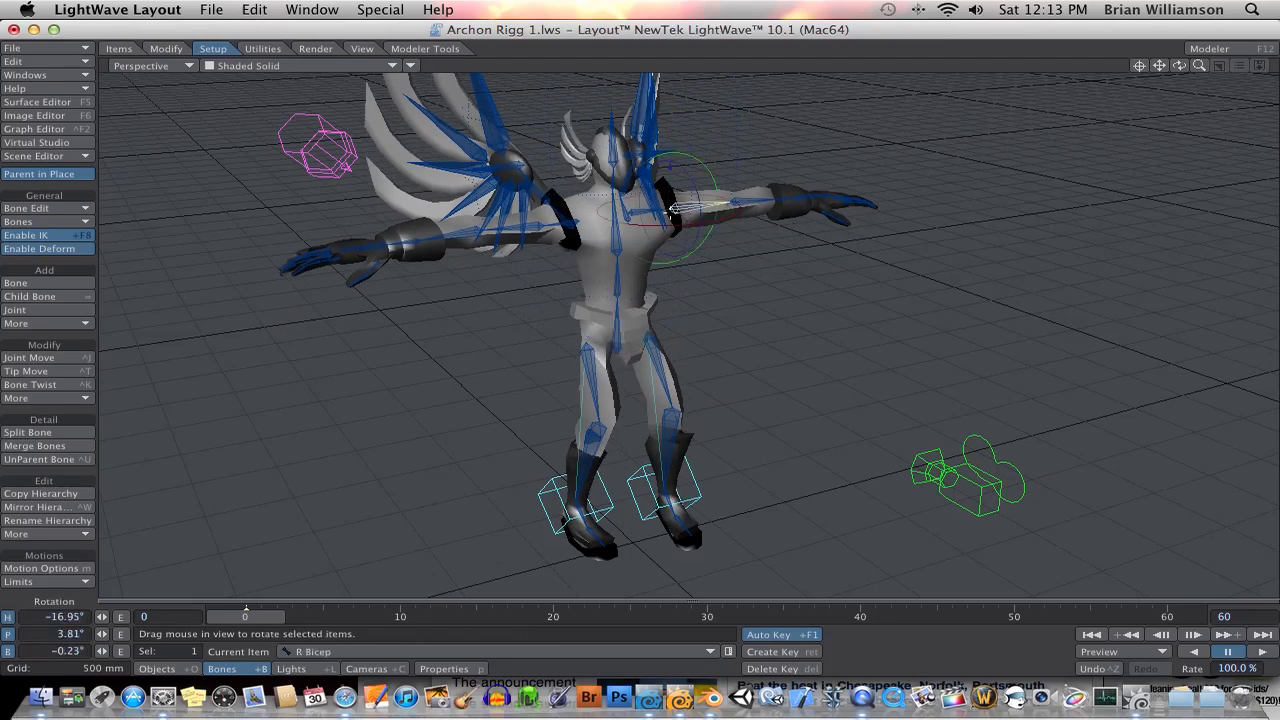
left_click_drag(686, 511, 515, 525, "alt")
left_click_drag(711, 266, 707, 308, "alt")
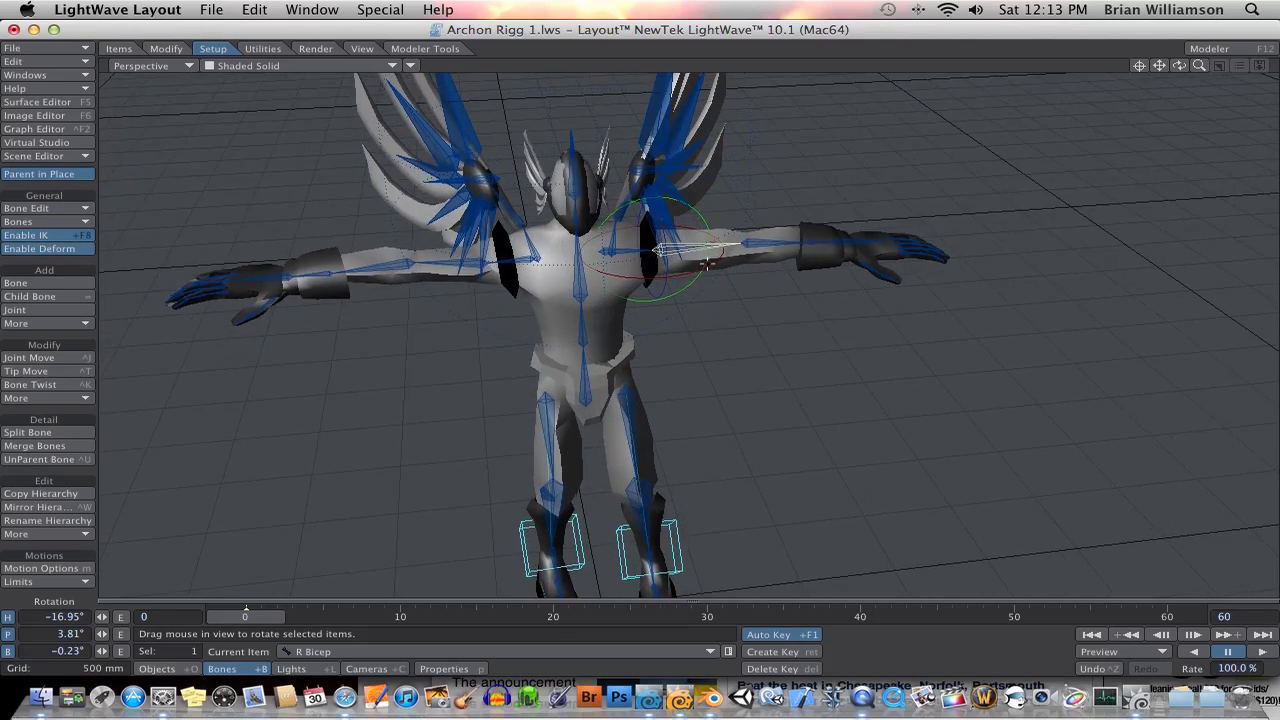
left_click_drag(704, 211, 652, 258, "alt")
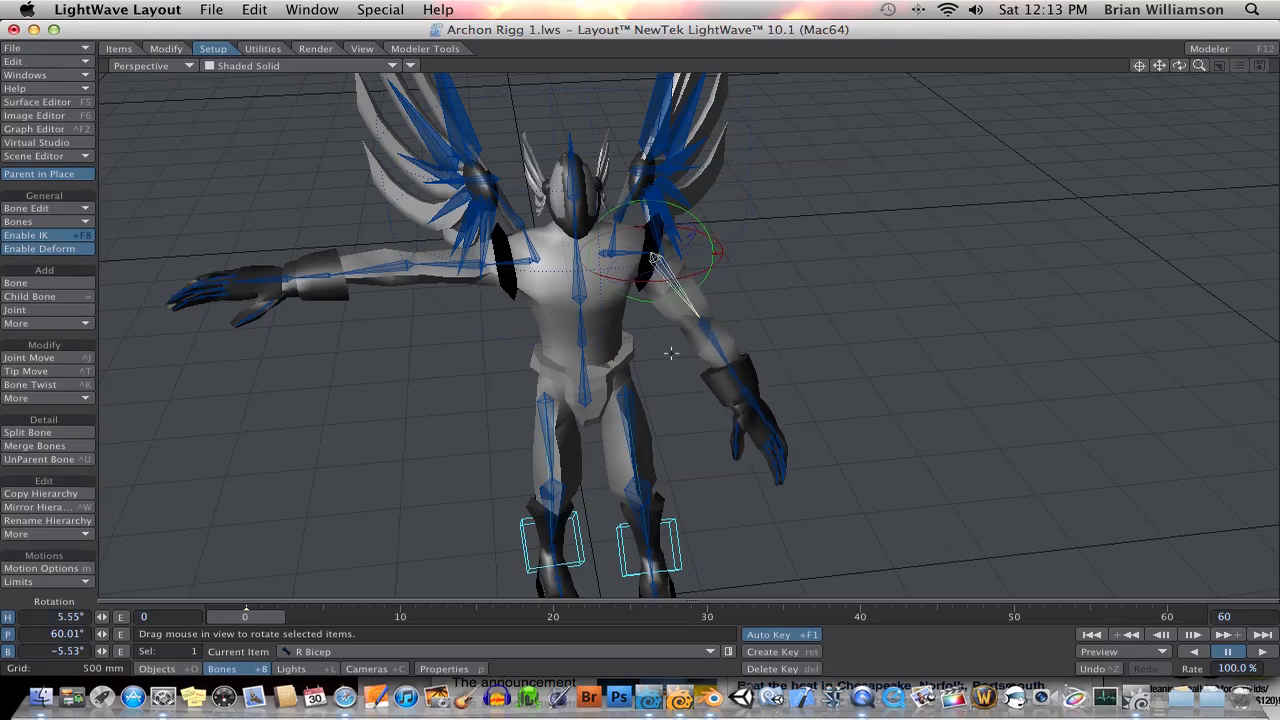
Rotate the R Bicep bone back up to about heading 7°, pitch 8°, bank -8°
left_click_drag(652, 258, 672, 280)
left_click_drag(677, 206, 672, 205)
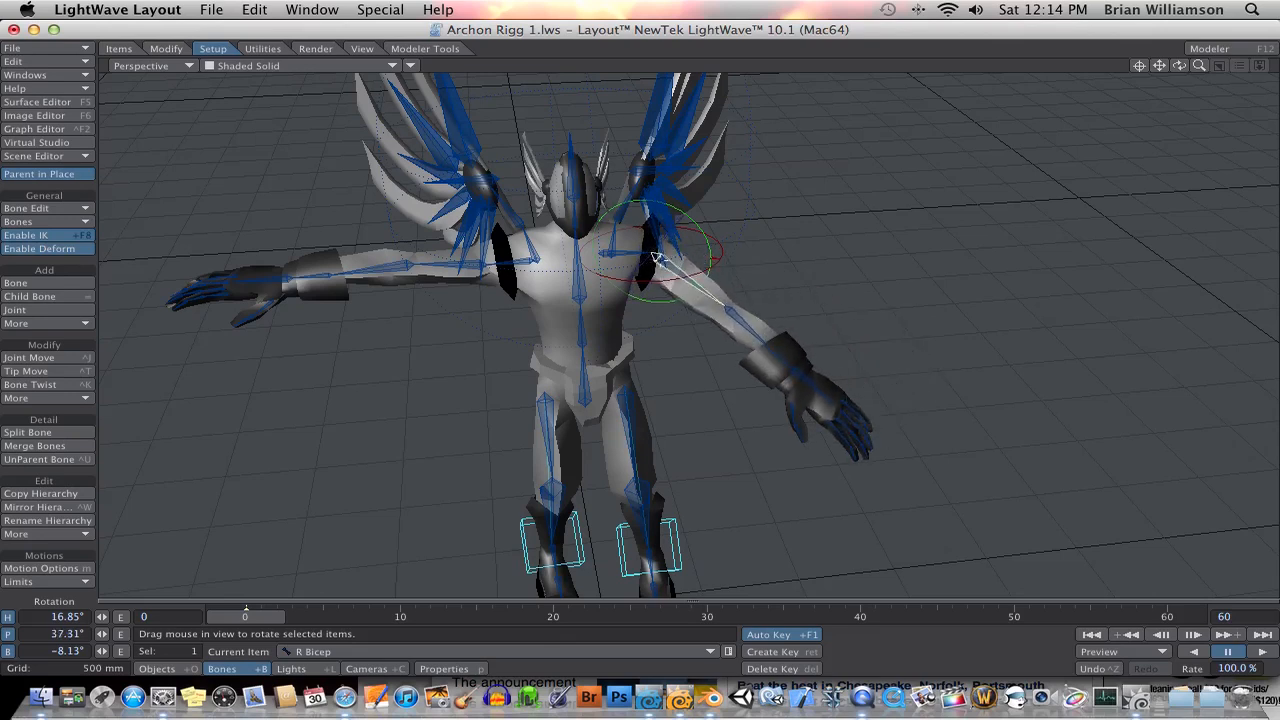
left_click_drag(666, 285, 632, 285)
left_click_drag(699, 219, 699, 219)
left_click_drag(668, 348, 644, 346, "alt")
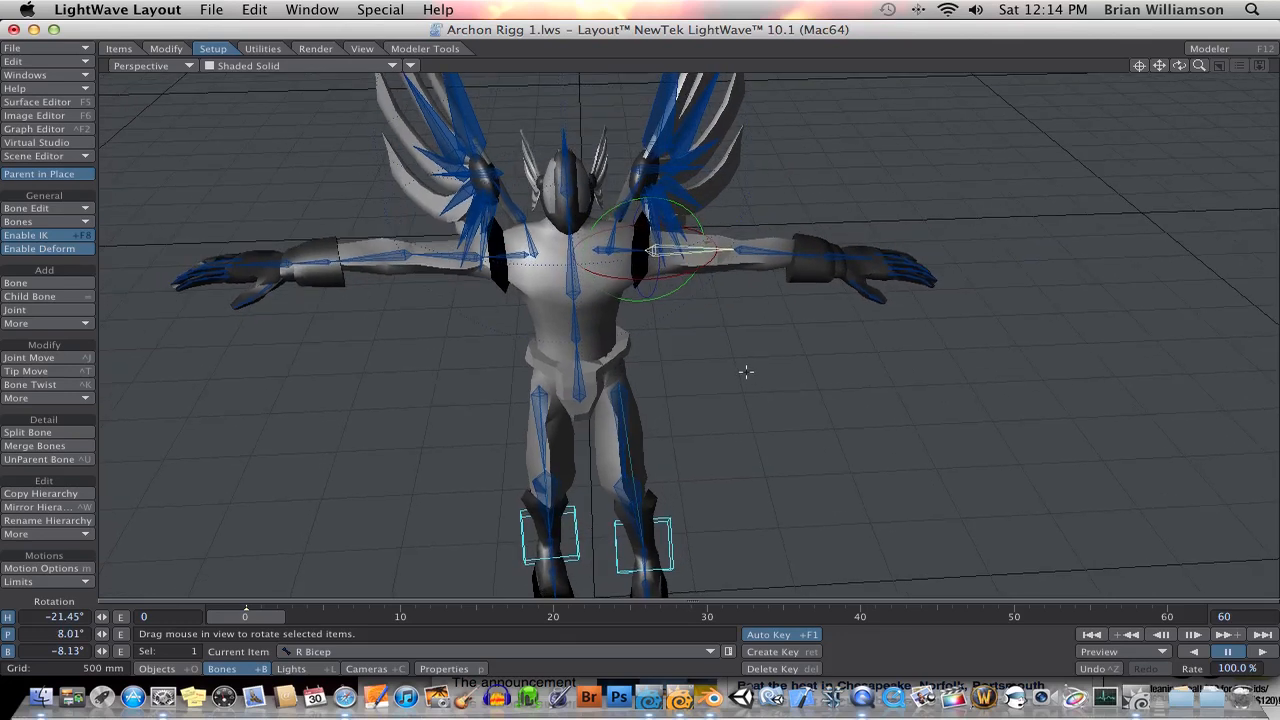
left_click_drag(693, 273, 643, 578)
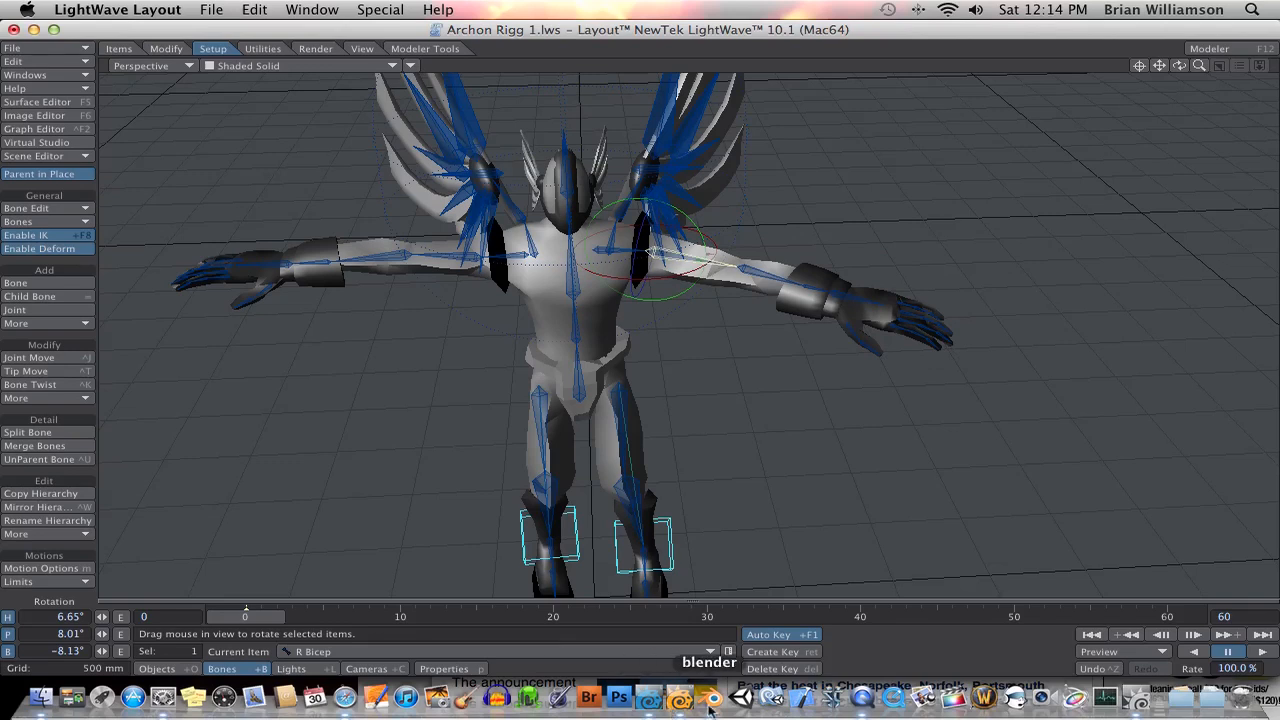
Switch to Blender, select the Tyreal character's armature and put it in Pose Mode
left_click(710, 697)
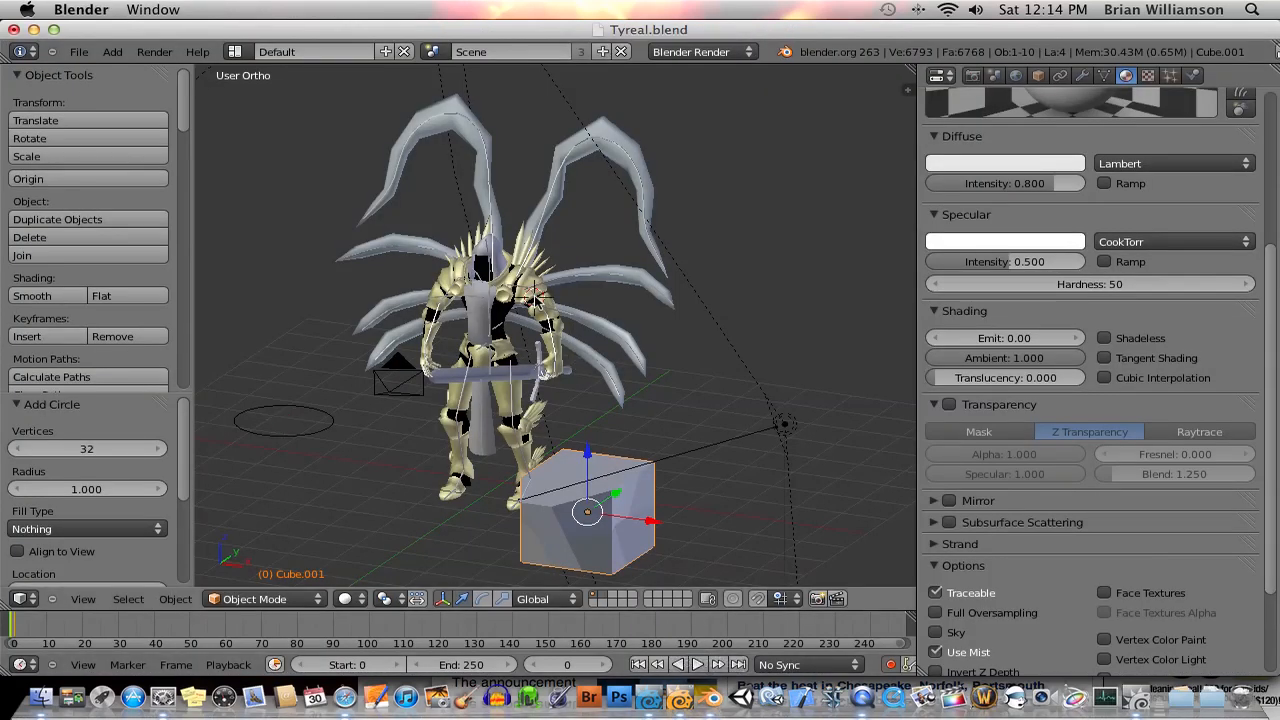
right_click(534, 298)
middle_click_drag(651, 305, 577, 304)
scroll(575, 304, "up", 2)
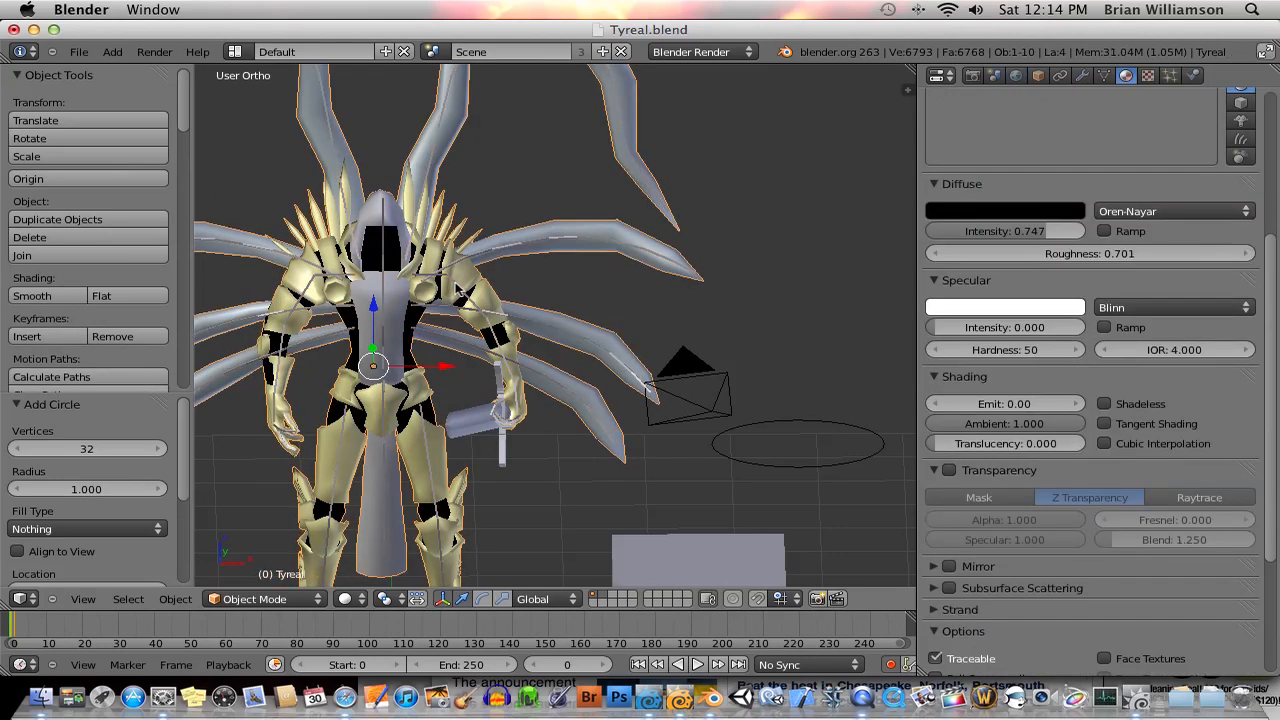
right_click(456, 289)
left_click(290, 599)
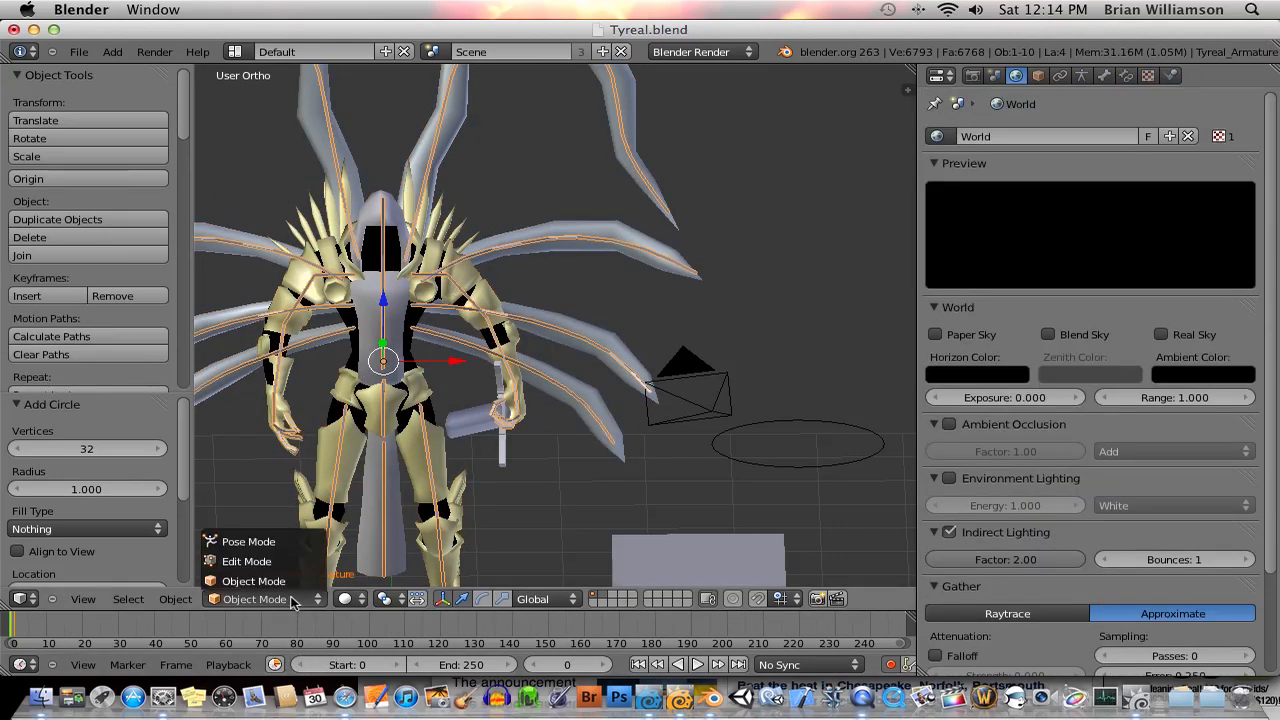
left_click(272, 541)
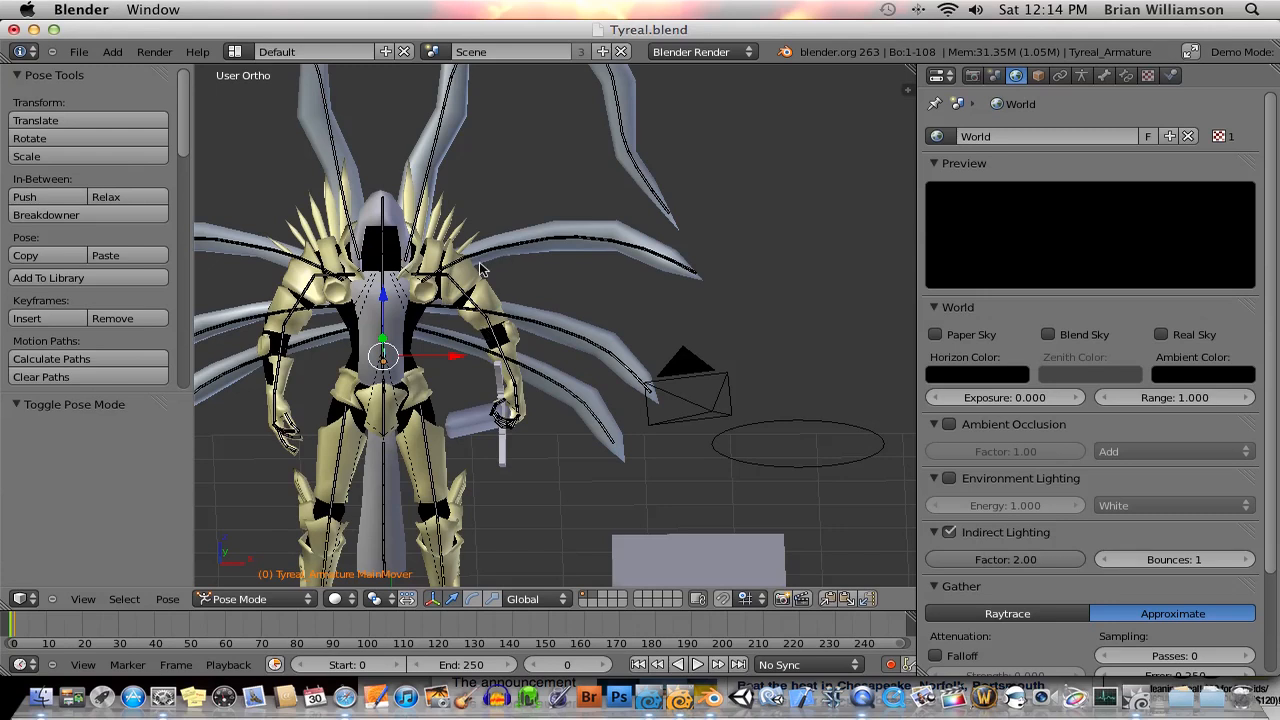
Select the Bicep.L bone and rotate it in Local orientation so the sword arm swings in front of the body
right_click(456, 289)
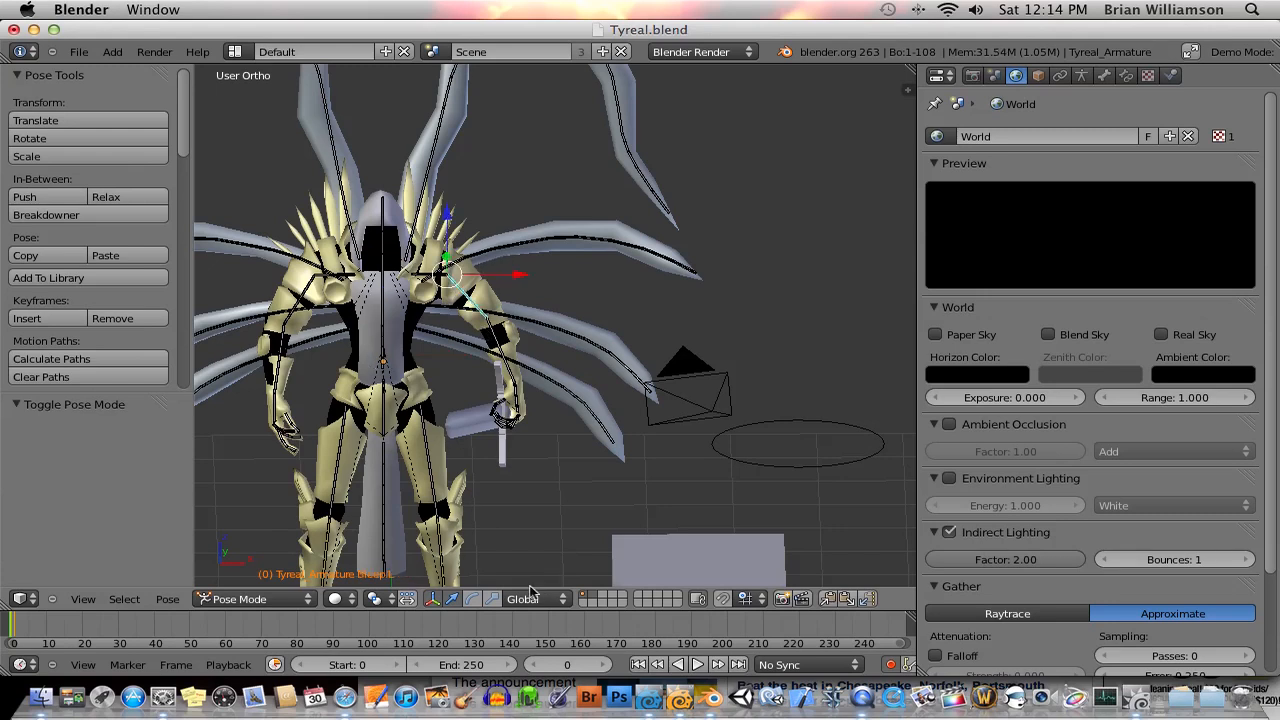
left_click(473, 599)
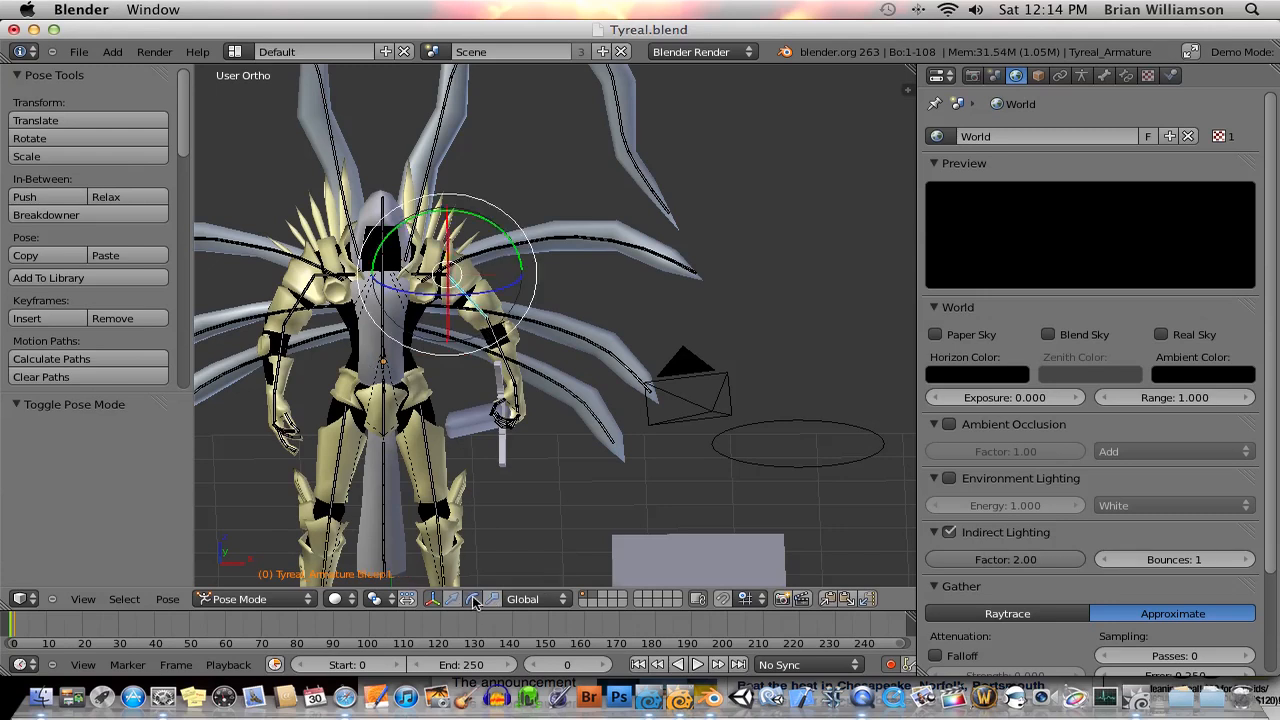
left_click(545, 600)
left_click(520, 561)
middle_click_drag(500, 352, 432, 347)
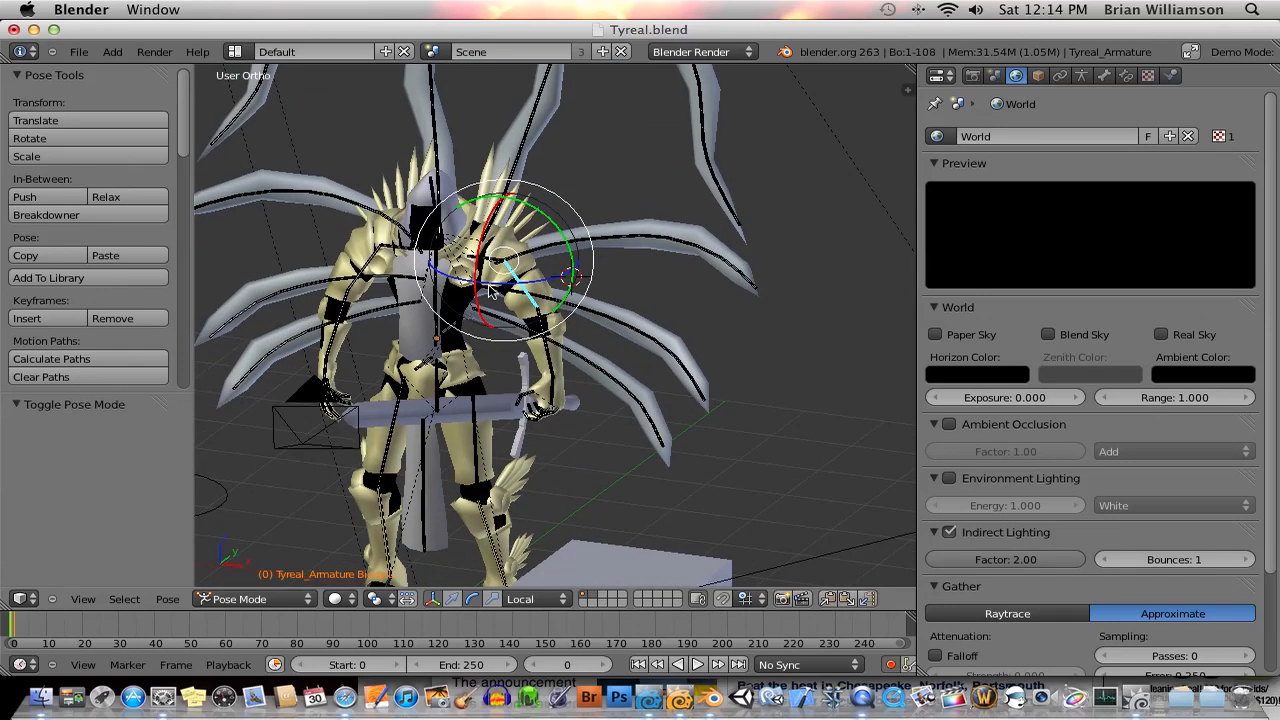
mouse_move(499, 283)
left_mouse_down()
mouse_move(567, 326)
mouse_move(503, 296)
left_mouse_up()
left_click_drag(483, 250, 481, 309)
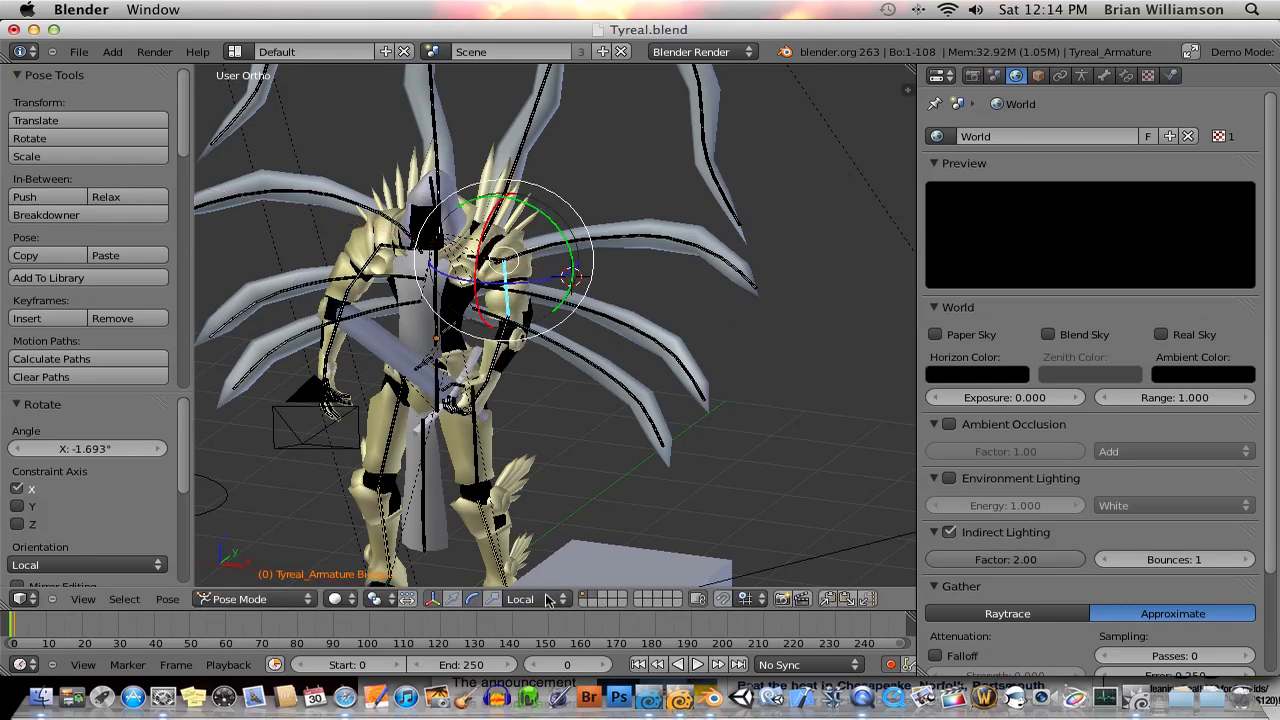
Change the transform orientation to Normal and raise the sword arm by rotating Bicep.L about -48° around Z
left_click(548, 599)
left_click(527, 522)
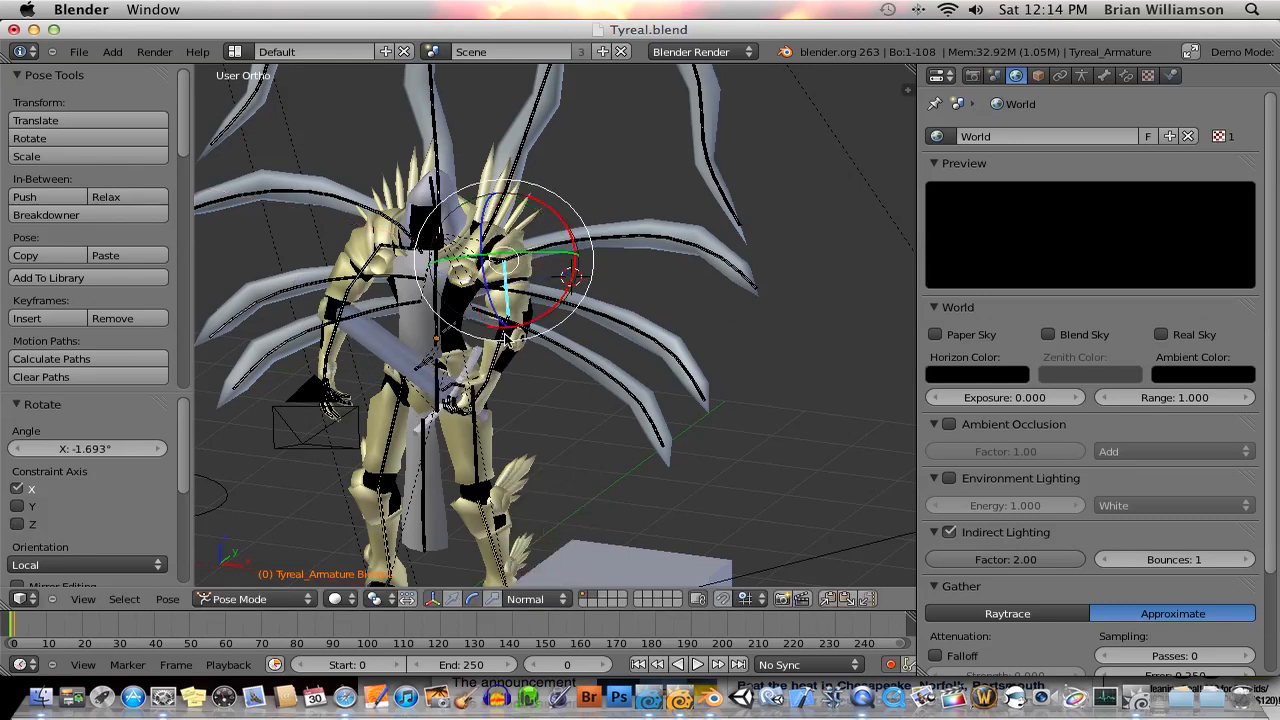
left_click_drag(484, 292, 485, 293)
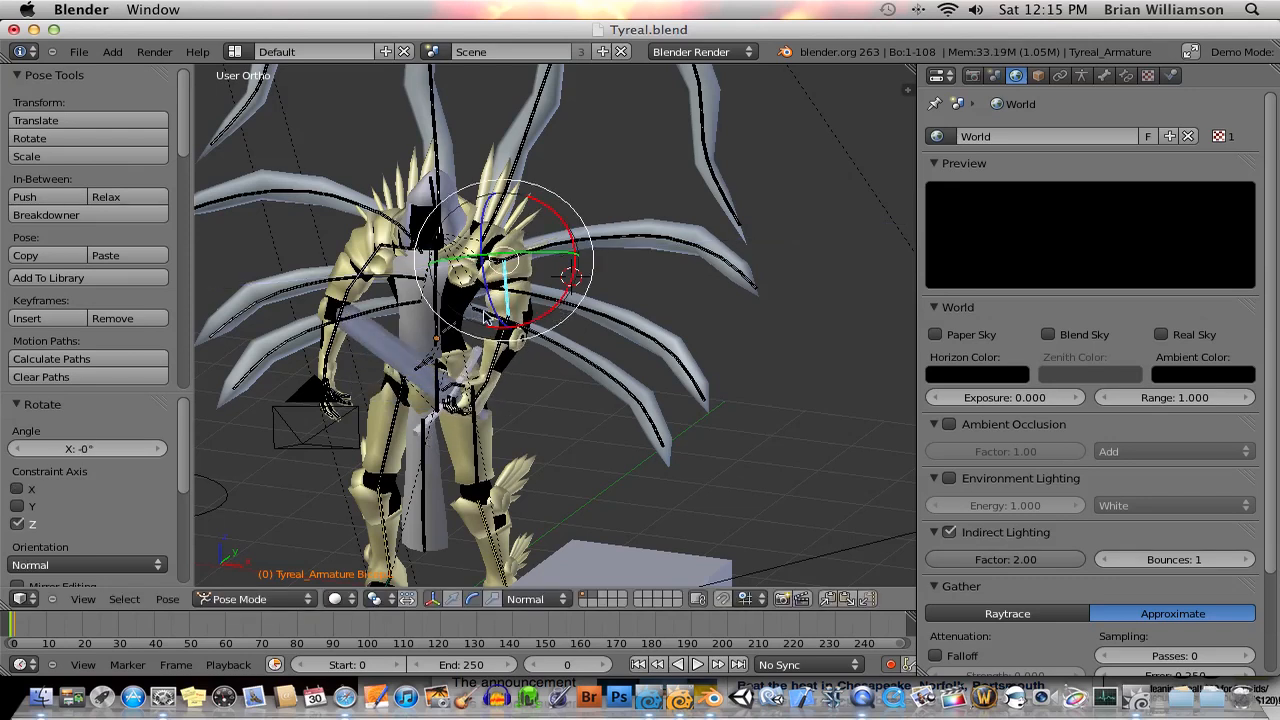
middle_click_drag(487, 318, 487, 307)
left_click_drag(562, 221, 599, 188)
left_click_drag(531, 293, 594, 272)
Select the left shoulder bone and rotate it about -14° around Y and about 17° around Z
right_click(586, 252)
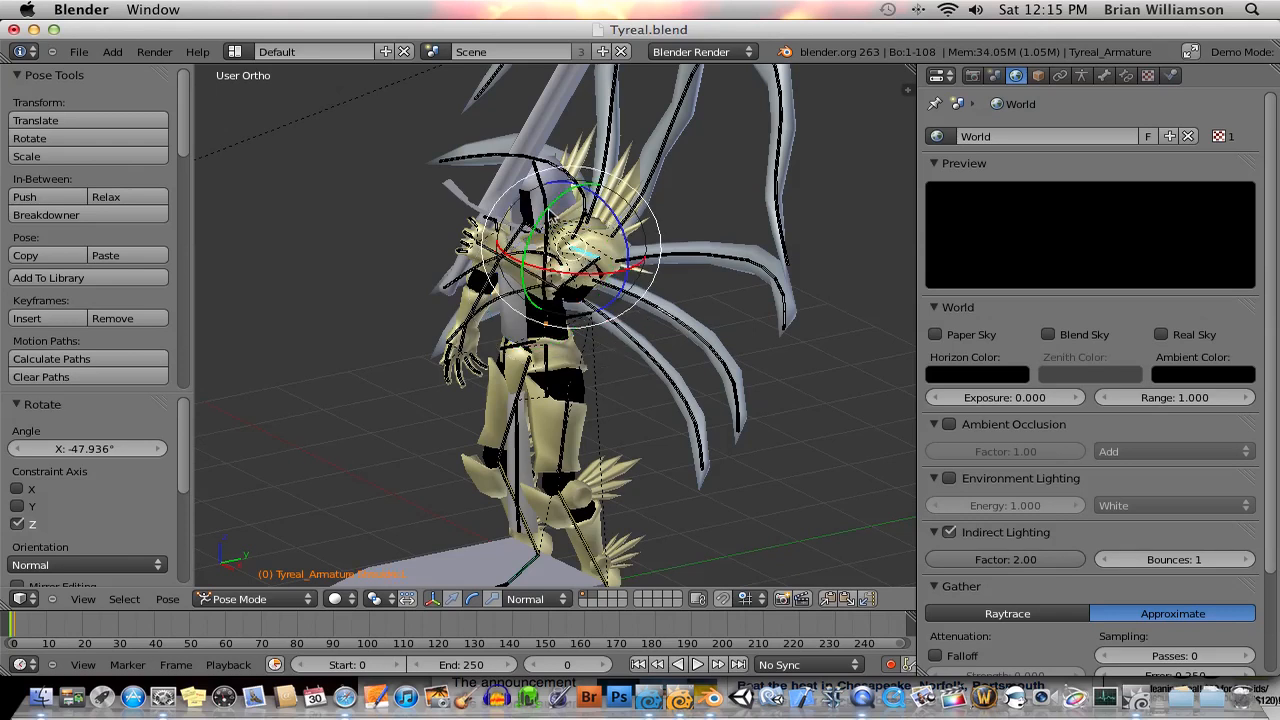
key("r")
key("y")
left_click(610, 232)
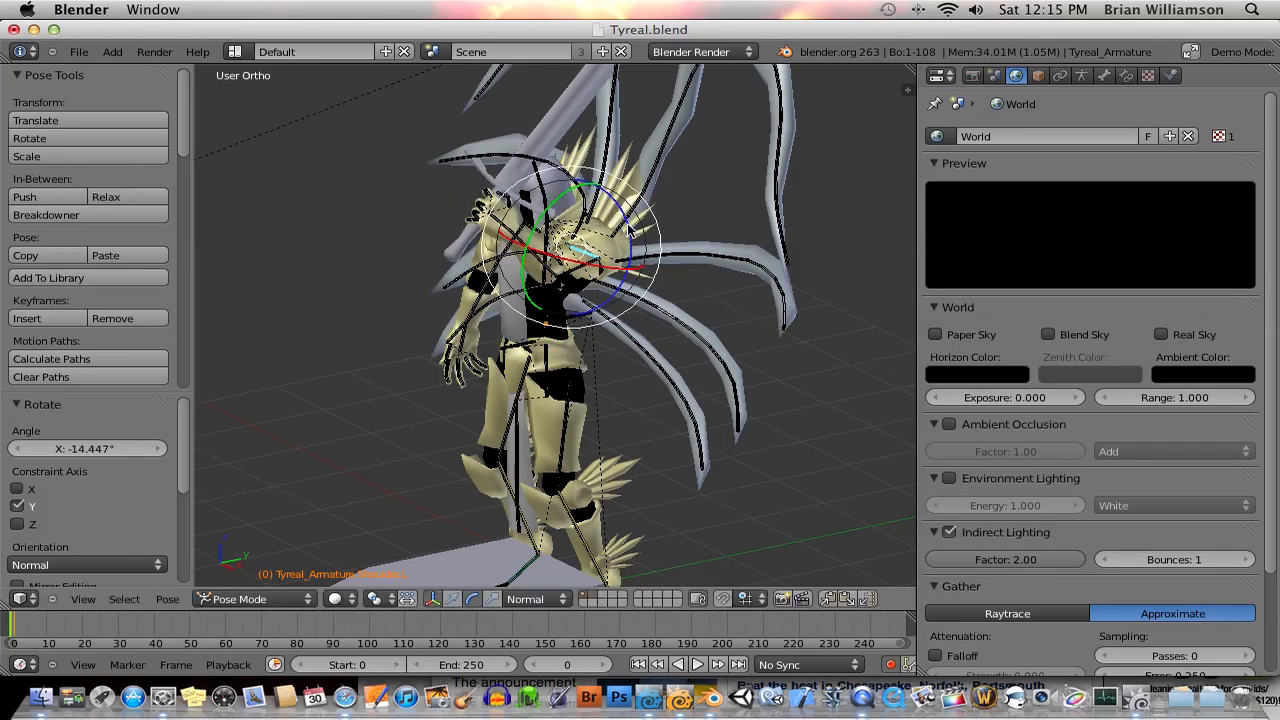
key("r")
key("z")
left_click(585, 262)
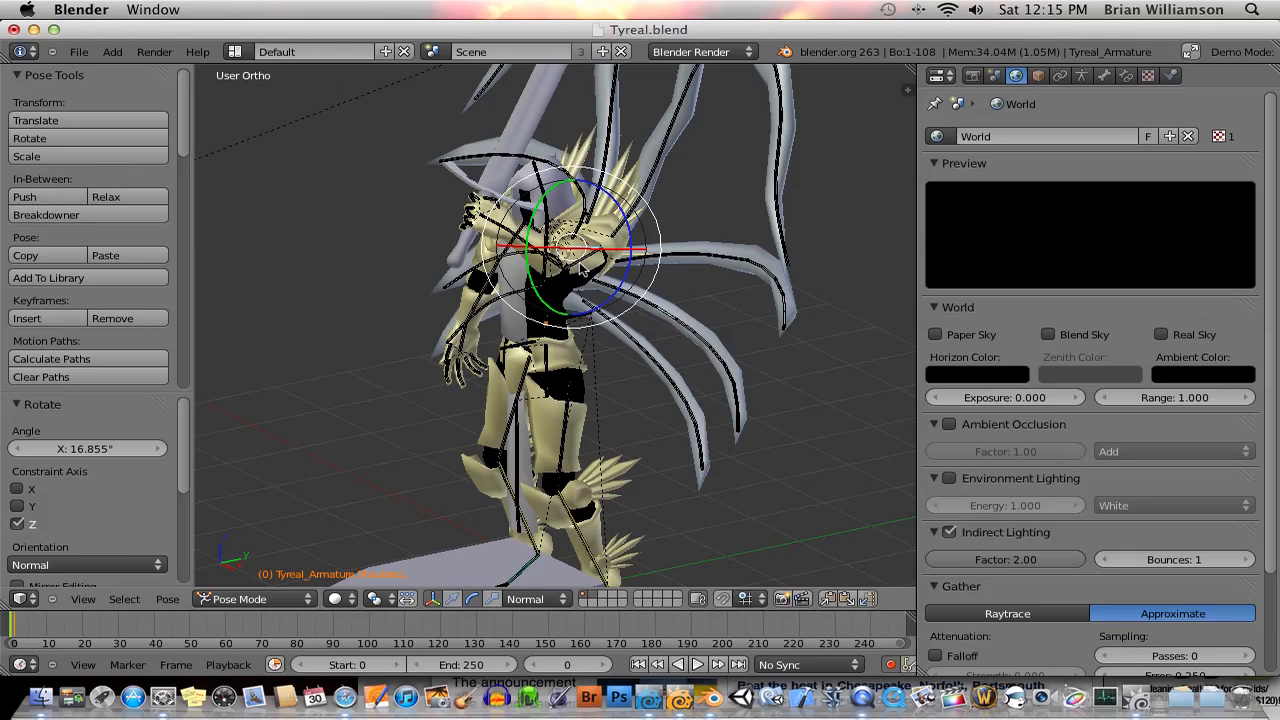
Select the Bicep.L bone again and rotate it about 16° around its X axis
right_click(586, 263)
left_click_drag(621, 248, 637, 254)
middle_click_drag(588, 294, 690, 294)
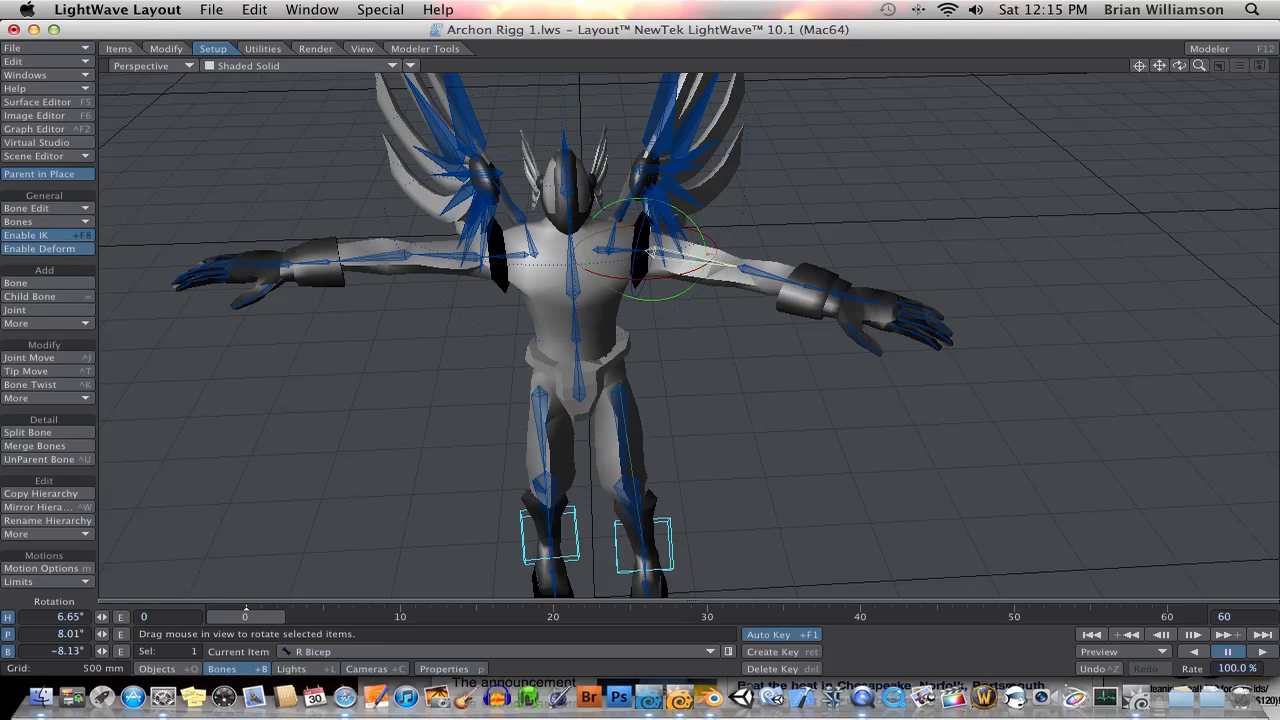
Switch to LightWave Layout and rotate the R Bicep bone to about heading 15°, pitch 65°, bank 1°
mouse_move(648, 252)
left_mouse_down()
mouse_move(675, 274)
mouse_move(647, 257)
left_mouse_up()
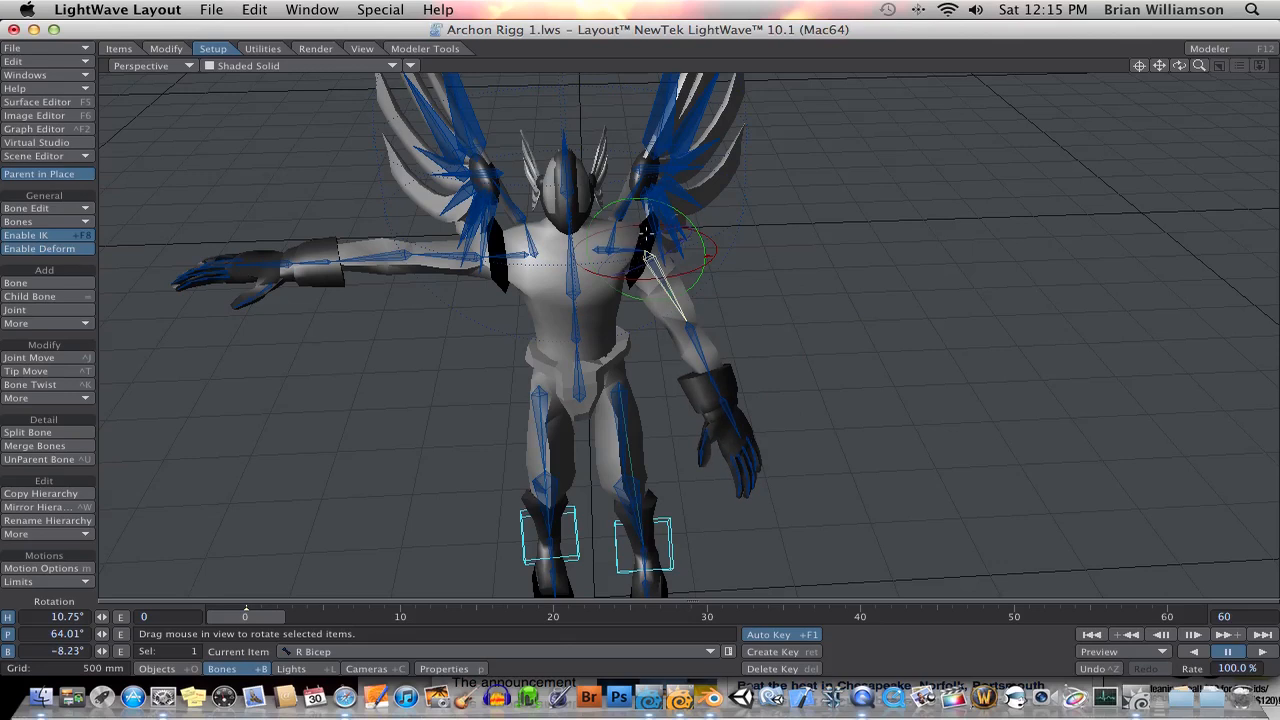
left_click_drag(648, 256, 648, 257)
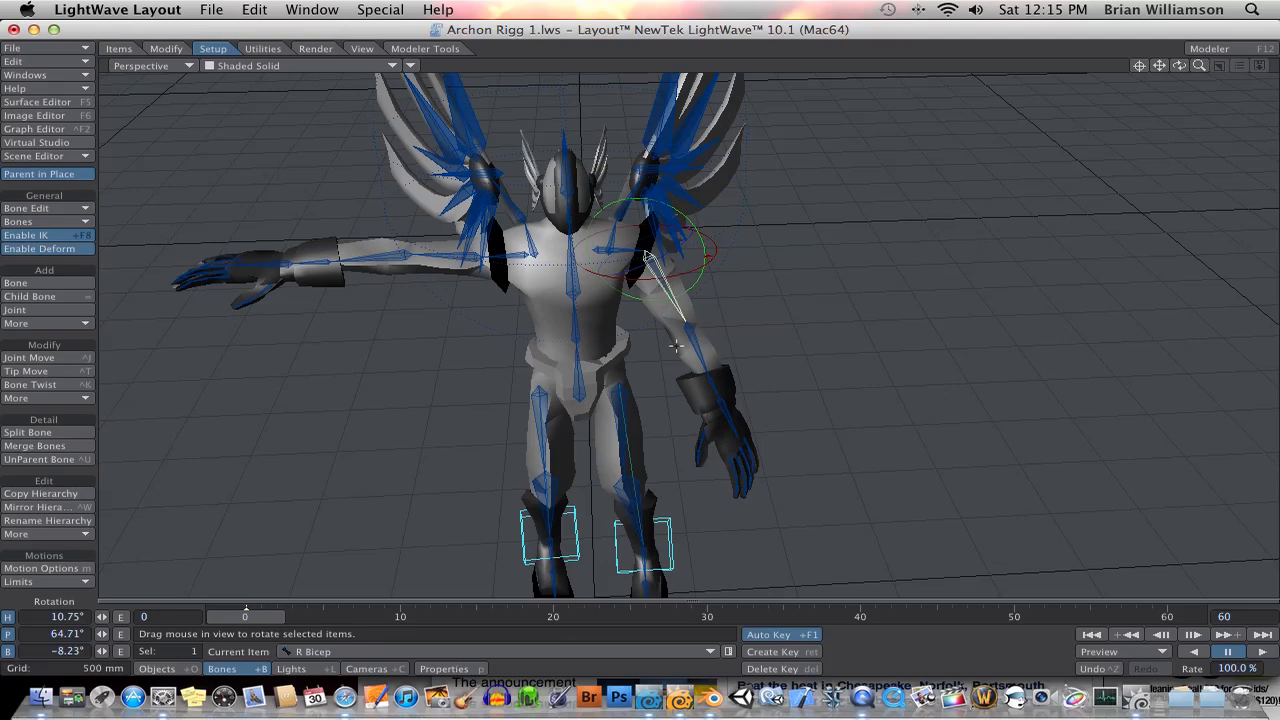
right_click_drag(648, 256, 648, 257)
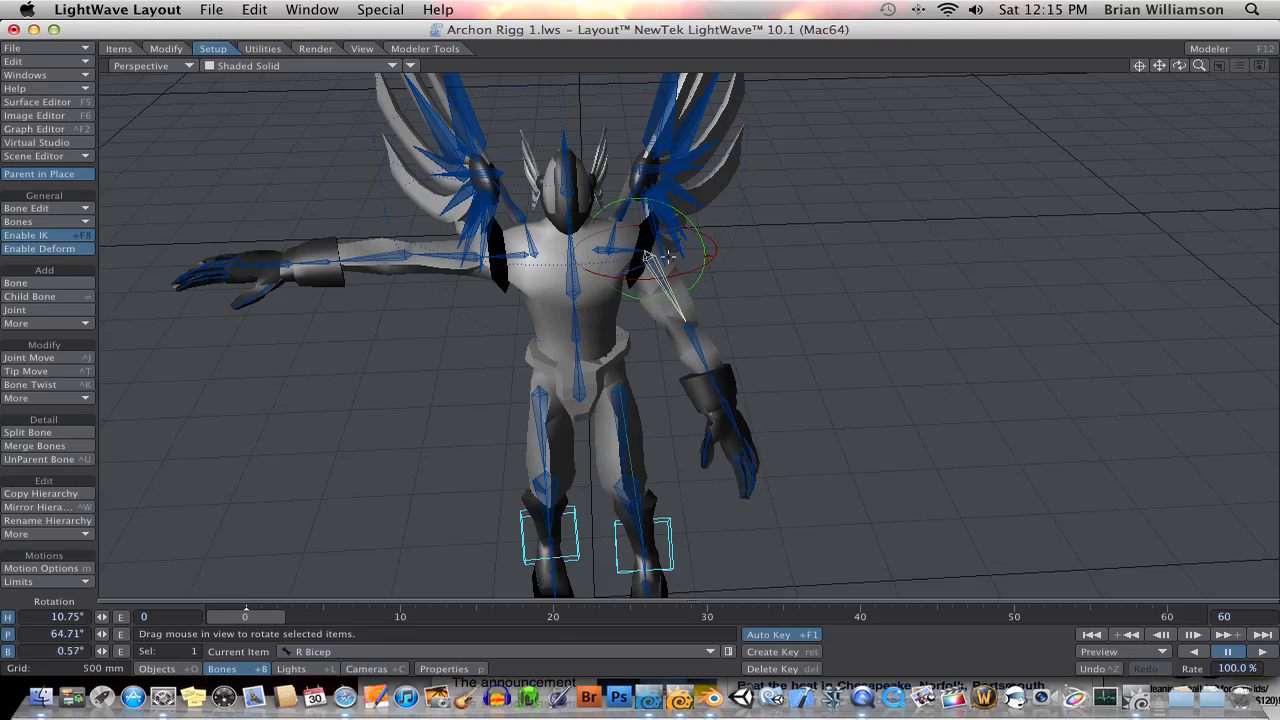
left_click_drag(648, 256, 648, 257)
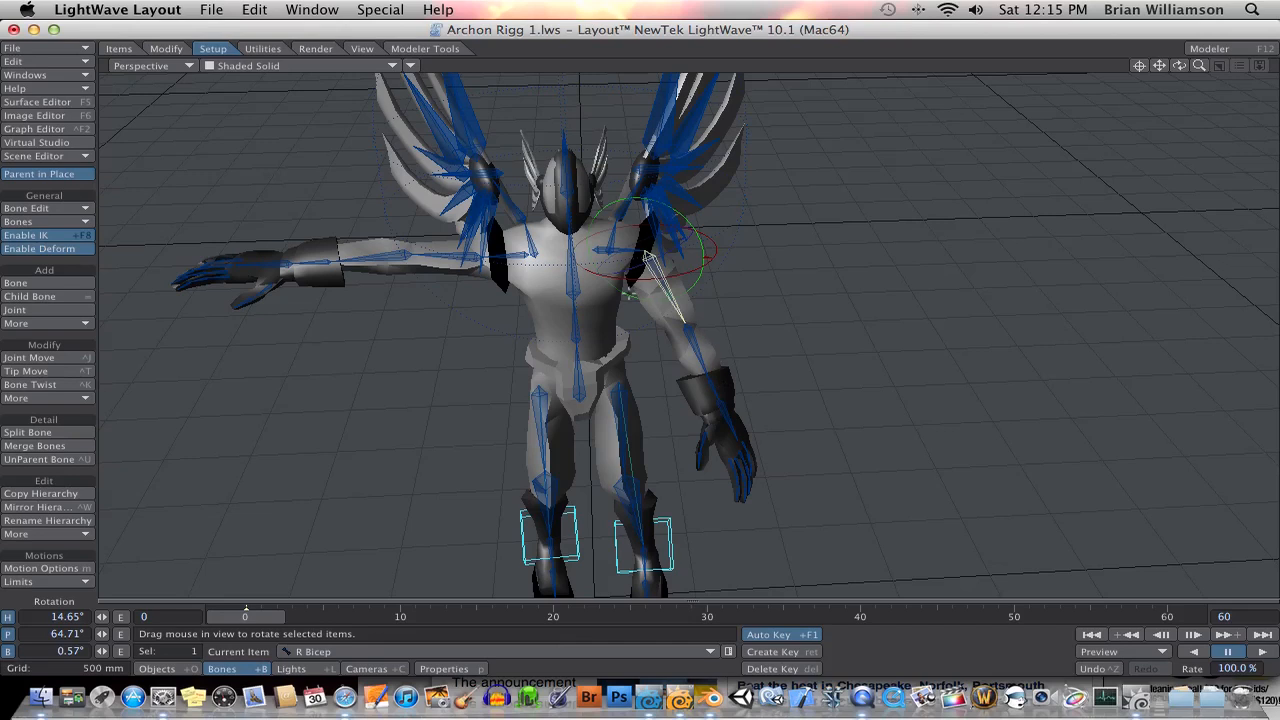
Switch to Blender, select the Tyreal mesh and put it in Weight Paint mode
left_click(712, 697)
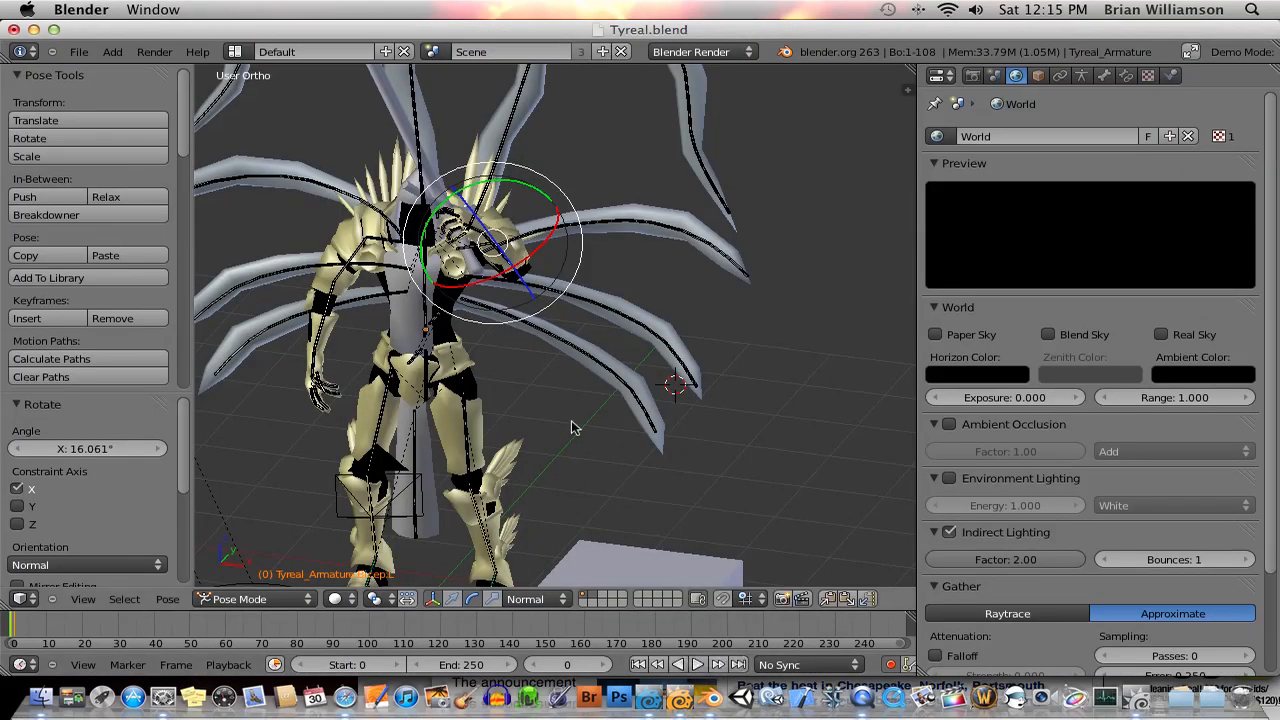
middle_click_drag(512, 373, 430, 355)
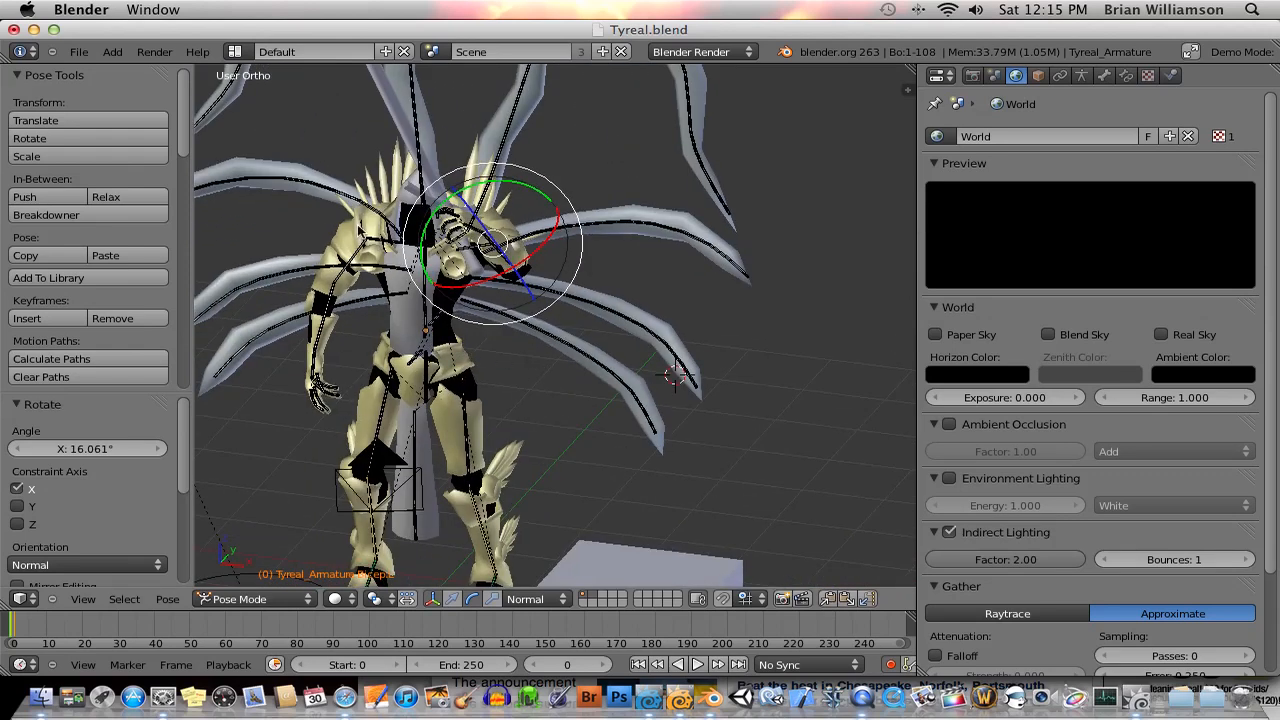
mouse_move(448, 288)
middle_mouse_down()
mouse_move(497, 315)
mouse_move(480, 314)
mouse_move(520, 300)
mouse_move(447, 264)
middle_mouse_up()
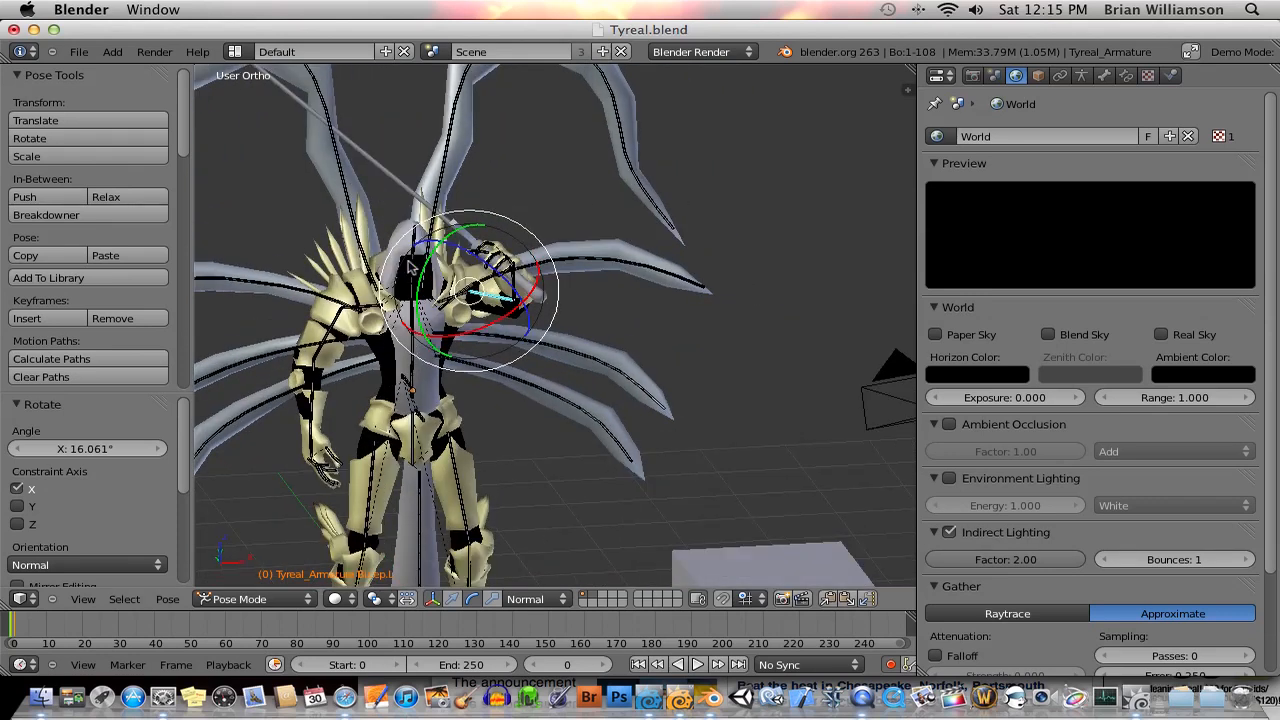
middle_click_drag(432, 282, 478, 292)
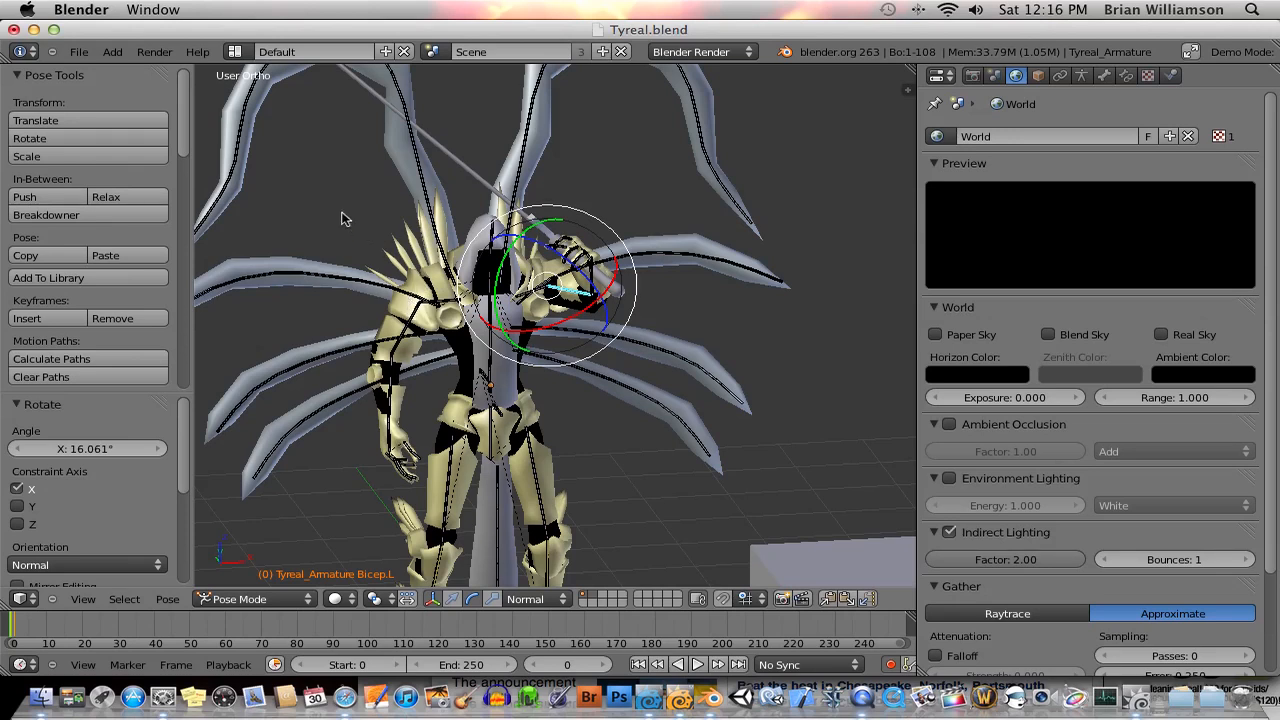
right_click(520, 383)
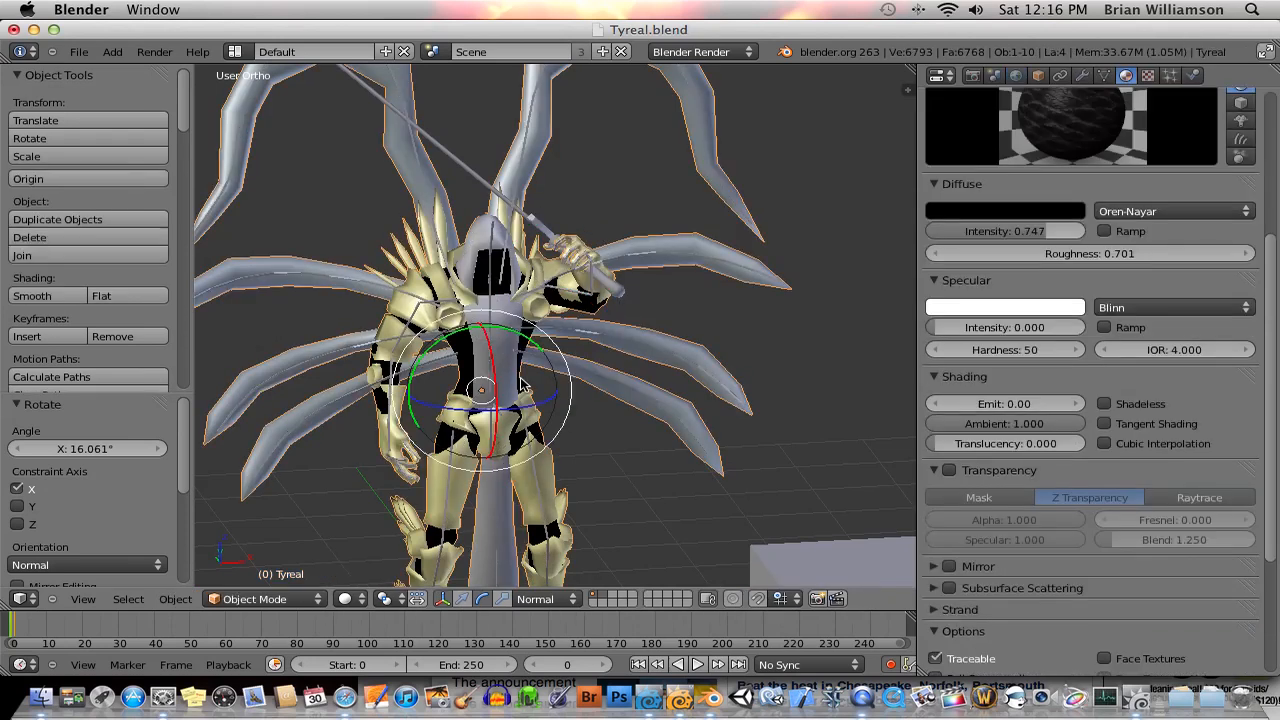
left_click(318, 600)
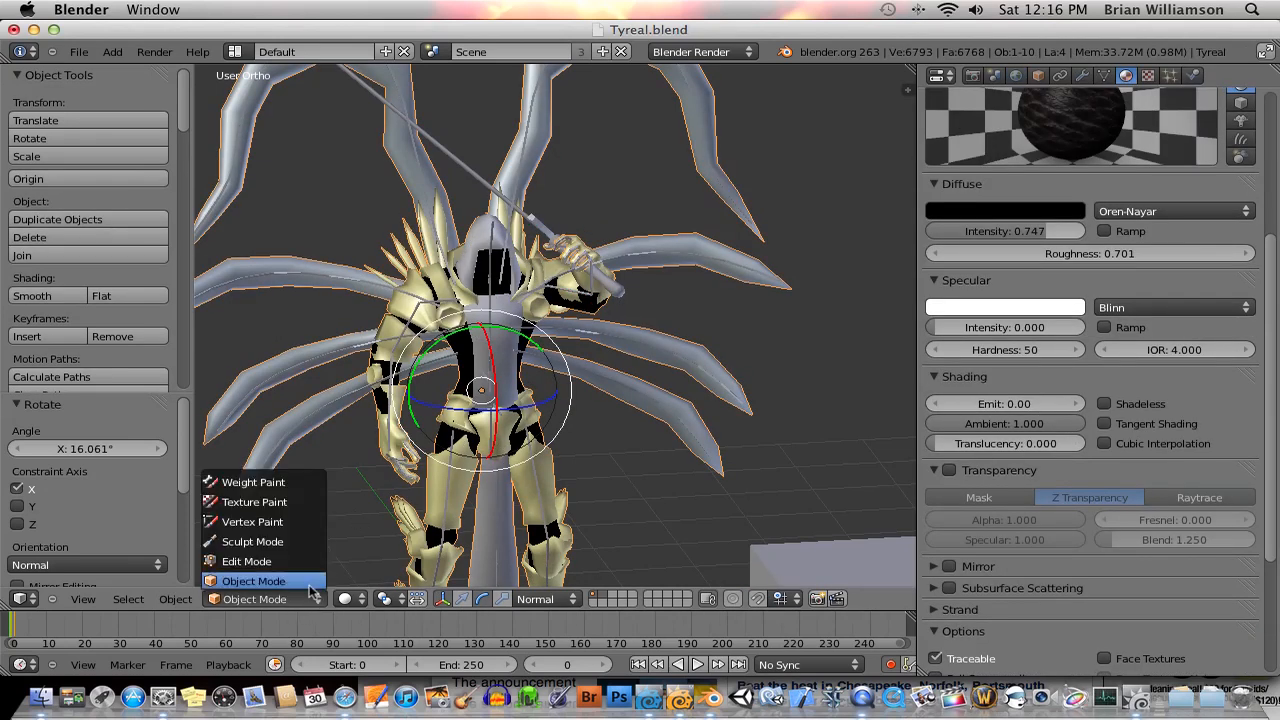
left_click(267, 485)
Select the left forearm bone and the head bone in turn to inspect their weights on the mesh
mouse_move(588, 288)
middle_mouse_down()
mouse_move(634, 277)
mouse_move(594, 295)
middle_mouse_up()
right_click(562, 284)
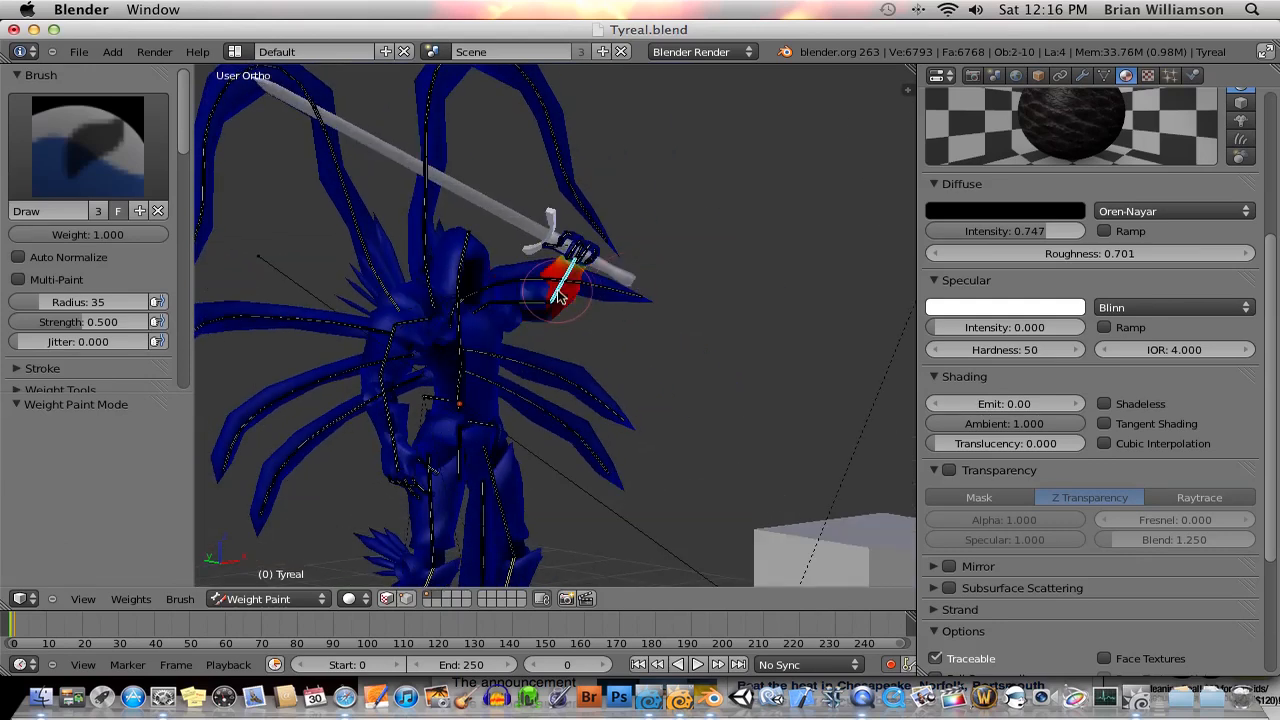
middle_click_drag(590, 287, 630, 262)
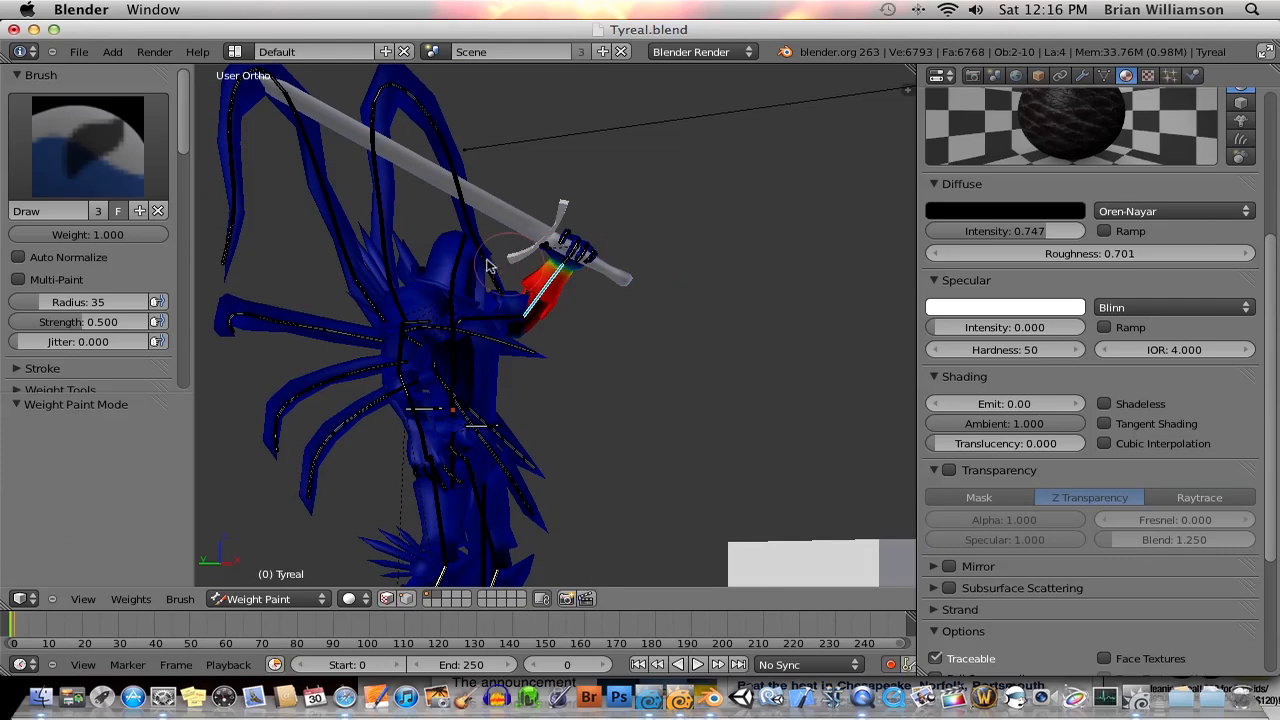
right_click(462, 261)
middle_click_drag(462, 261, 590, 295)
scroll(490, 276, "up", 3)
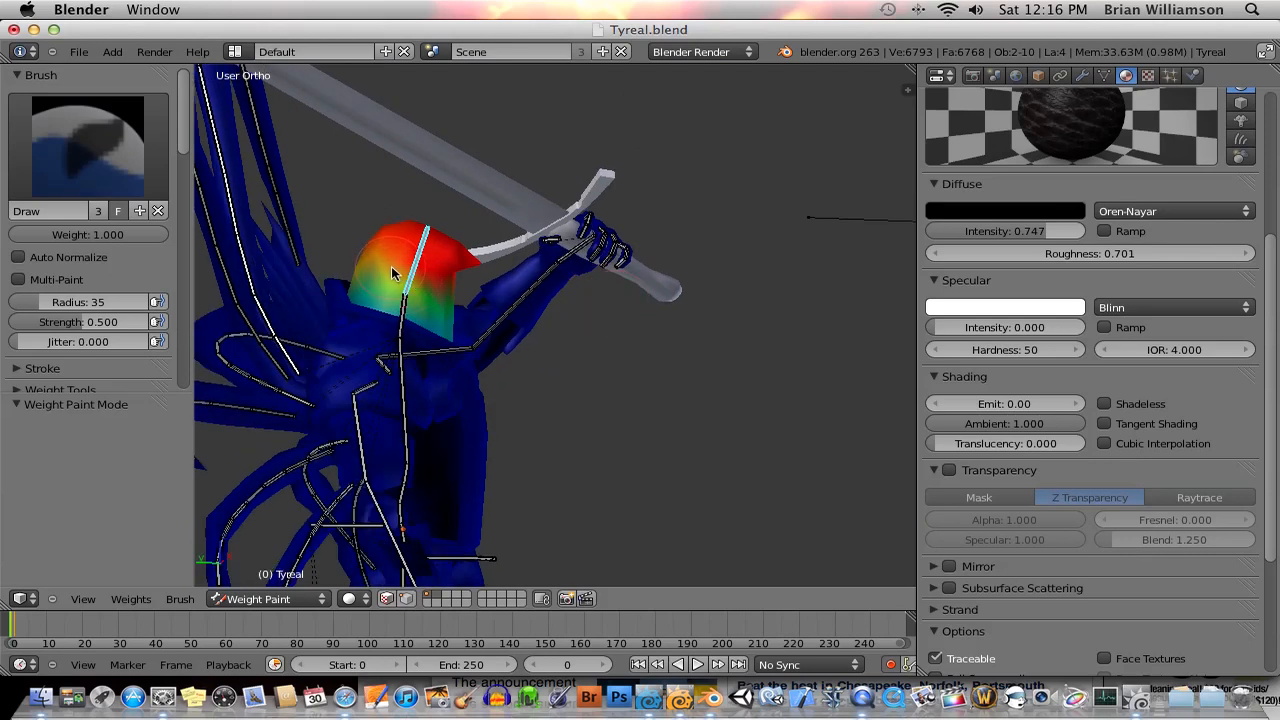
Try a weight-paint stroke across the hood for the head bone, and undo it
mouse_move(401, 276)
left_mouse_down()
mouse_move(384, 261)
mouse_move(432, 280)
left_mouse_up()
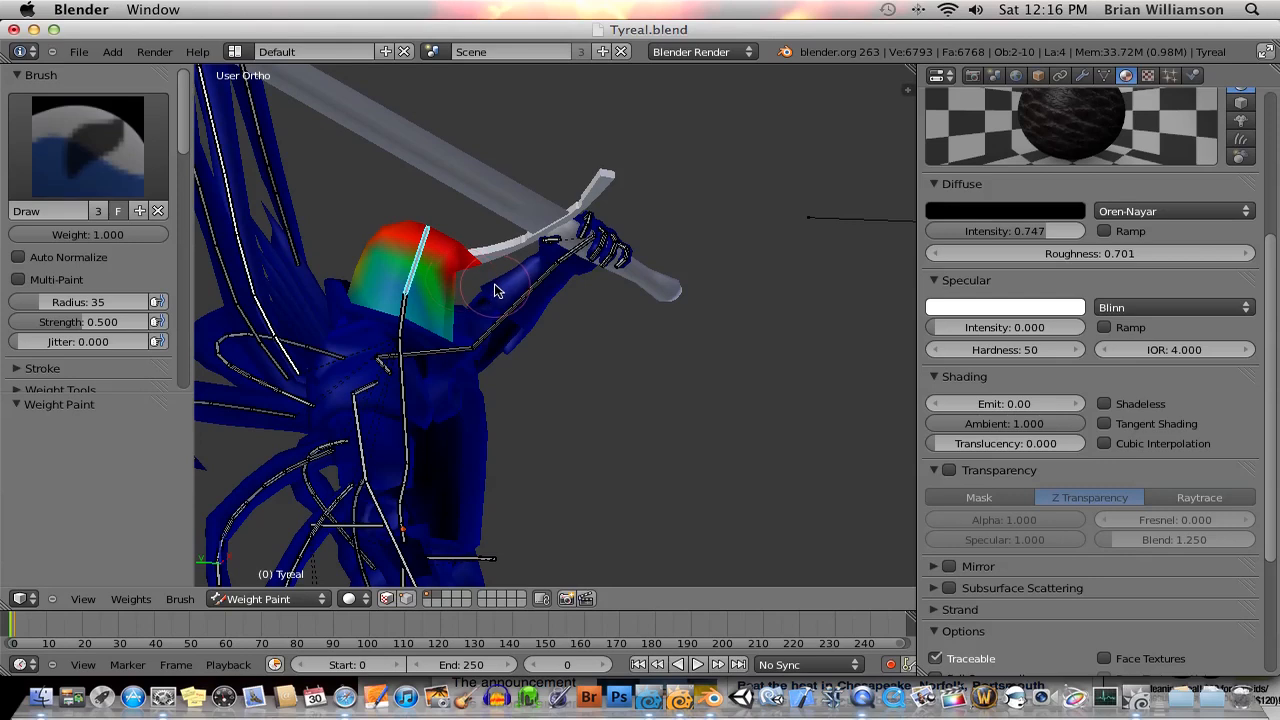
key("ctrl+z")
middle_click_drag(524, 289, 458, 305)
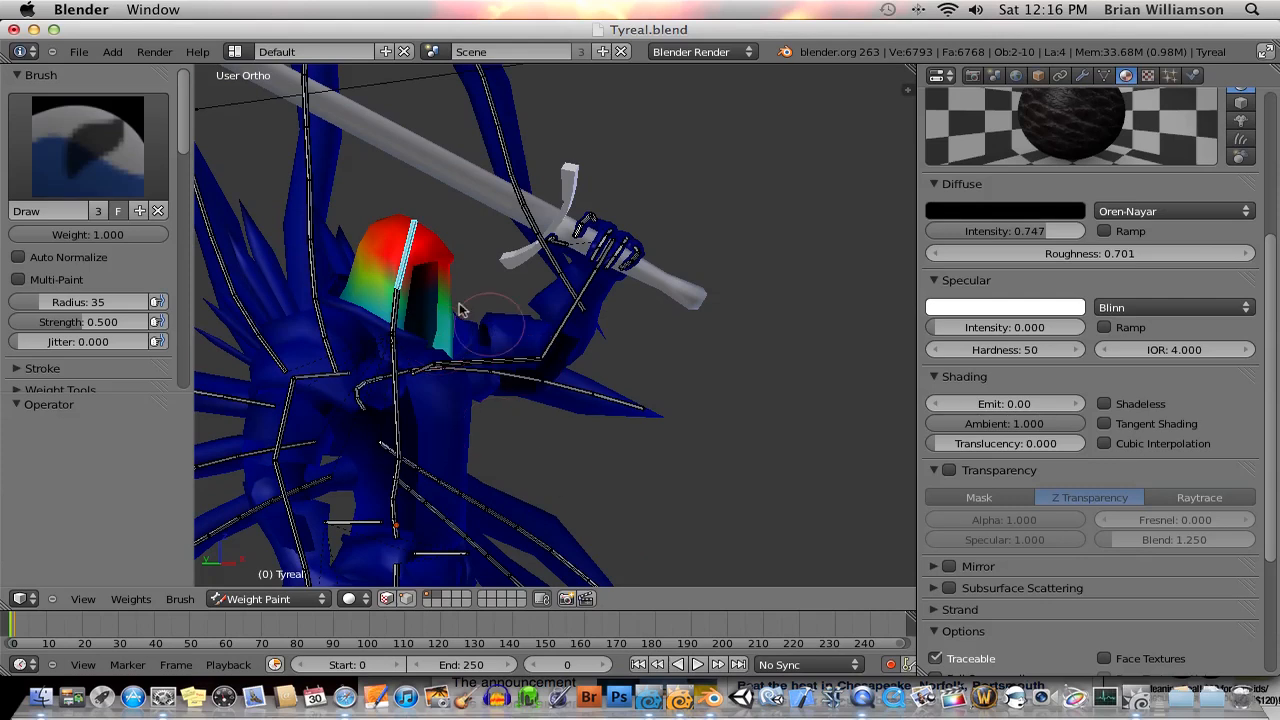
Return the mesh to Object Mode, select the armature's head bone and rotate it about -26° around its normal Z axis
left_click(314, 600)
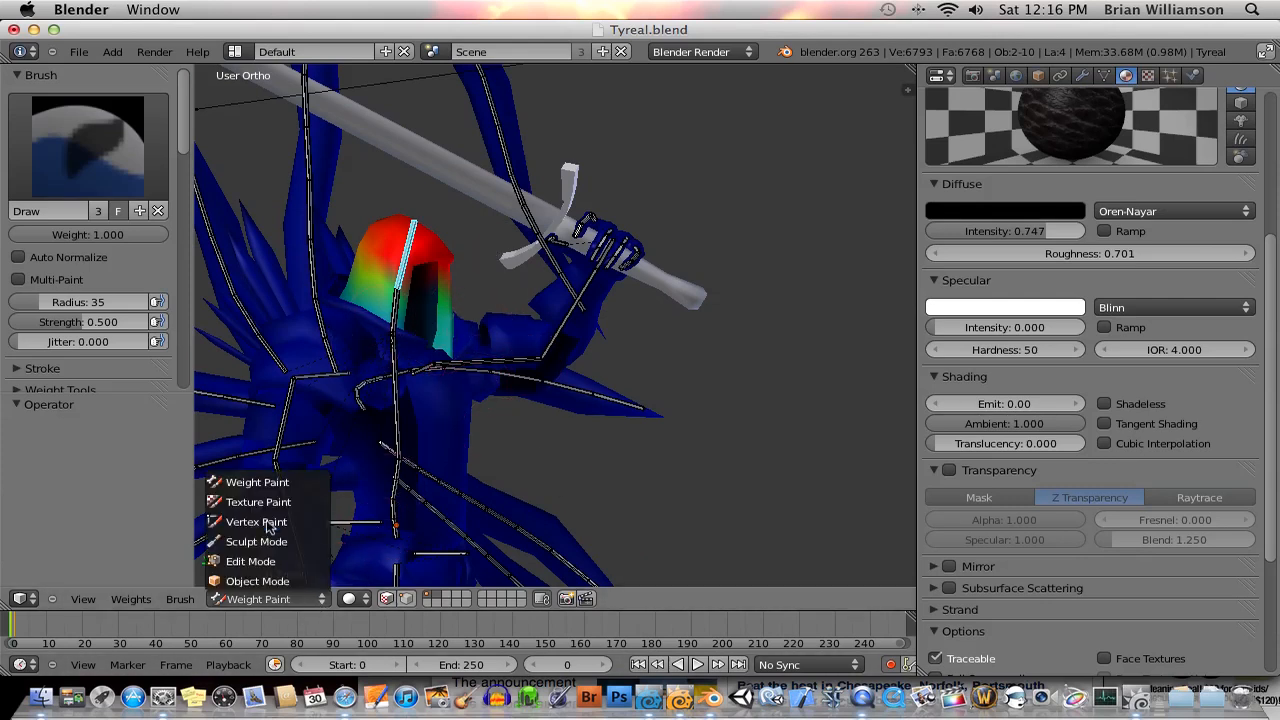
left_click(278, 585)
right_click(413, 288)
key("ctrl+Tab")
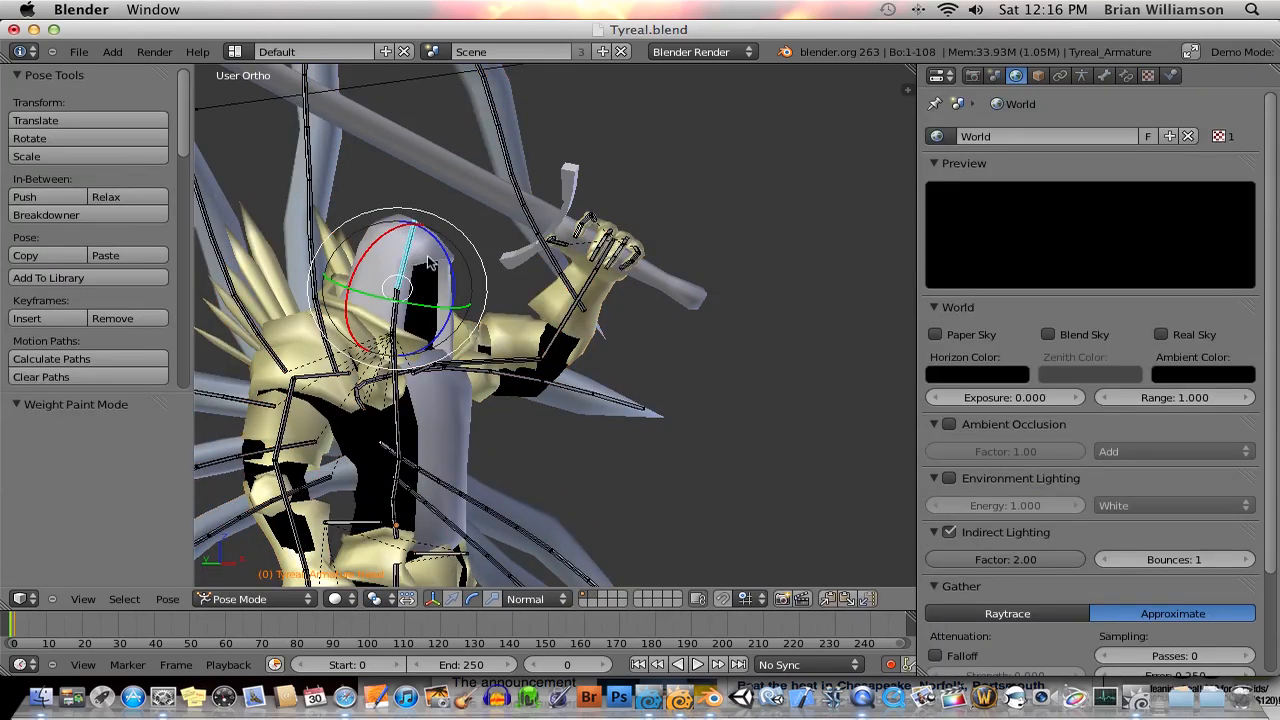
key("r")
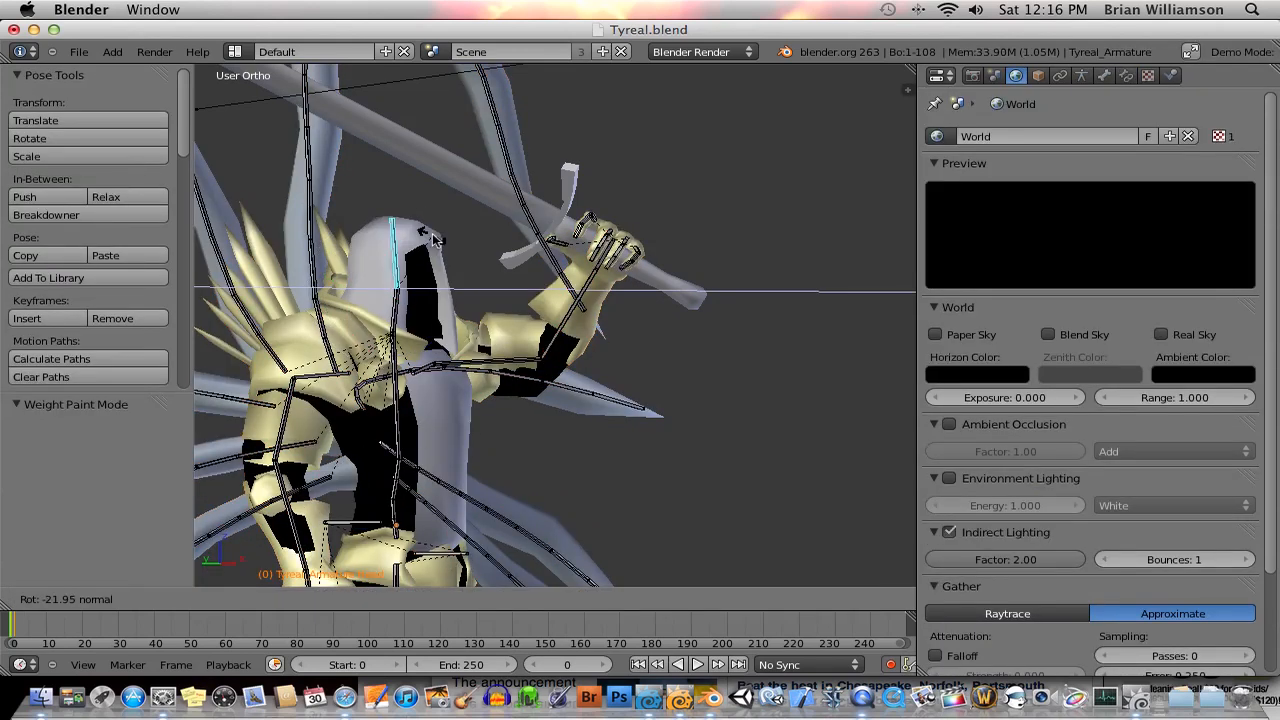
left_click(429, 235)
scroll(479, 377, "up", 5)
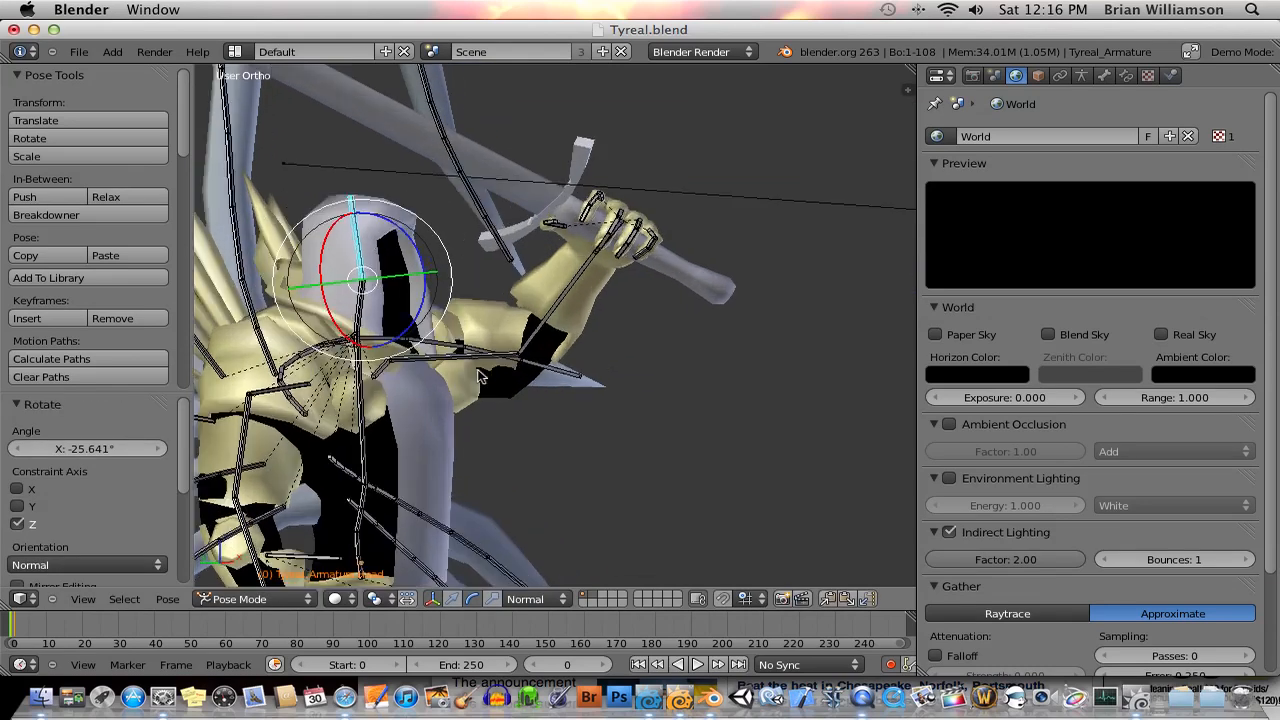
Rotate the head bone by about another -17° around its normal Z axis
middle_click_drag(479, 377, 440, 355)
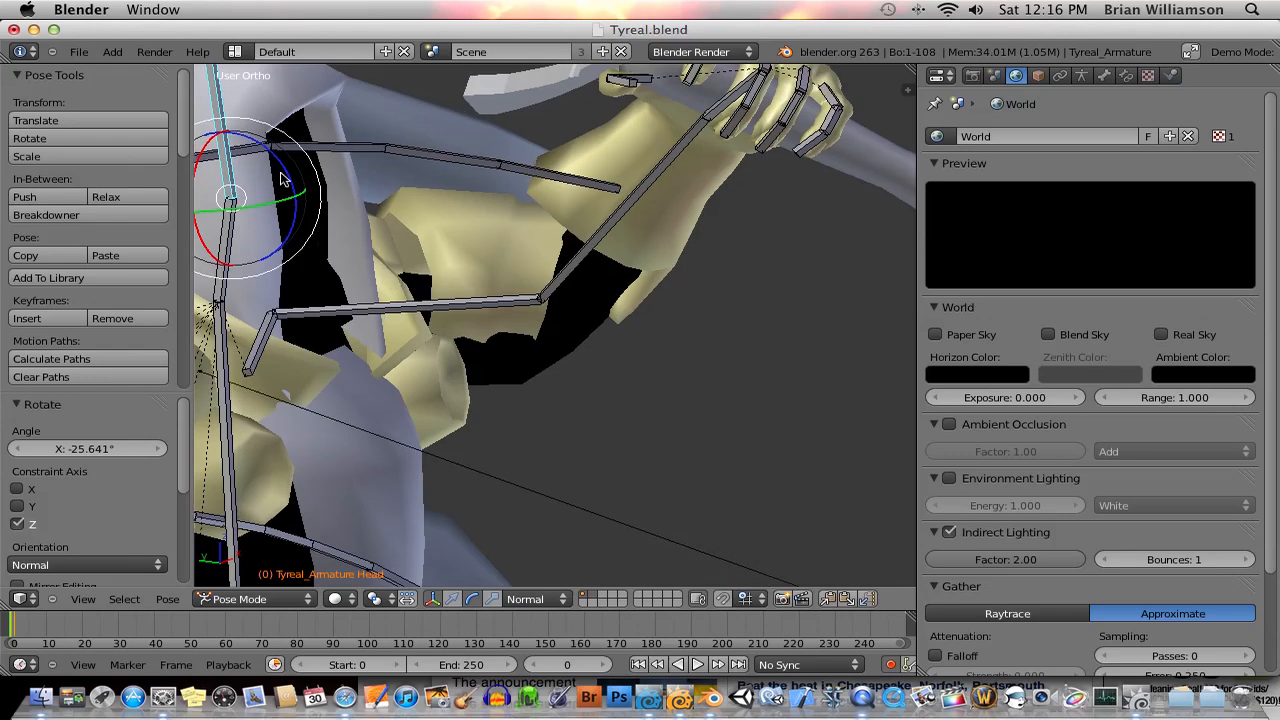
left_click_drag(274, 160, 270, 160)
left_click(294, 193)
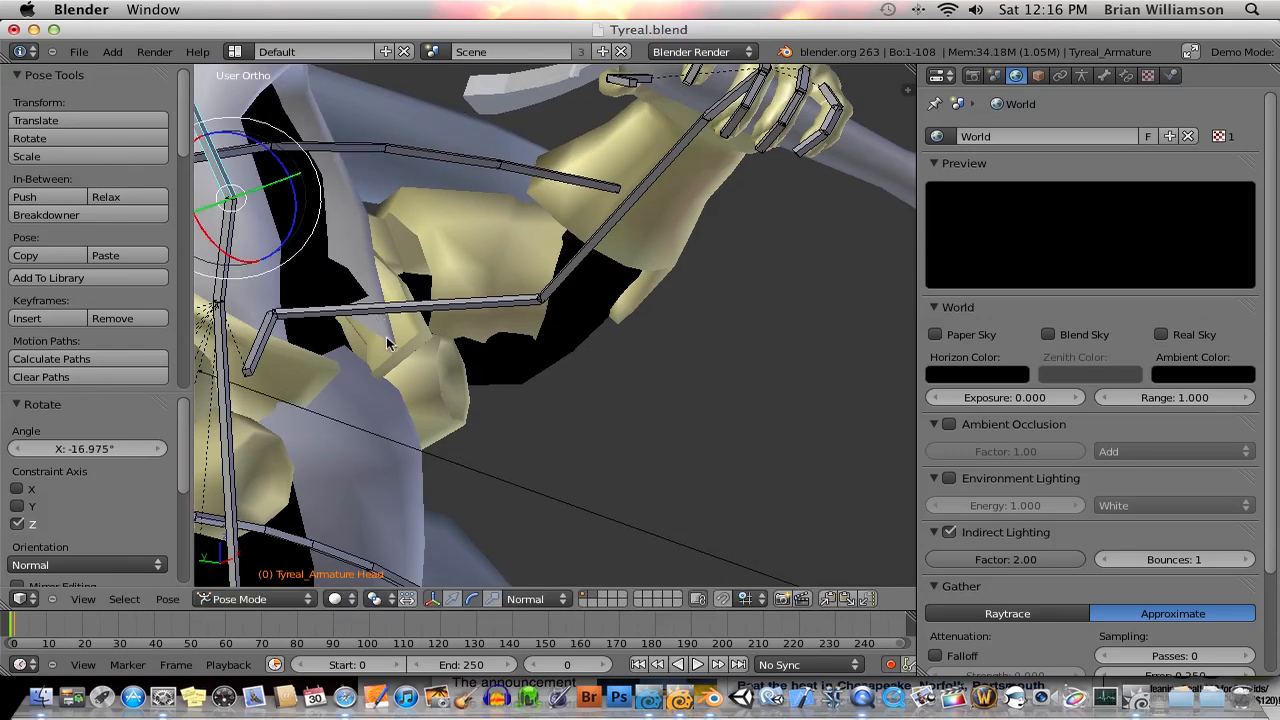
middle_click_drag(387, 340, 440, 361, "shift")
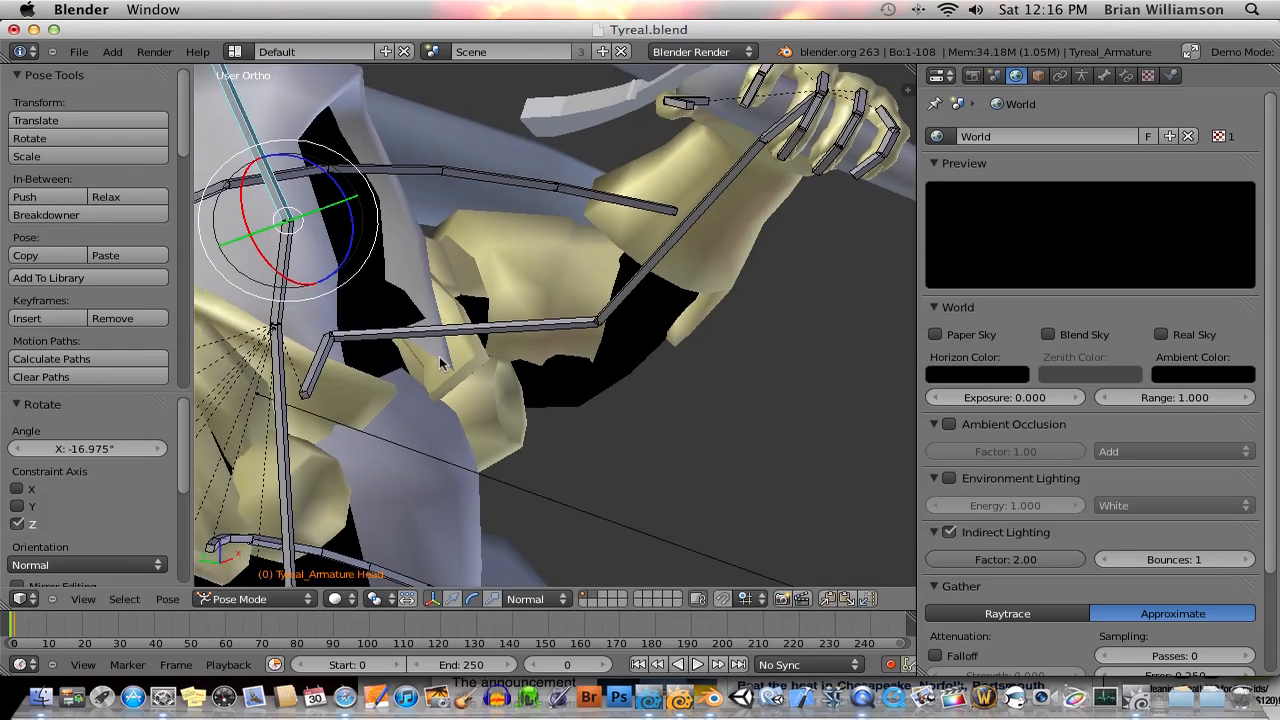
Select the neck bone, then put the Tyreal mesh in Weight Paint mode to view that bone's weights
right_click(285, 277)
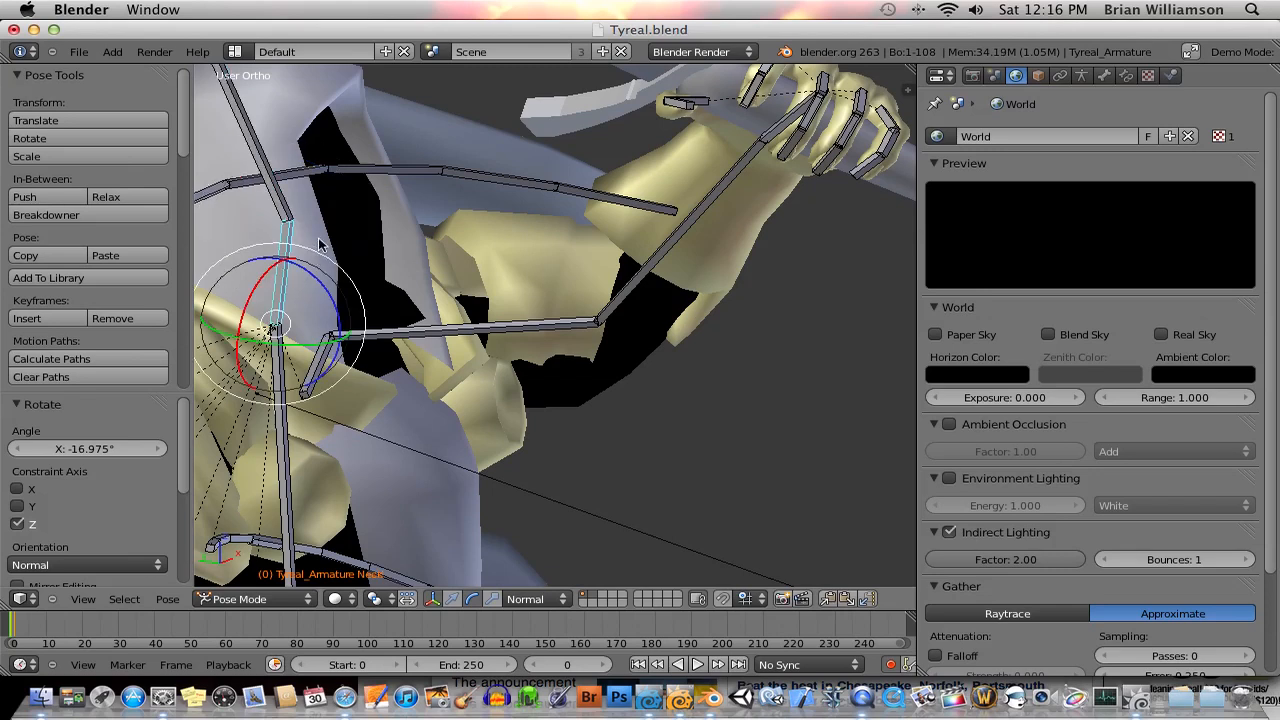
right_click(318, 240)
left_click(310, 600)
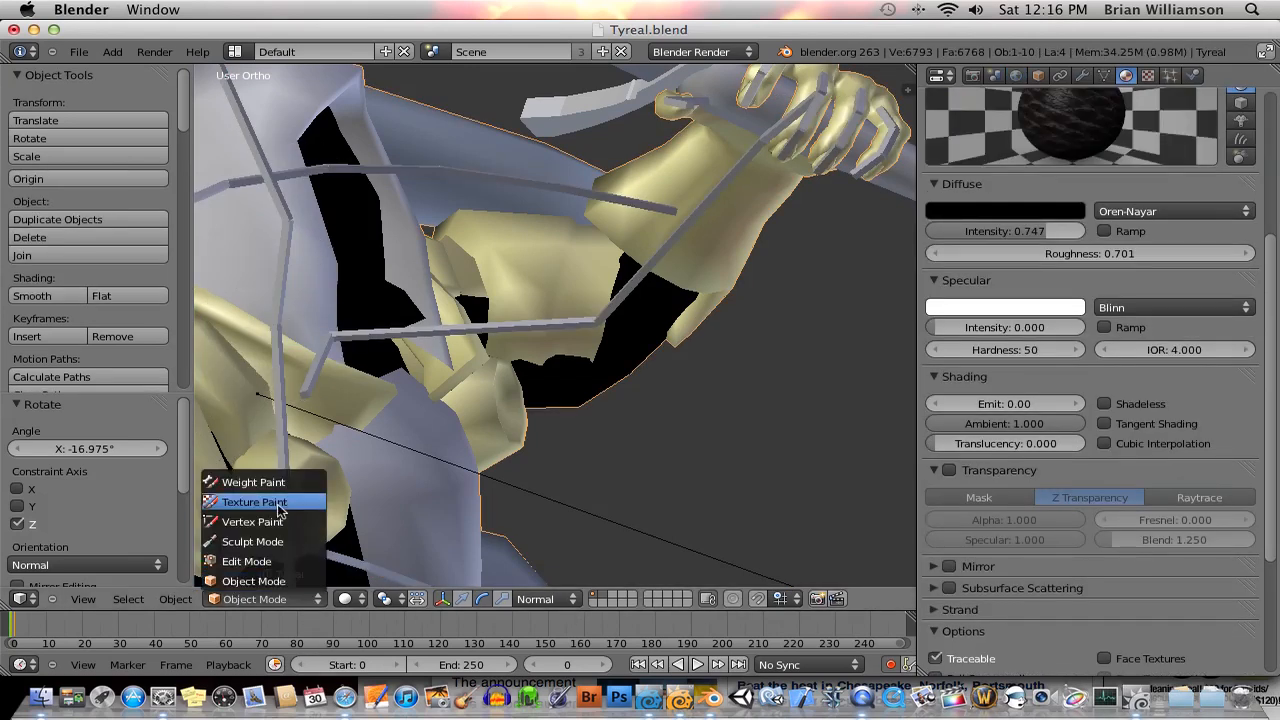
left_click(253, 482)
mouse_move(443, 355)
left_mouse_down()
mouse_move(428, 357)
mouse_move(507, 350)
left_mouse_up()
mouse_move(507, 350)
middle_mouse_down()
mouse_move(557, 300)
mouse_move(537, 271)
mouse_move(500, 300)
middle_mouse_up()
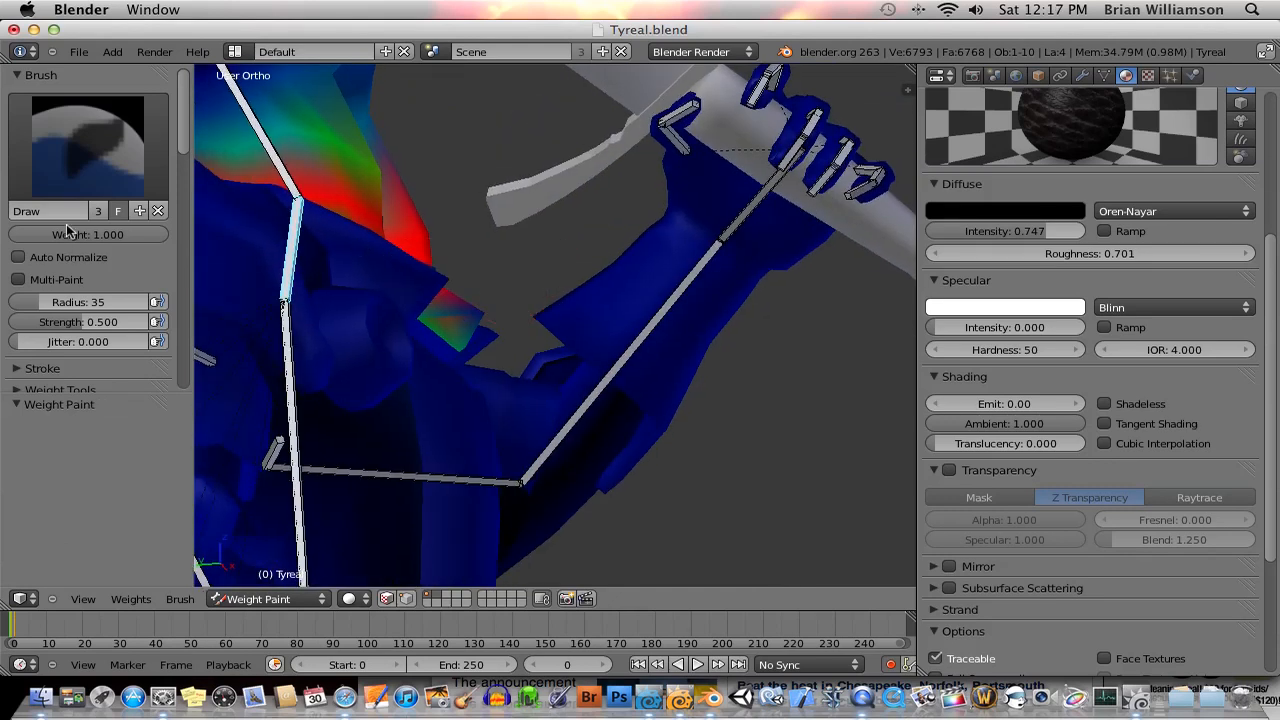
Review the Weight Tools and the neck bone's weights around the hood, then return the mesh to Object Mode
scroll(68, 235, "down", 4)
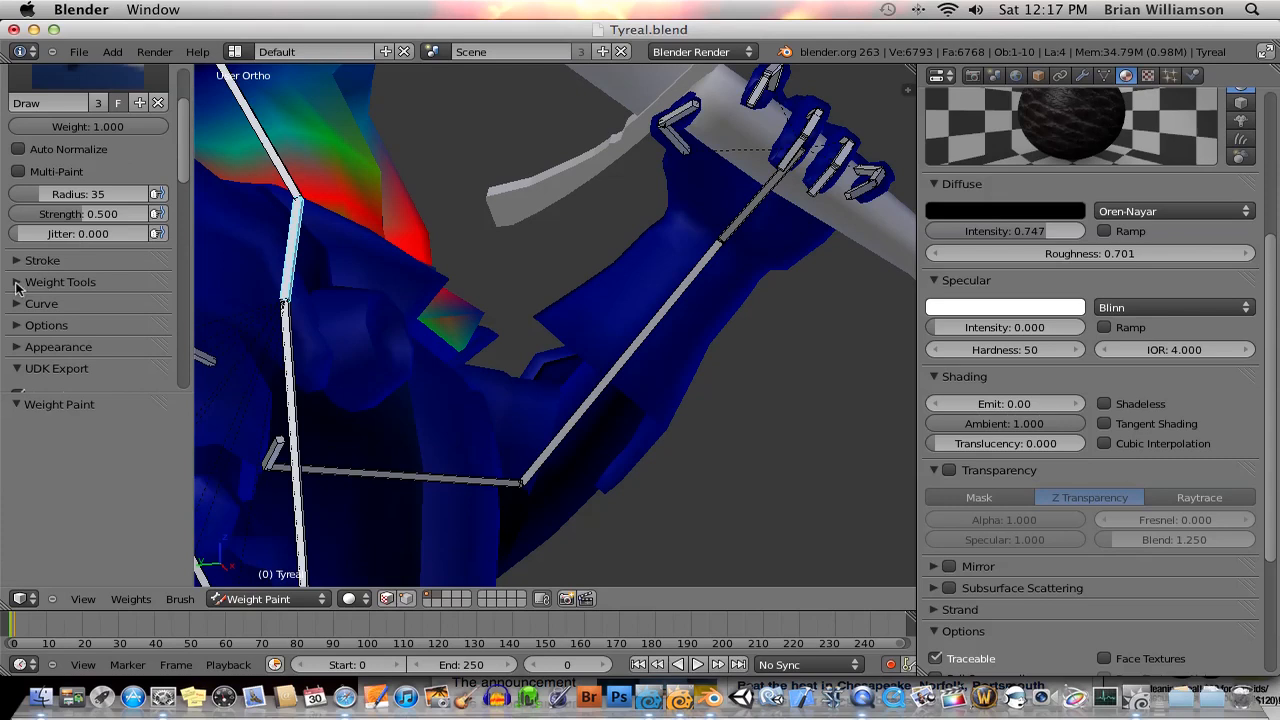
left_click(16, 286)
scroll(18, 289, "up", 5)
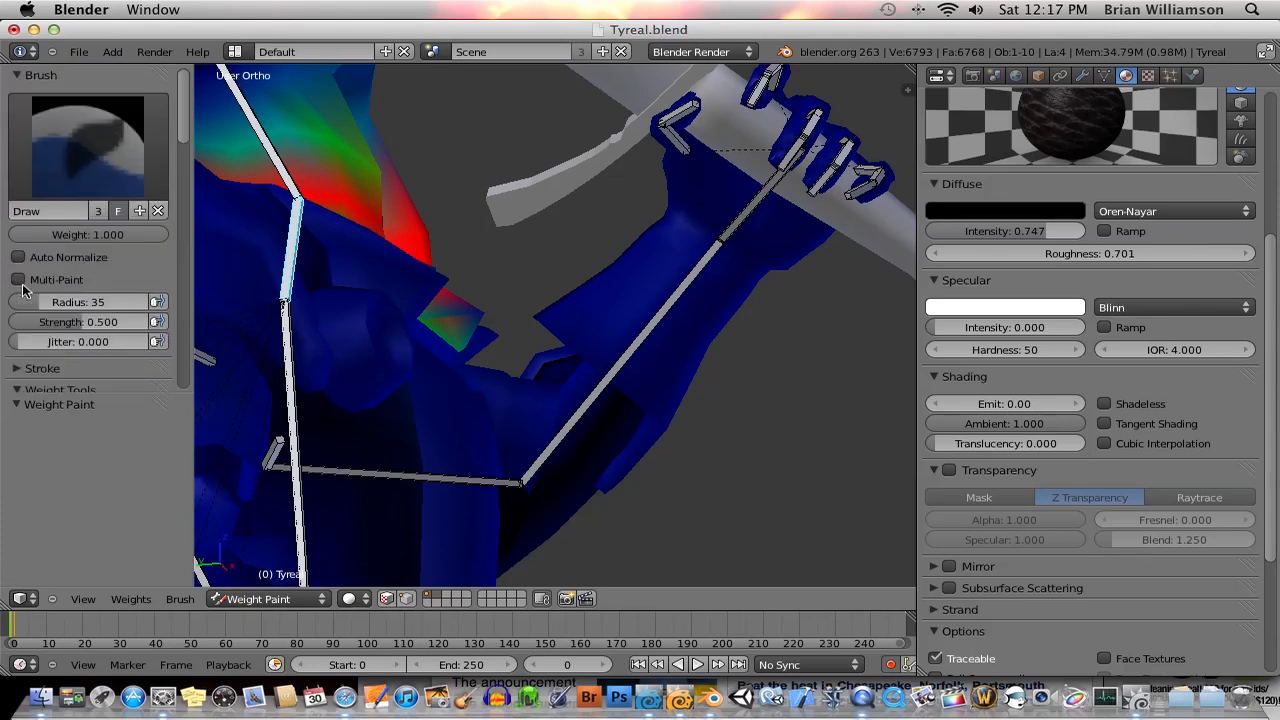
scroll(27, 290, "down", 7)
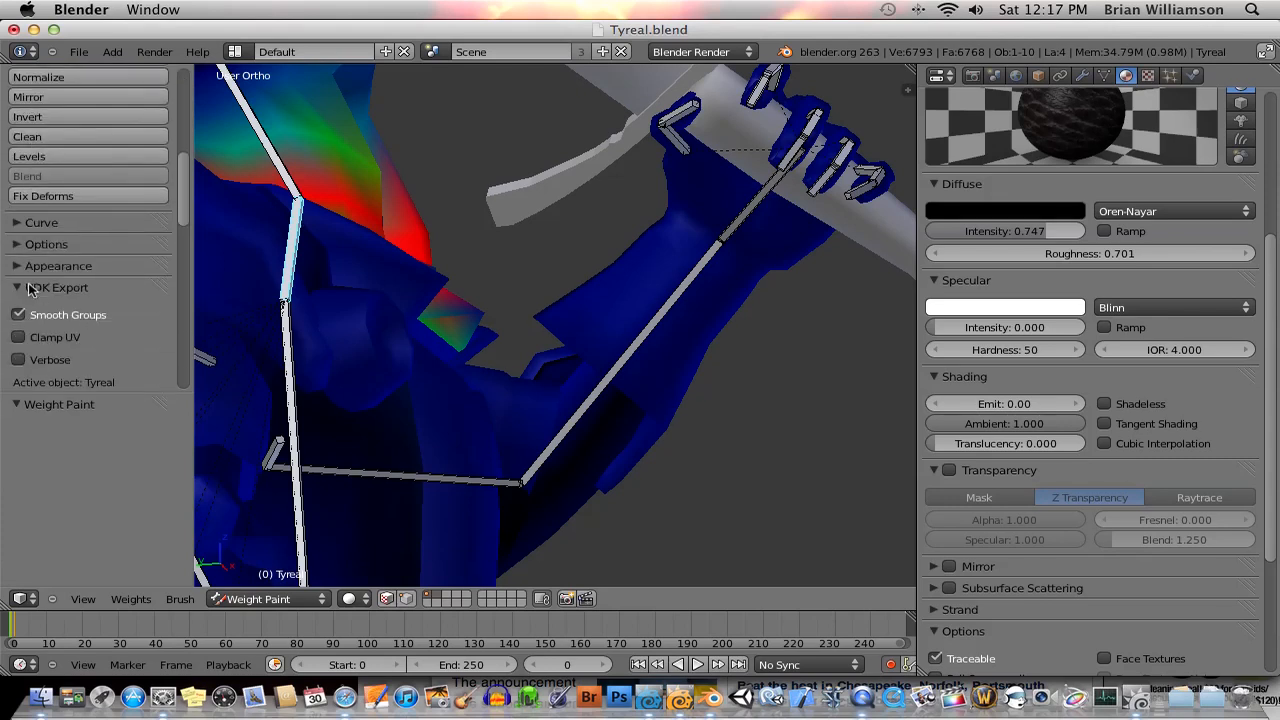
middle_click_drag(529, 402, 526, 470)
mouse_move(465, 400)
middle_mouse_down()
mouse_move(468, 418)
mouse_move(457, 397)
mouse_move(434, 420)
mouse_move(486, 414)
middle_mouse_up()
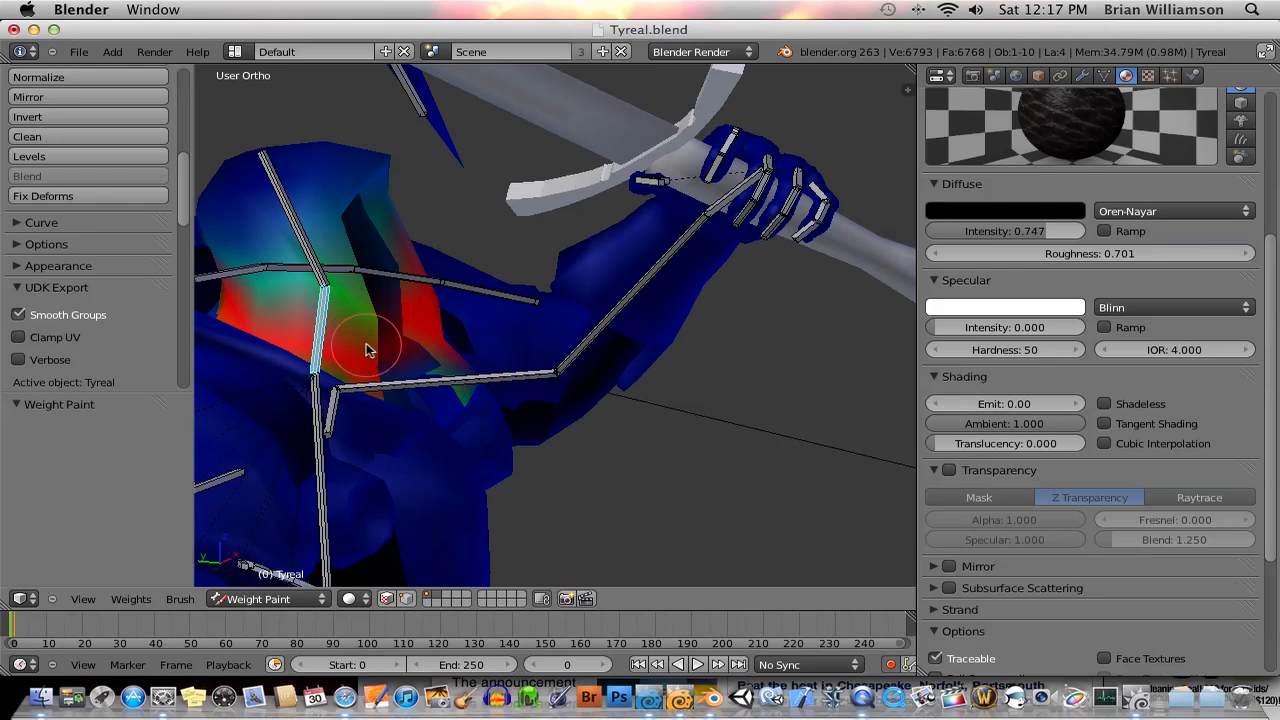
left_click(286, 599)
left_click(280, 581)
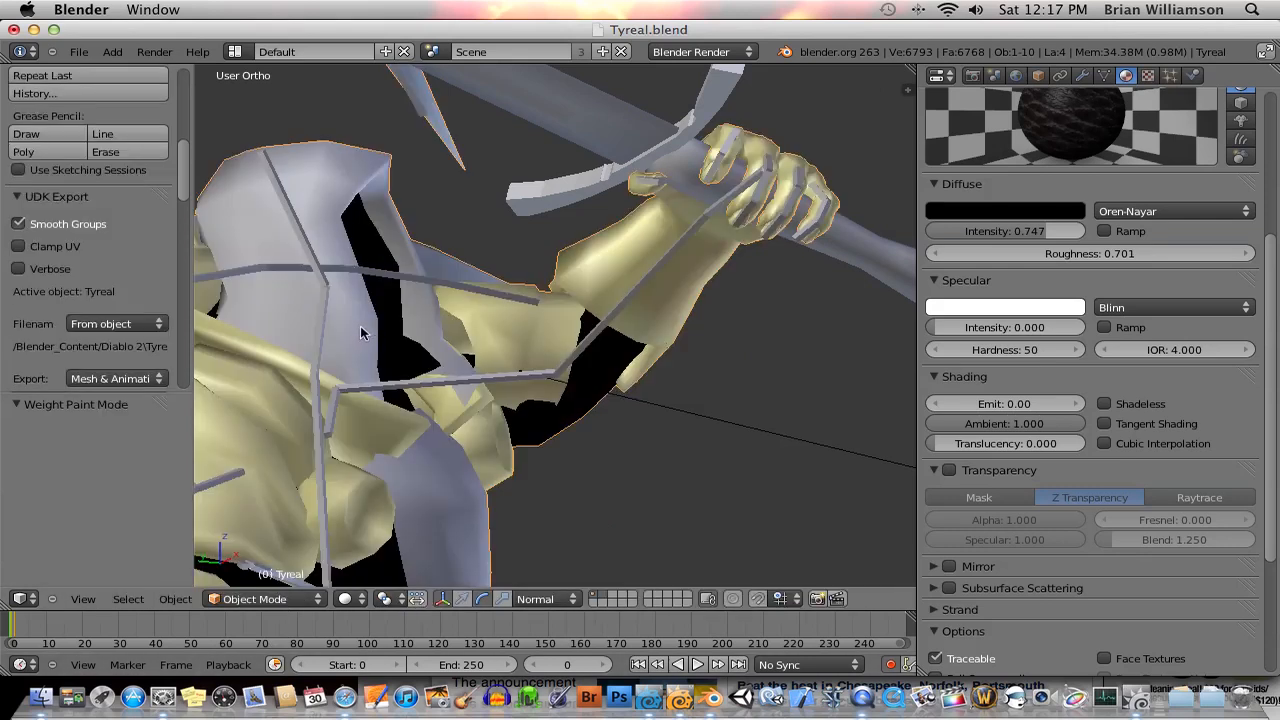
Switch to LightWave Layout, select the Head bone and rotate it to about pitch -10° and bank -2°
left_click(665, 698)
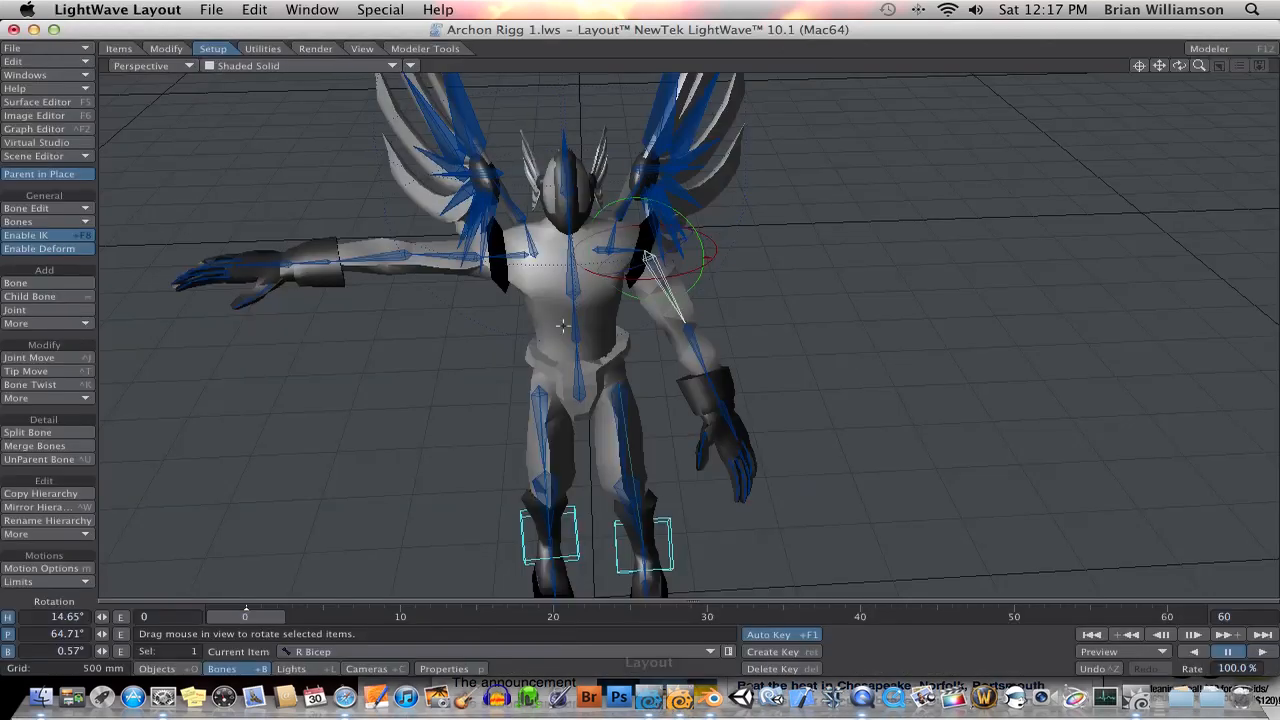
left_click_drag(1179, 65, 1276, 65)
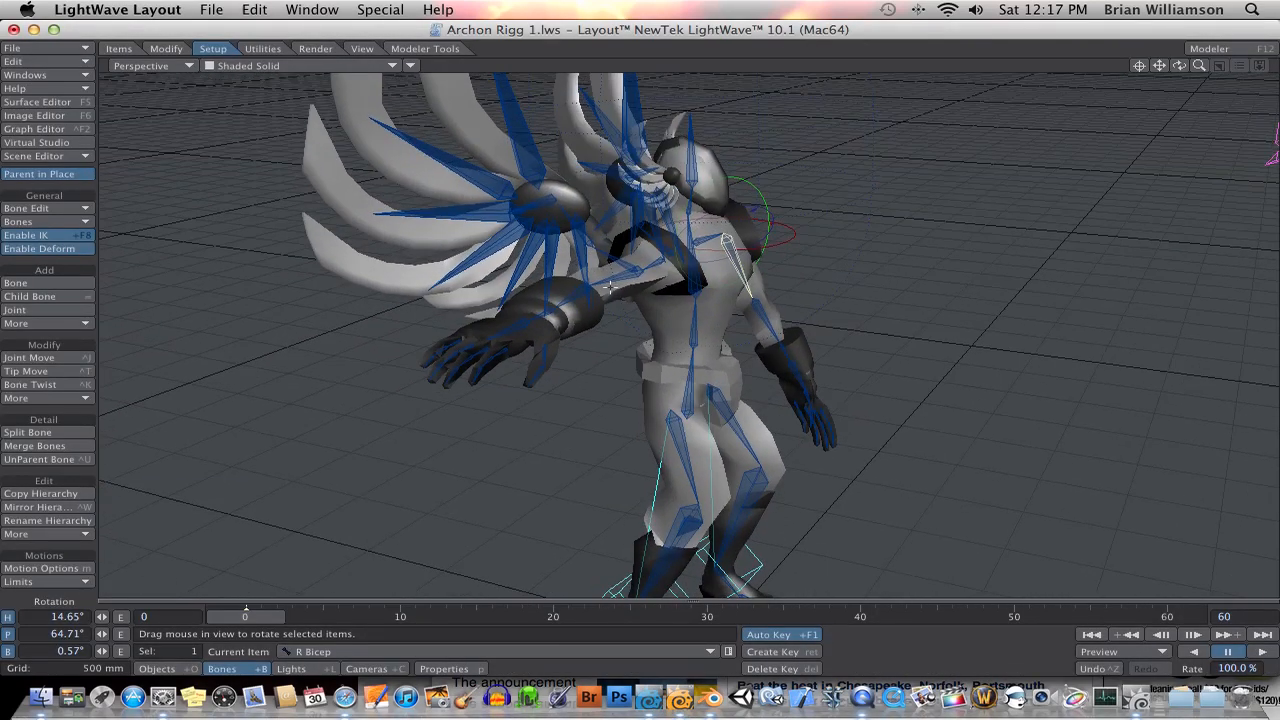
left_click(691, 137)
mouse_move(691, 137)
left_mouse_down()
mouse_move(666, 141)
mouse_move(692, 114)
left_mouse_up()
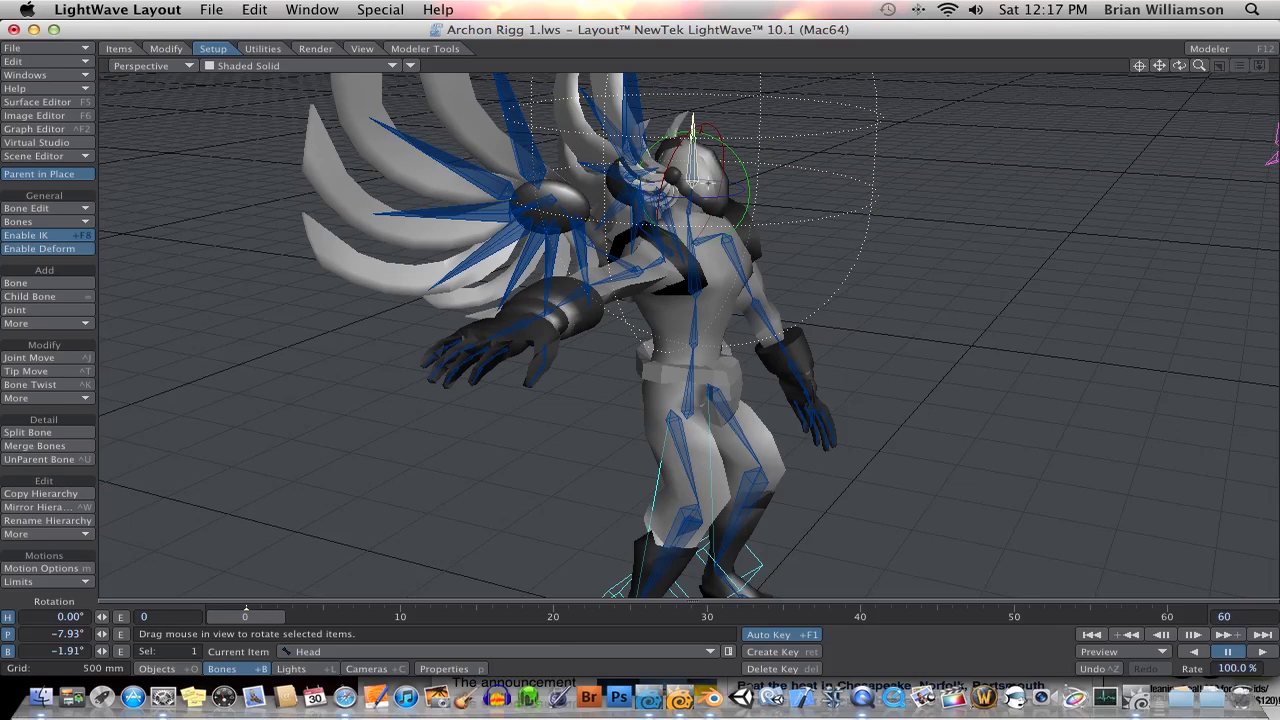
left_click_drag(728, 148, 747, 148)
Open the Archon object in LightWave Modeler, declining to select alternate files for the missing images
left_click(1249, 58)
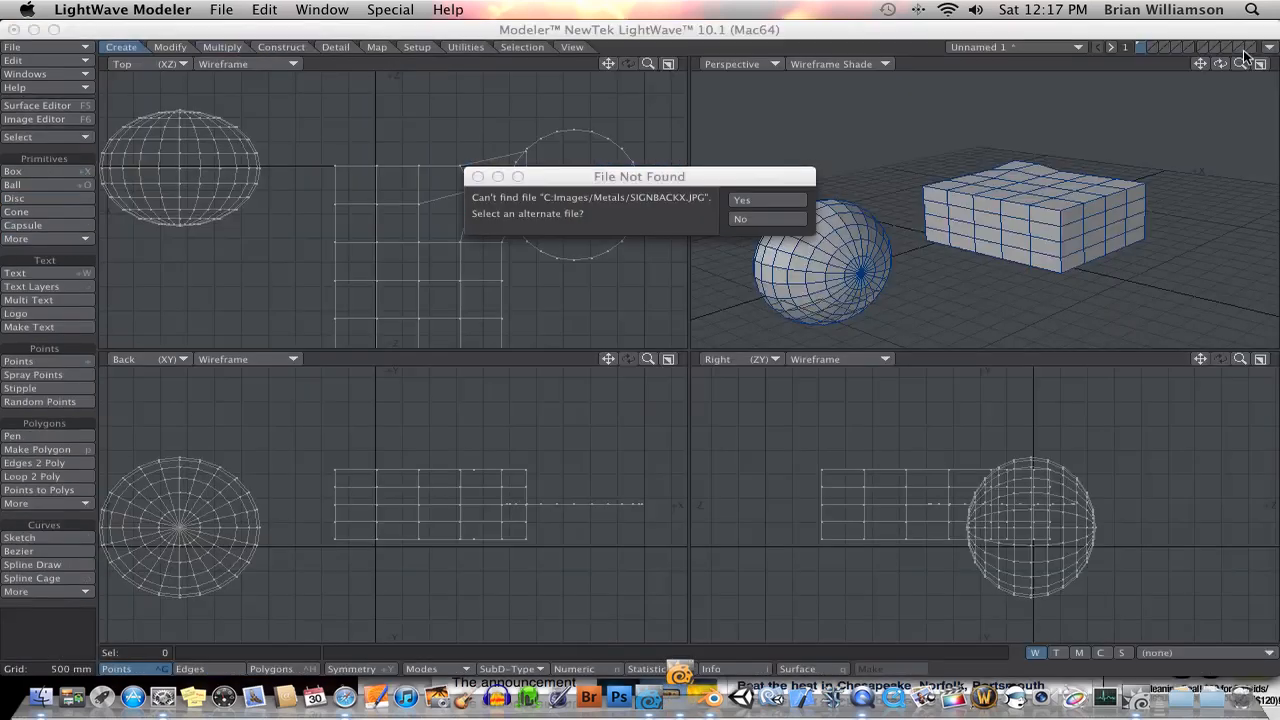
left_click(763, 219)
left_click(763, 219)
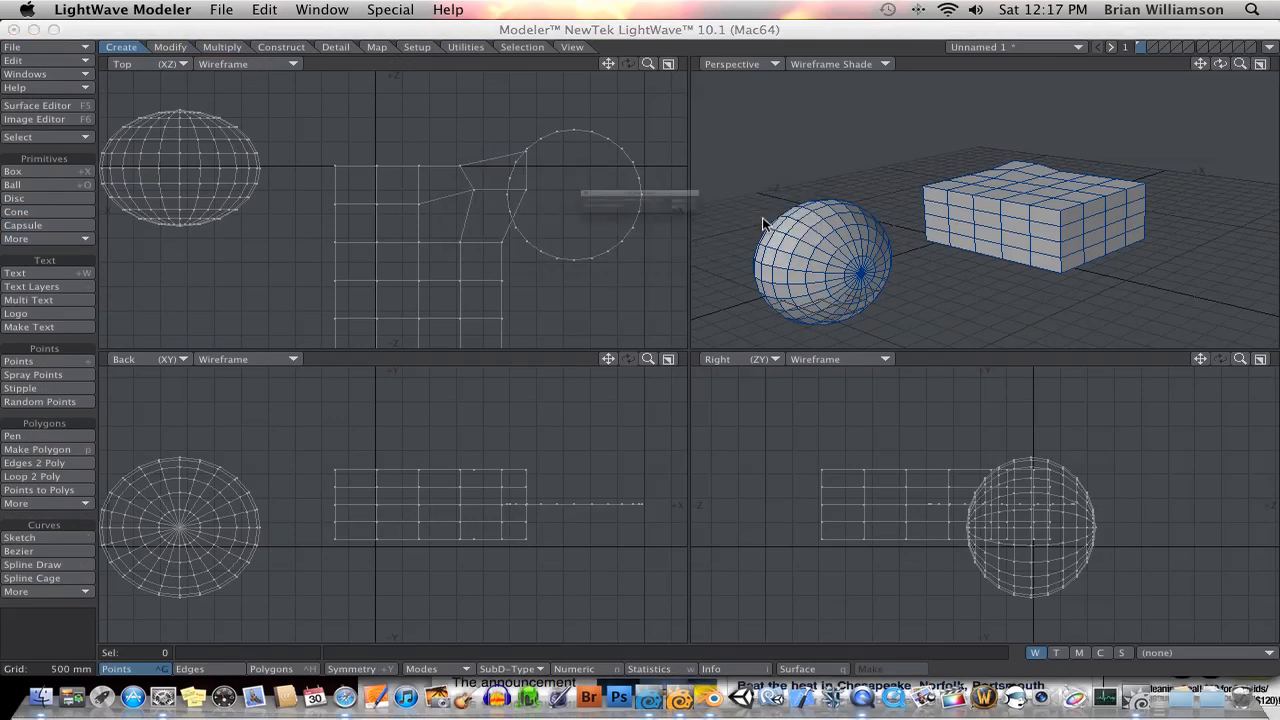
left_click(763, 219)
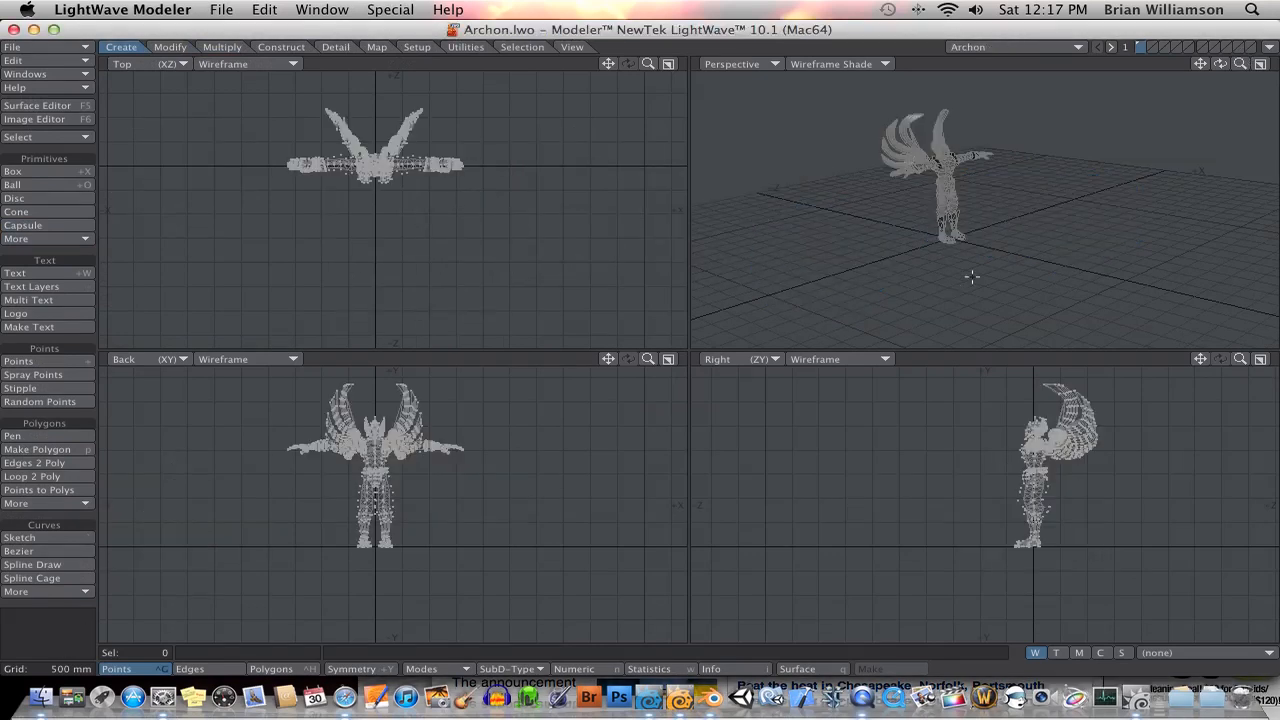
Select points on the front of the Archon's helmet and choose the Head weight map
left_click_drag(920, 194, 1080, 181, "alt+shift")
left_click_drag(1001, 217, 967, 346, "alt+shift")
left_click_drag(930, 290, 988, 178, "ctrl+alt")
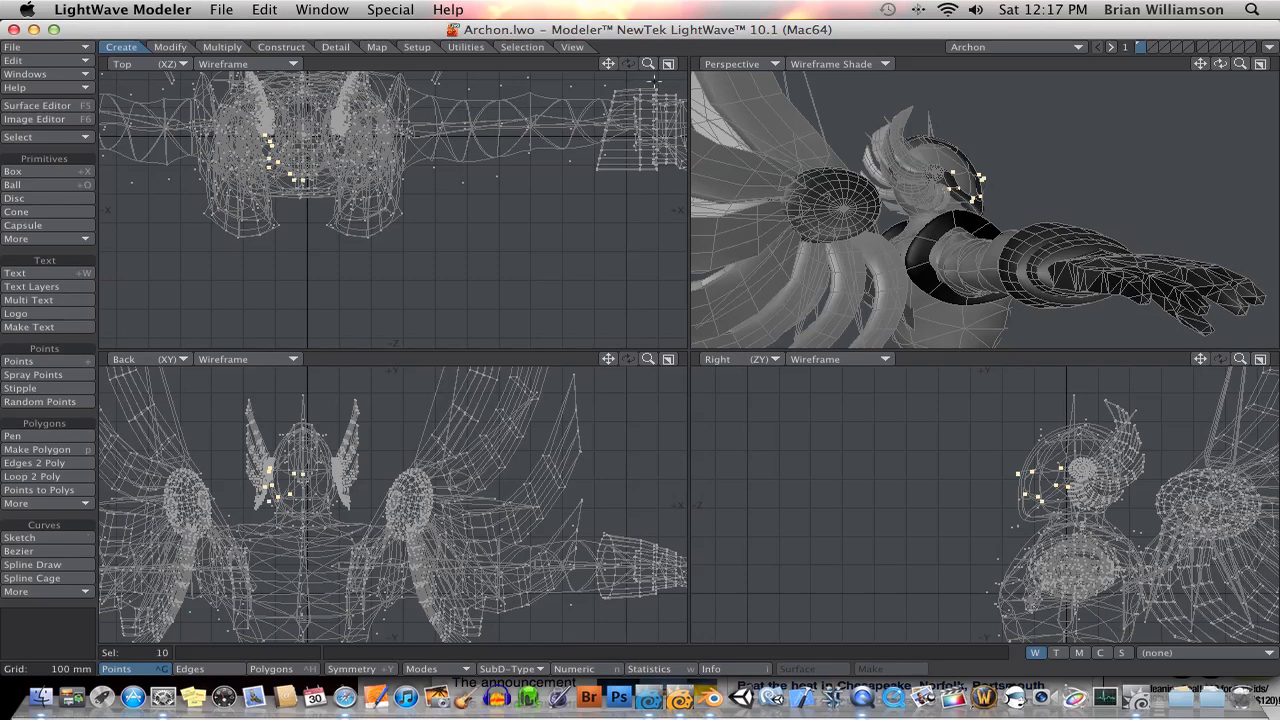
left_click(377, 47)
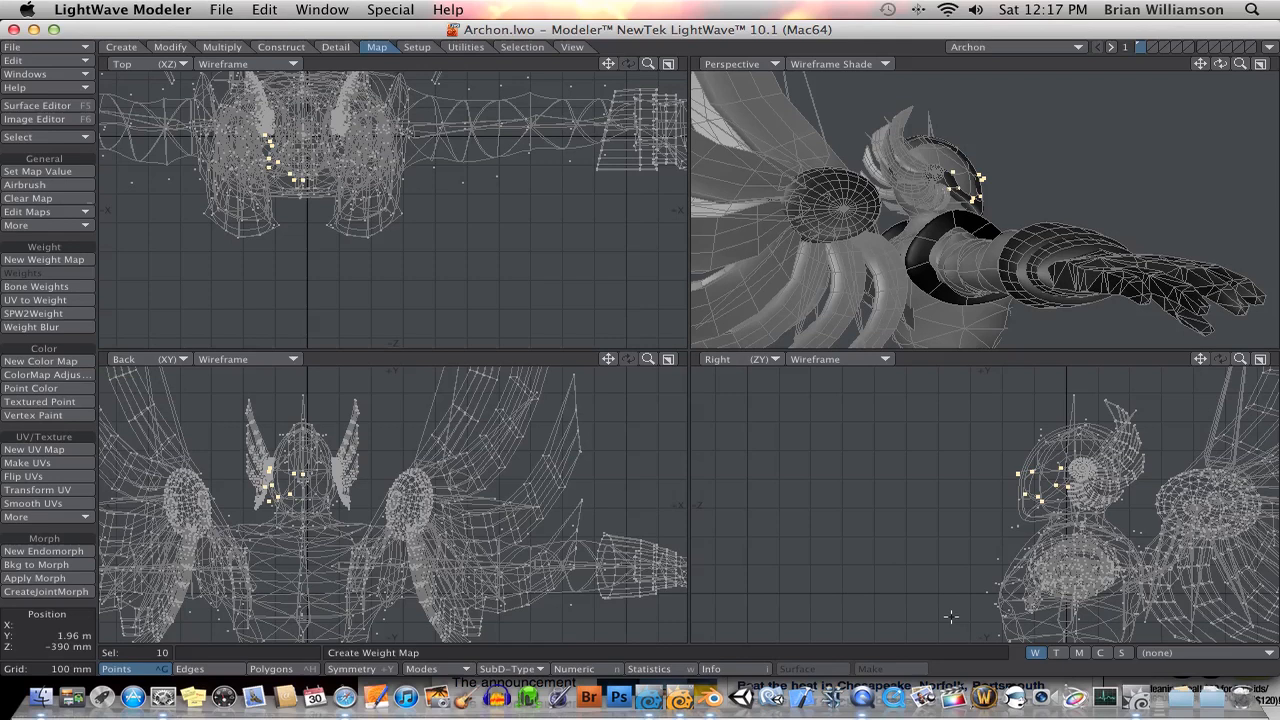
left_click(1150, 653)
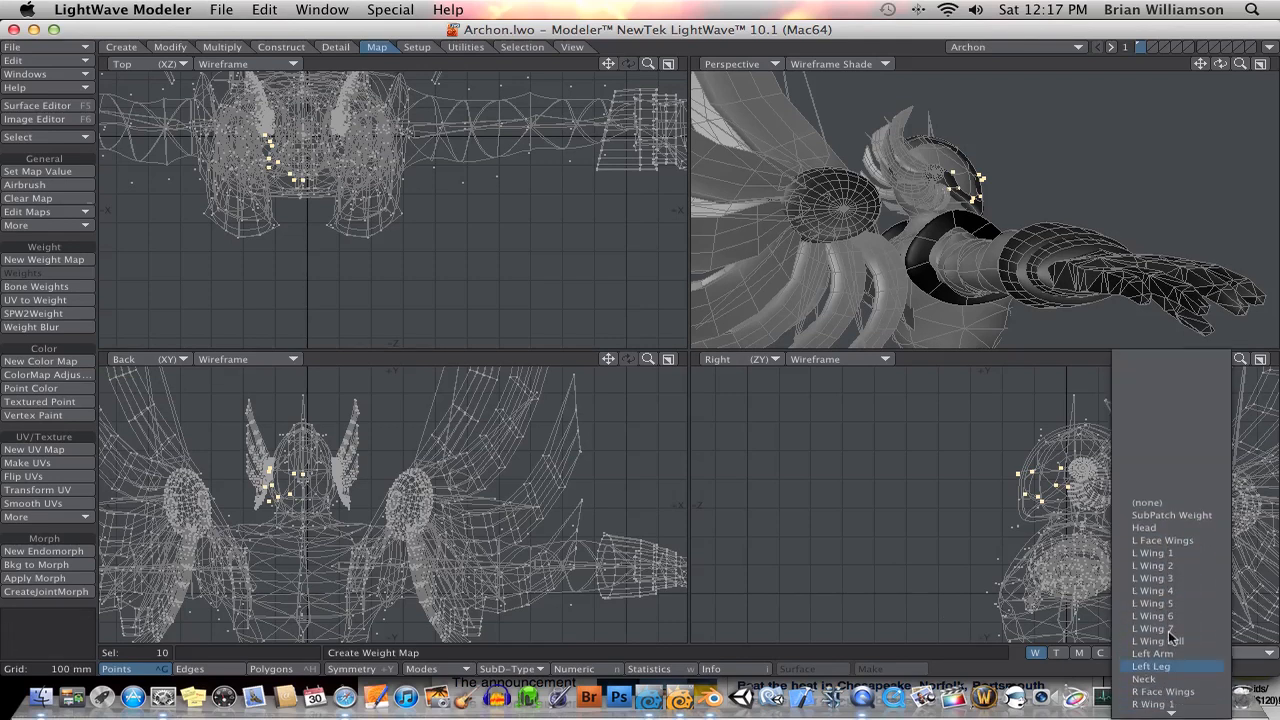
left_click(1143, 538)
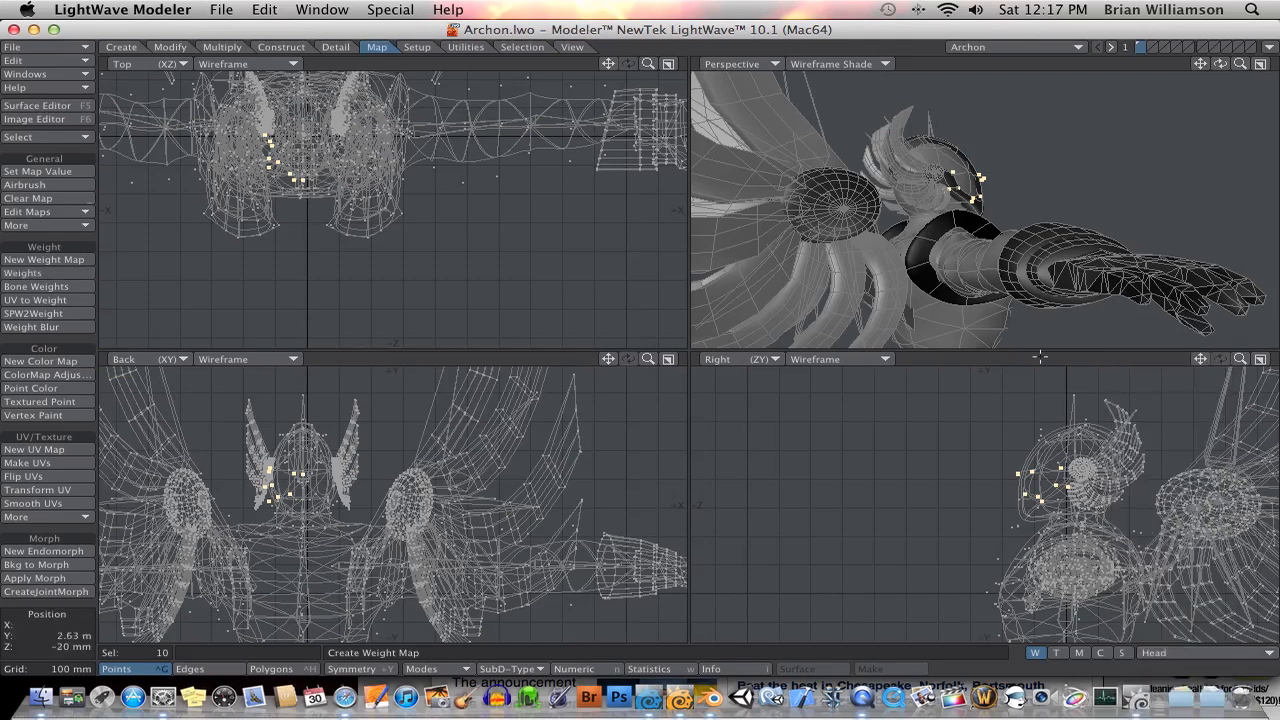
Add more points around the lower face to the selection, checking the head area against the rig in Layout
left_click_drag(971, 258, 940, 256, "alt")
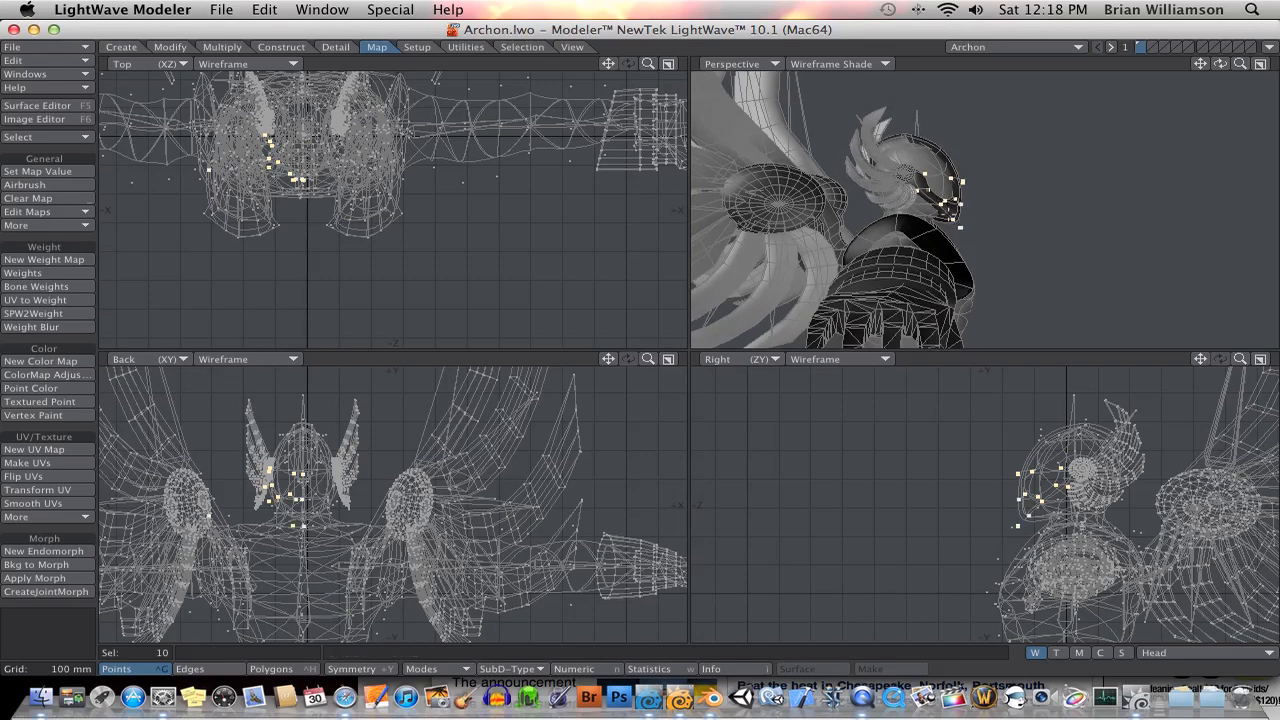
left_click_drag(1009, 233, 975, 236, "alt")
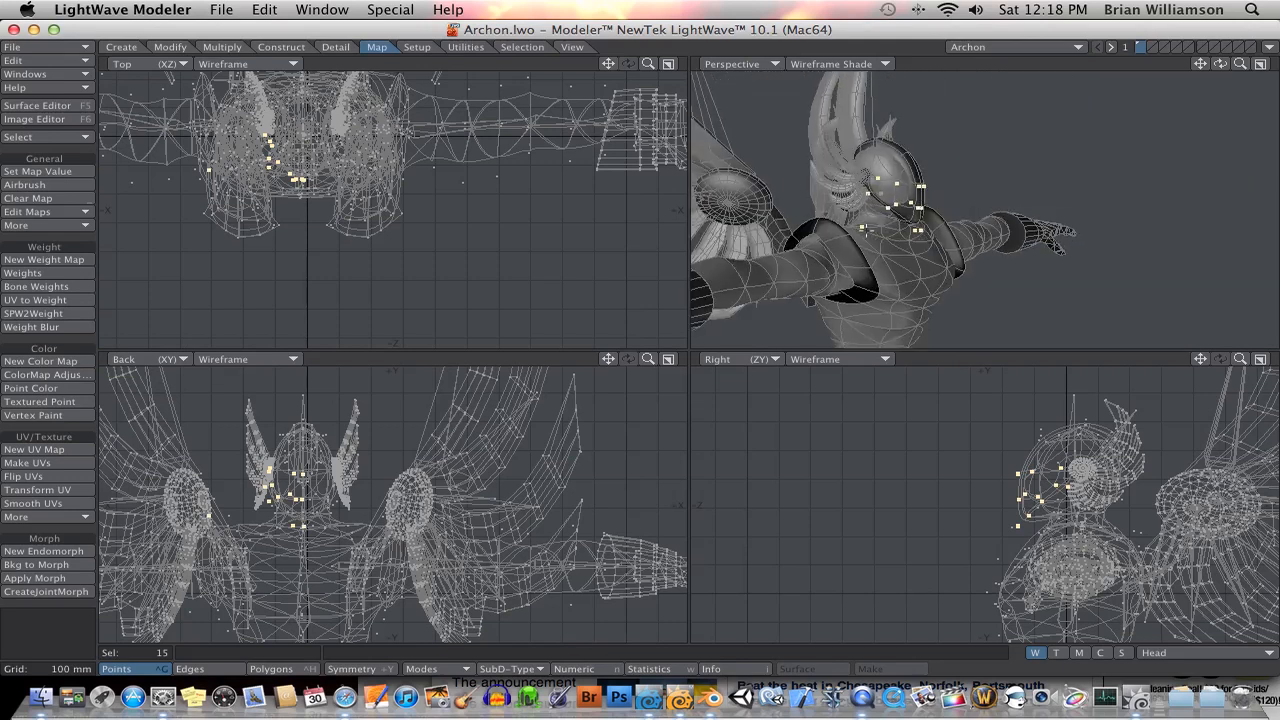
left_click(656, 697)
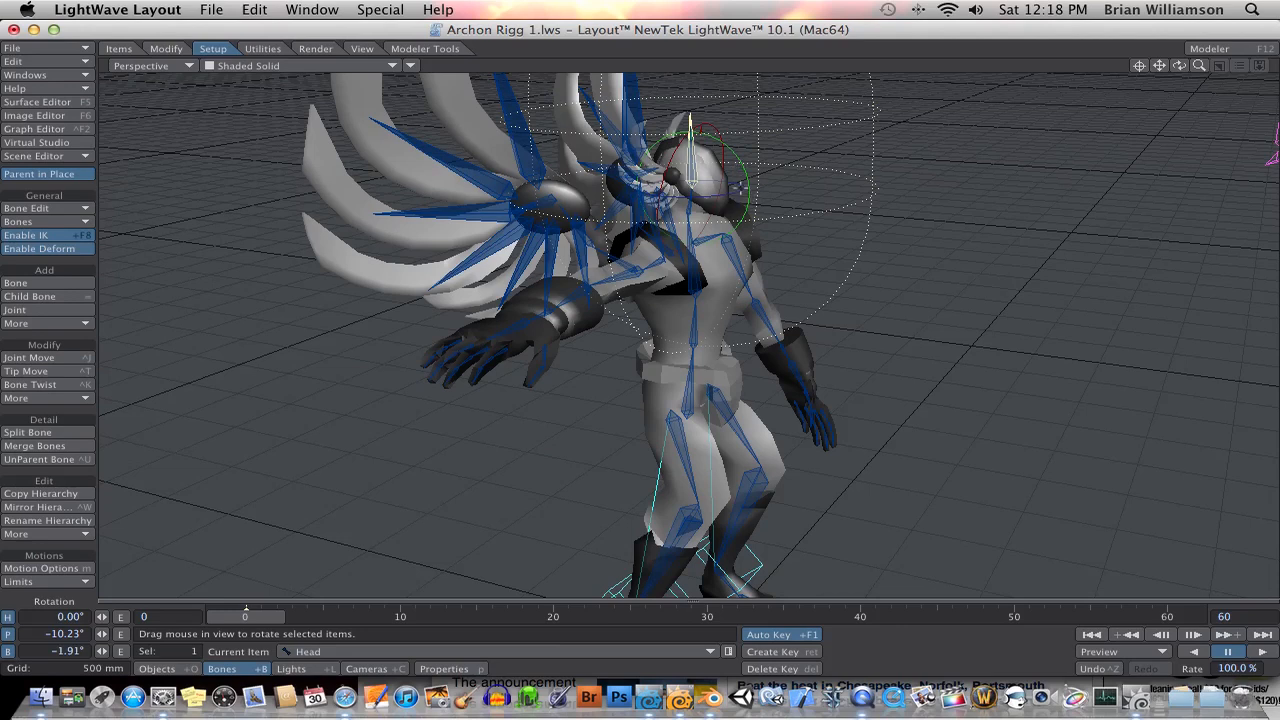
left_click(682, 697)
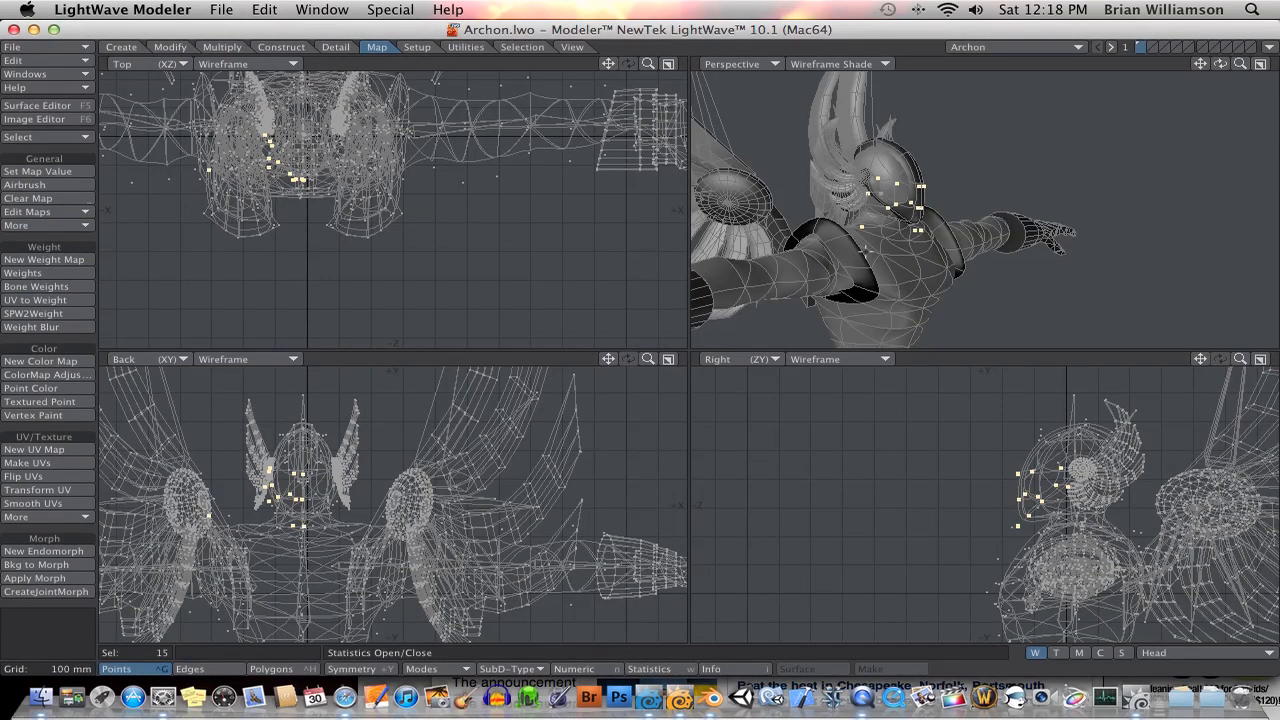
left_click_drag(871, 246, 942, 254, "alt")
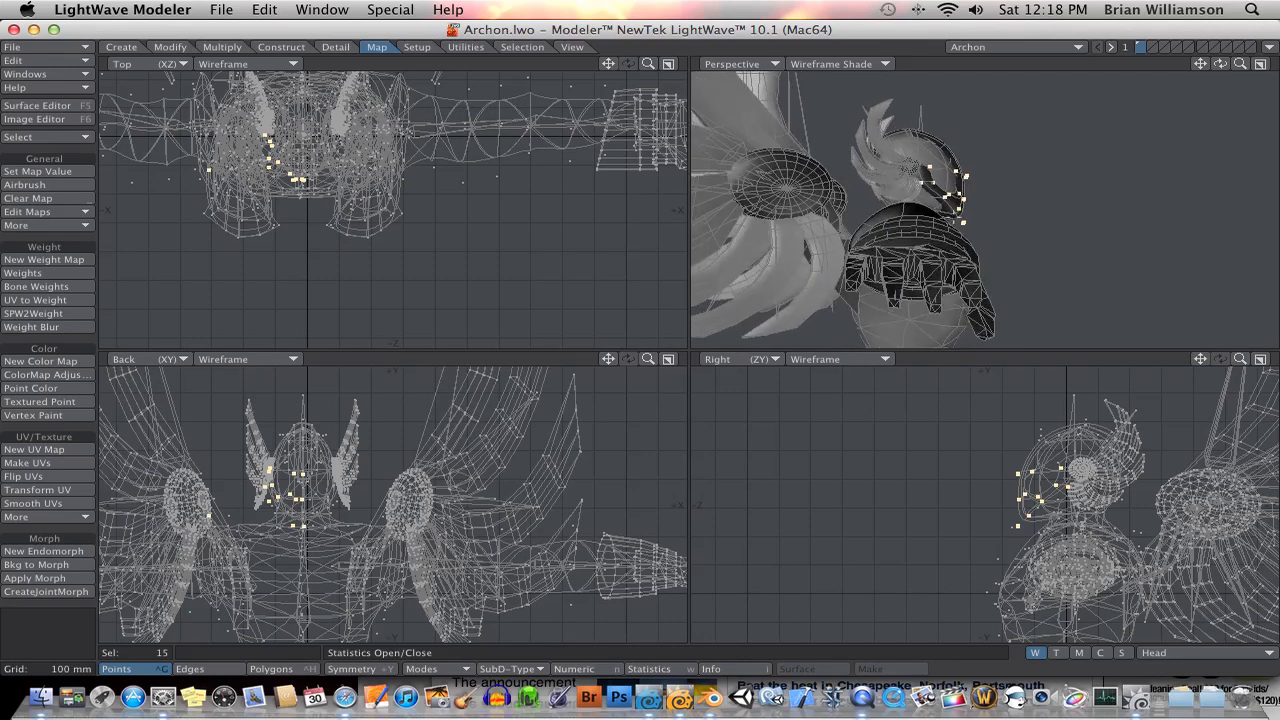
left_click_drag(905, 220, 954, 231, "alt")
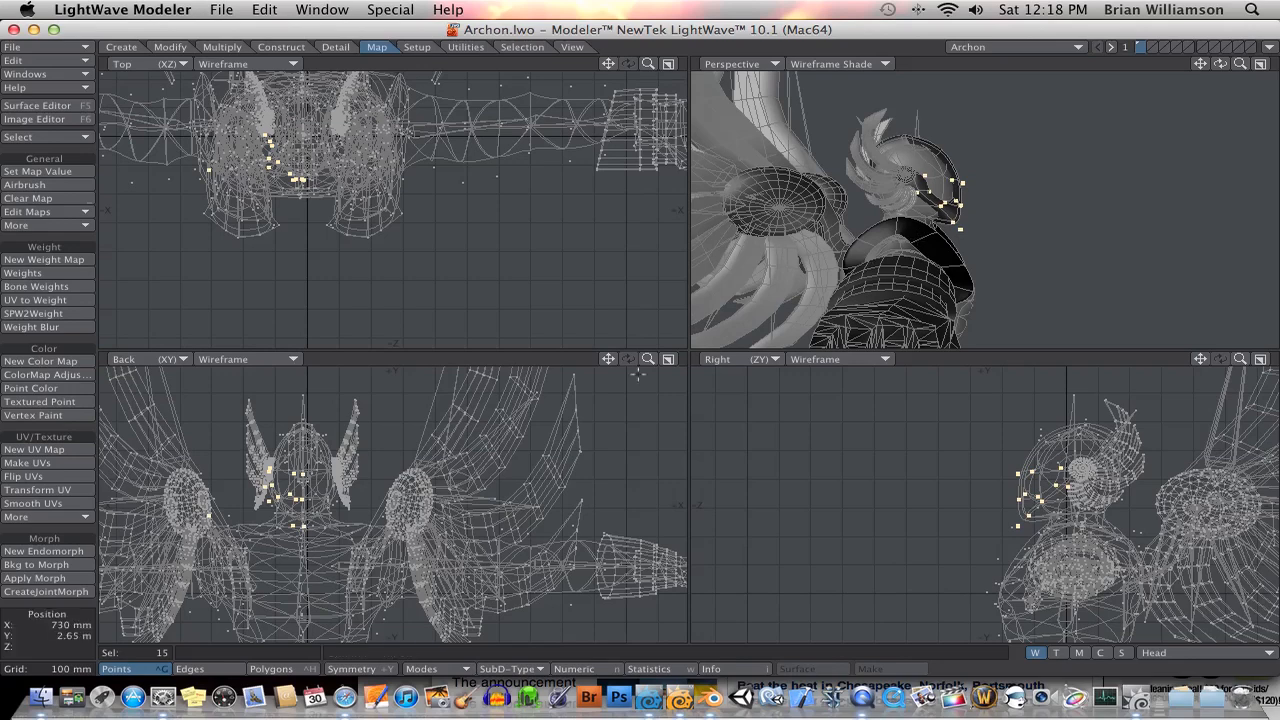
Switch back to Layout and rotate the L Bicep bone to about heading 17°, pitch 64°, bank 0°
left_click(649, 697)
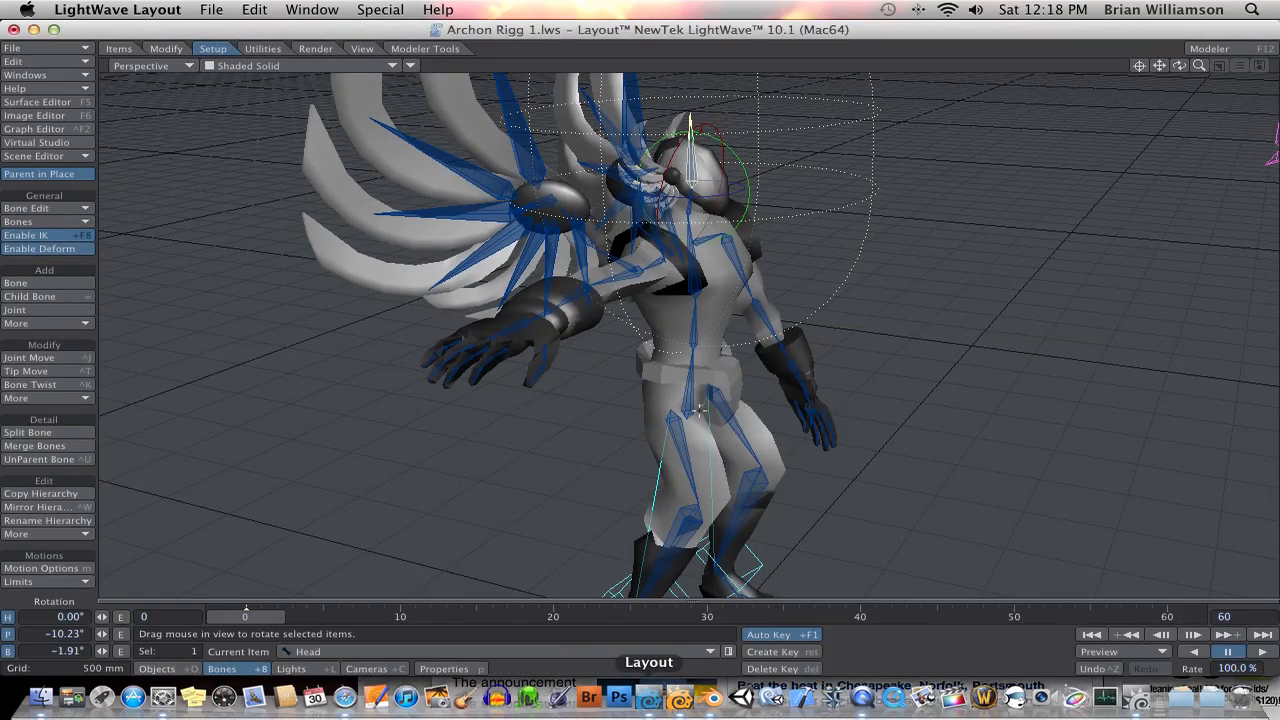
left_click_drag(696, 281, 829, 270, "ctrl+alt")
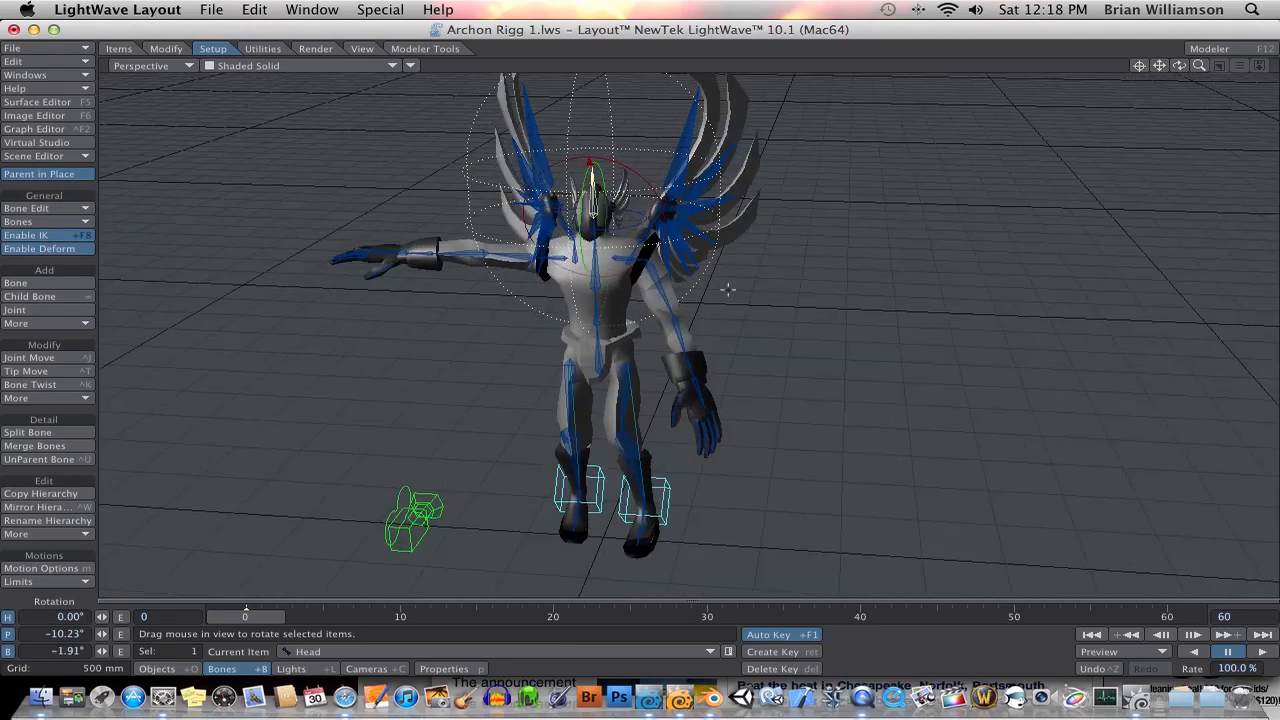
scroll(740, 264, "up", 3)
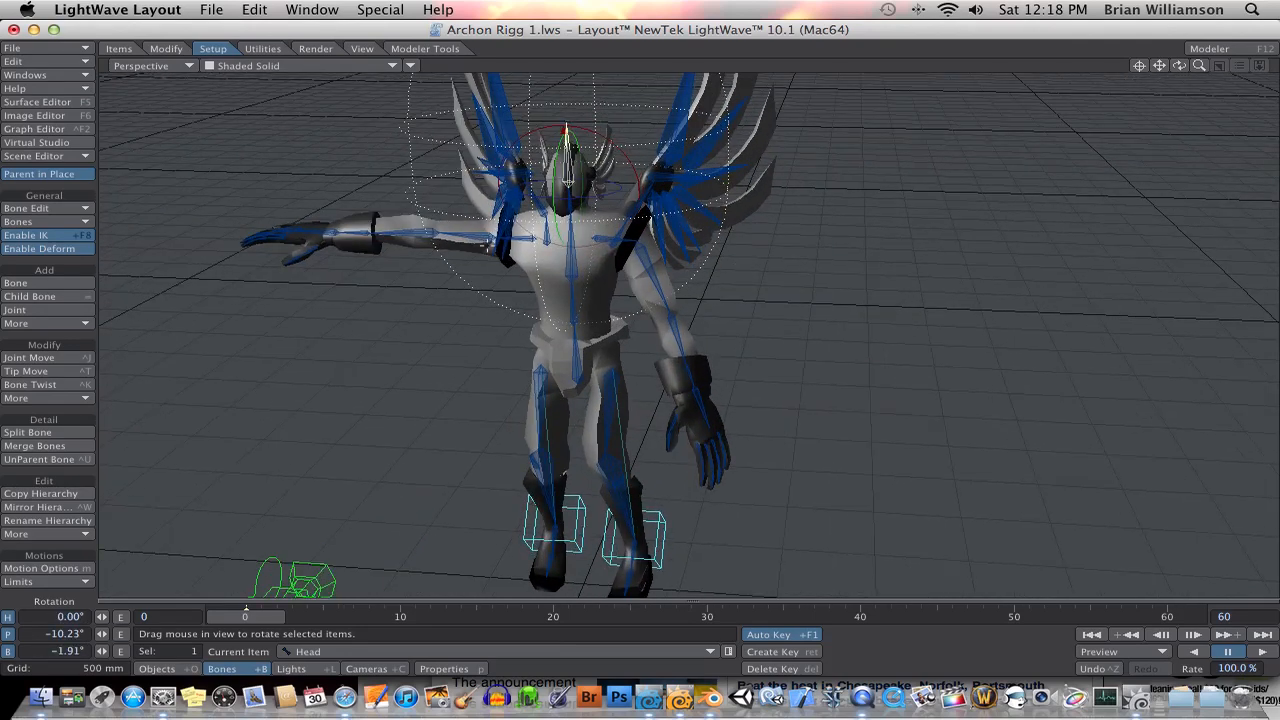
left_click(482, 237)
left_click_drag(525, 196, 520, 250)
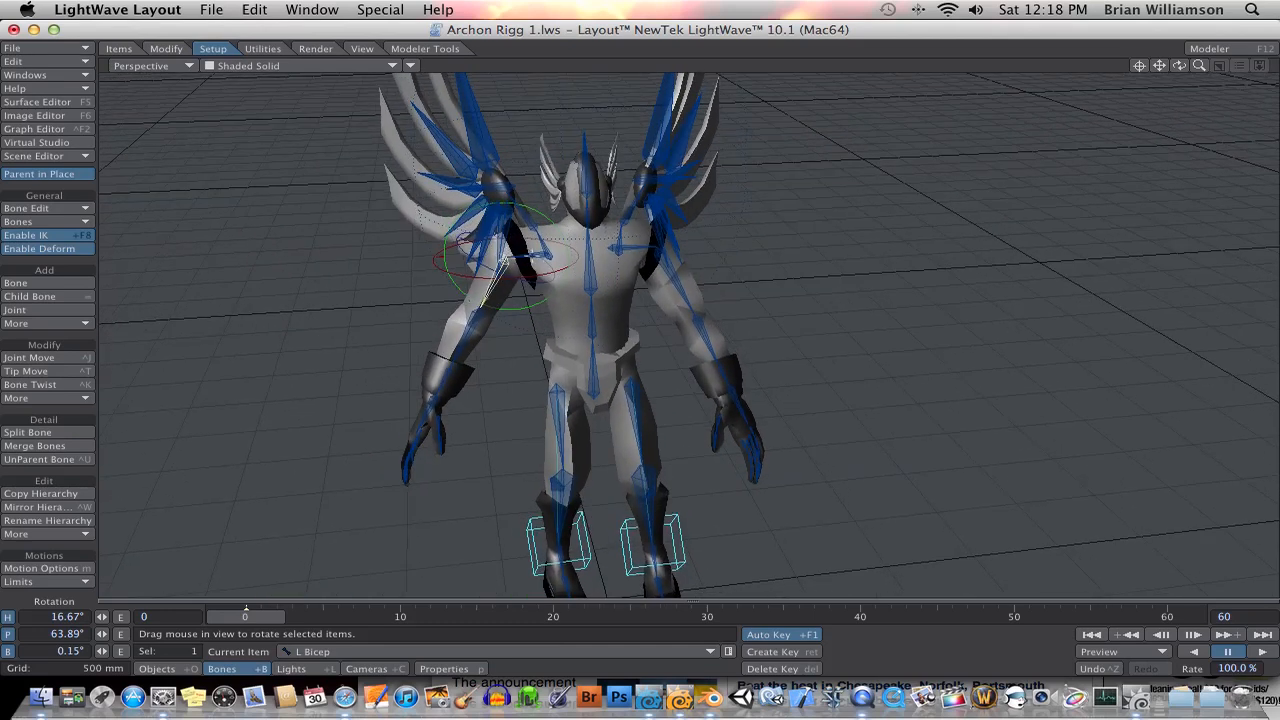
Select the L Shoulder bone of the Archon rig and rotate it, then select the R Shoulder bone
left_click(533, 253)
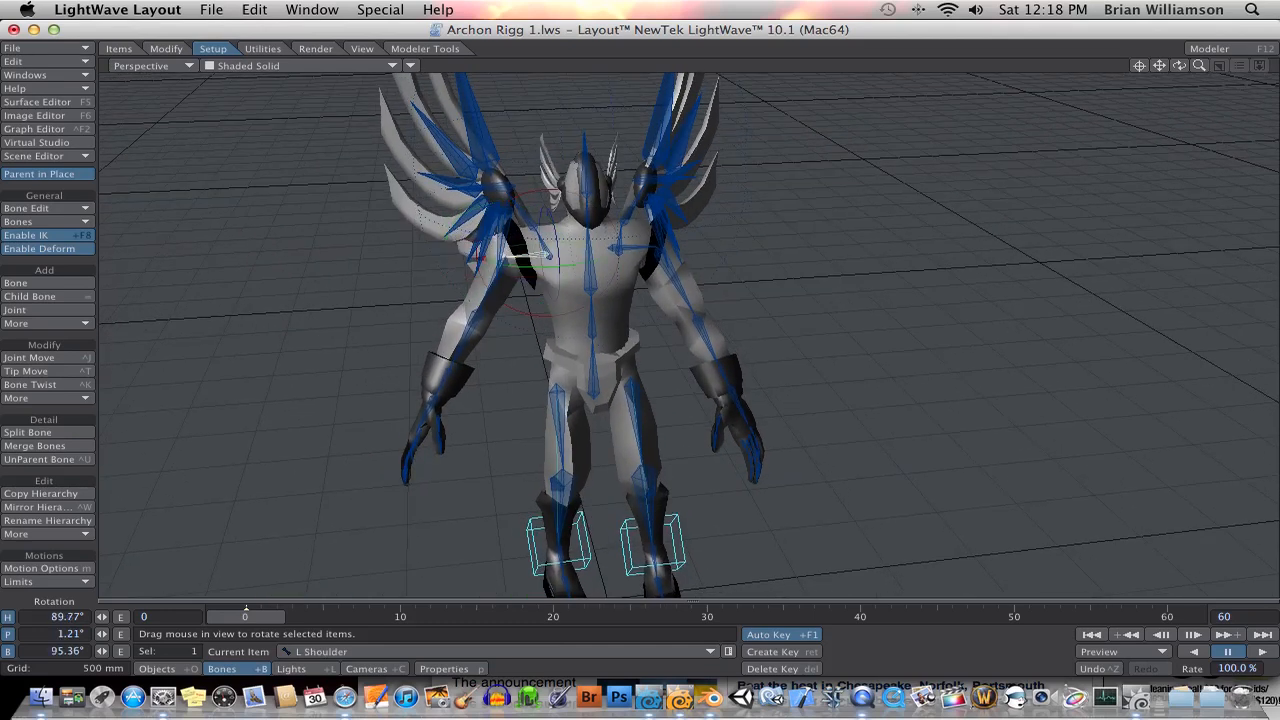
left_click_drag(540, 255, 612, 249)
left_click(636, 246)
Switch to Blender, select the Hand.L bone of Tyreal_Armature and rotate it about 69° on the X axis
left_click(706, 705)
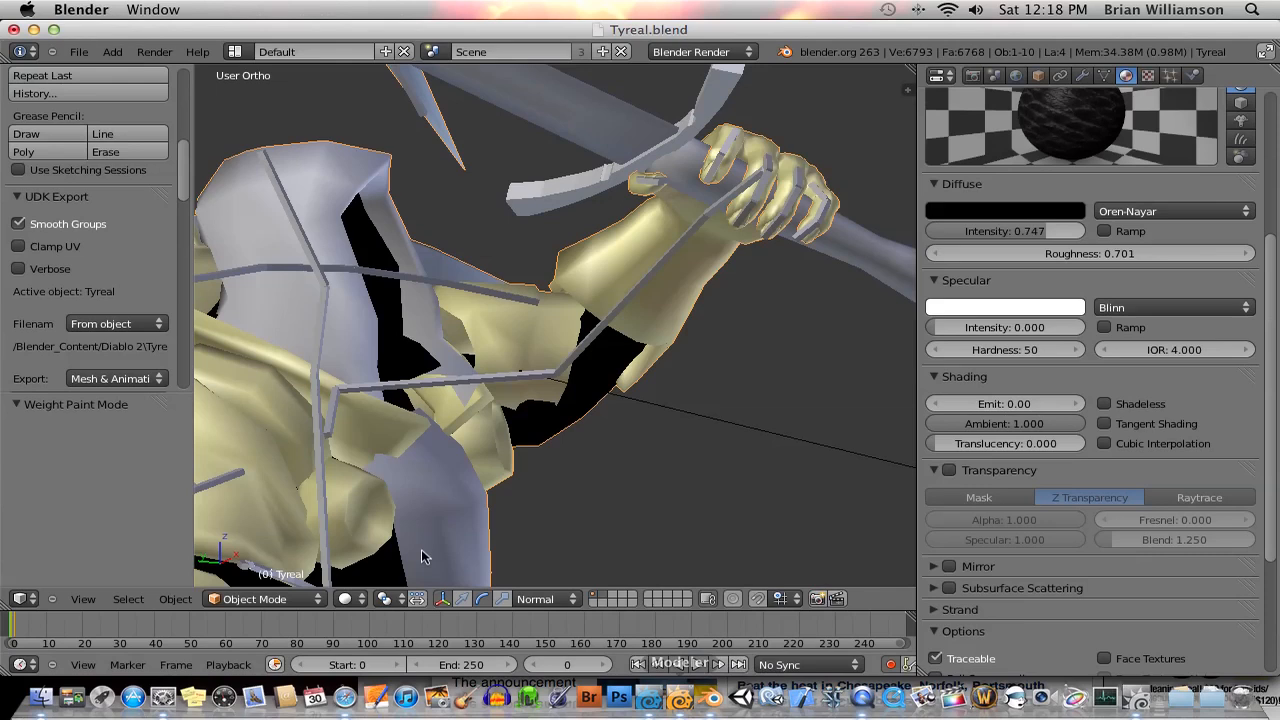
left_click(258, 598)
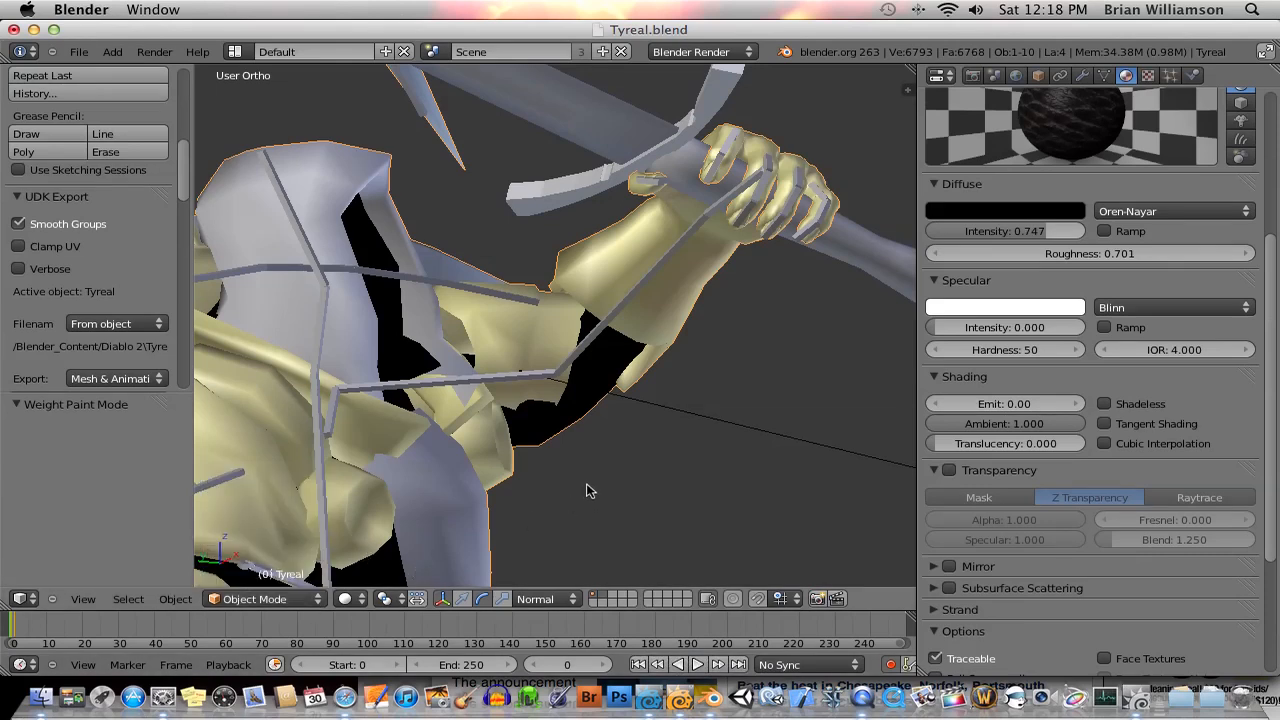
scroll(600, 427, "down", 3)
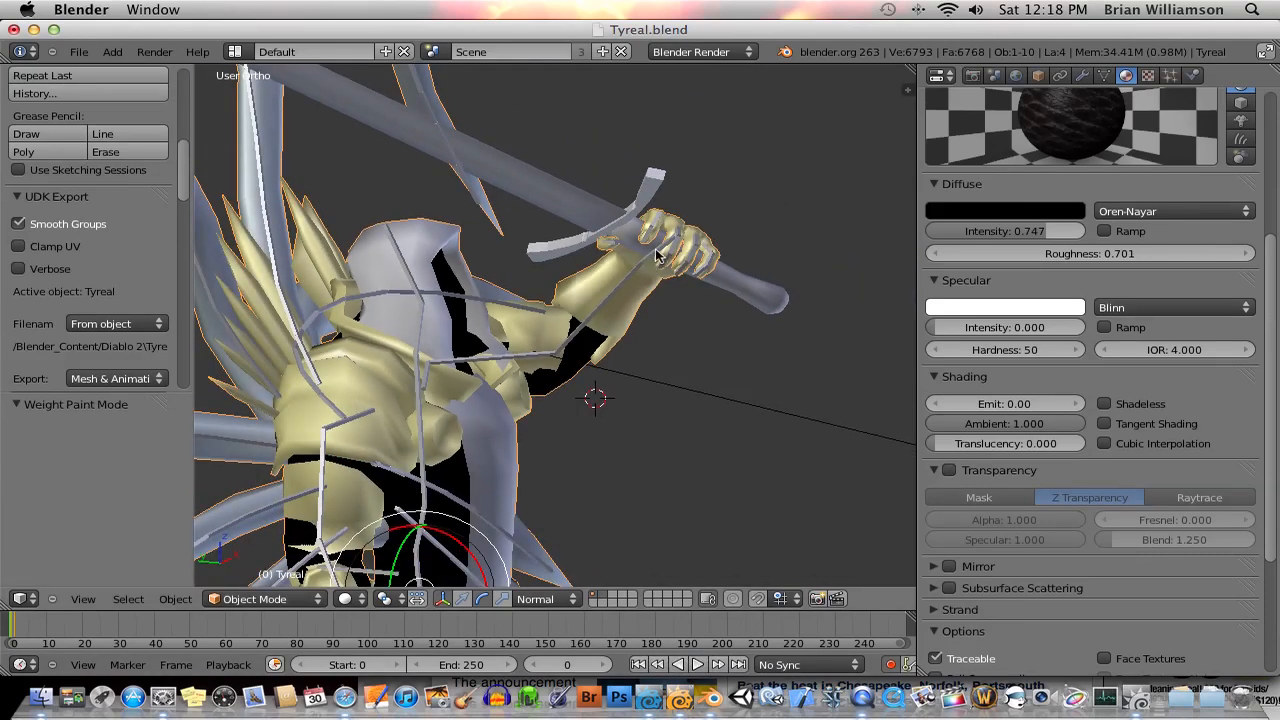
right_click(657, 256)
left_click_drag(670, 265, 650, 296)
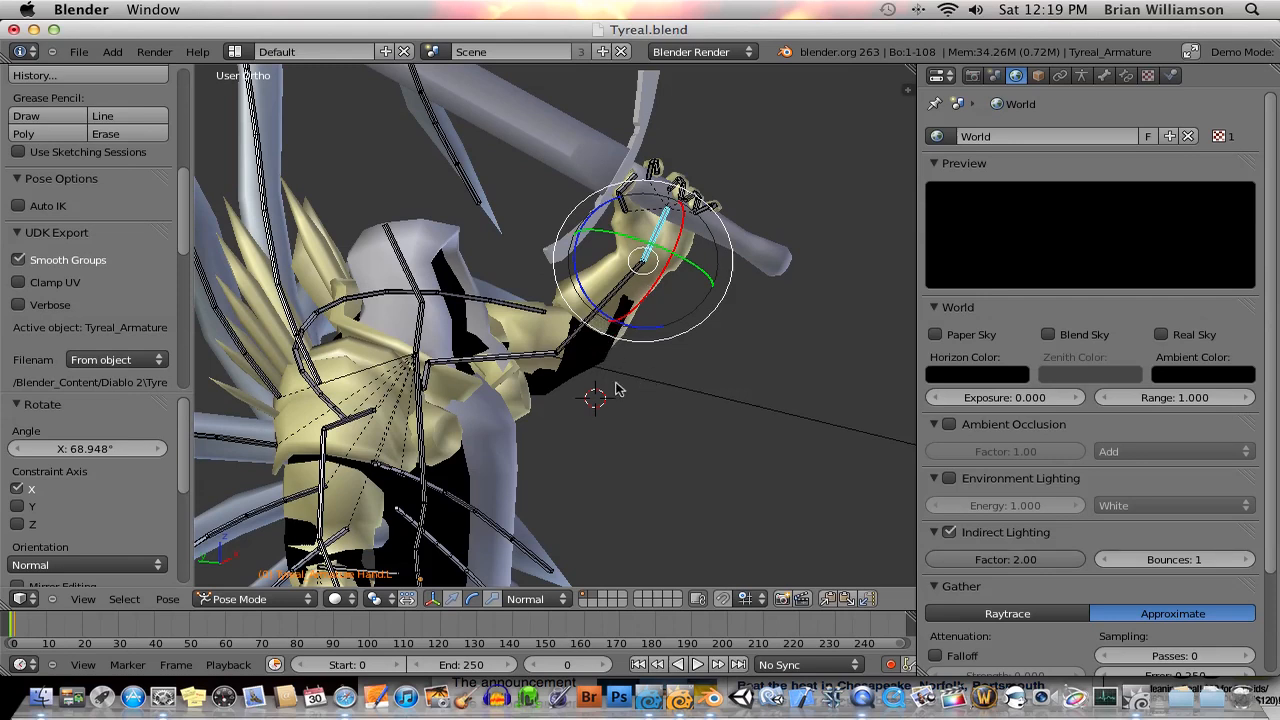
Rotate the Hand.L bone about 12° on the Z axis and about -18° on the Y axis, checking the sword from several angles
middle_click_drag(578, 393, 650, 387)
mouse_move(679, 240)
left_mouse_down()
mouse_move(669, 258)
mouse_move(700, 232)
mouse_move(704, 256)
mouse_move(699, 228)
mouse_move(702, 240)
left_mouse_up()
scroll(726, 337, "down", 2)
middle_click_drag(693, 350, 632, 338)
scroll(632, 336, "up", 1)
left_click_drag(660, 333, 661, 334)
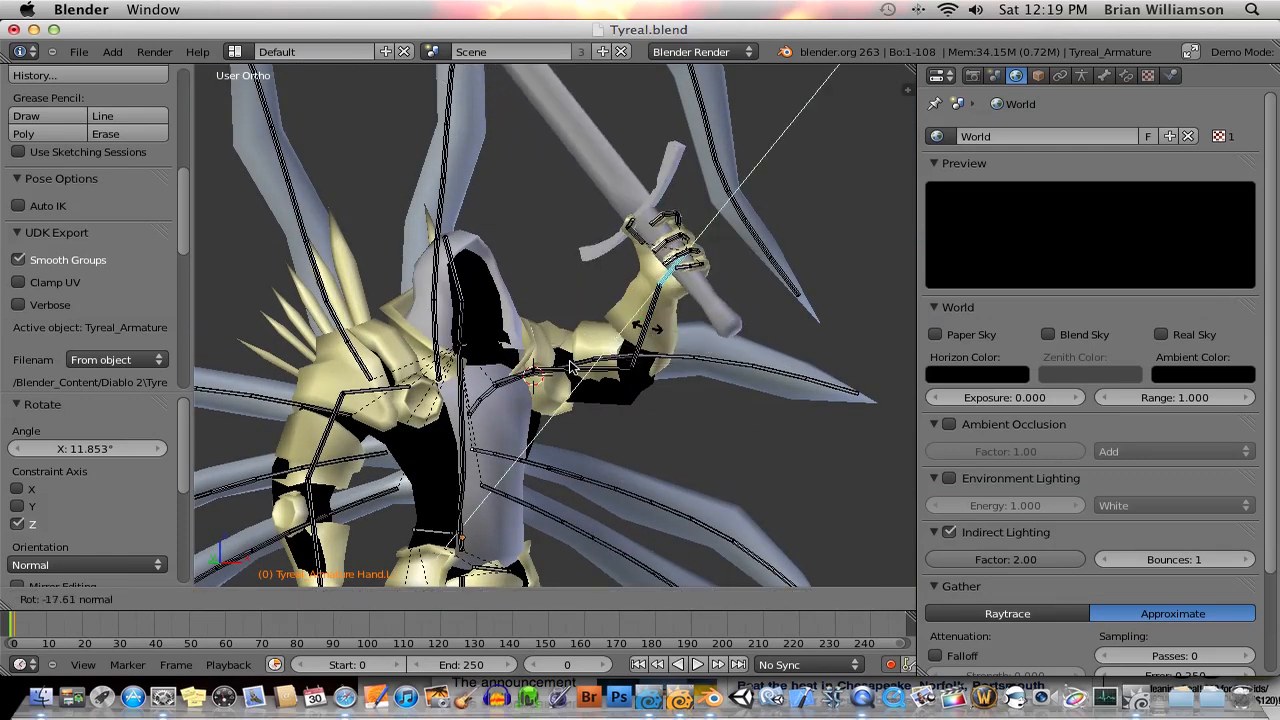
left_click_drag(648, 329, 648, 329)
middle_click_drag(648, 329, 501, 403)
scroll(495, 386, "down", 1)
scroll(494, 396, "up", 1)
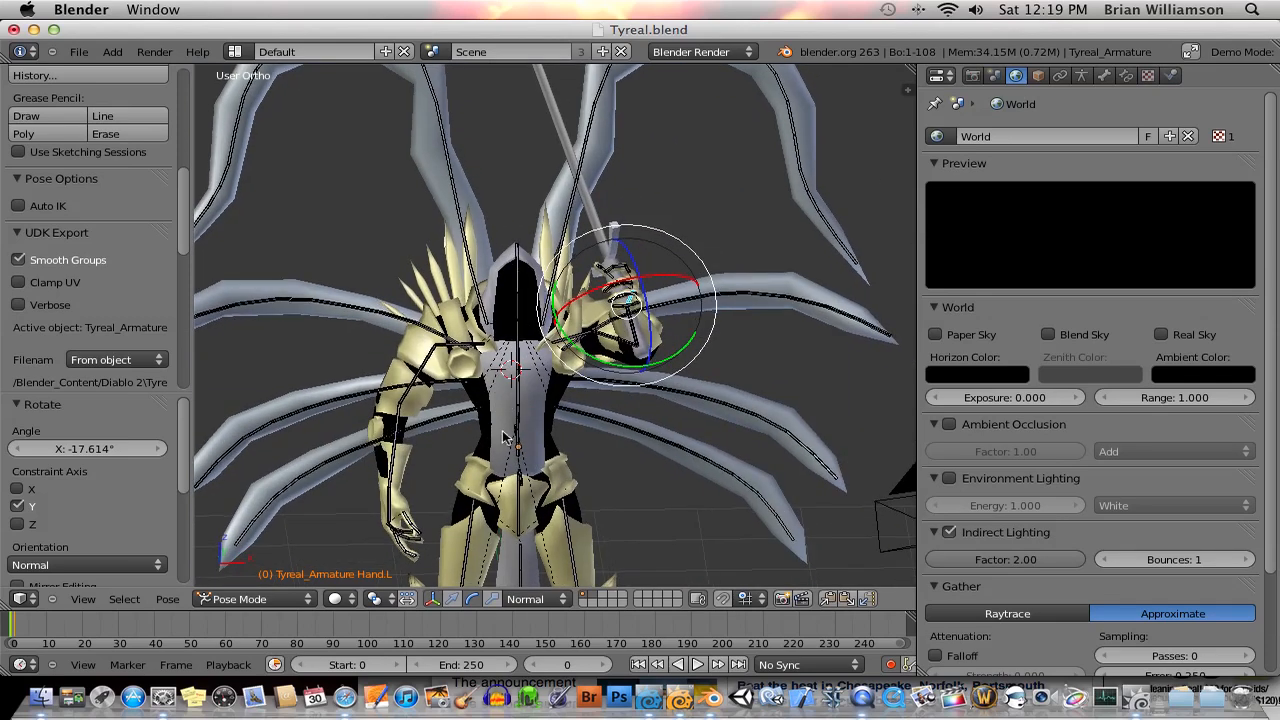
Switch to LightWave Layout, select the R Forearm bone and rotate its heading to about 39°
left_click(650, 697)
left_click_drag(564, 430, 636, 353, "alt")
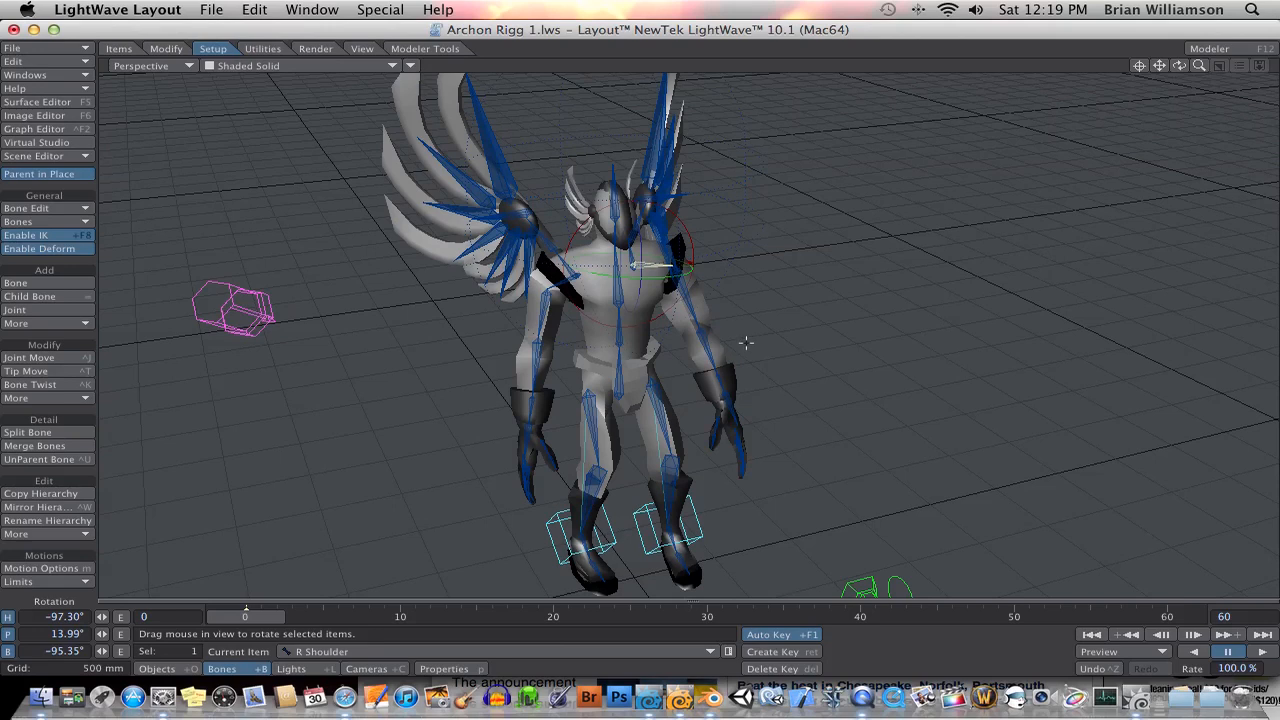
left_click(702, 333)
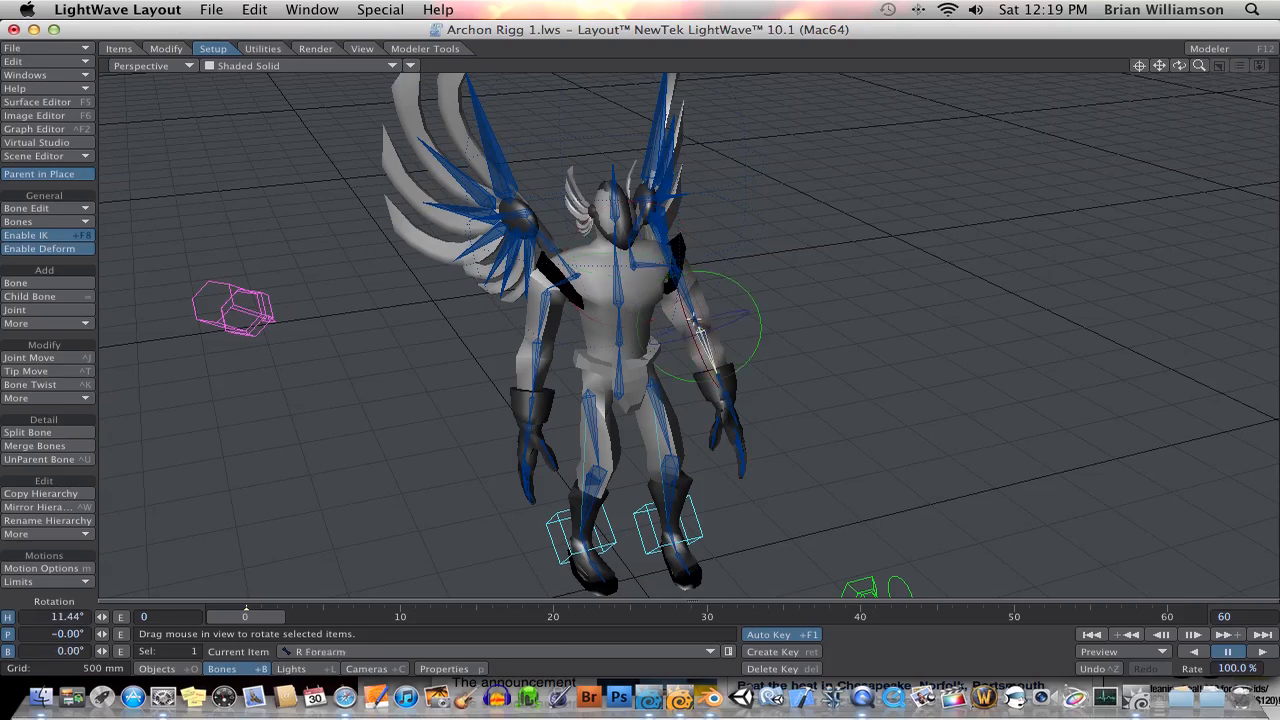
left_click_drag(701, 331, 732, 315, "alt")
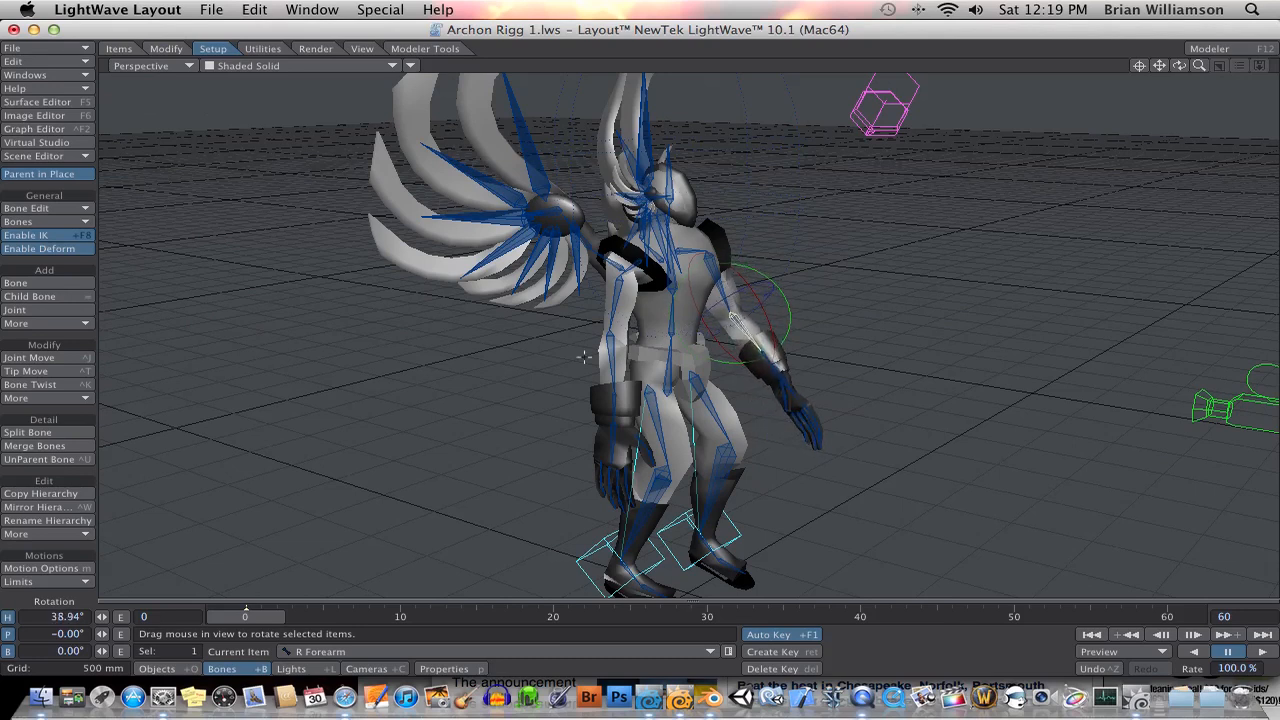
Bend the Archon's left forearm bone so the arm reaches in front of the body
left_click(616, 337)
left_click_drag(641, 312, 707, 309, "alt")
left_click_drag(650, 345, 772, 320)
Pose the Archon's hands, rotating the R Hand bone to about heading 12.5°, pitch 15.1°, and view the pose from several angles
left_click(708, 405)
left_click_drag(705, 395, 798, 412, "alt")
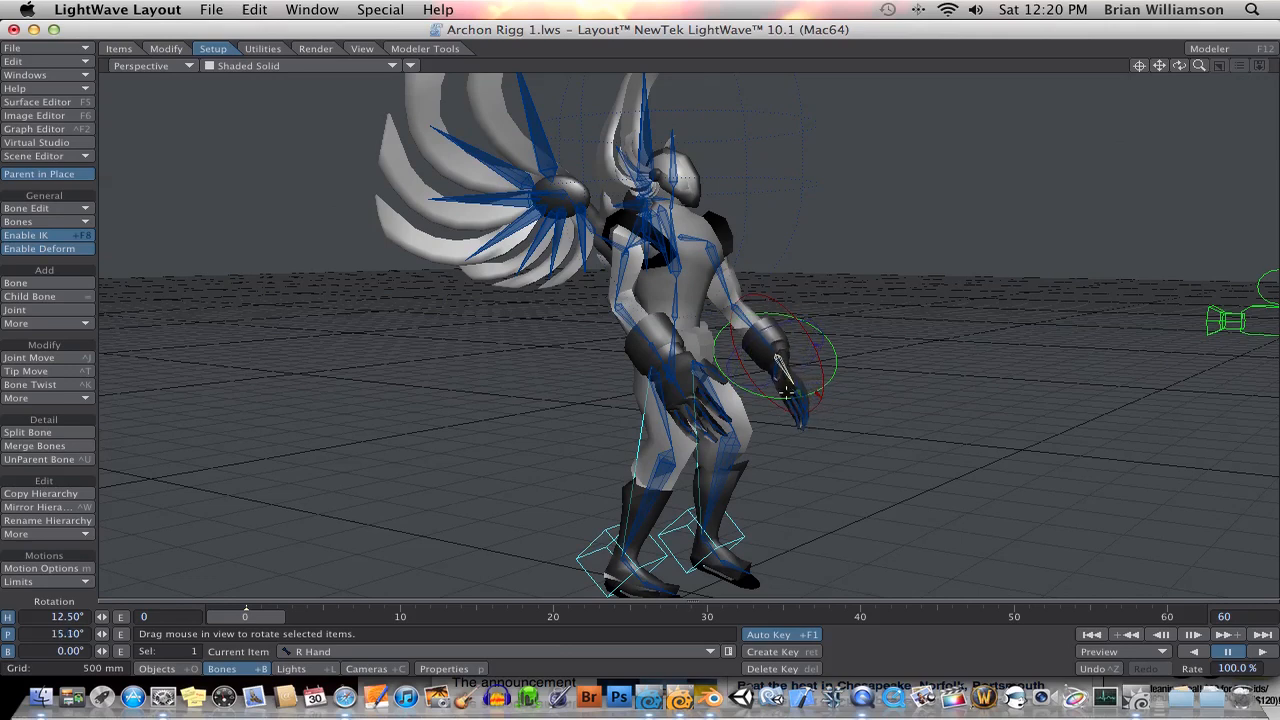
left_click_drag(798, 360, 792, 360, "alt")
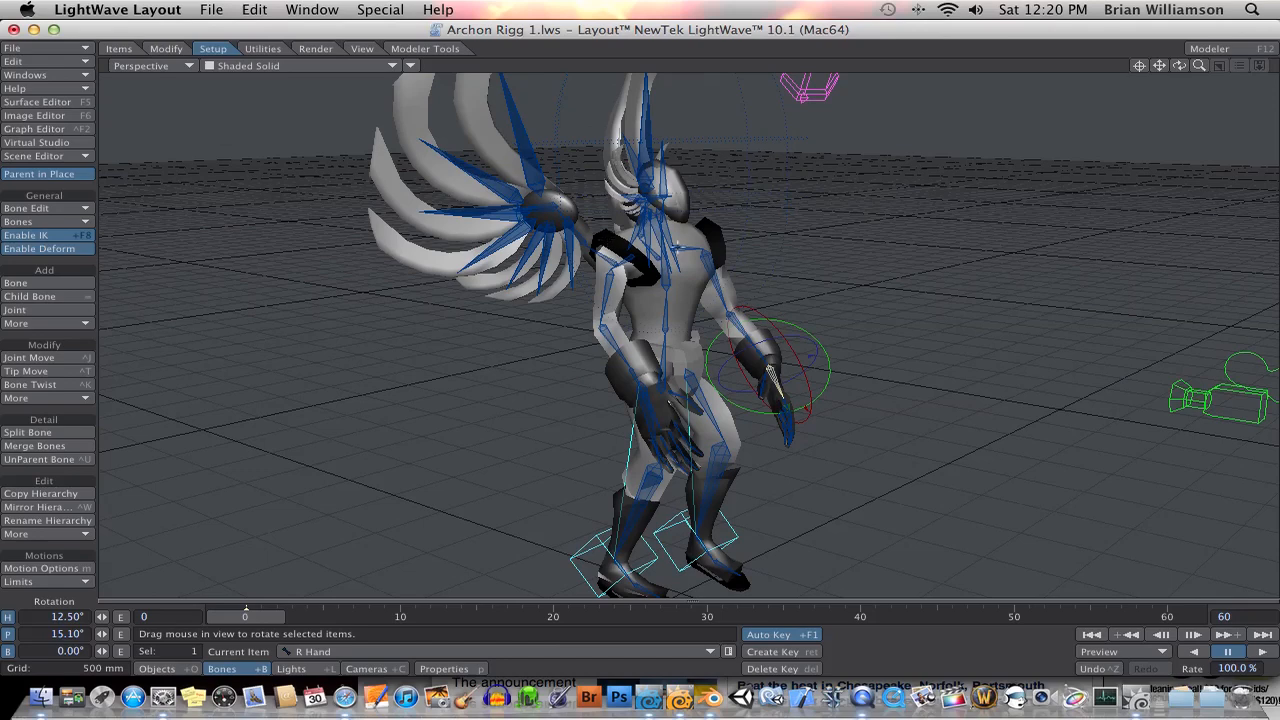
left_click_drag(792, 360, 856, 268, "alt")
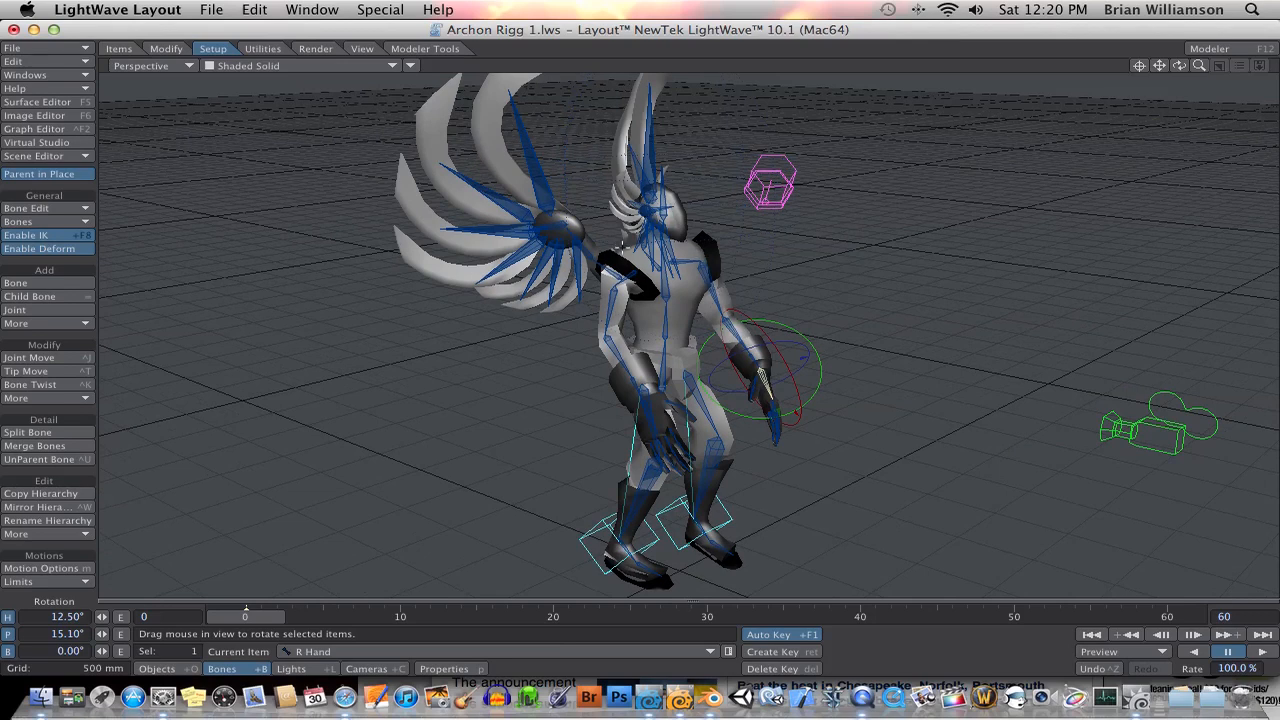
Switch to Blender and swing the Hand.L bone back and forth on the Y axis, ending with a rotation of about -76°
left_click(712, 700)
left_click_drag(548, 338, 686, 350)
key("r")
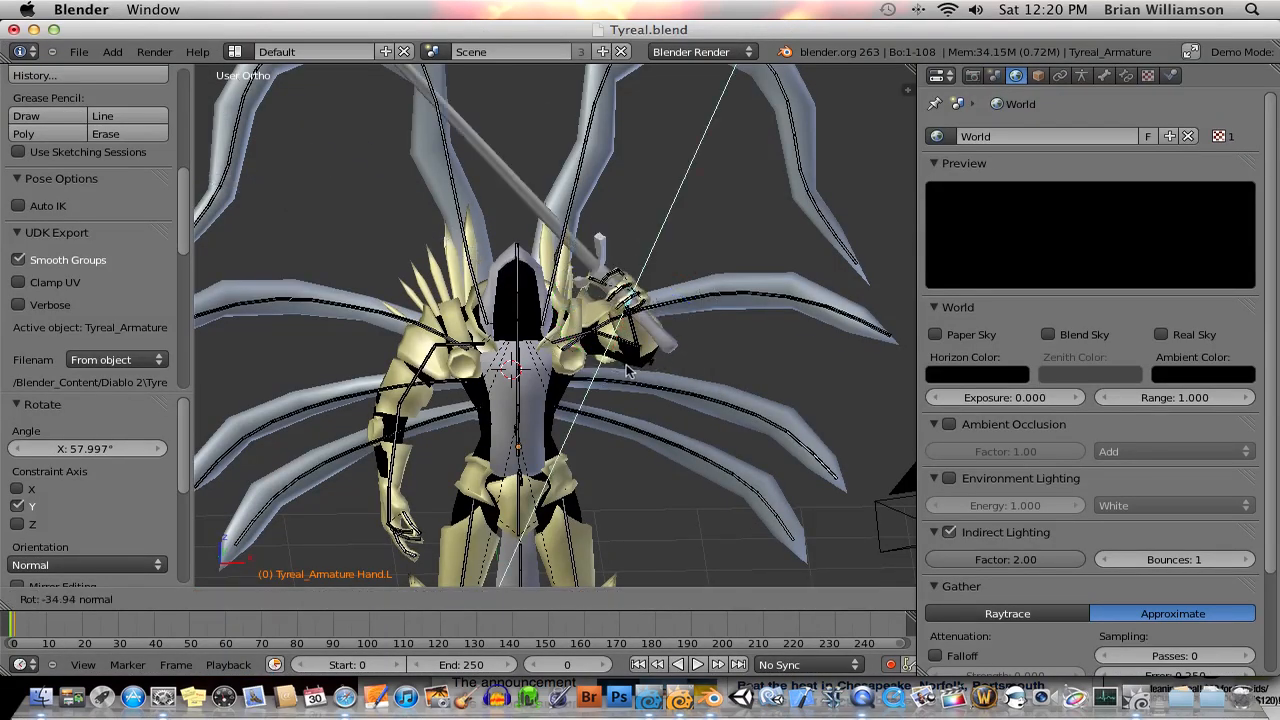
left_click_drag(603, 368, 595, 351)
Rotate the Hand.L bone without an axis constraint, first about 20° and then about -28°, and view the raised sword arm
key("r")
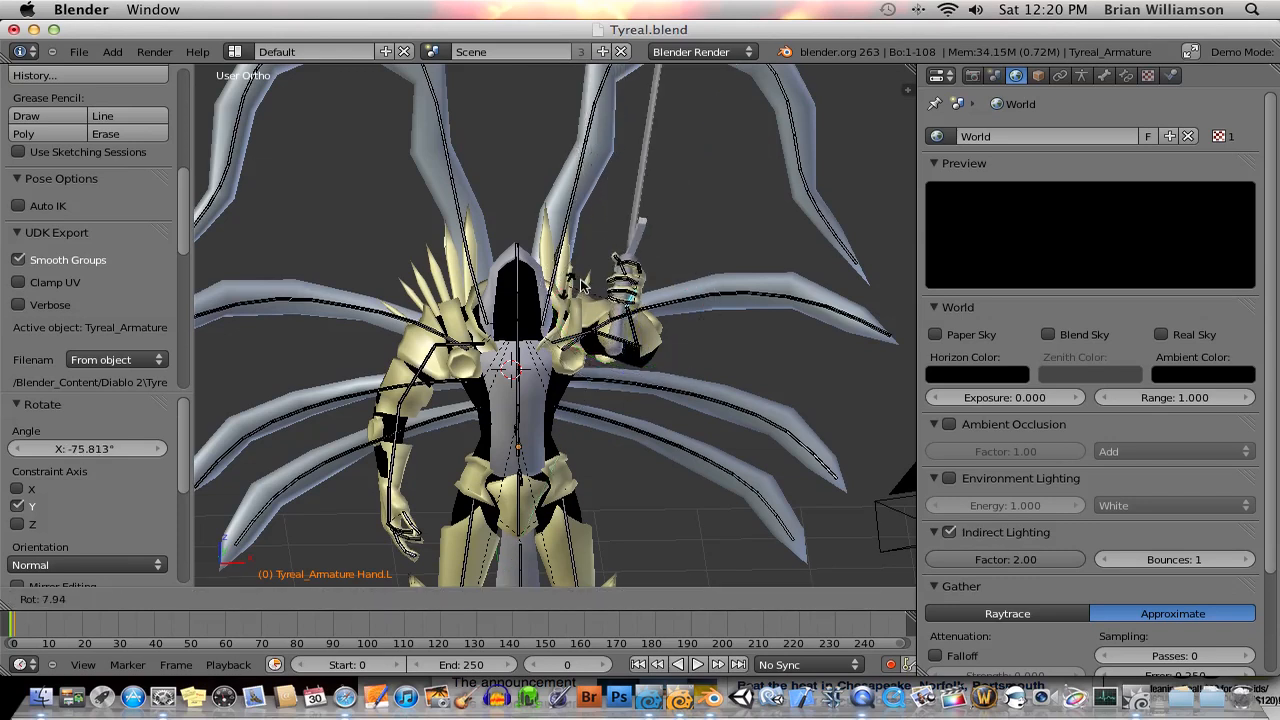
left_click(583, 286)
key("r")
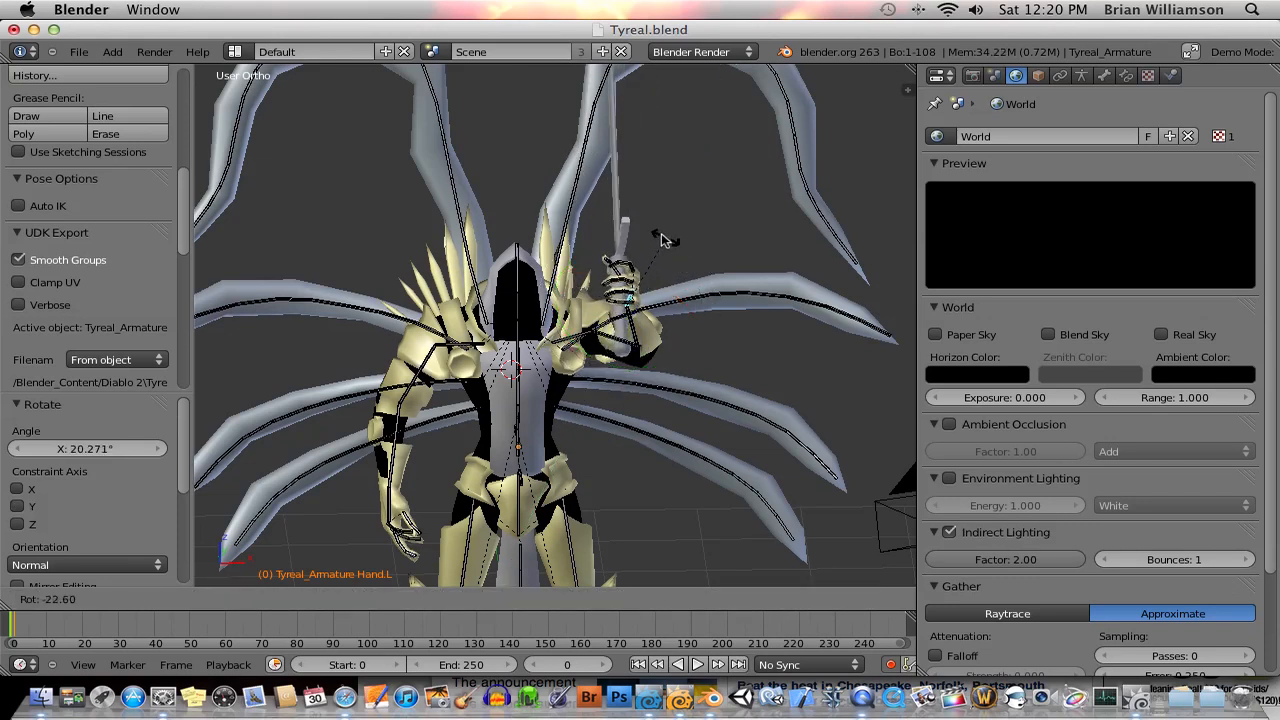
left_click(662, 240)
middle_click_drag(576, 308, 657, 300)
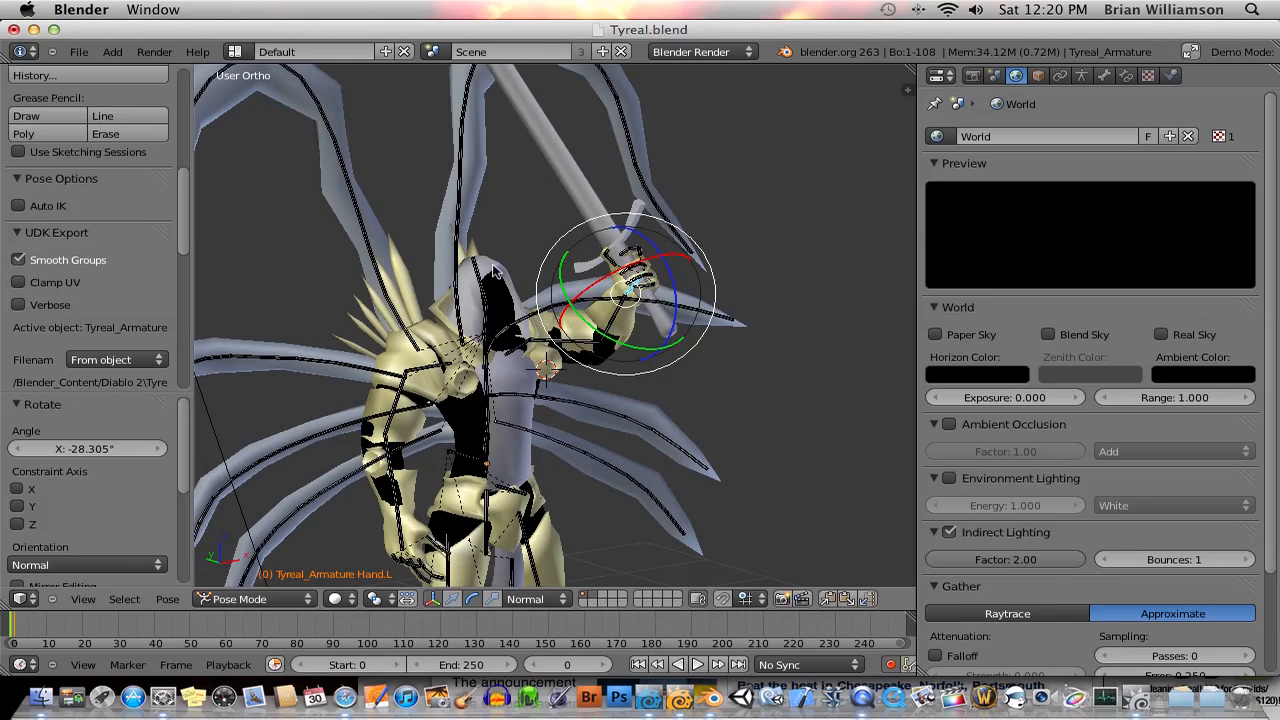
Switch to LightWave Modeler and remove the stray point beside the shoulder from the Head point selection
left_click(657, 701)
left_click(680, 701)
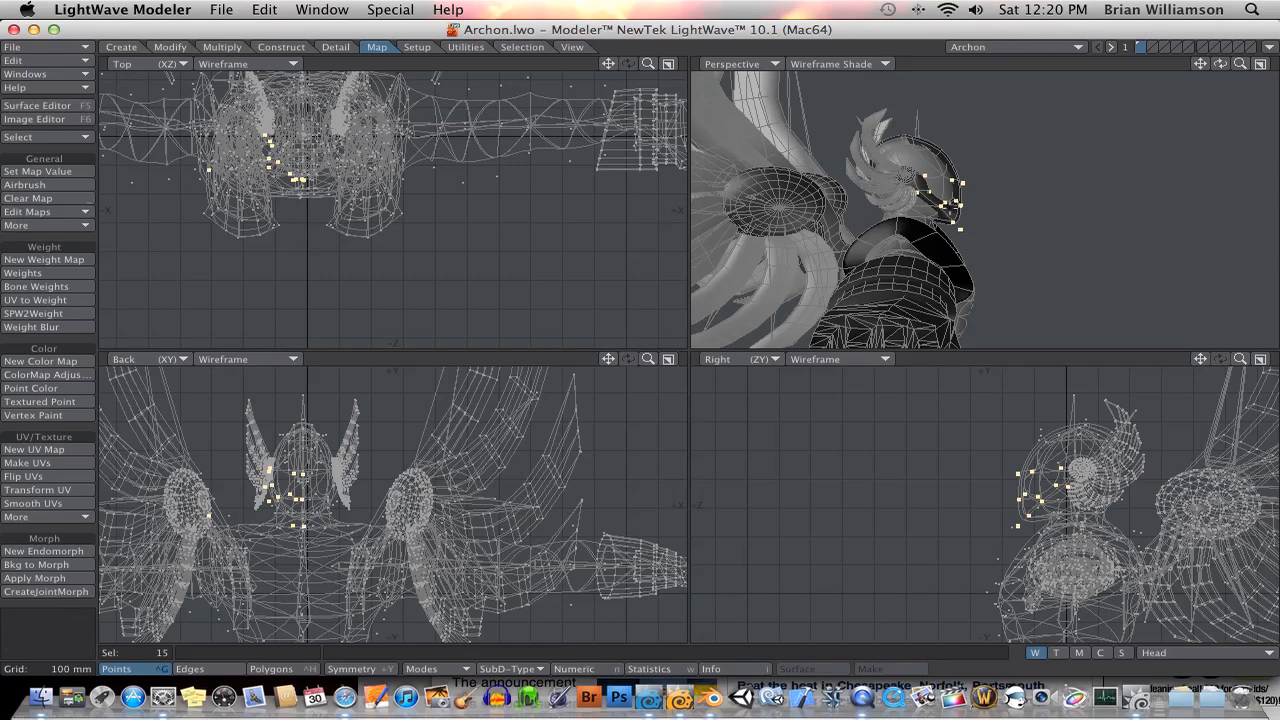
scroll(927, 238, "down", 4)
scroll(927, 238, "up", 2)
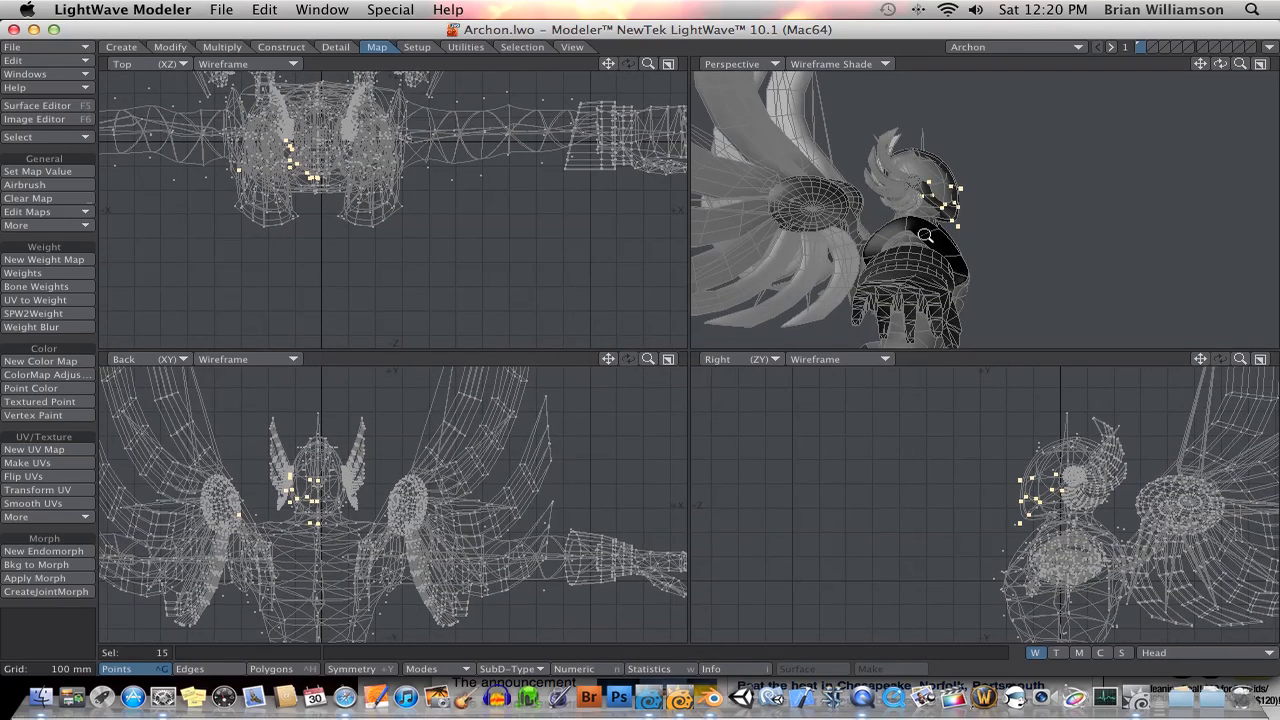
left_click_drag(927, 238, 993, 211, "alt")
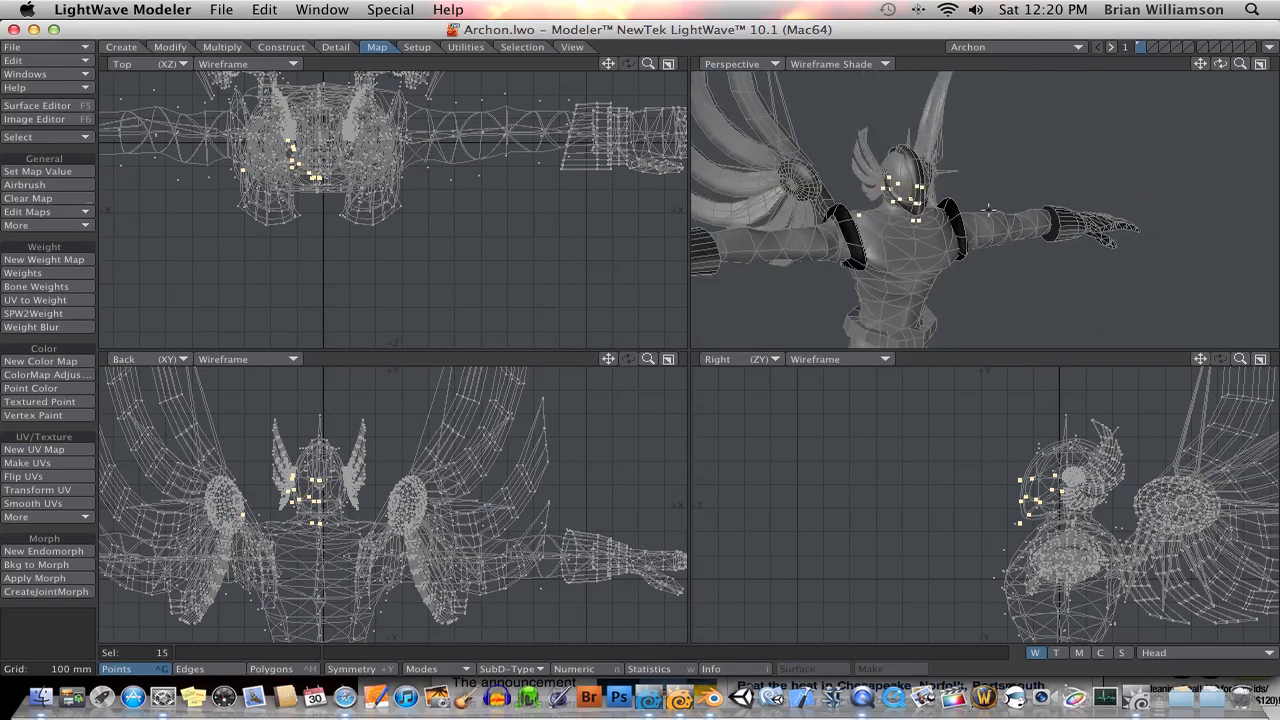
scroll(1028, 207, "up", 5)
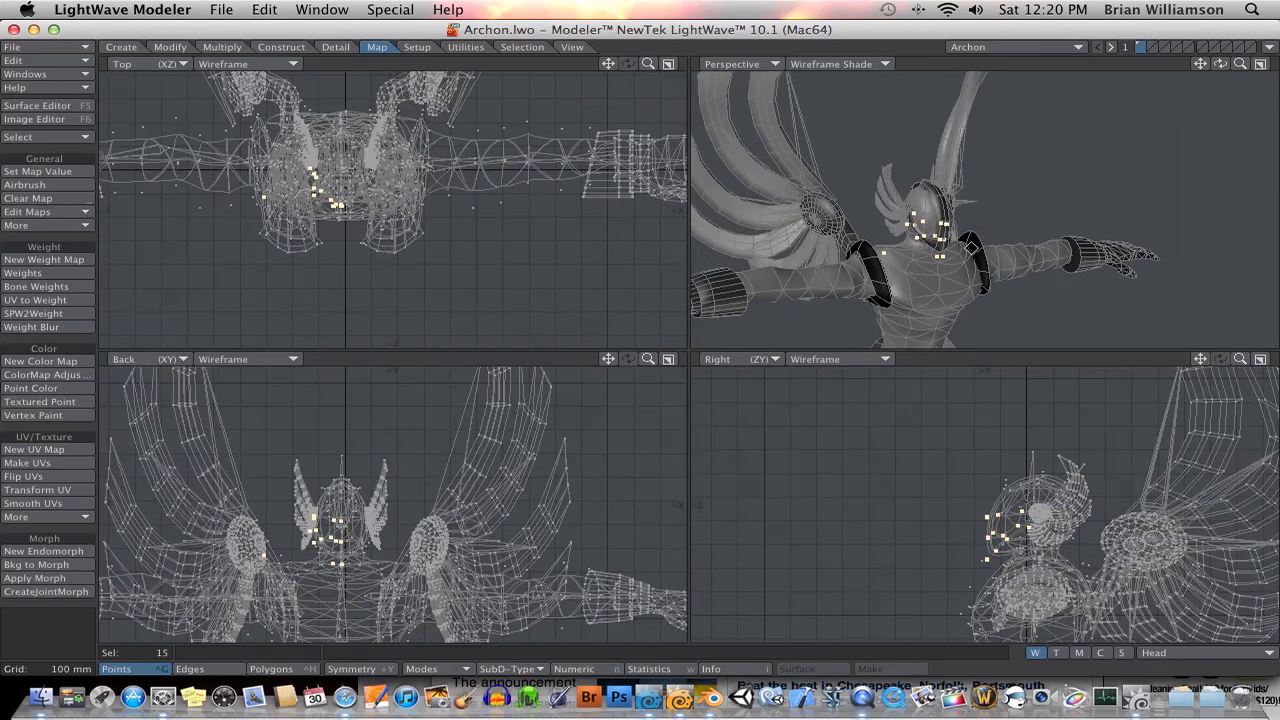
scroll(1028, 207, "up", 4)
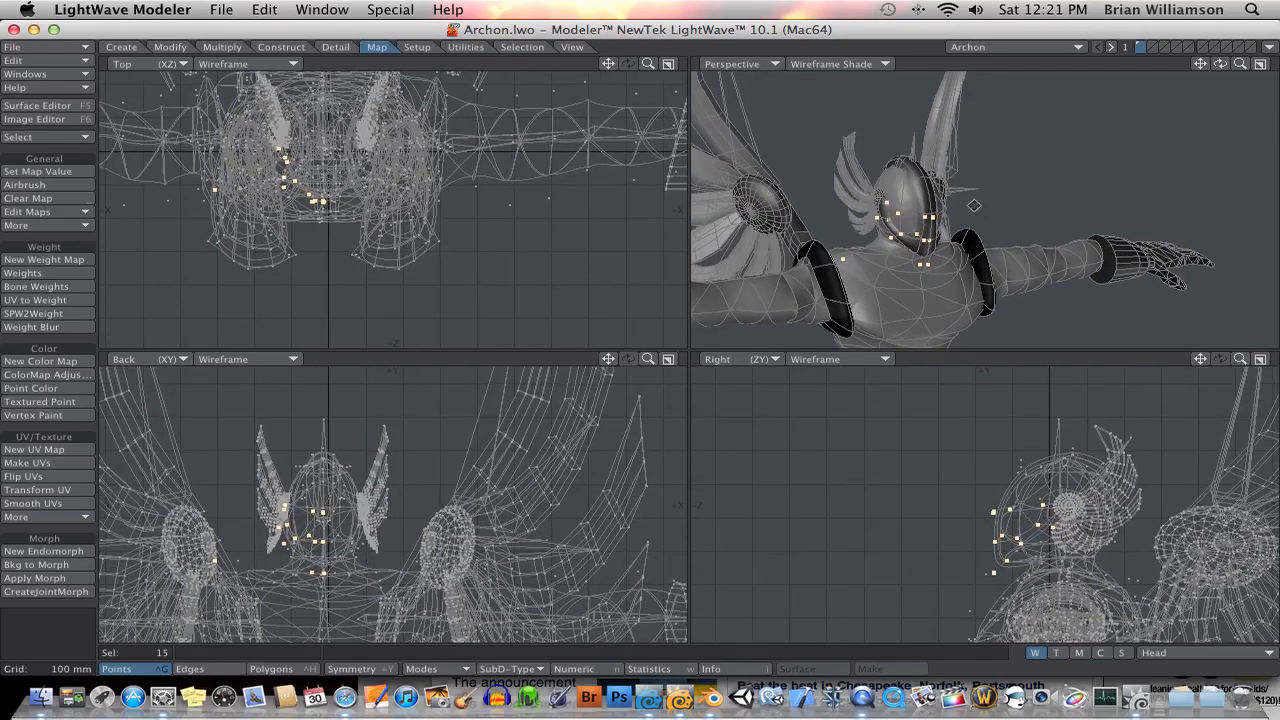
left_click_drag(990, 226, 935, 188, "ctrl+alt")
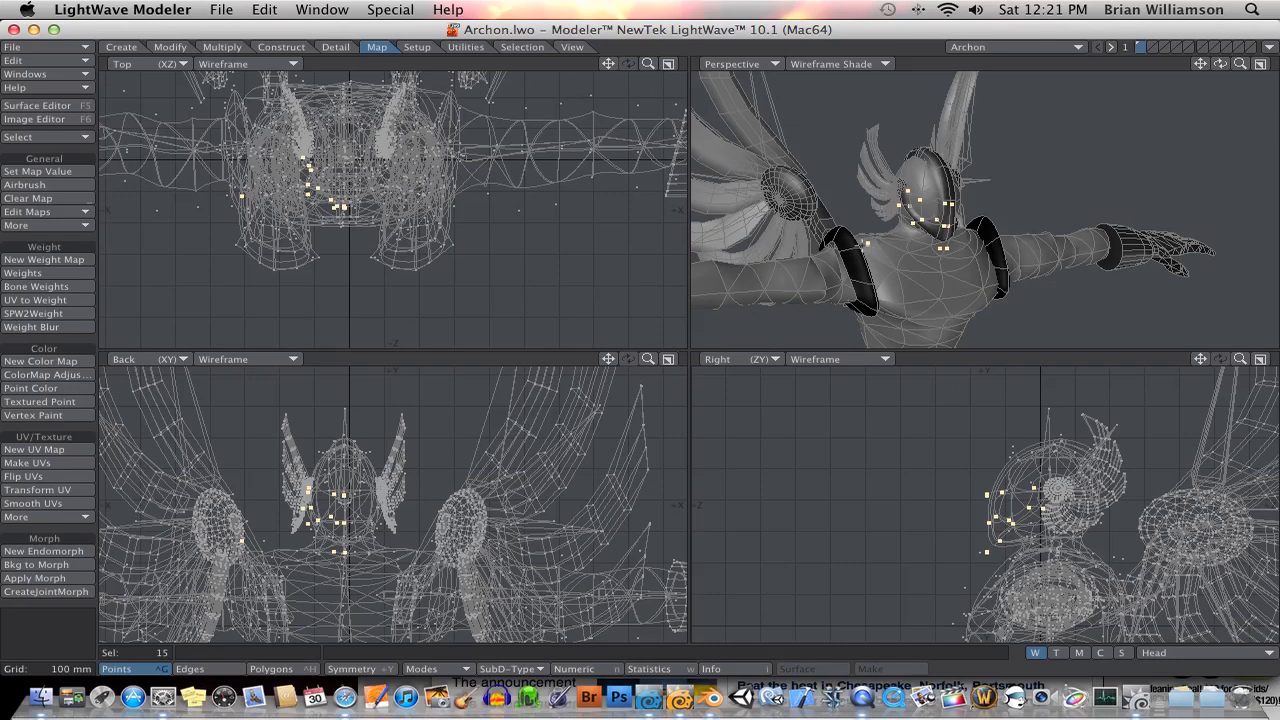
left_click_drag(958, 246, 980, 219, "alt")
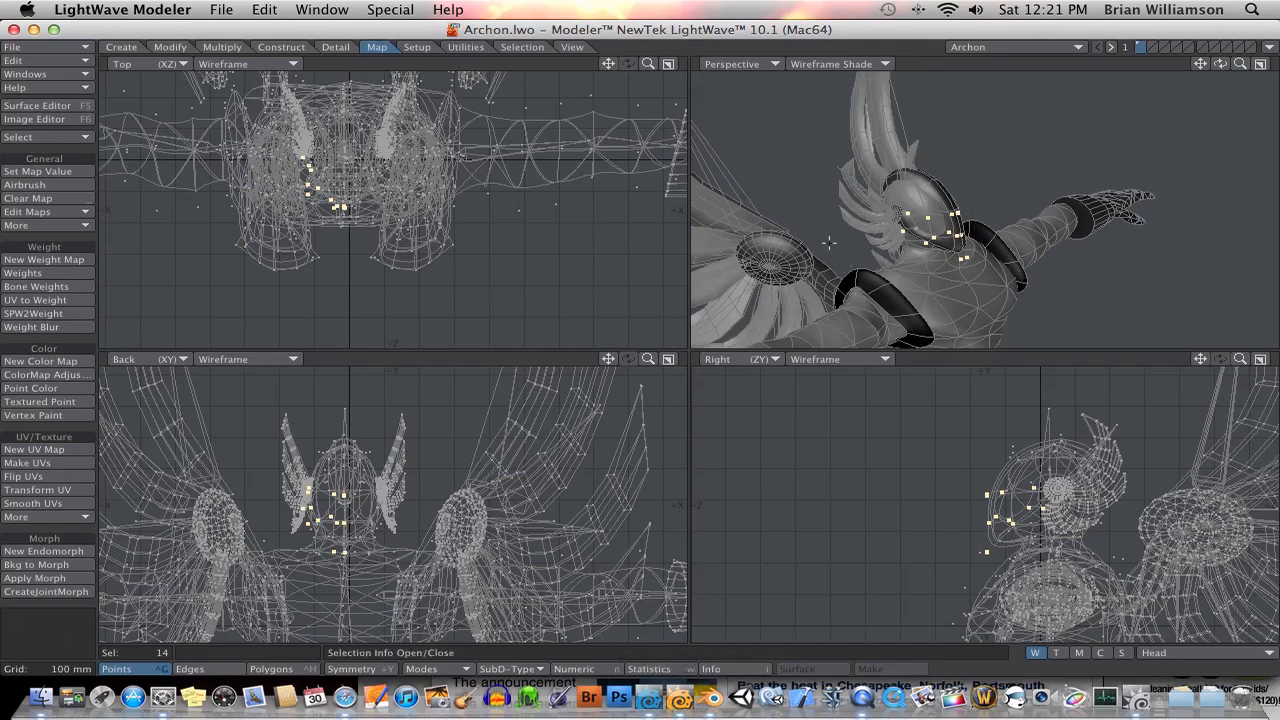
Switch to Blender and rotate the Hand.L bone about -6.5° on the Z axis
left_click(711, 699)
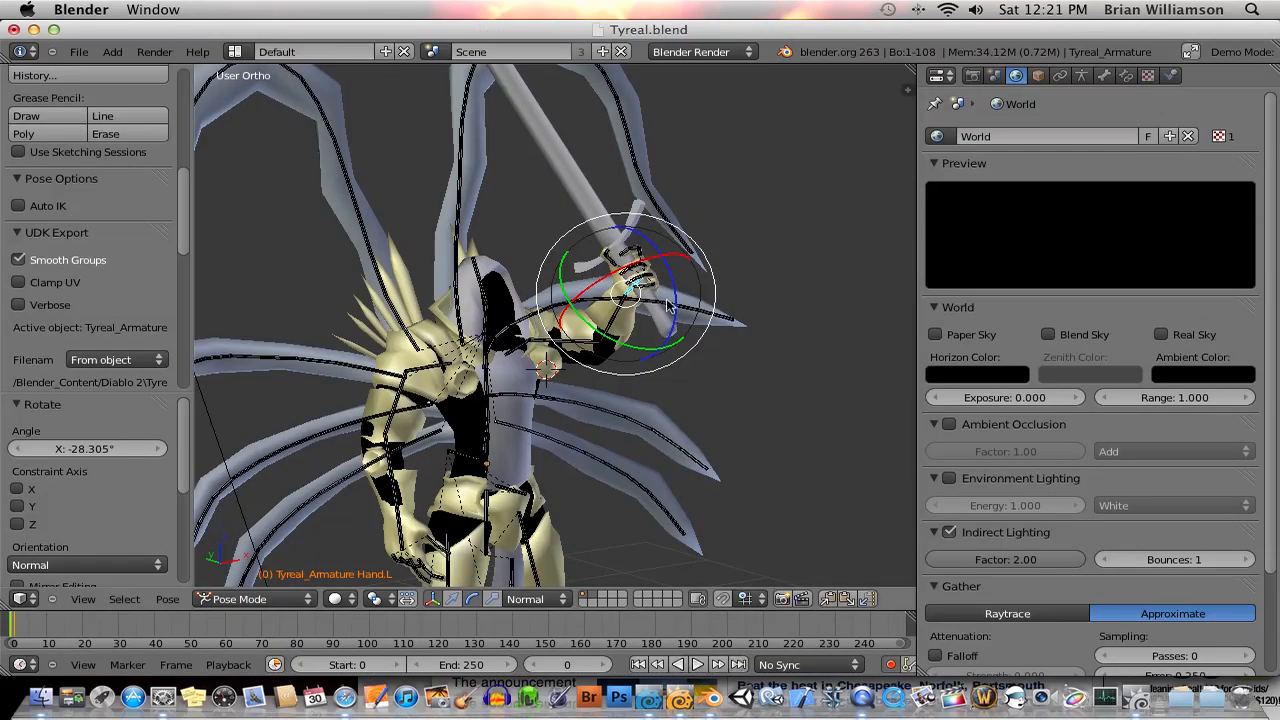
mouse_move(703, 280)
middle_mouse_down()
mouse_move(763, 274)
mouse_move(653, 284)
mouse_move(756, 265)
mouse_move(690, 270)
middle_mouse_up()
mouse_move(677, 279)
left_mouse_down()
mouse_move(664, 232)
mouse_move(677, 260)
left_mouse_up()
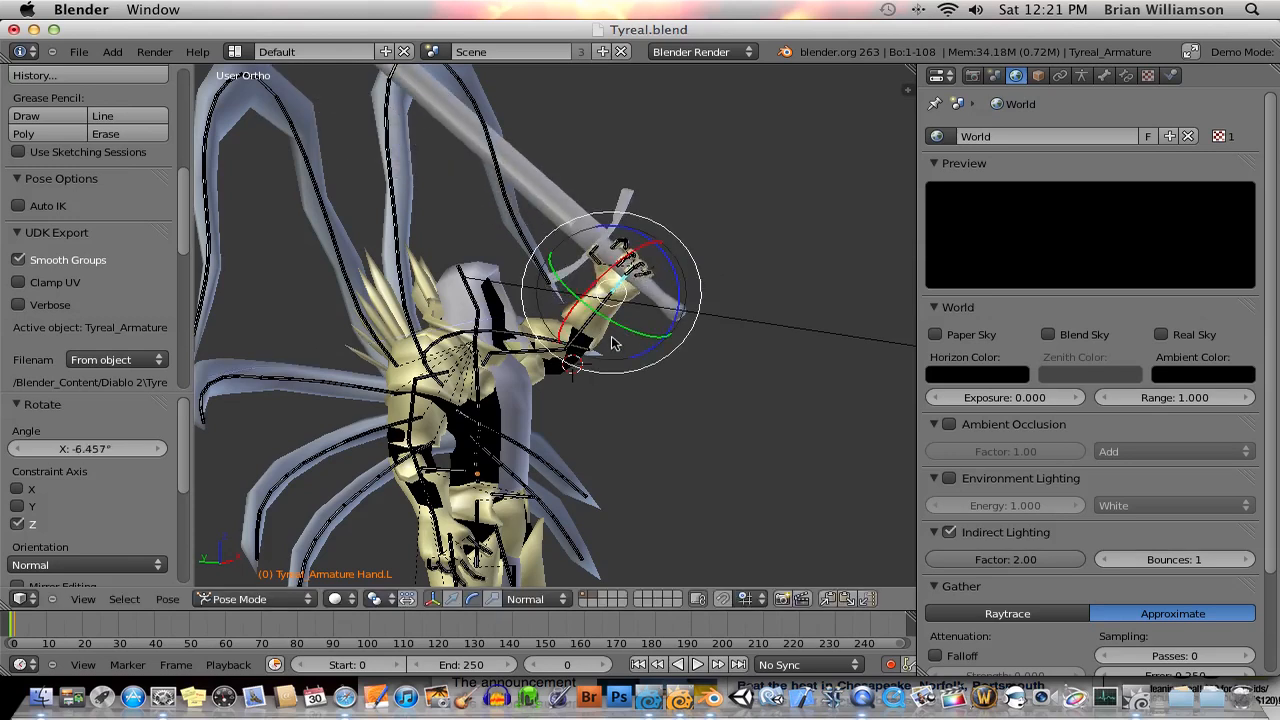
scroll(557, 364, "right", 5)
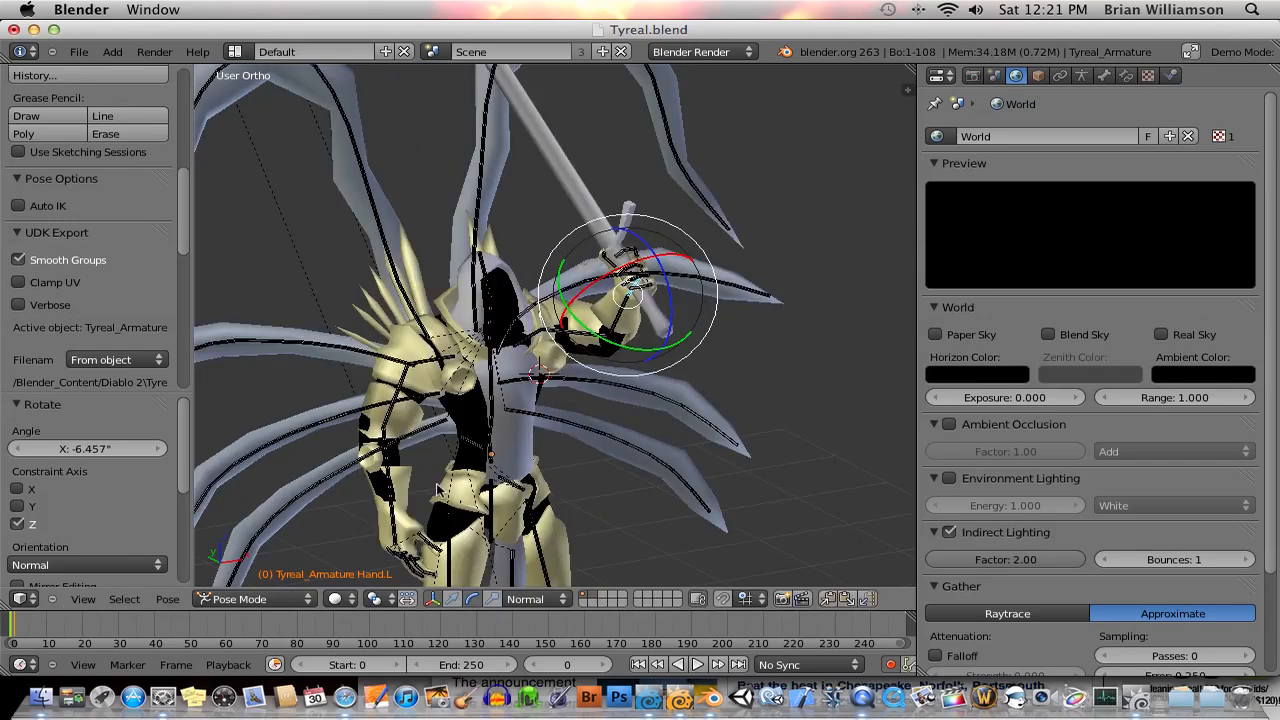
Compare the Archon mesh in LightWave Modeler with the posed Tyreal character in Blender
left_click(678, 698)
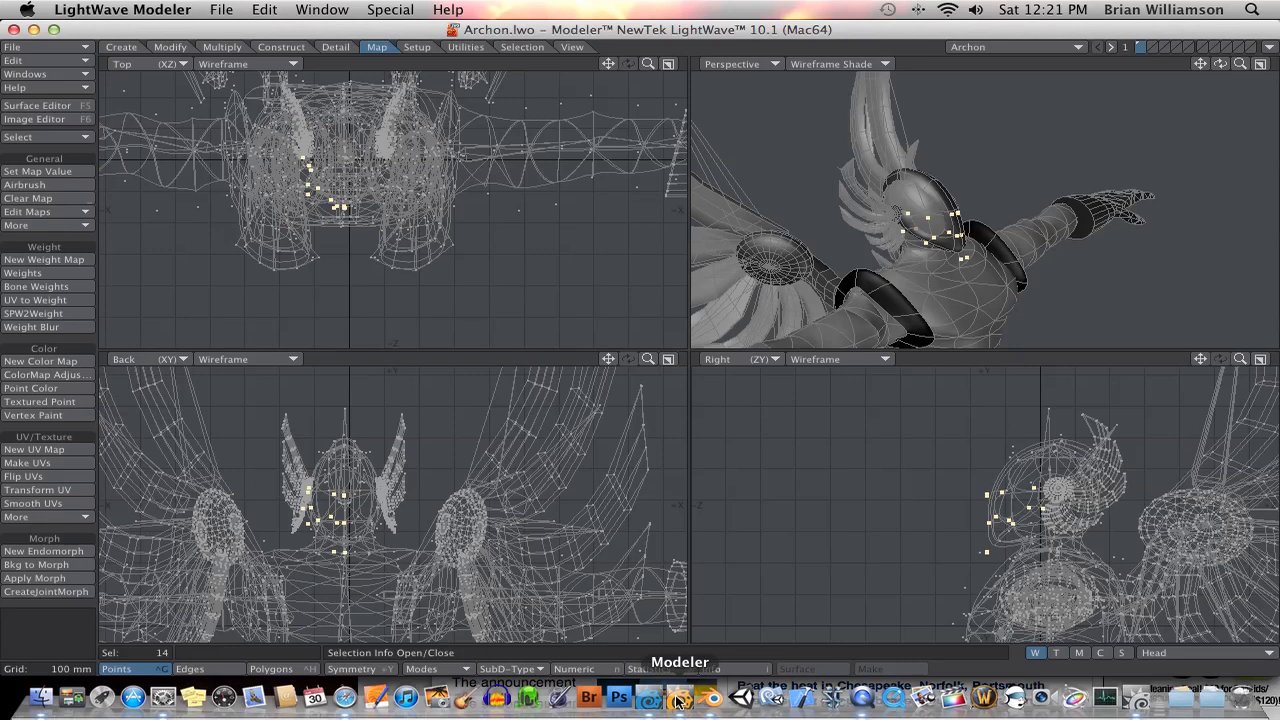
left_click(711, 698)
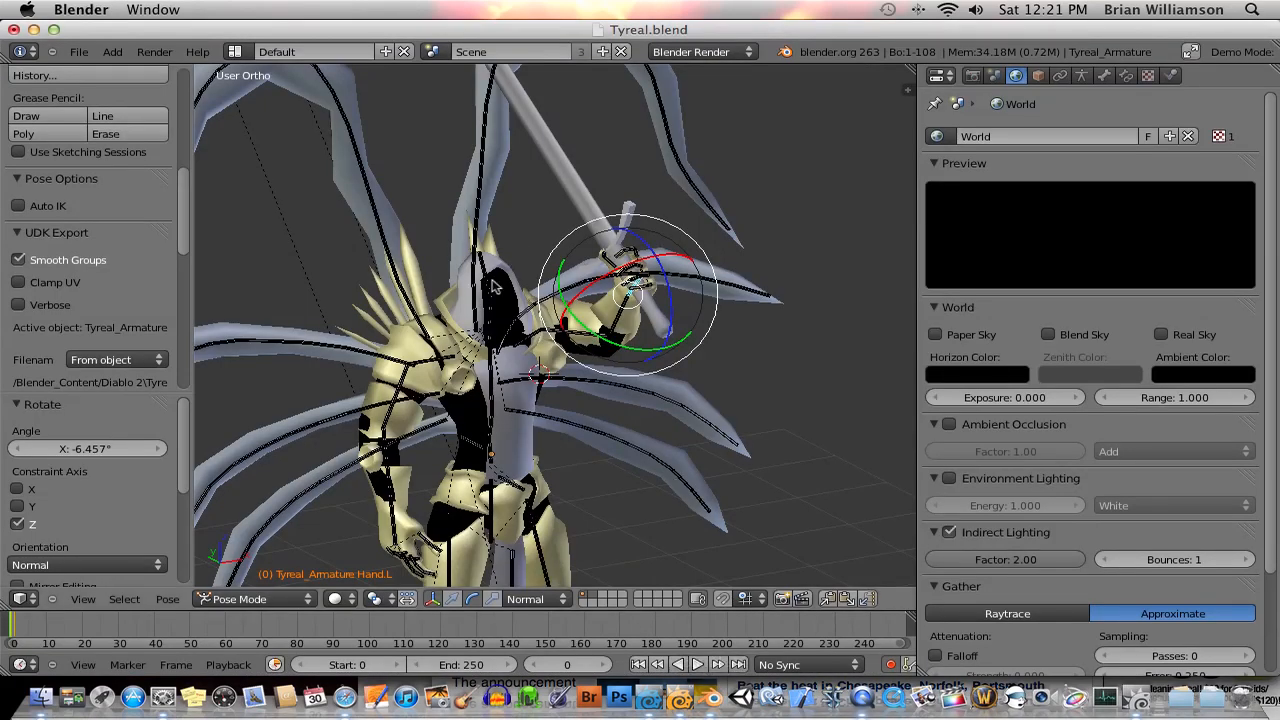
scroll(493, 281, "down", 2)
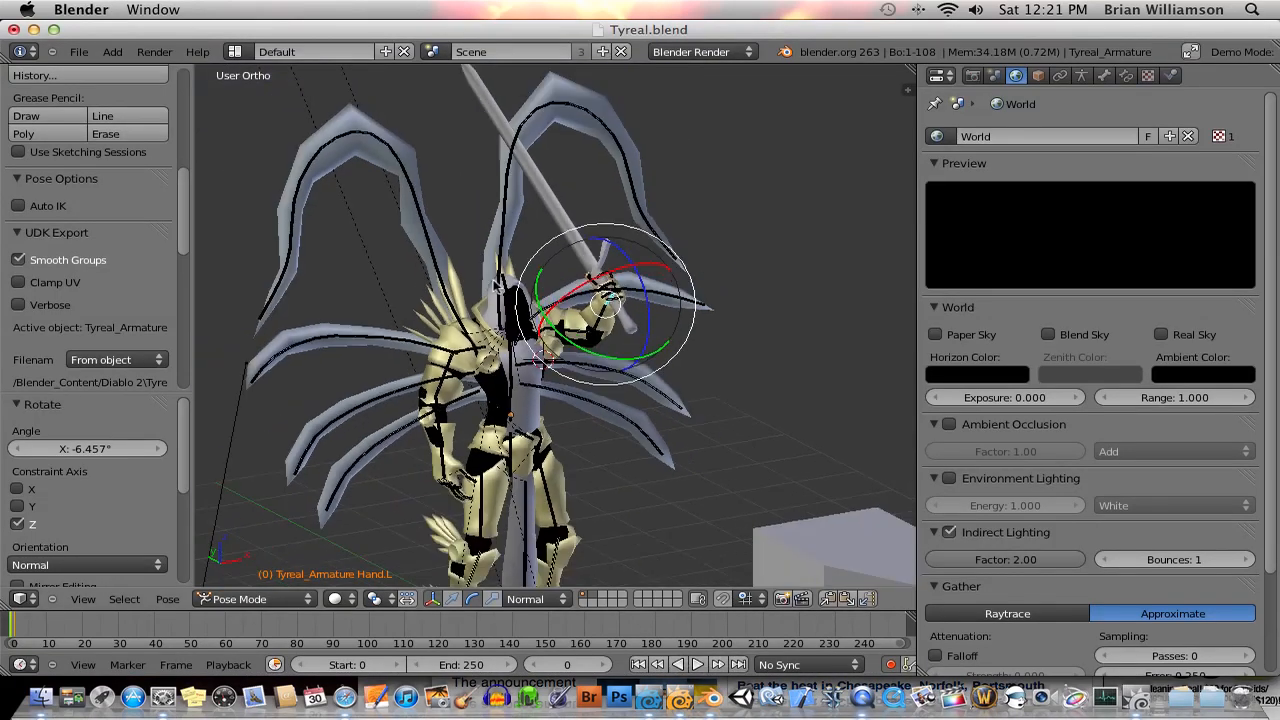
Switch to LightWave Layout, activate the Move tool and select the camera, viewing the Archon rig from the front
left_click(650, 700)
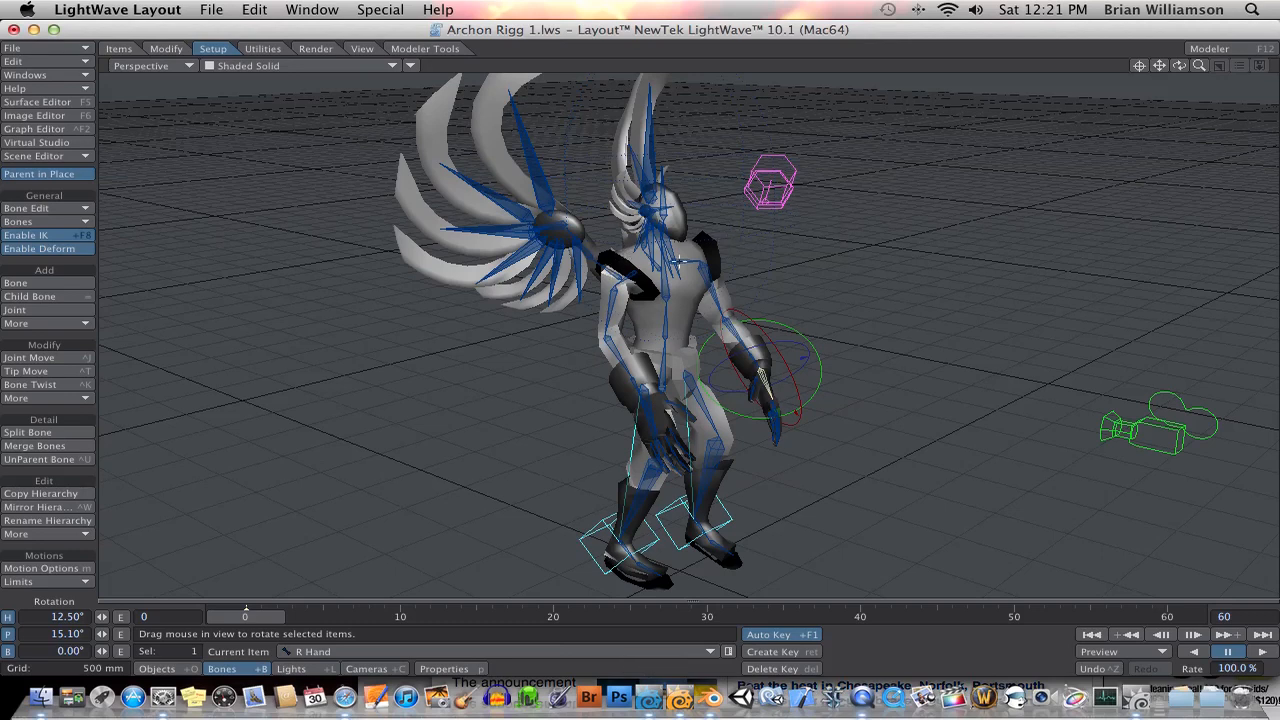
left_click_drag(719, 245, 652, 206, "alt")
left_click(548, 404)
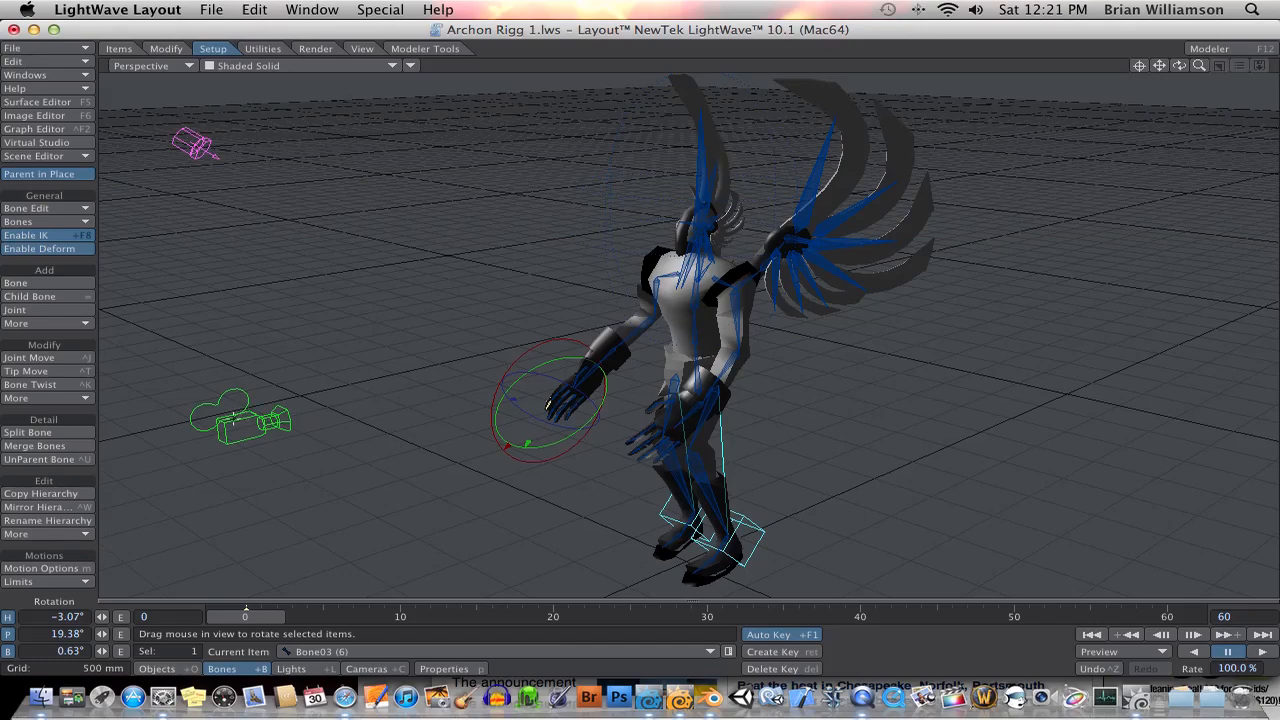
key("t")
left_click(233, 416)
left_click_drag(240, 418, 434, 336, "alt")
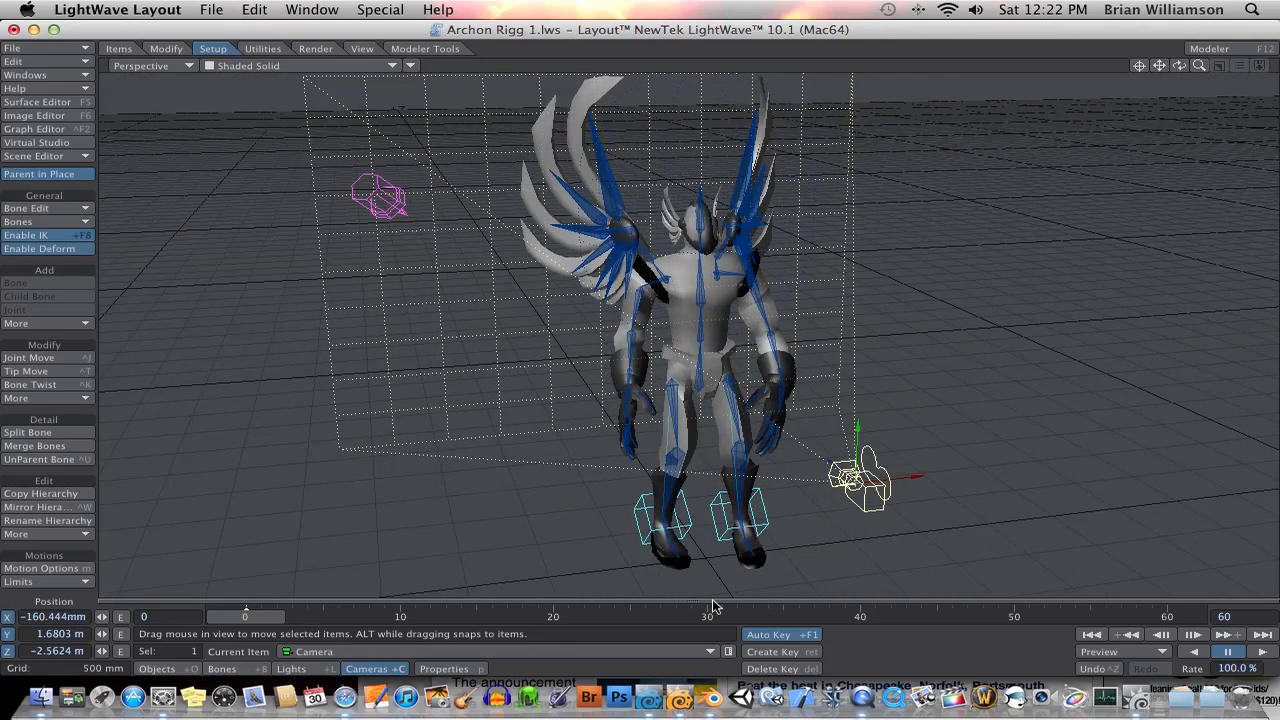
Switch to Blender and rotate the Hand.L bone about 43° and then about -23° on the Z axis
left_click(713, 697)
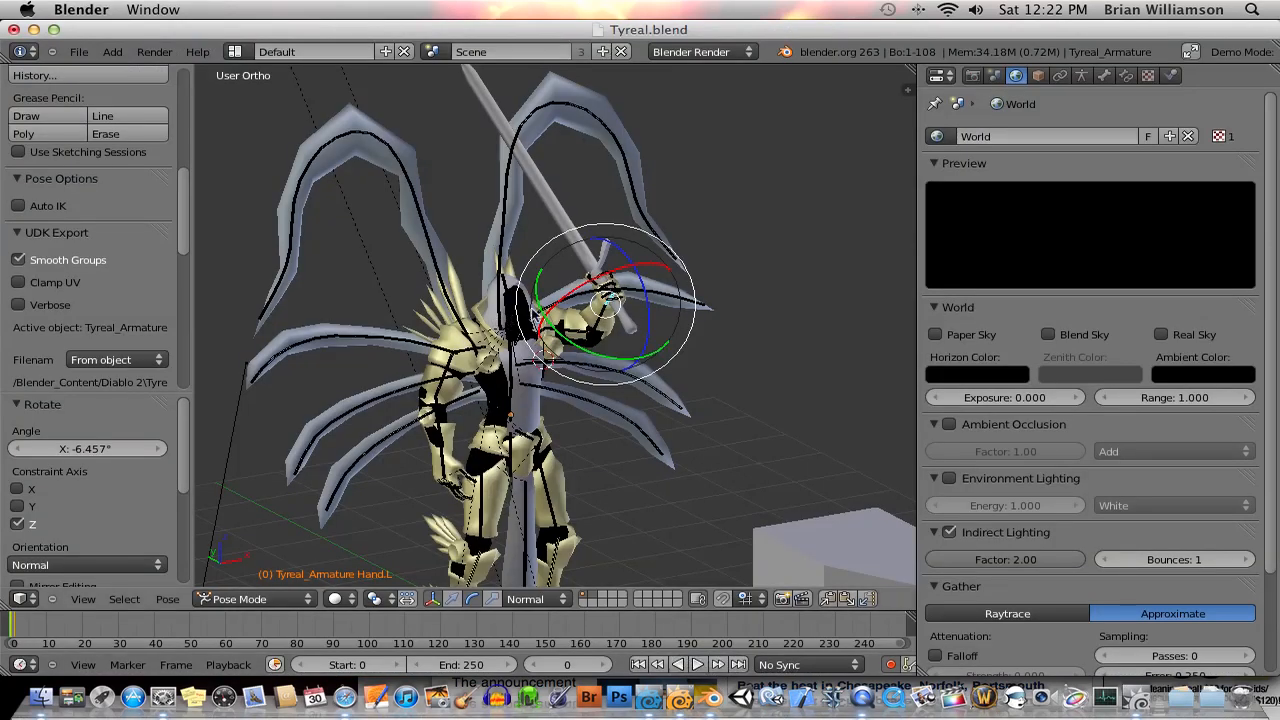
key("r")
left_click(610, 285)
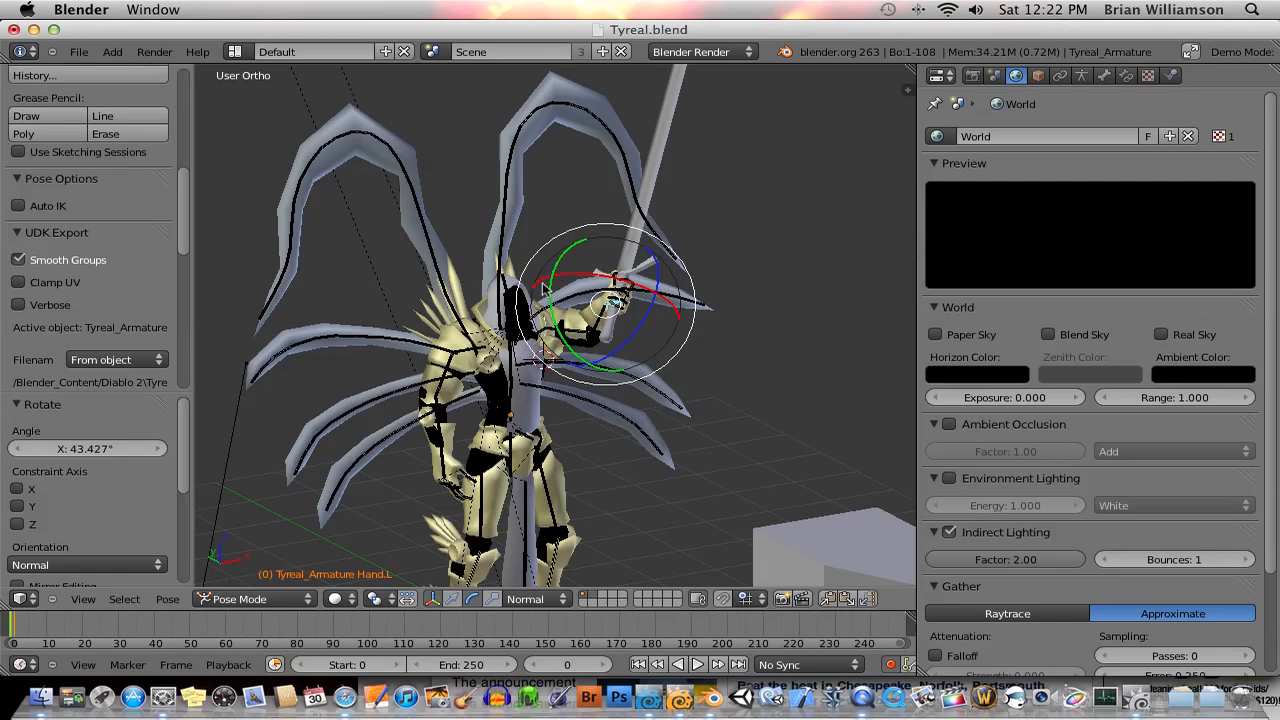
key("r")
key("y")
left_click(566, 295)
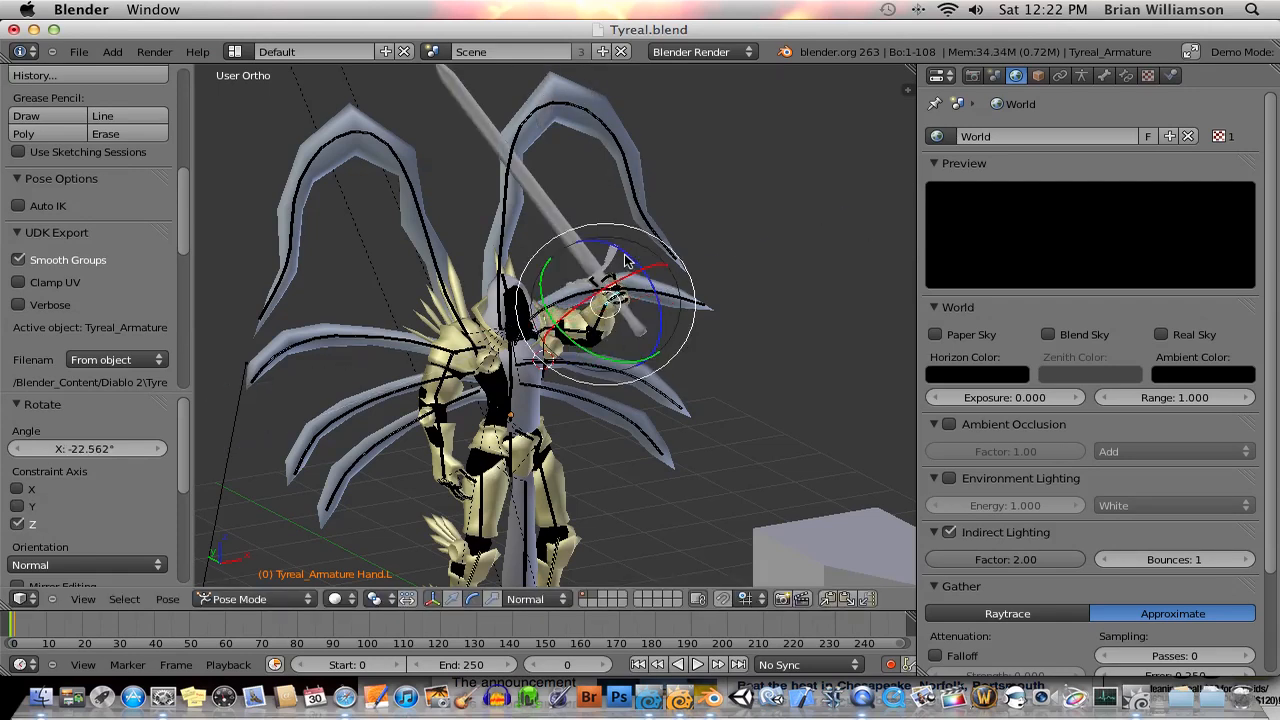
Switch to LightWave Layout and examine the posed Archon rig and its arm deformation from several angles
left_click(649, 697)
left_click_drag(602, 300, 505, 324, "alt")
left_click_drag(838, 285, 1022, 288, "alt")
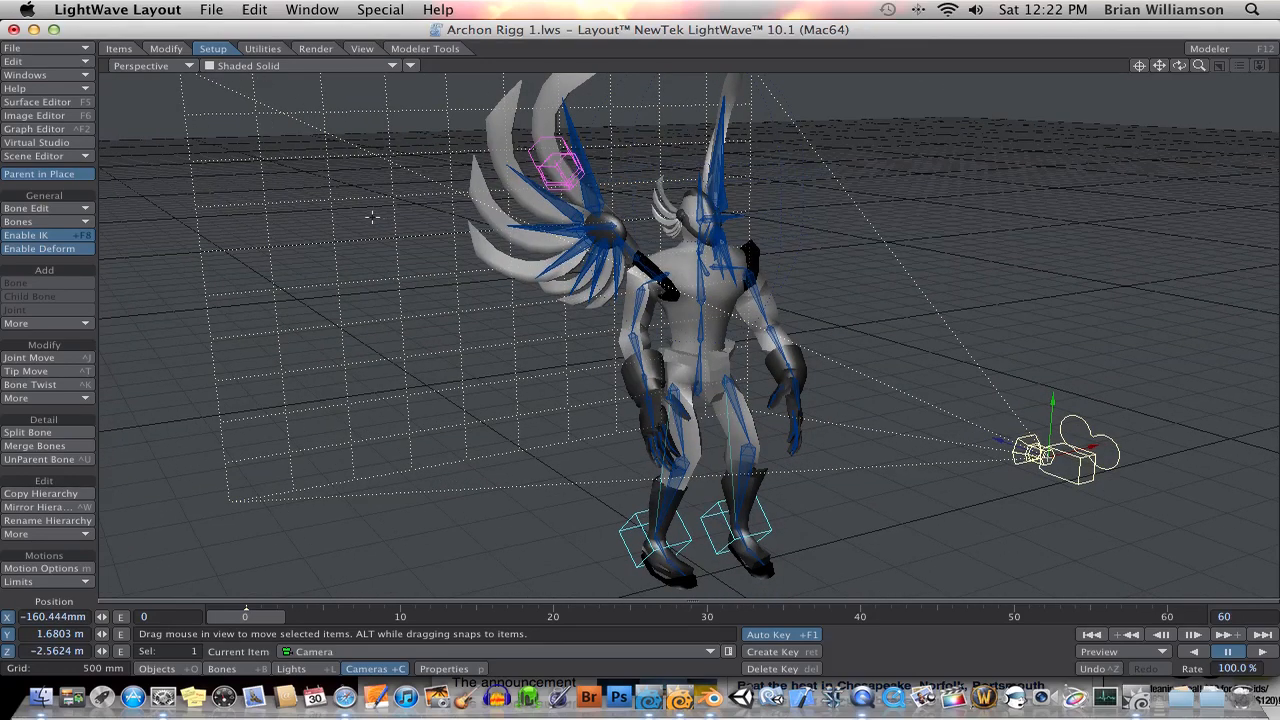
mouse_move(1022, 288)
left_mouse_down("alt")
mouse_move(1072, 294)
mouse_move(946, 291)
mouse_move(980, 291)
mouse_move(964, 301)
mouse_move(1005, 283)
left_mouse_up("alt")
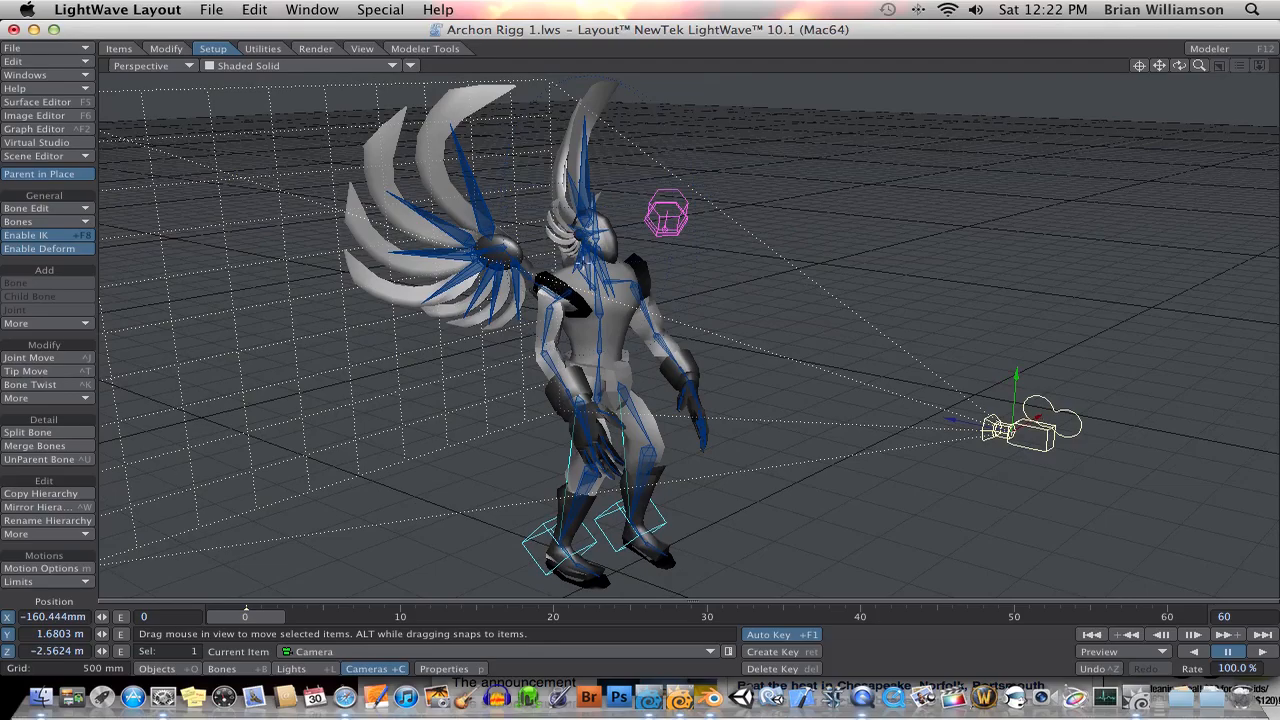